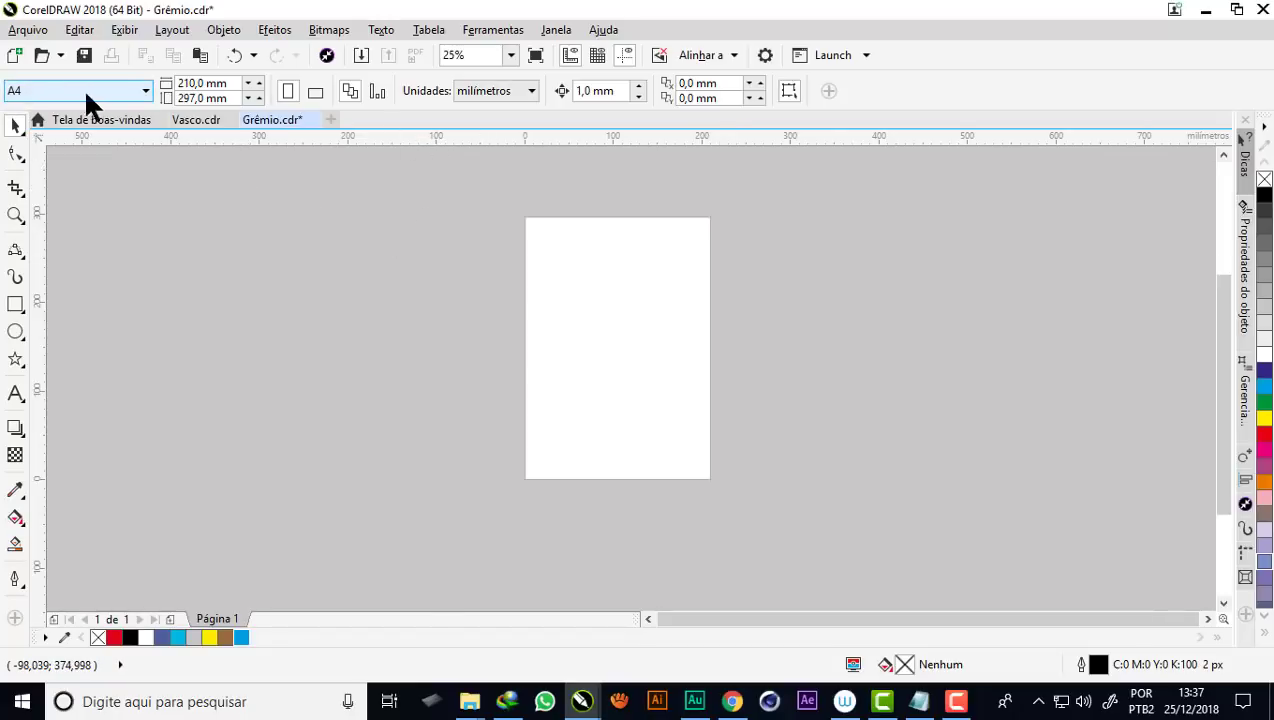
Set the page size to A3 and import the grêmio-escudo crest image
click(143, 92)
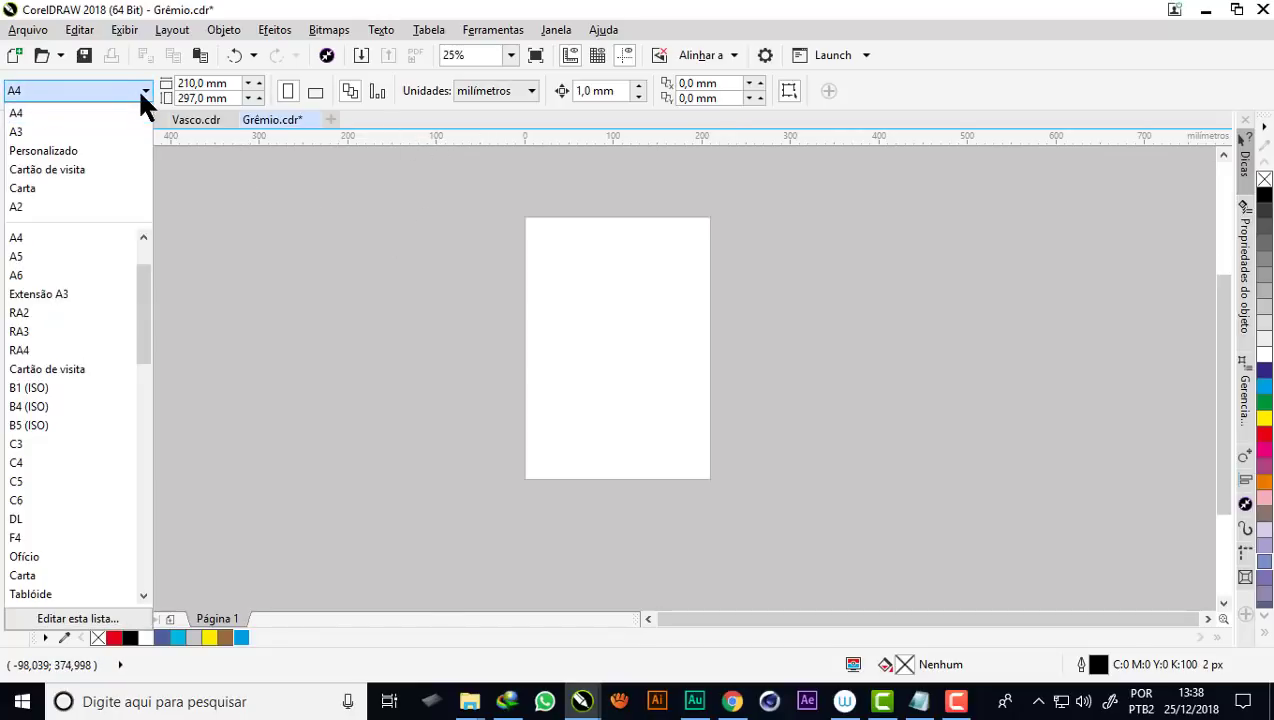
click(23, 134)
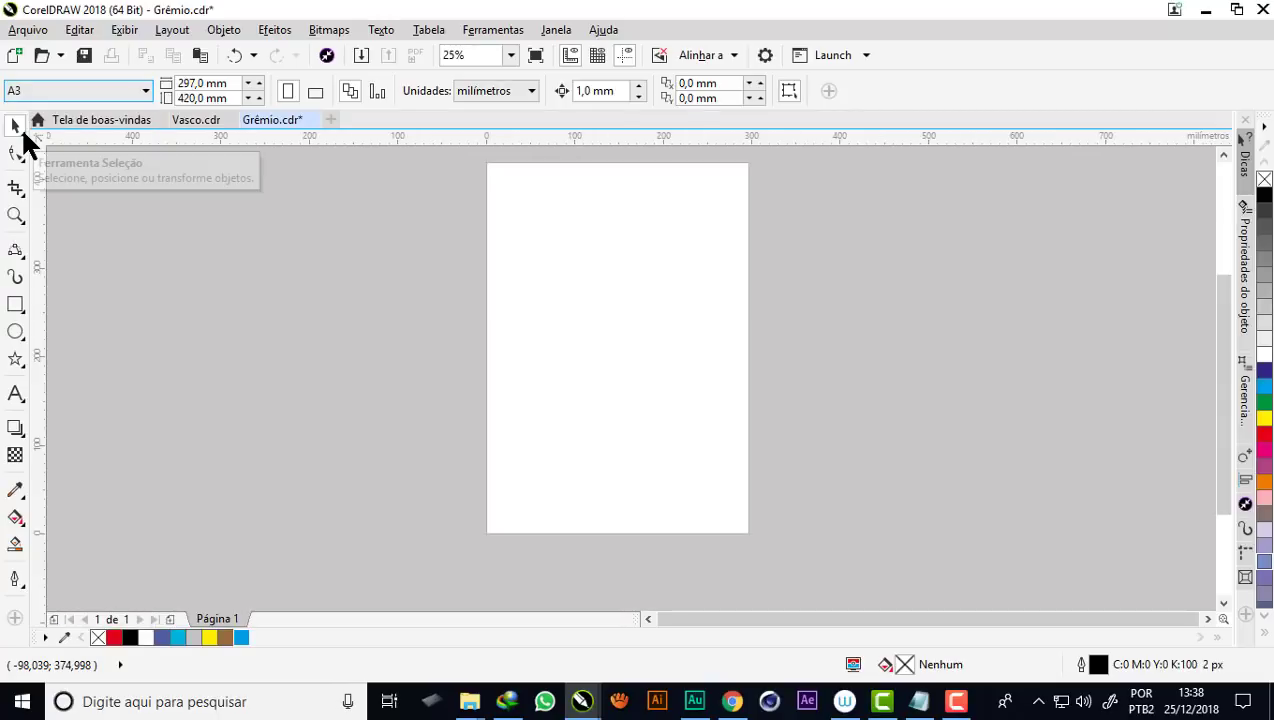
click(361, 54)
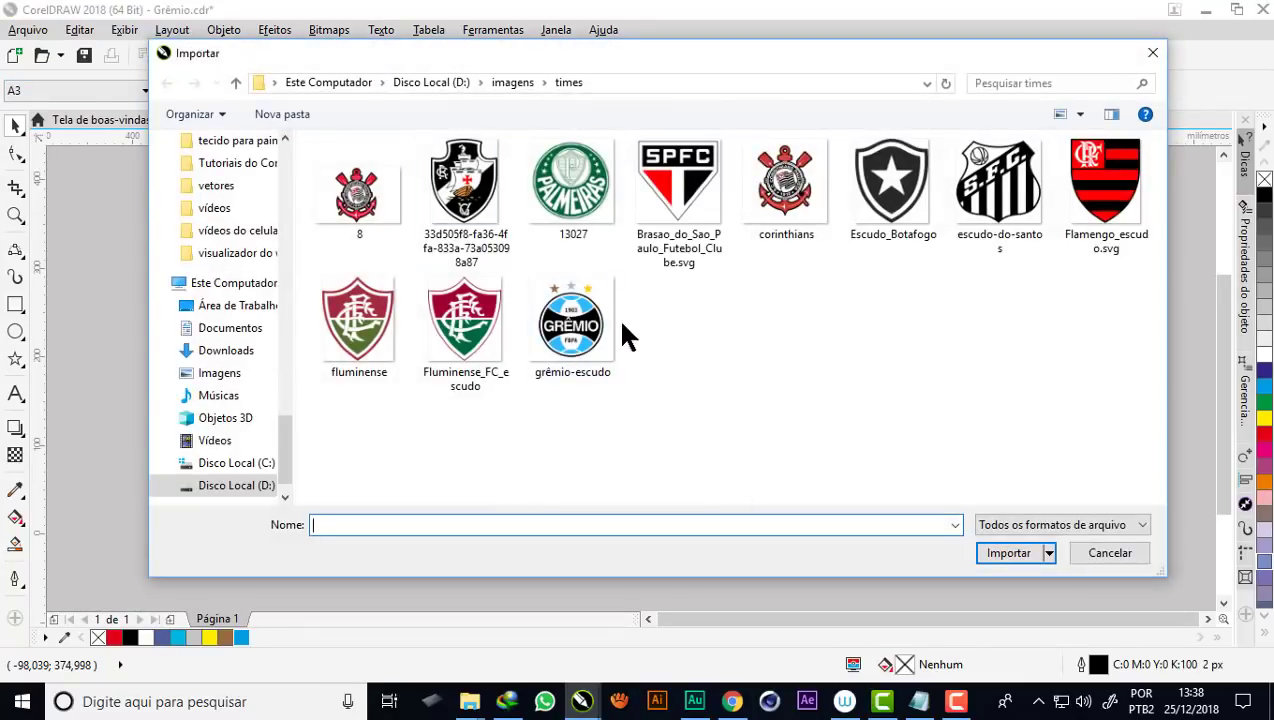
click(596, 330)
click(1009, 556)
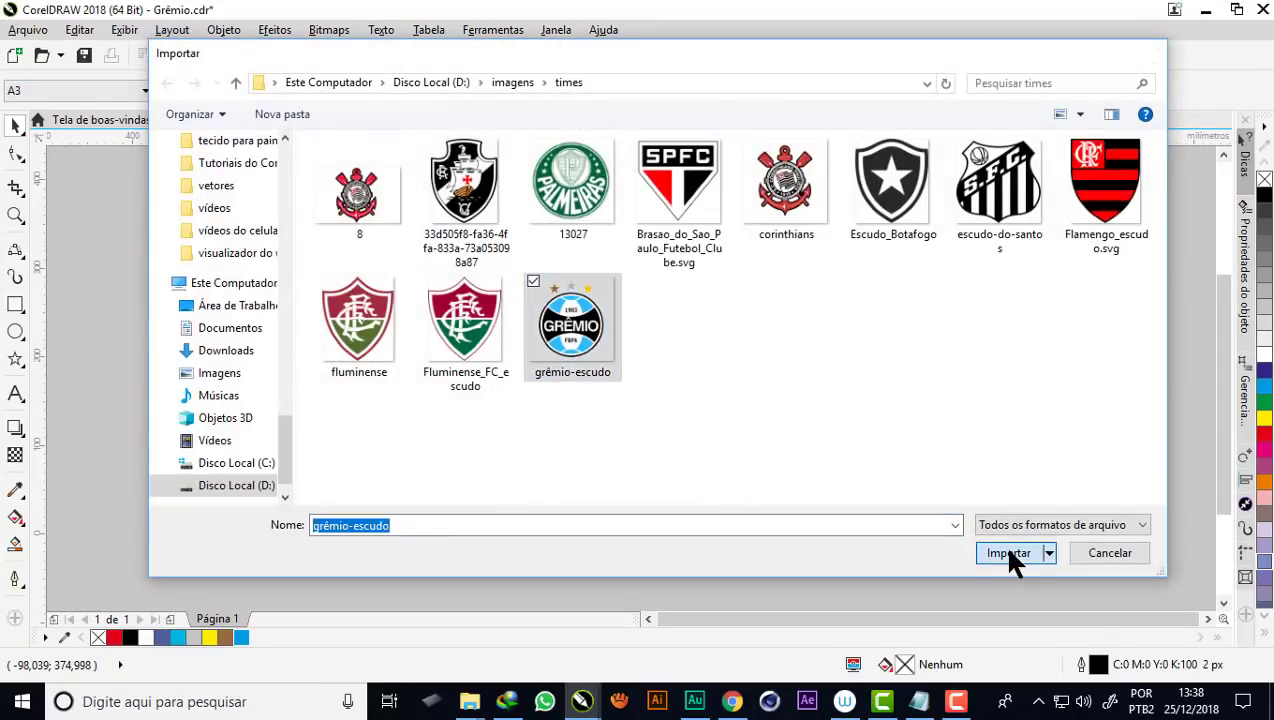
Place and size the crest image, then centre it on the A3 page
drag(498, 191, 739, 513)
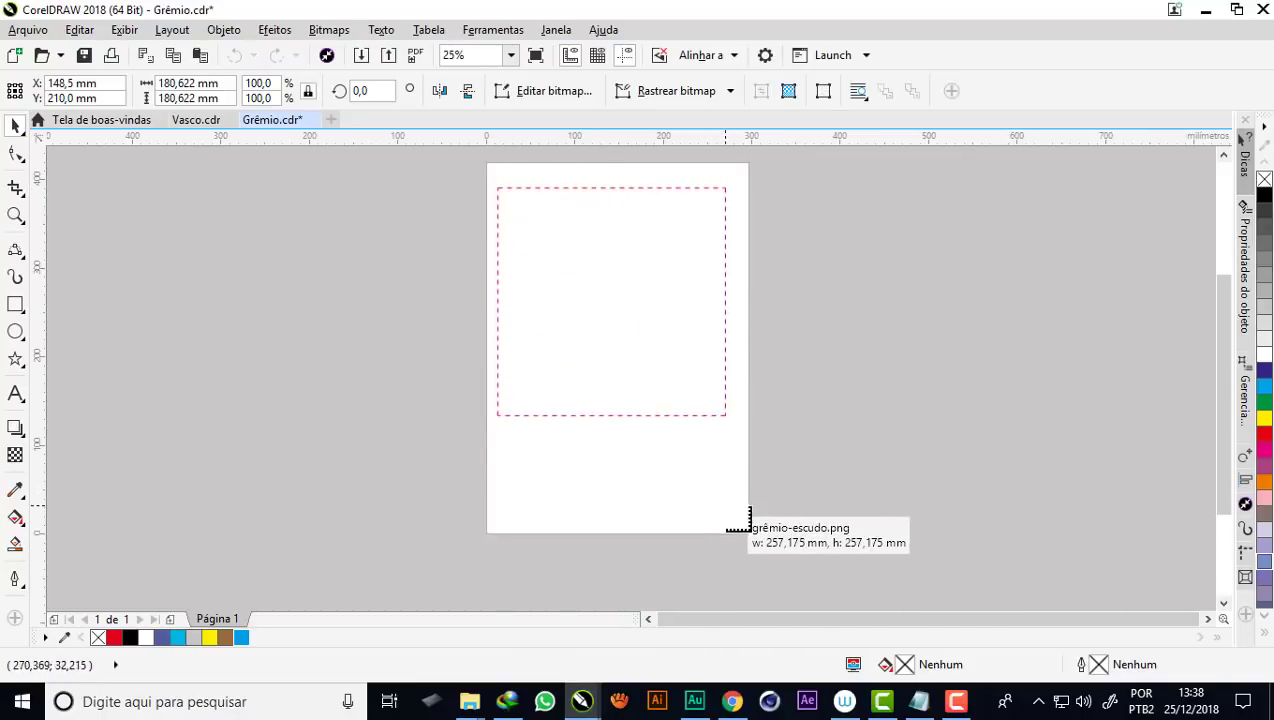
drag(739, 513, 756, 522)
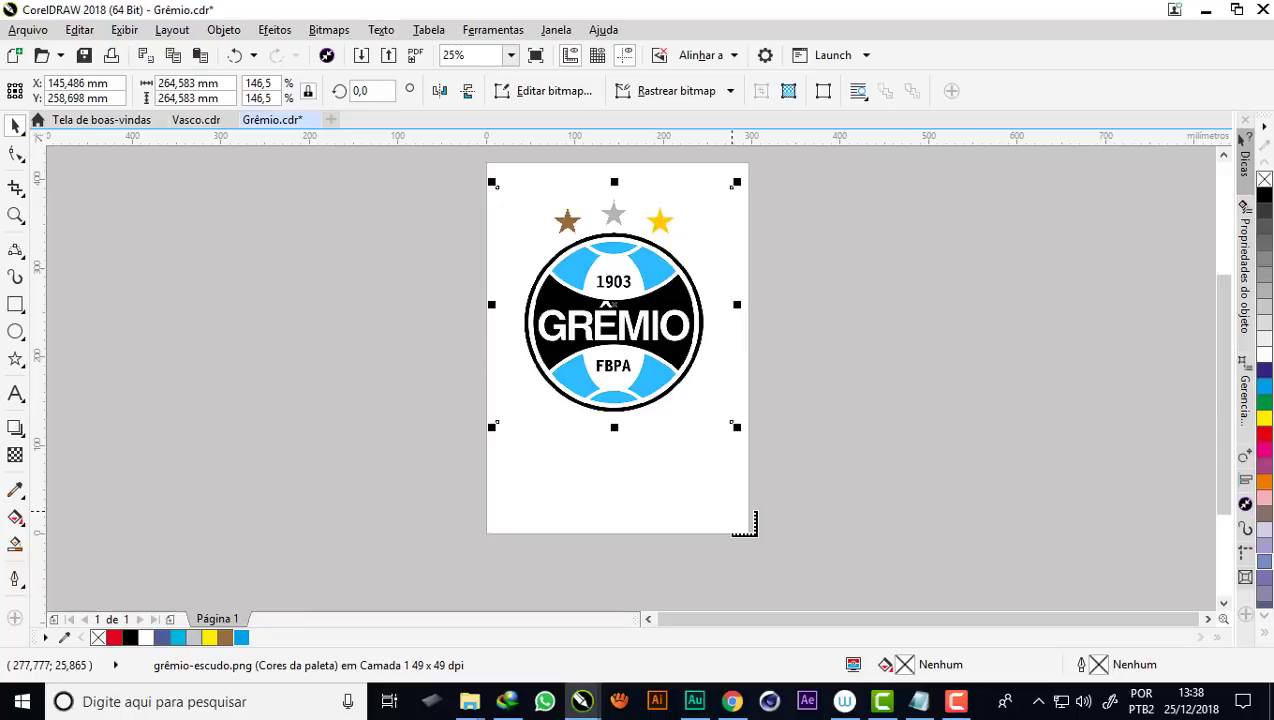
key(p)
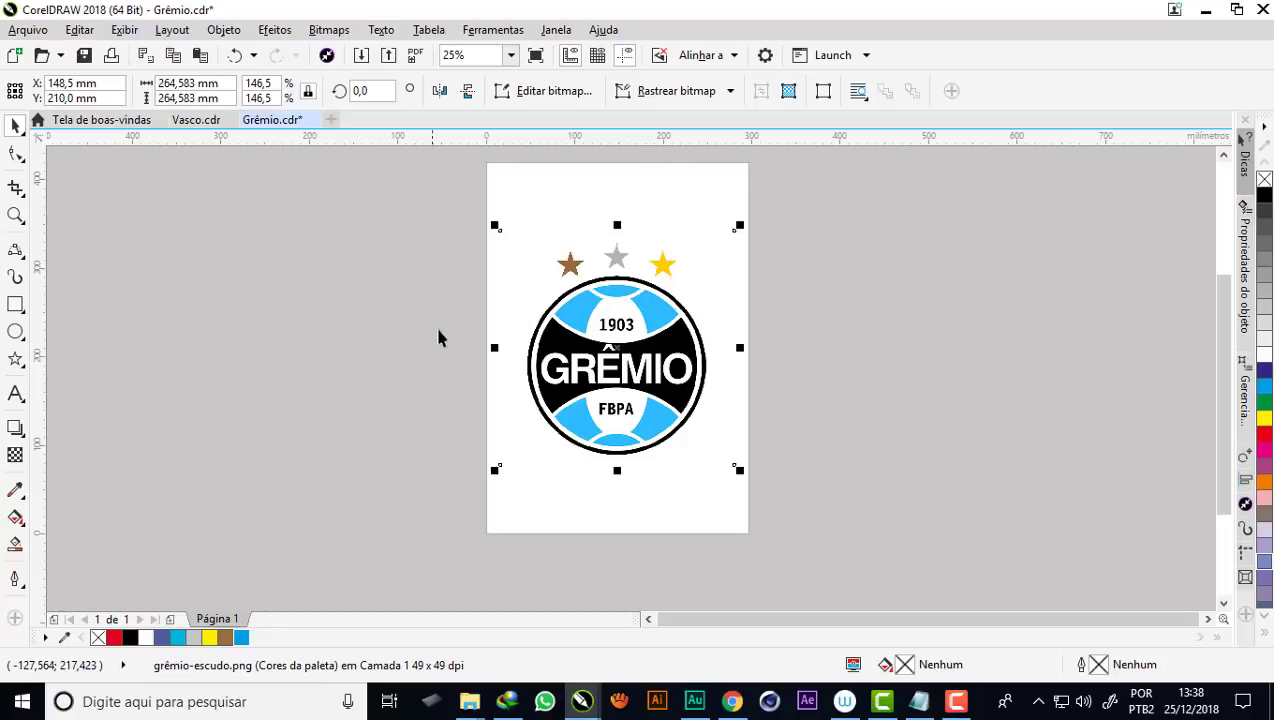
click(391, 334)
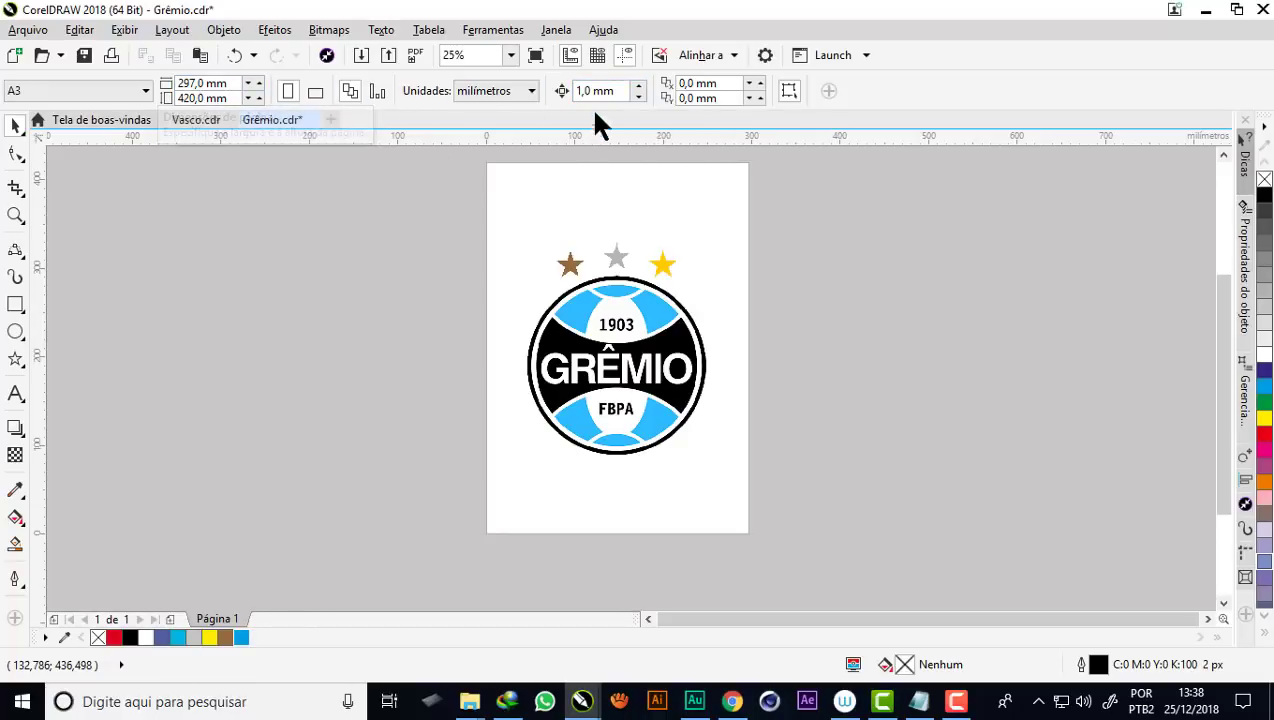
Change the property bar's nudge distance to 297 mm, the A3 page width
click(620, 90)
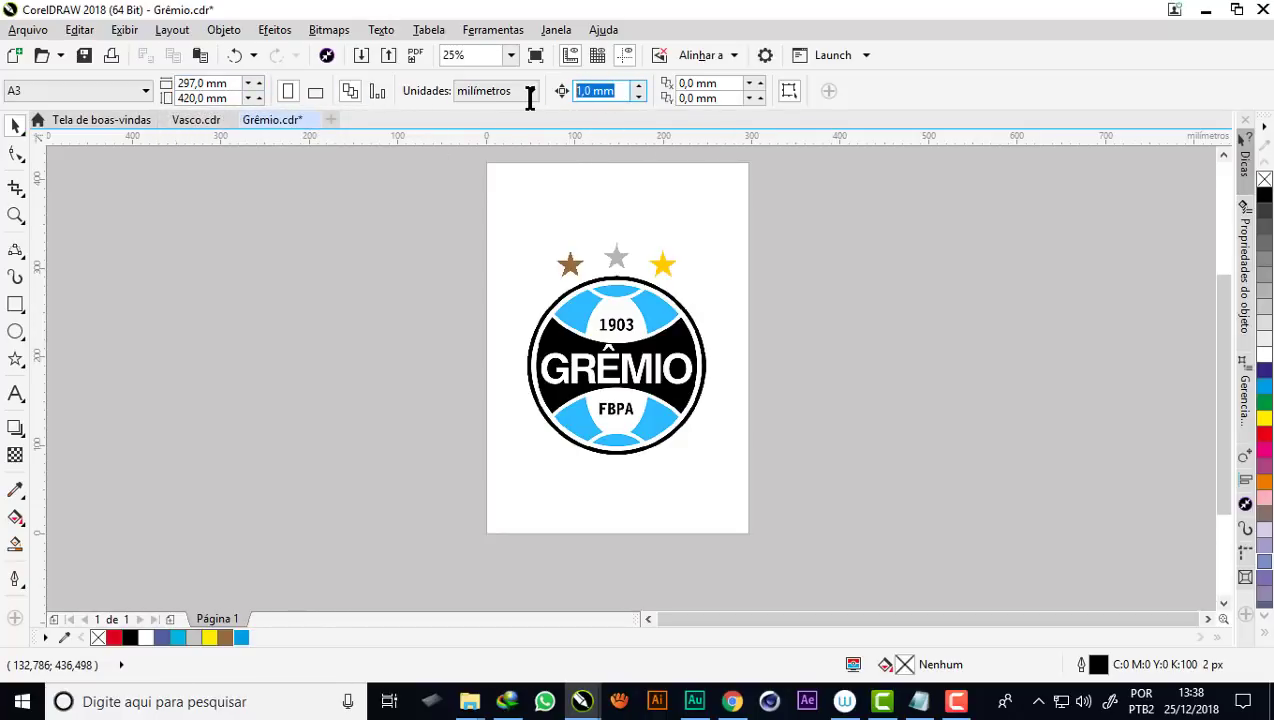
text(29)
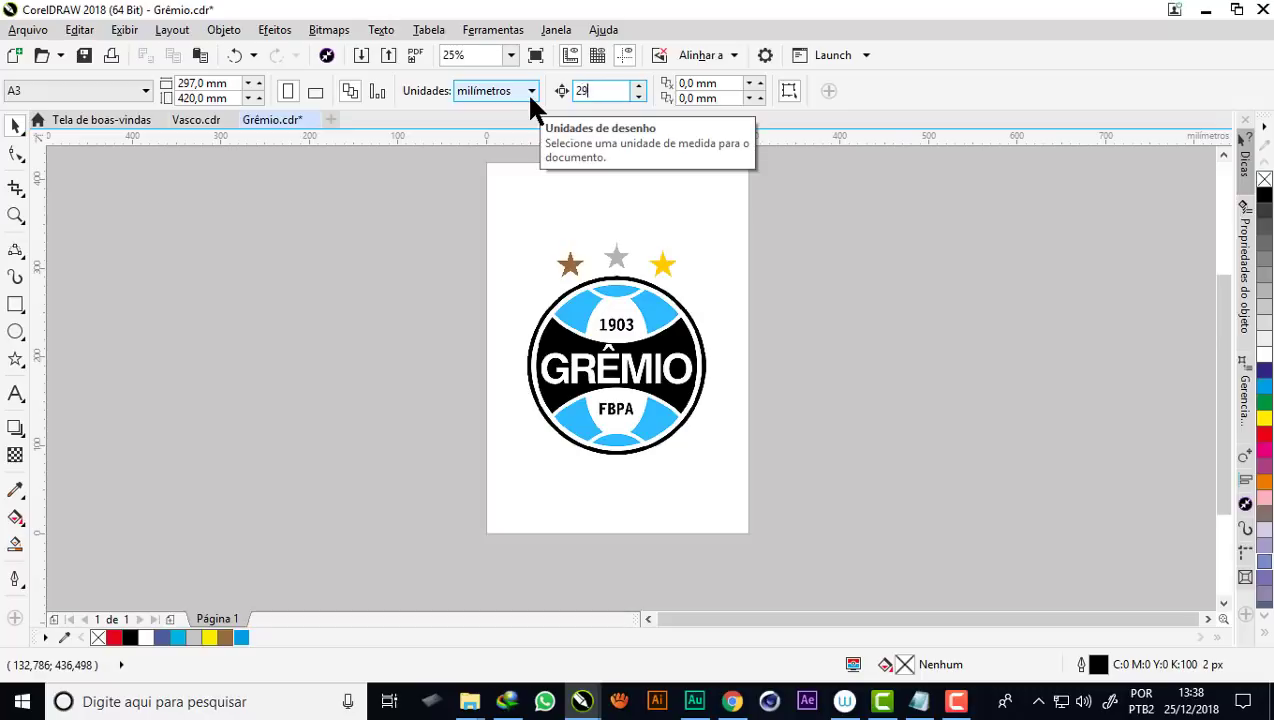
text(7)
key(Return)
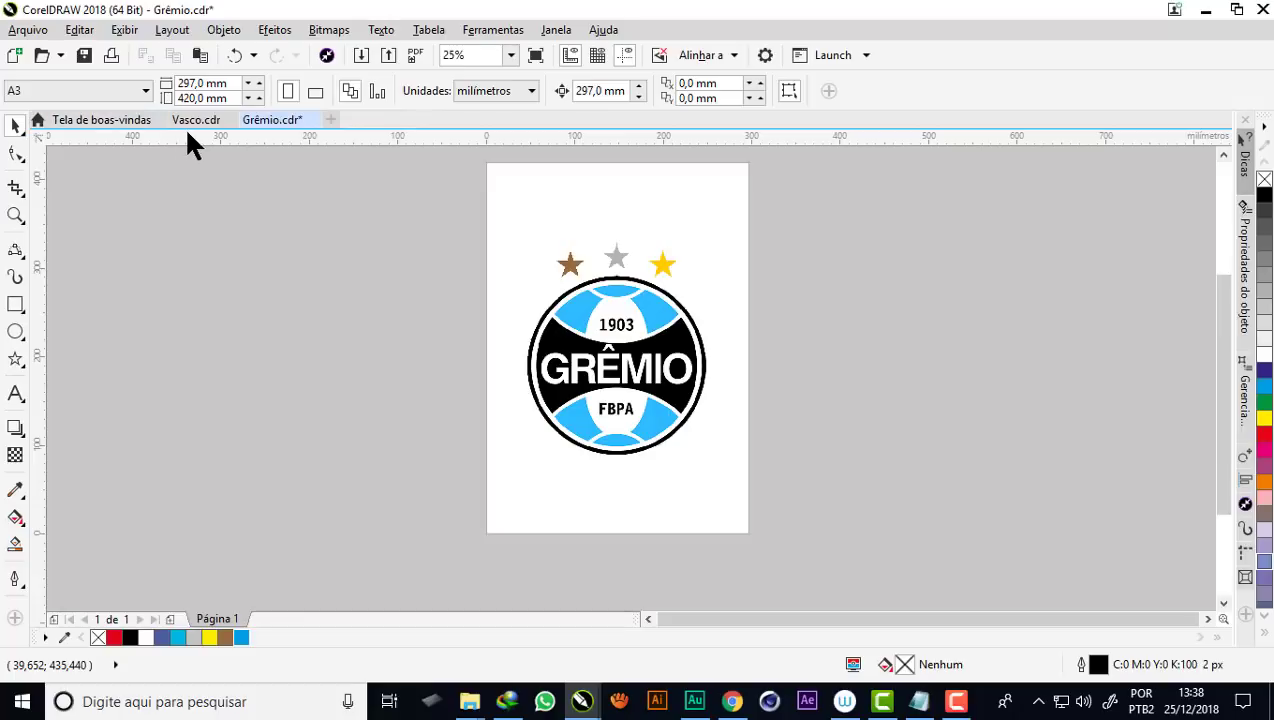
Shift the crest 297 mm left off the page and lock it with Bloquear objeto
click(614, 393)
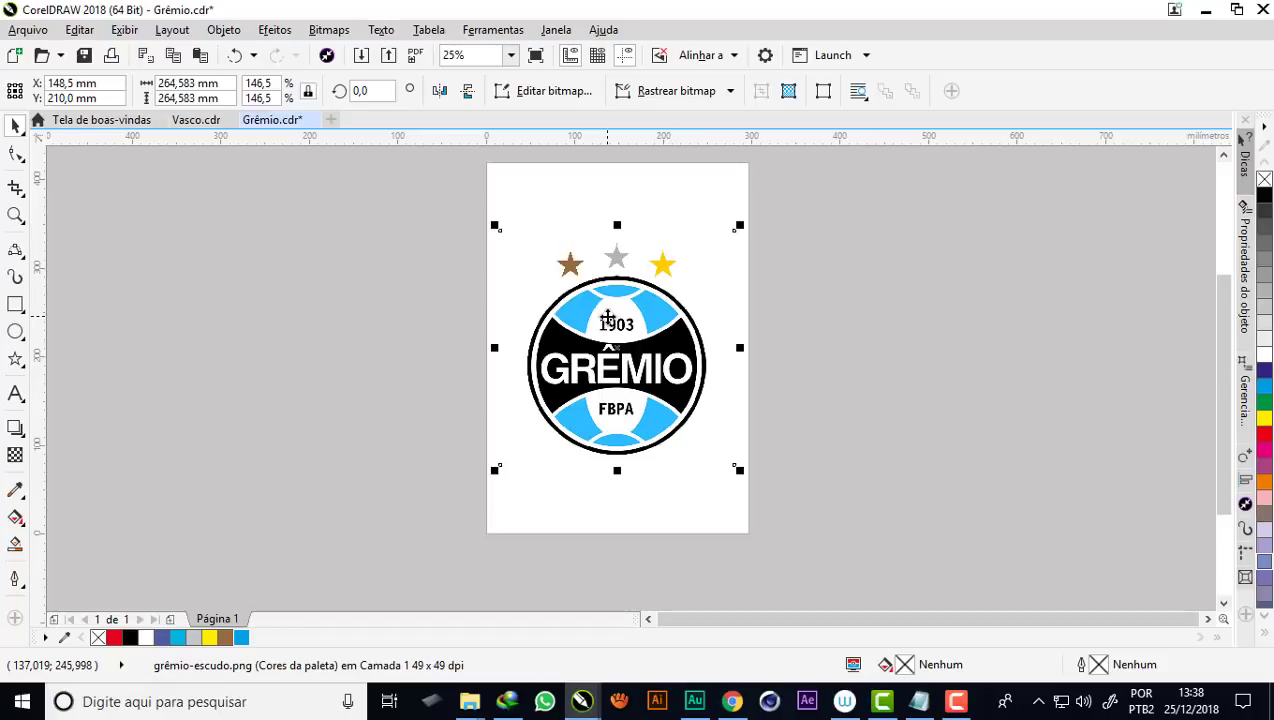
key(ctrl+z)
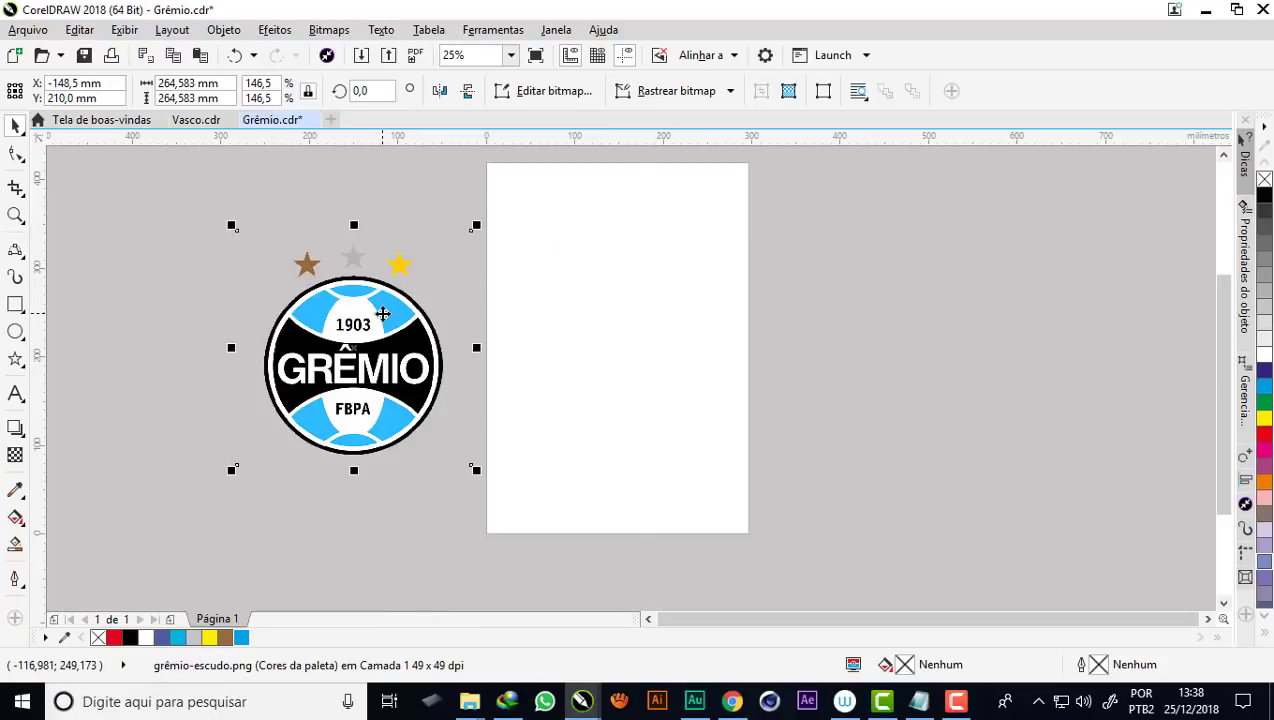
right_click(383, 314)
click(436, 440)
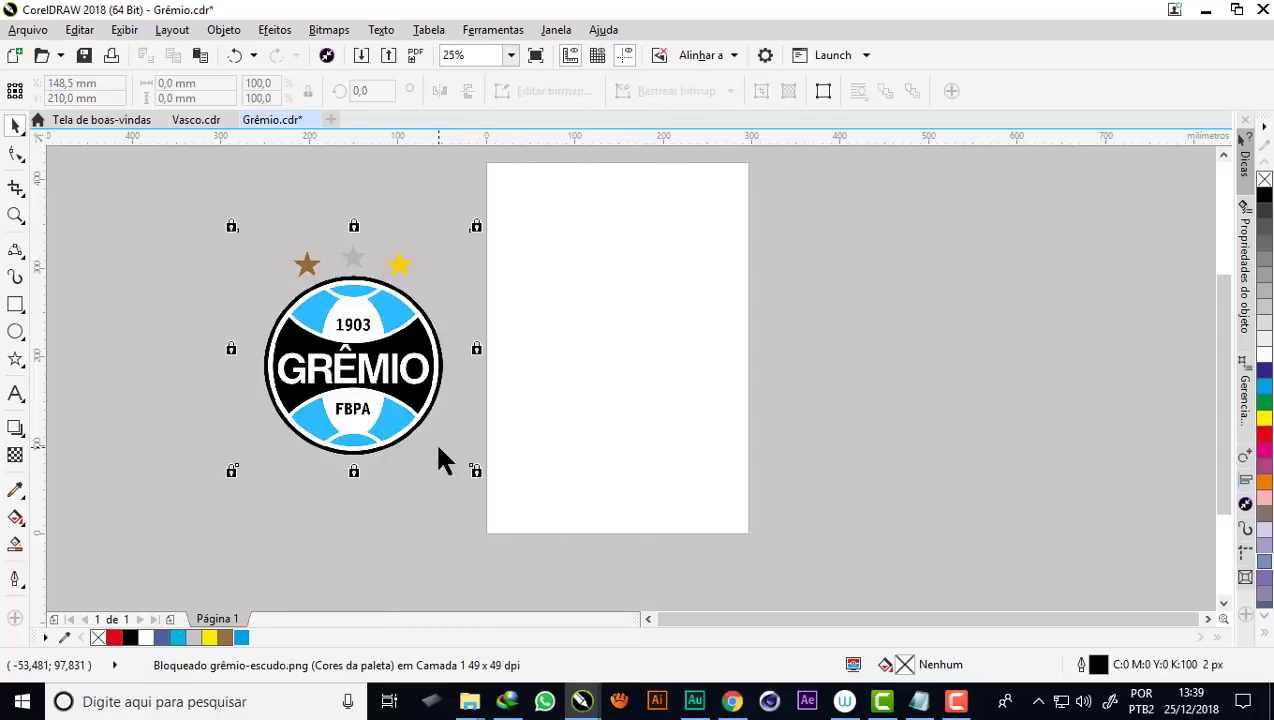
click(182, 264)
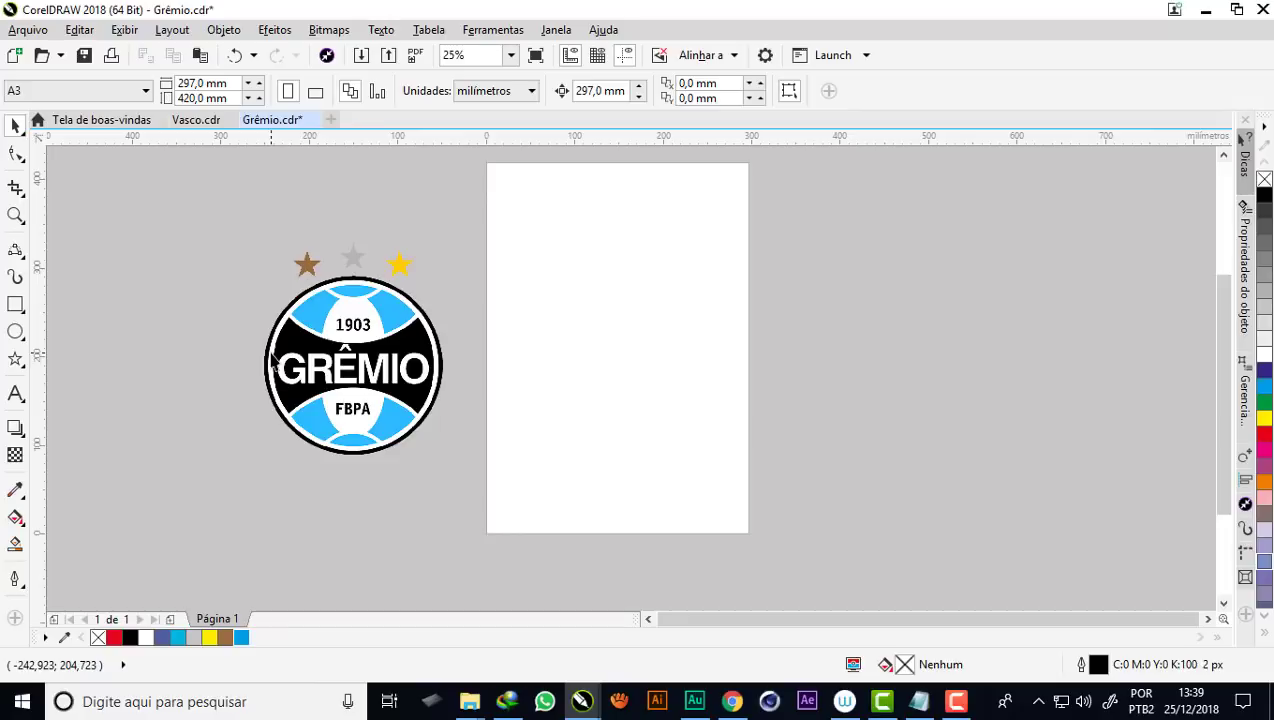
Switch to Aramado (wireframe) view and zoom so the whole crest fills the window
click(122, 31)
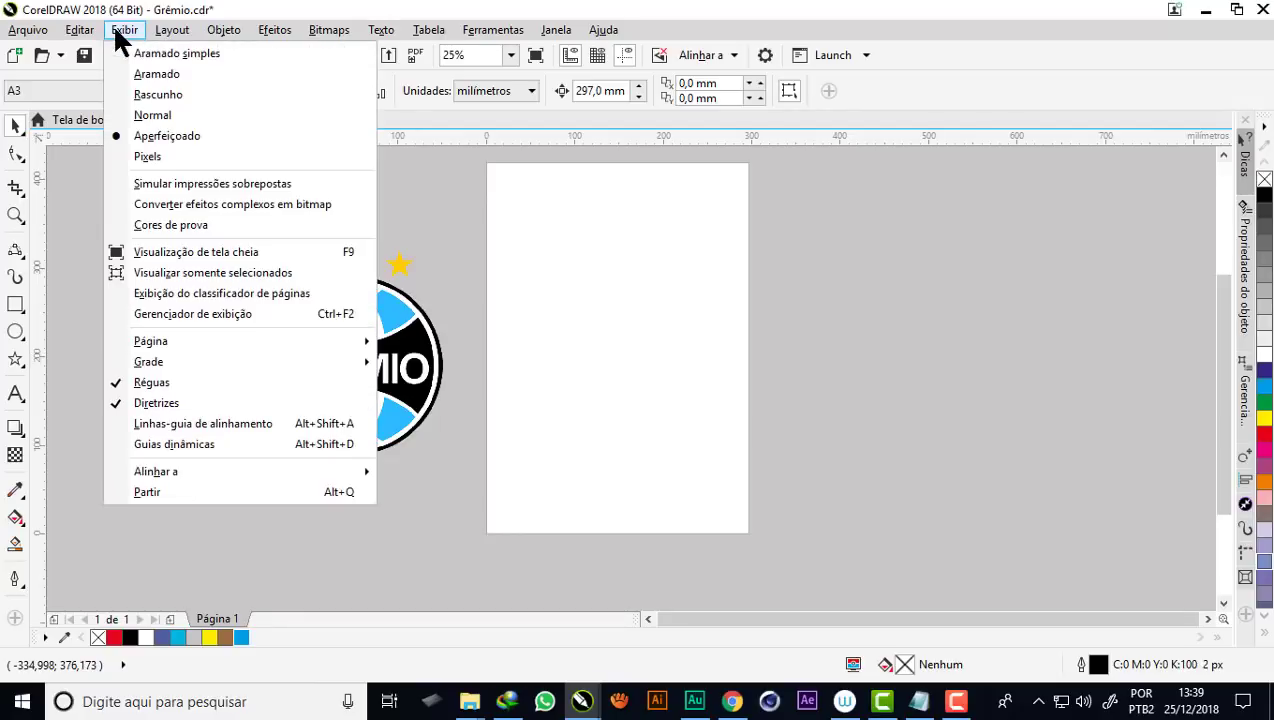
click(145, 75)
click(15, 215)
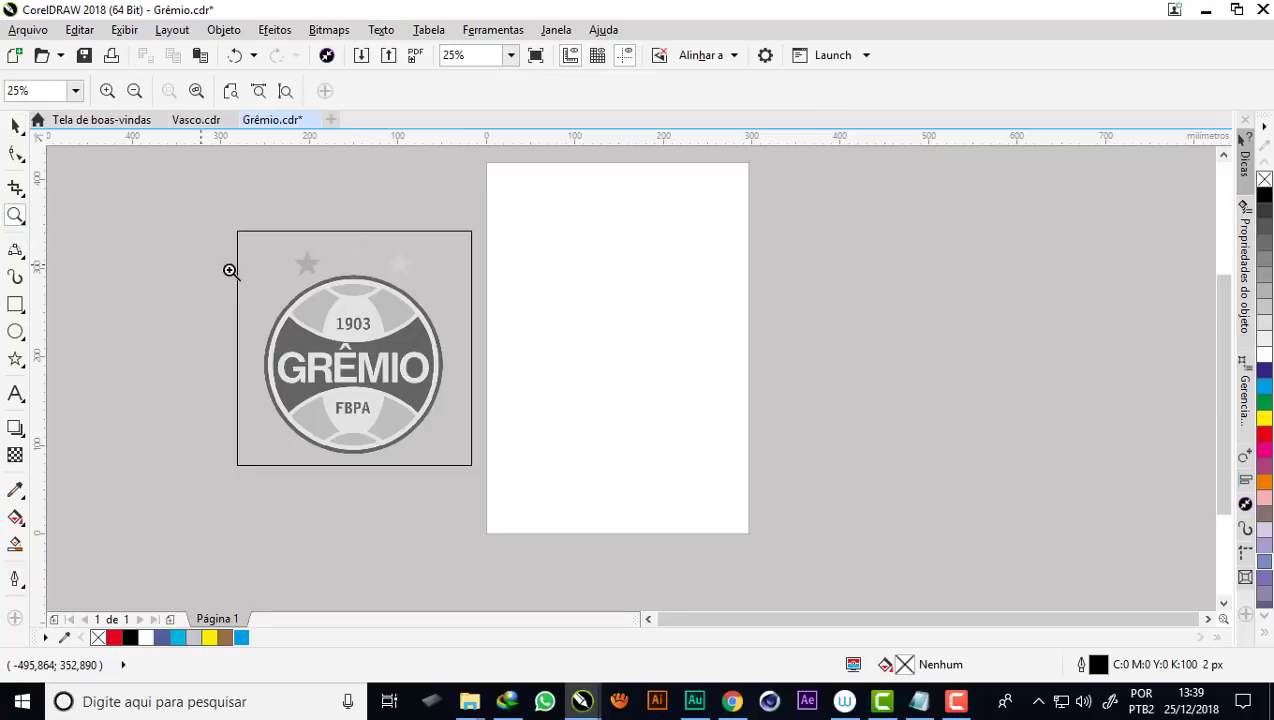
drag(275, 300, 456, 418)
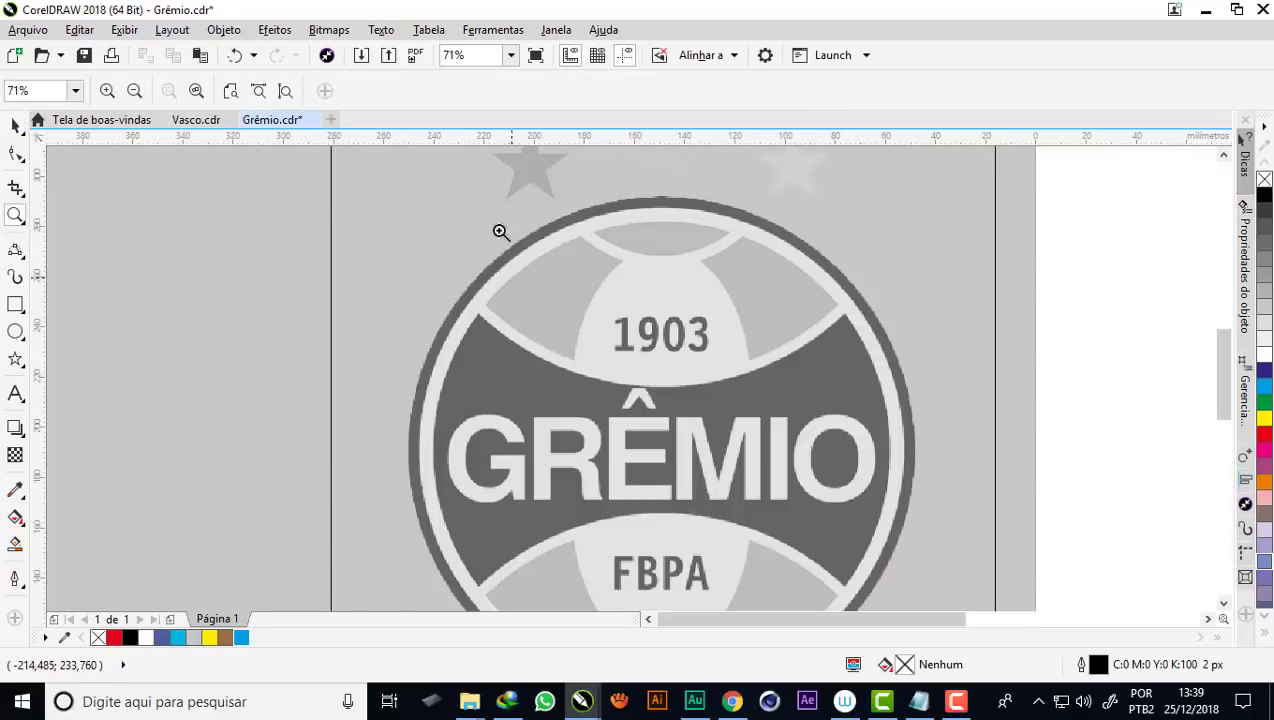
mouse_move(476, 193)
mouse_down()
mouse_move(888, 420)
mouse_move(867, 423)
mouse_up()
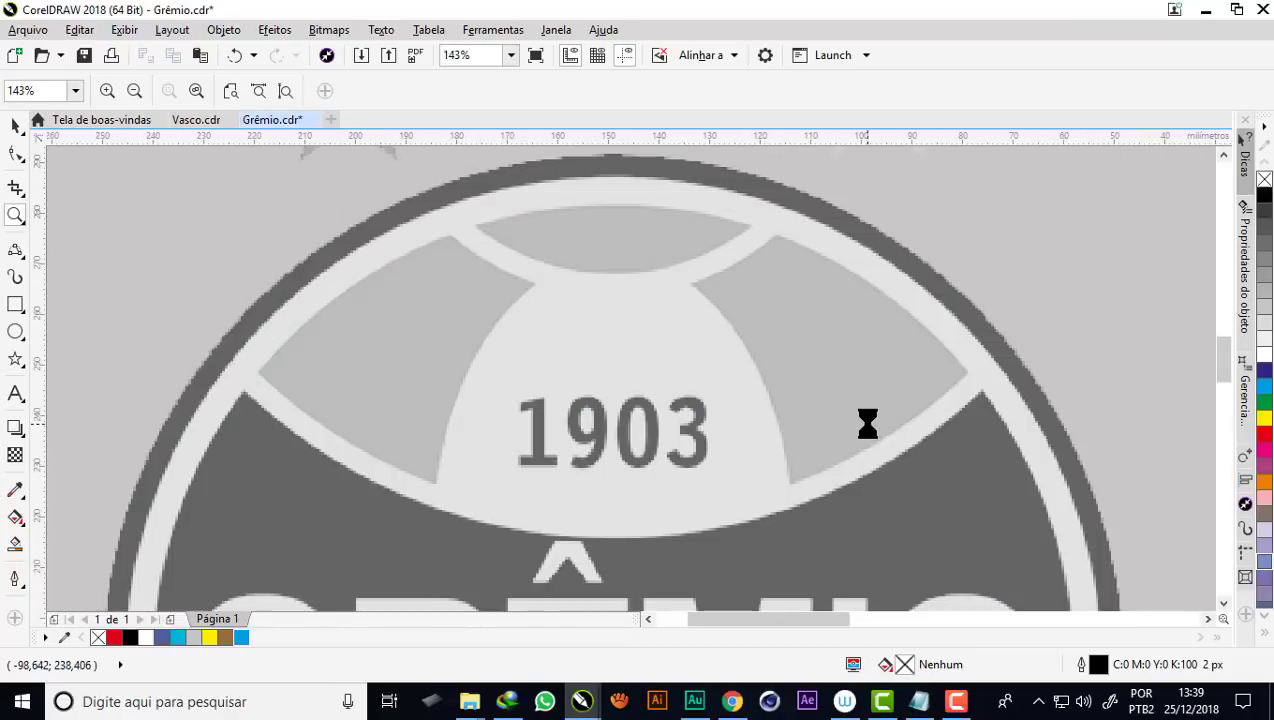
right_click(697, 341)
right_click(515, 240)
drag(372, 194, 698, 514)
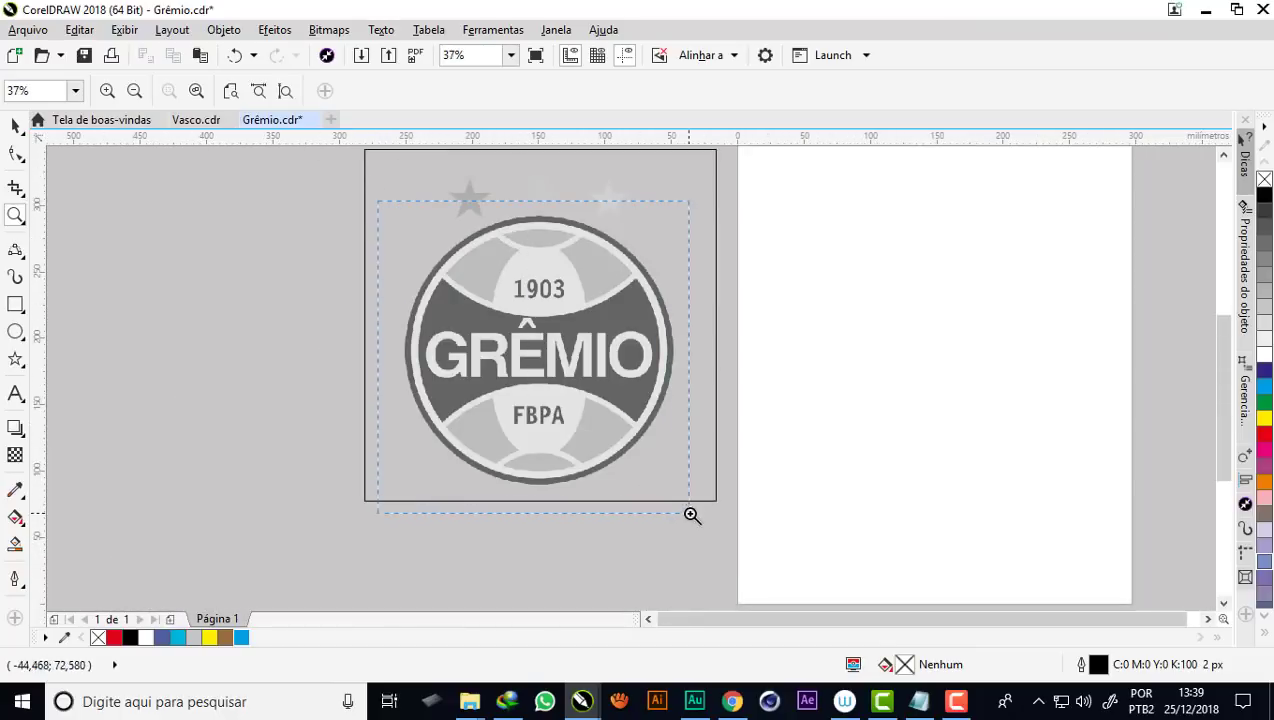
click(22, 340)
Draw a 208,423 mm circle with the Ellipse tool around the crest's outer rim
click(43, 332)
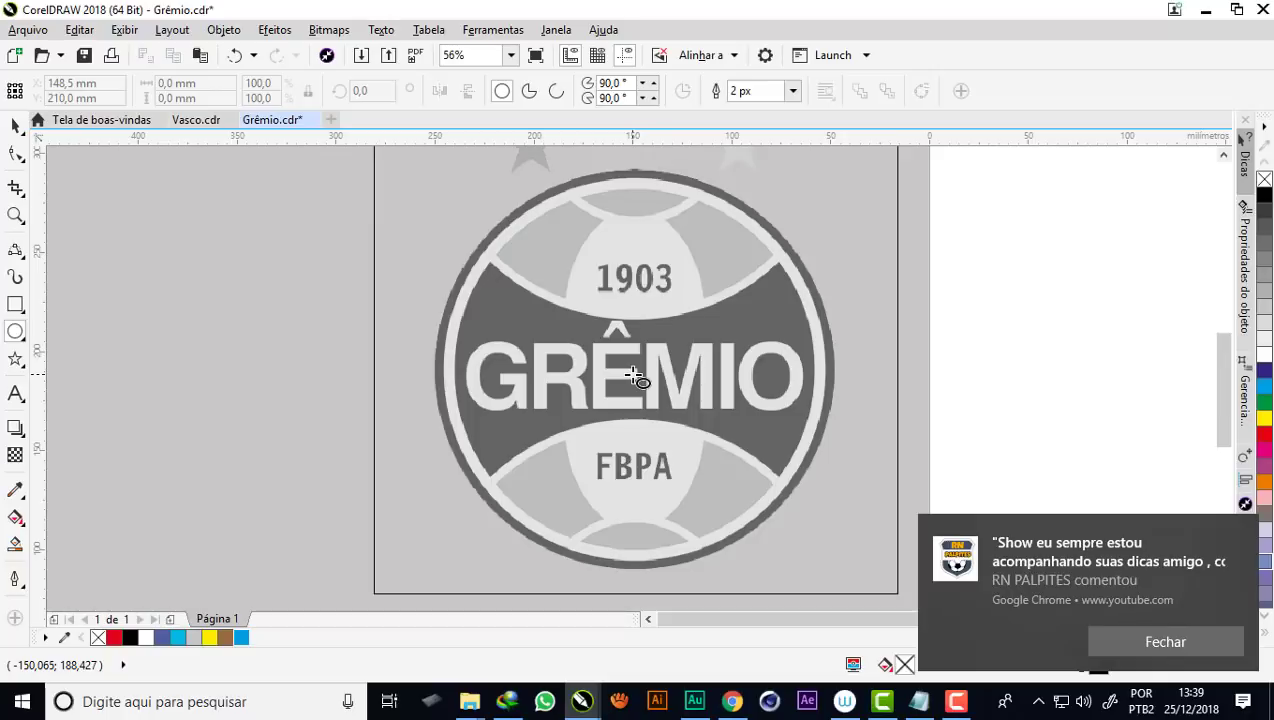
drag(634, 374, 657, 408)
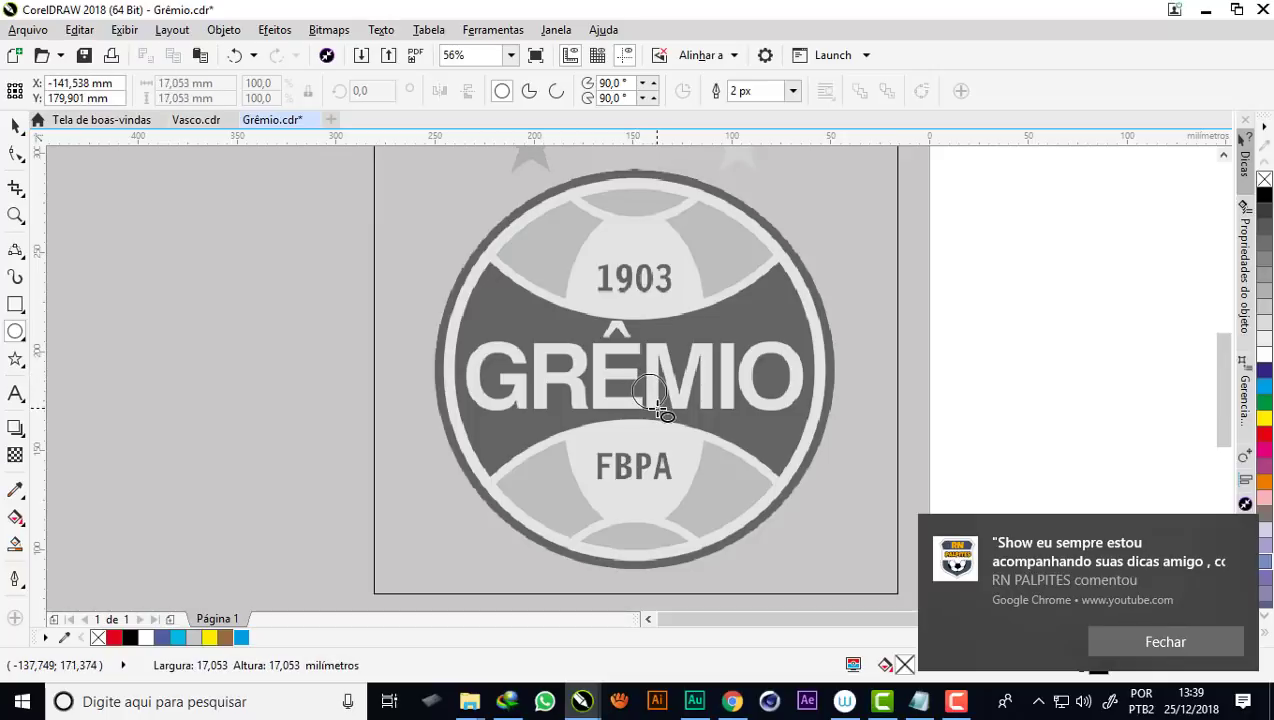
drag(657, 408, 771, 582)
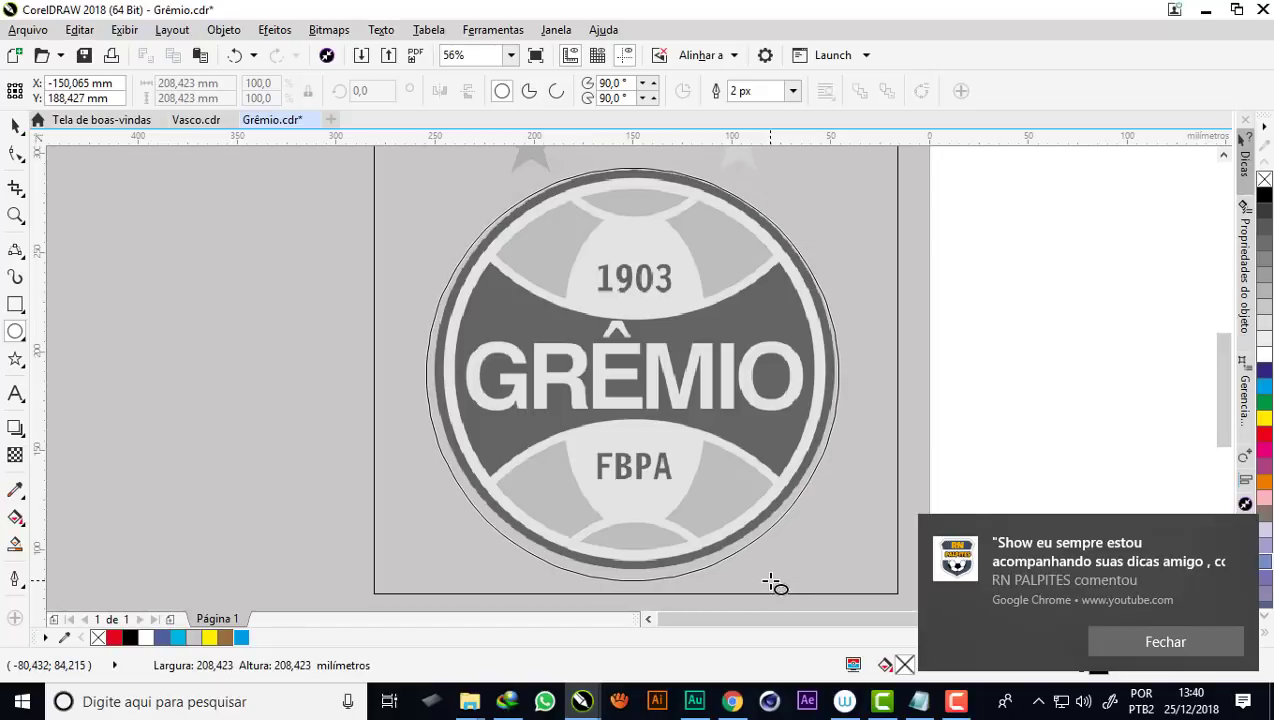
drag(771, 582, 771, 582)
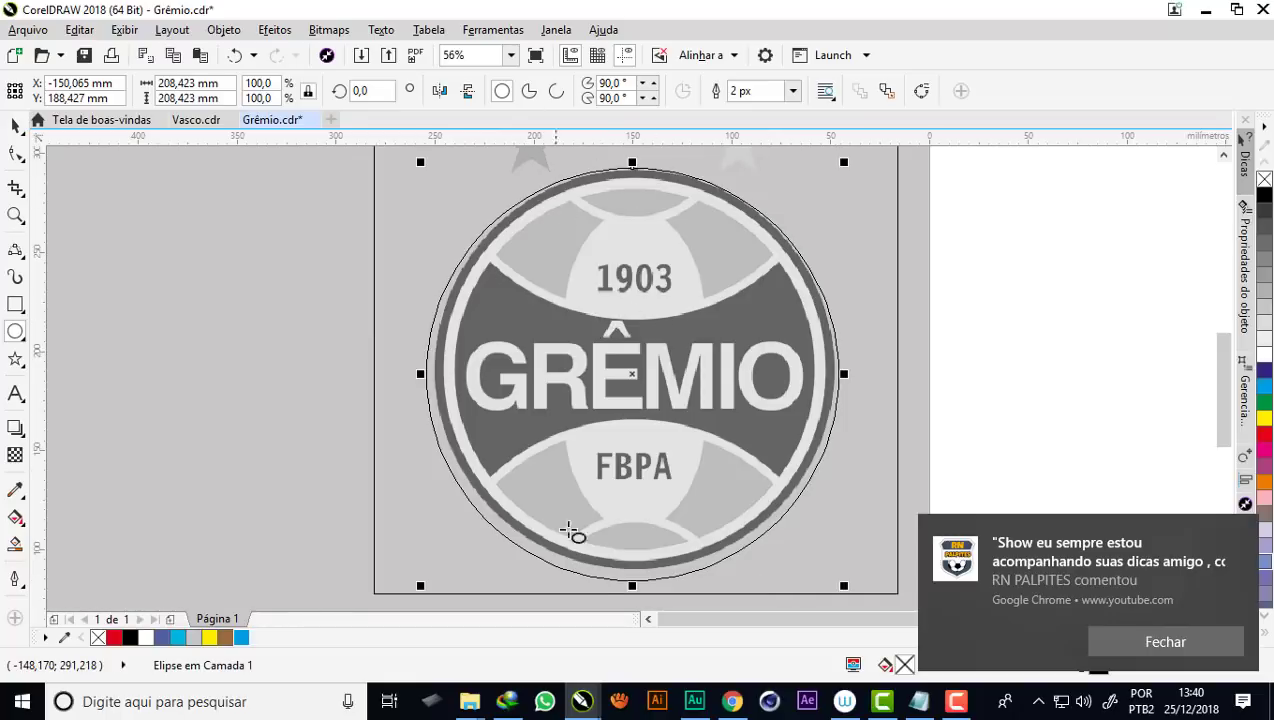
Drag the circle's height, width, right and top handles onto the badge border, about 202 mm
scroll(577, 215, down, 2)
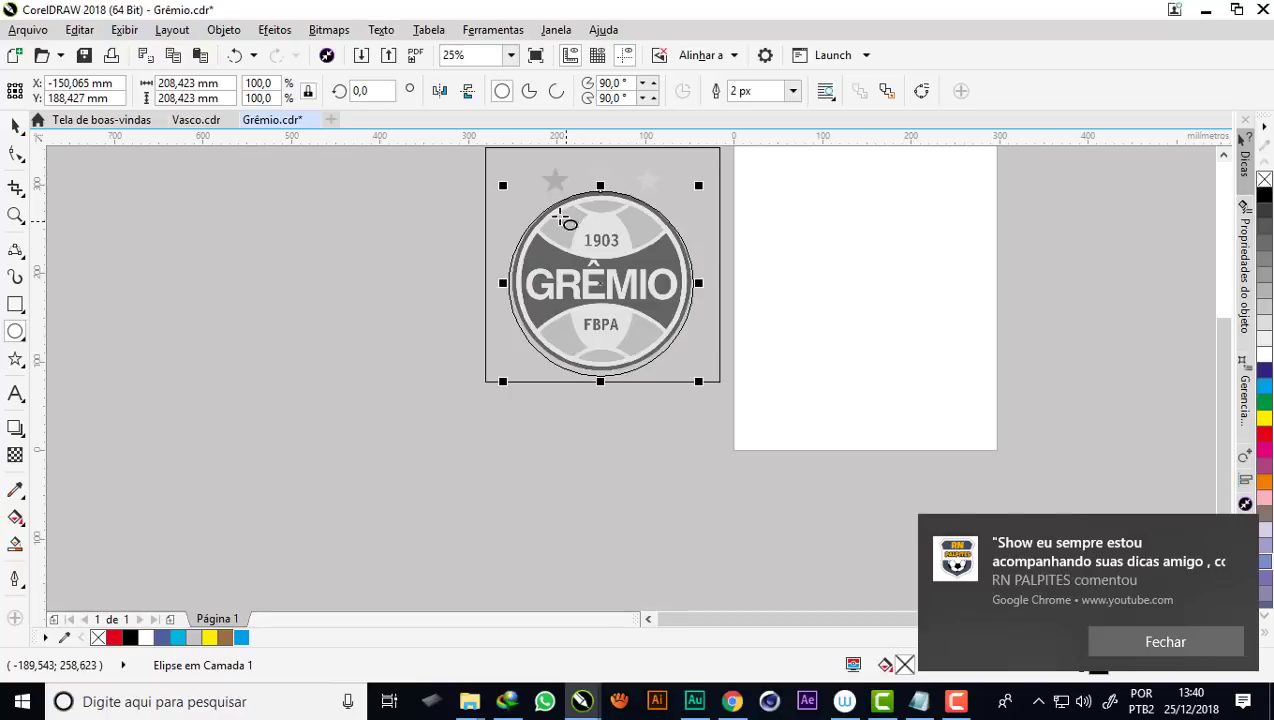
scroll(548, 197, up, 1)
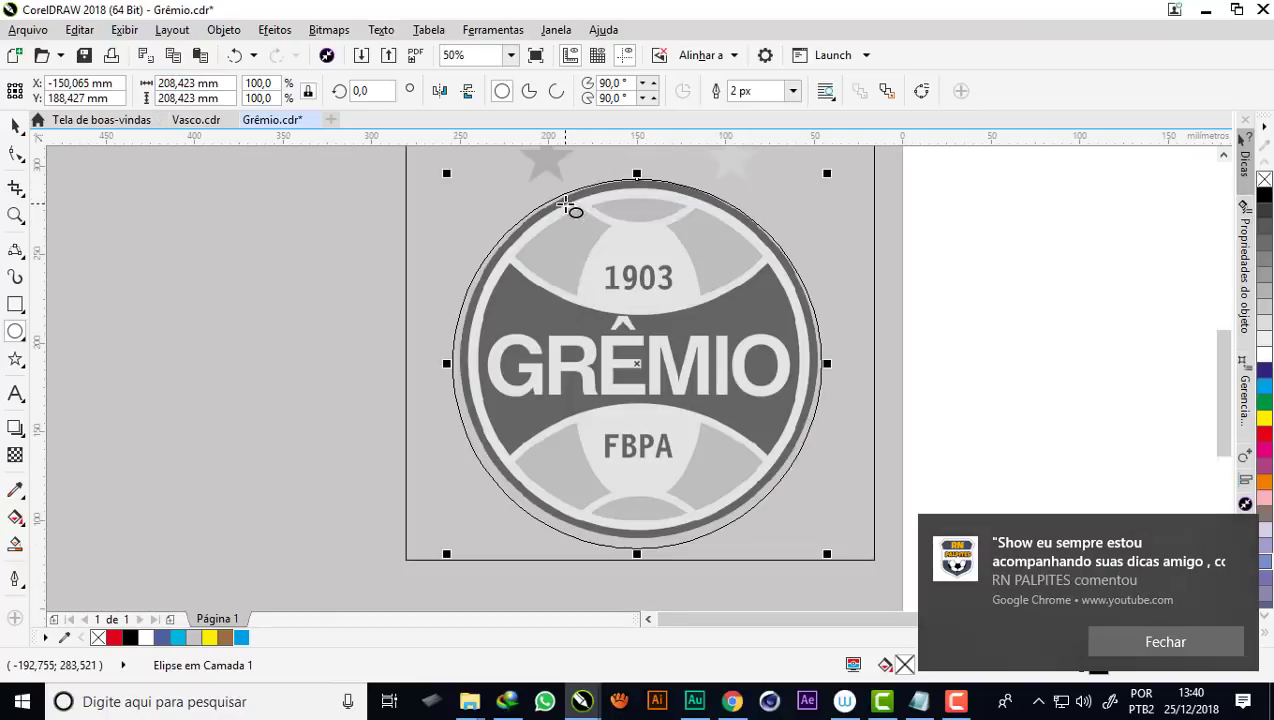
scroll(638, 560, up, 1)
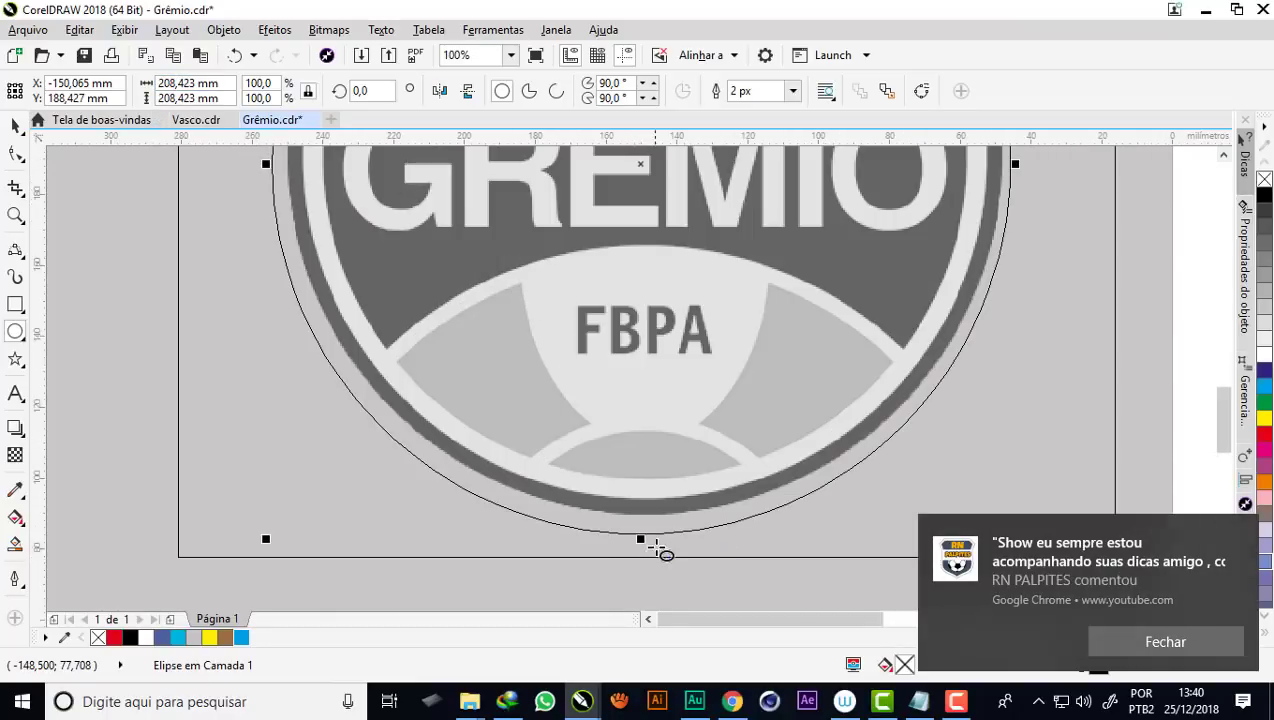
drag(640, 539, 645, 521)
scroll(475, 356, down, 1)
scroll(446, 339, up, 1)
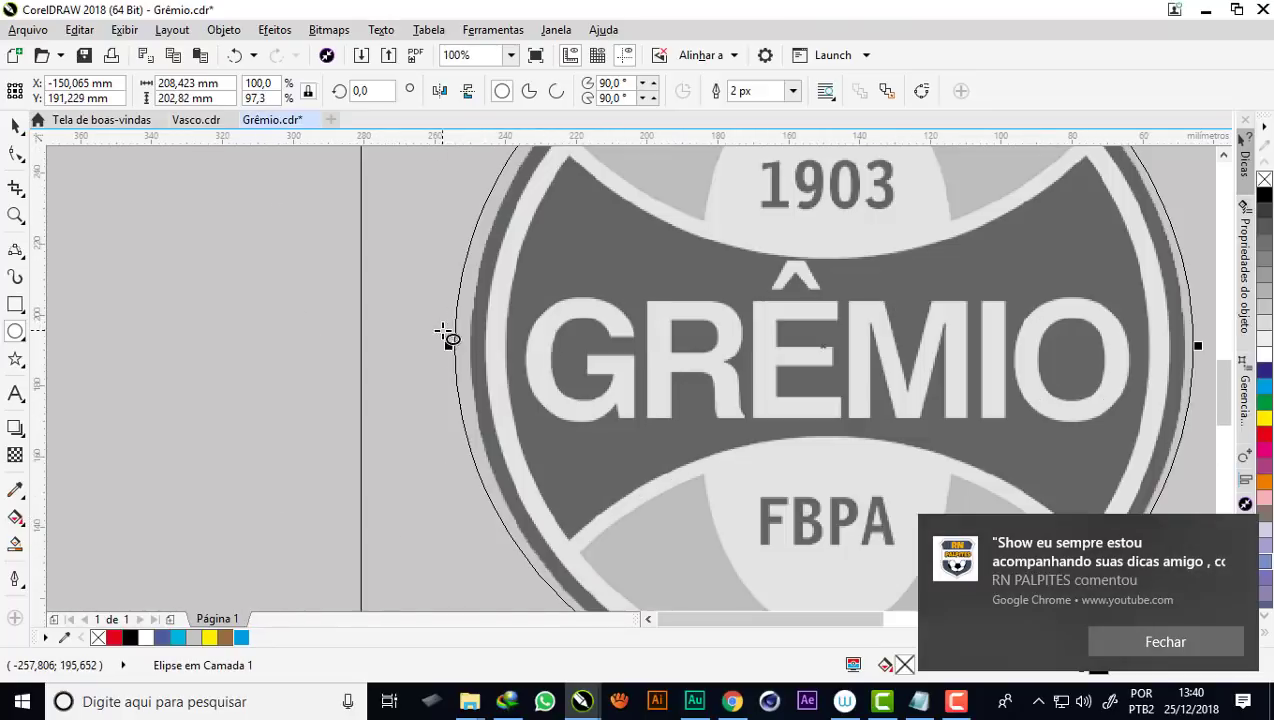
scroll(490, 350, up, 1)
drag(412, 344, 442, 343)
scroll(442, 343, down, 2)
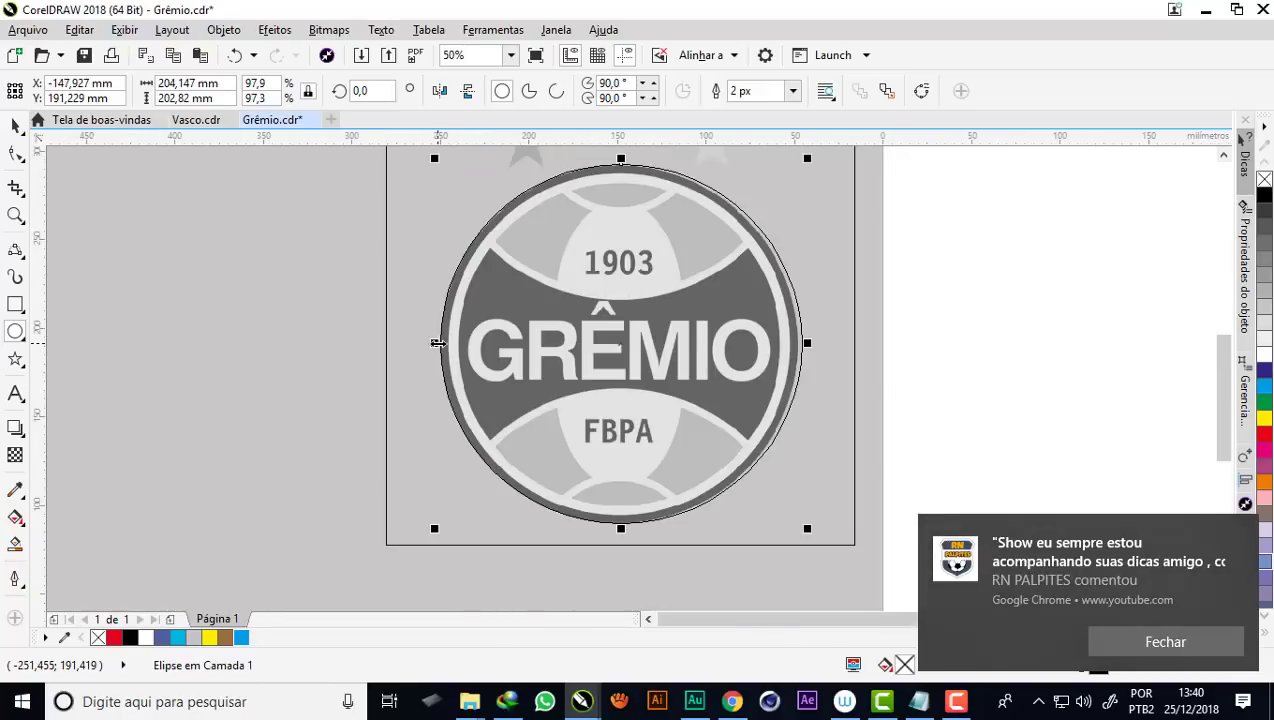
scroll(826, 347, up, 2)
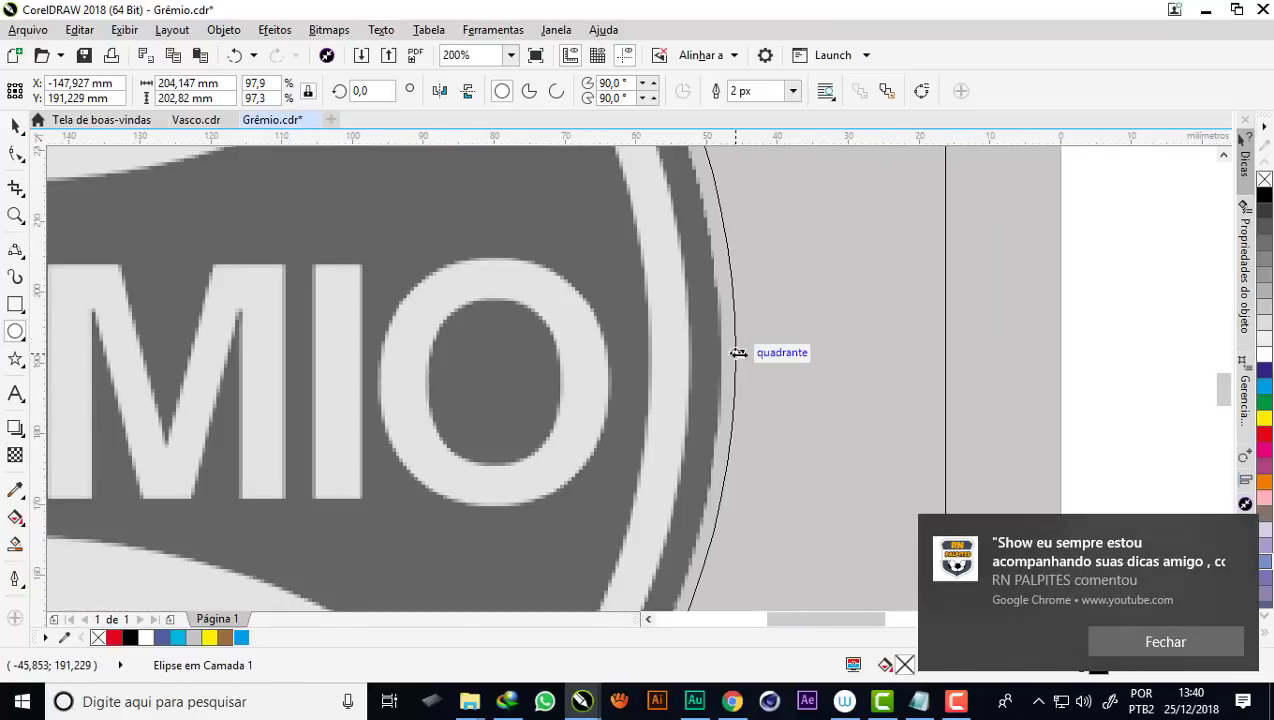
drag(738, 353, 731, 353)
scroll(731, 353, down, 2)
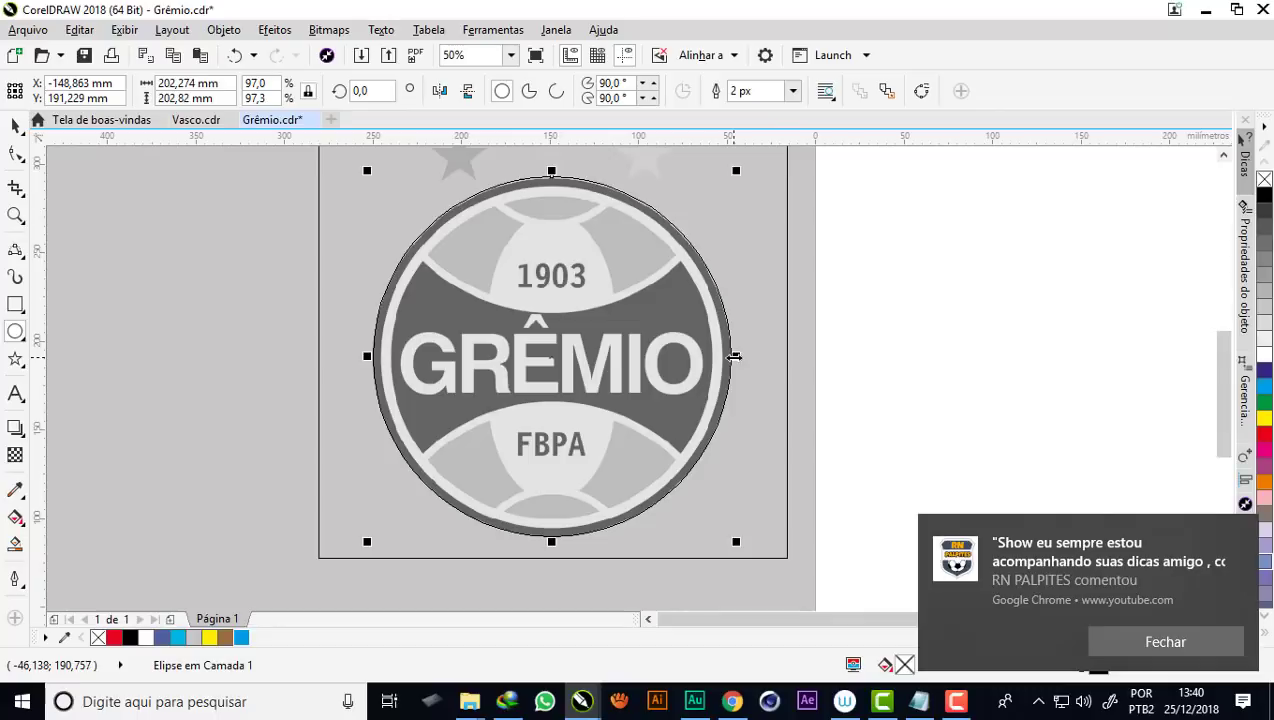
scroll(590, 188, up, 2)
scroll(555, 175, up, 1)
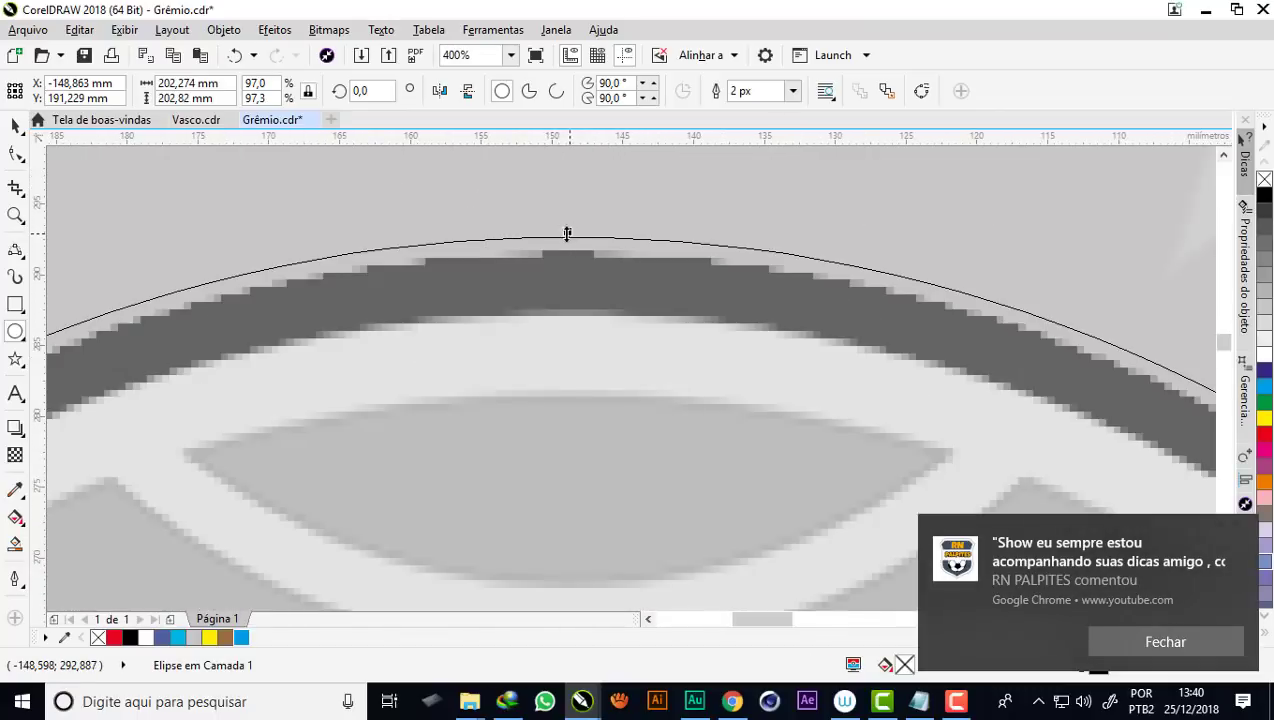
drag(566, 237, 568, 247)
scroll(600, 240, down, 2)
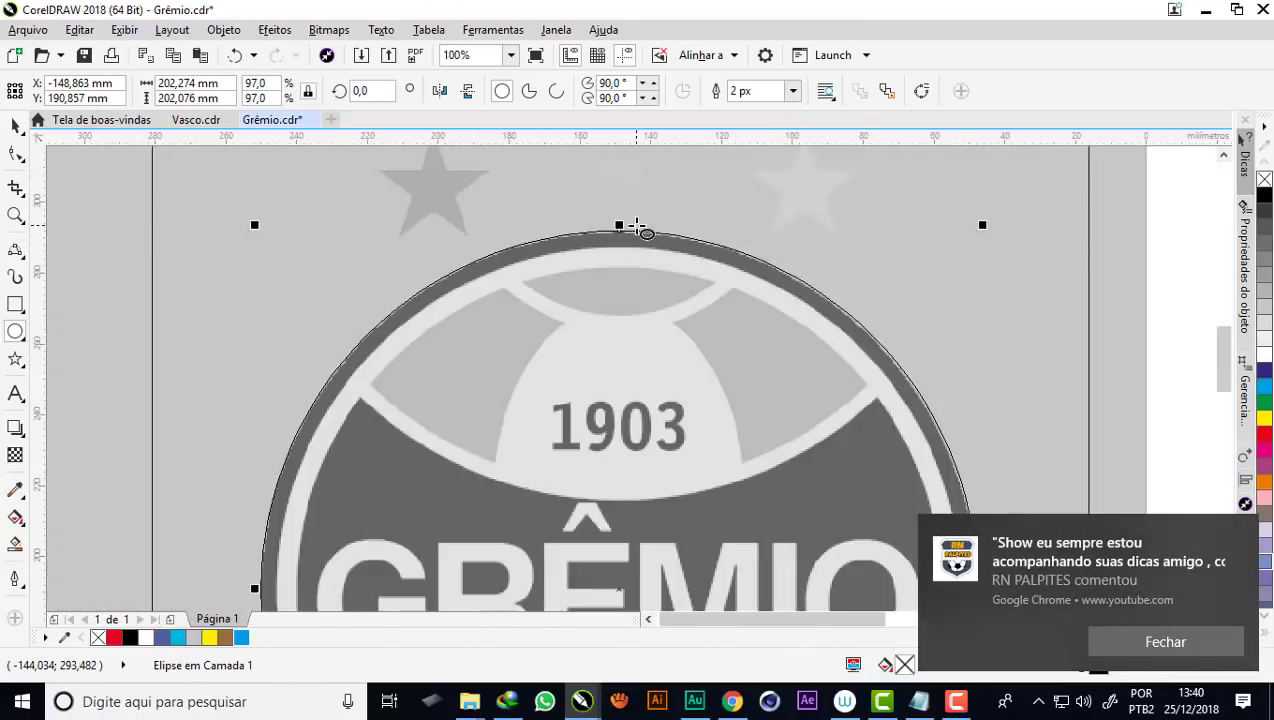
scroll(634, 226, down, 1)
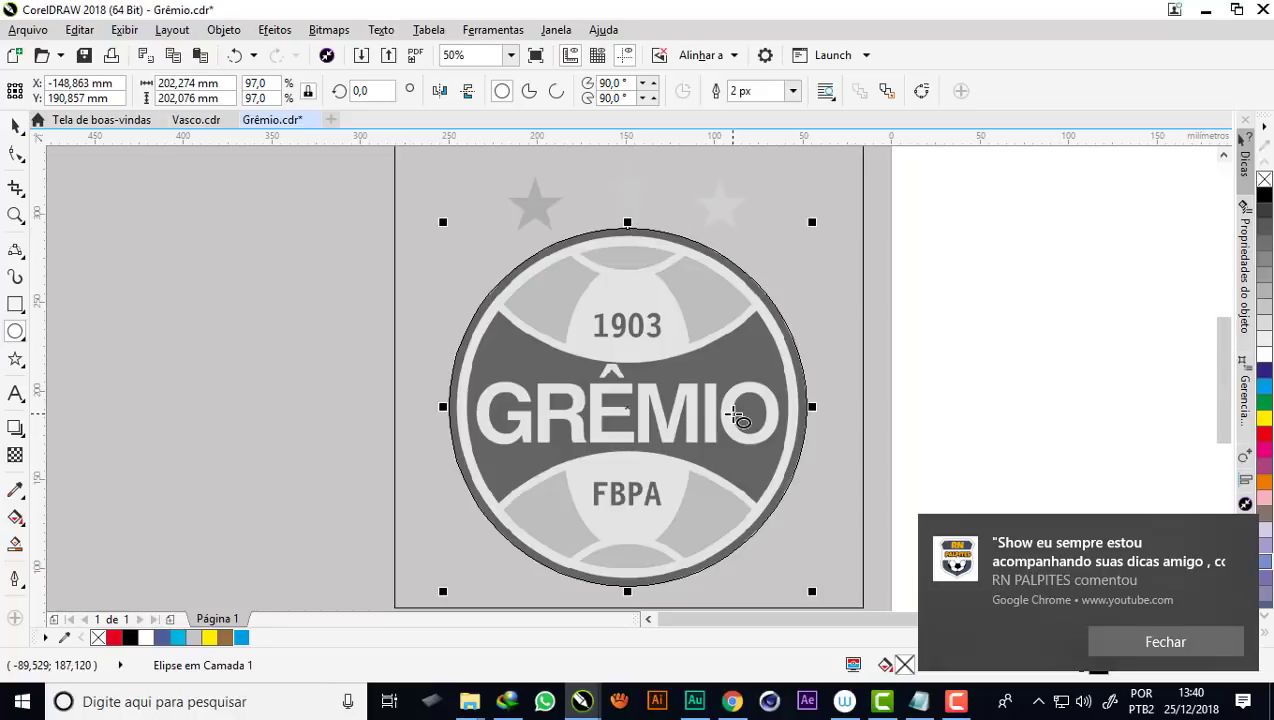
scroll(728, 408, up, 1)
scroll(725, 407, down, 1)
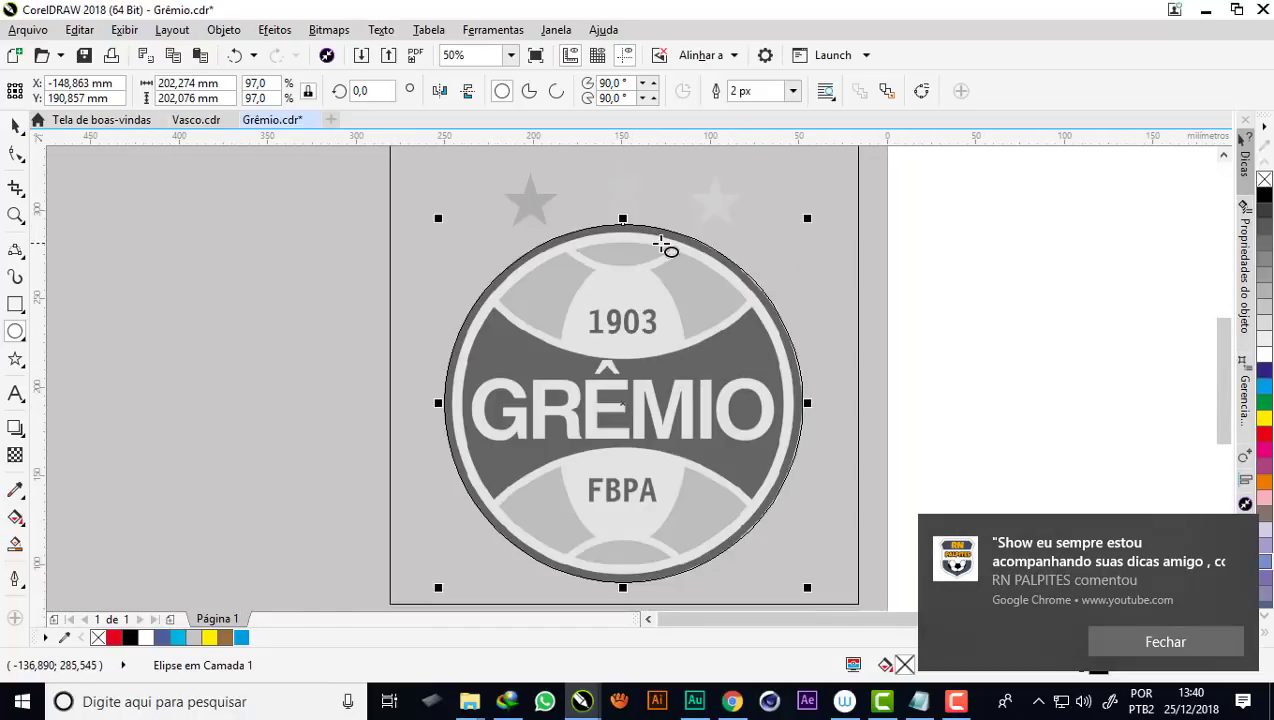
scroll(662, 243, up, 1)
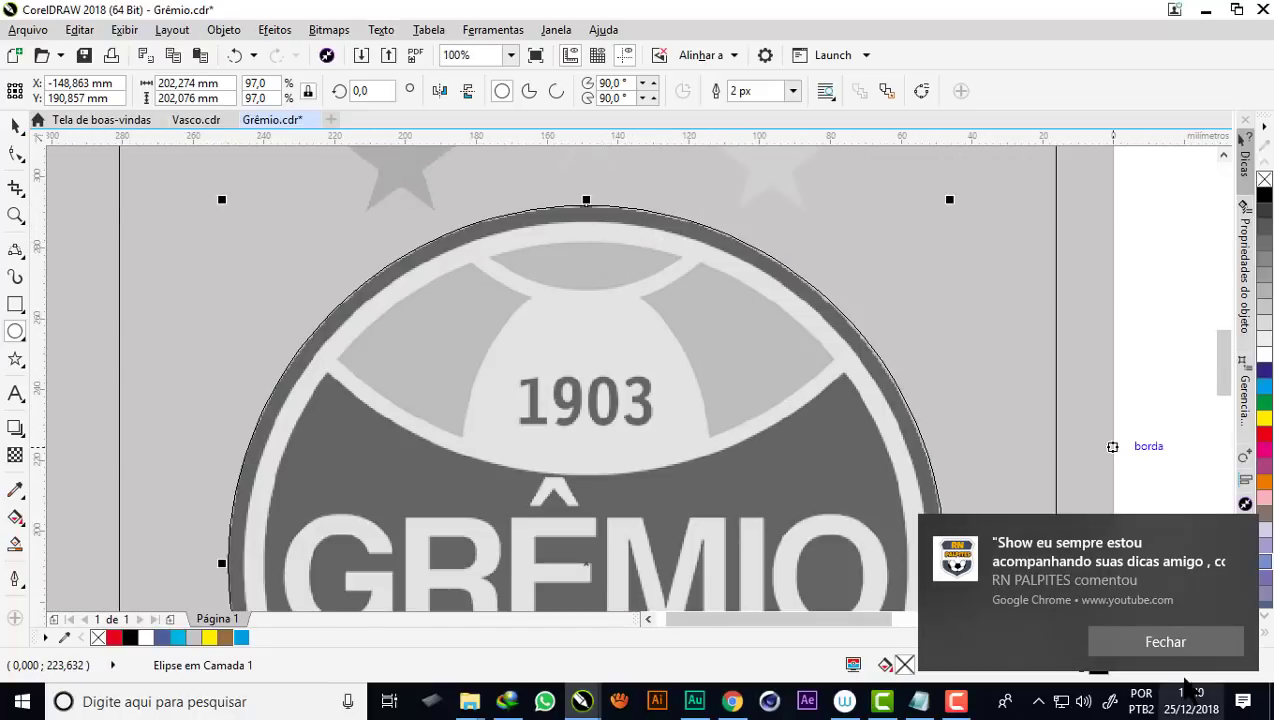
Dismiss the notification, inspect the page offset values unchanged, and reselect the traced circle
click(1165, 642)
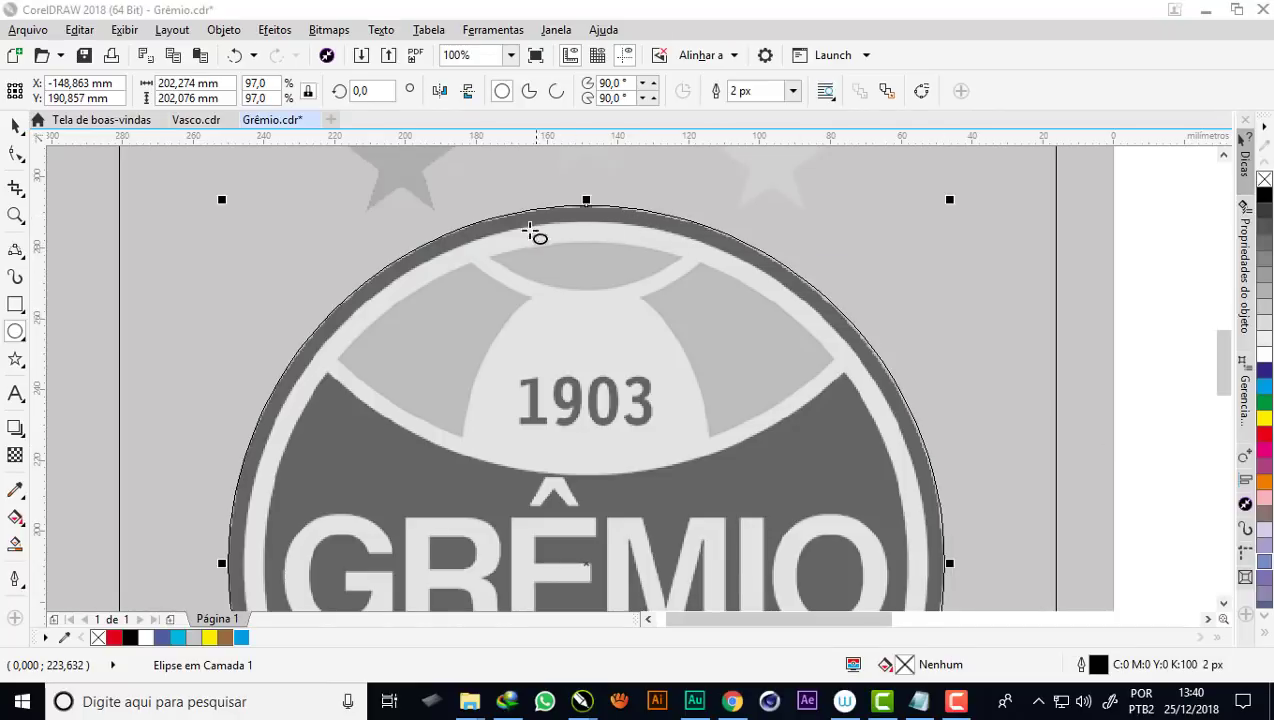
scroll(563, 205, down, 1)
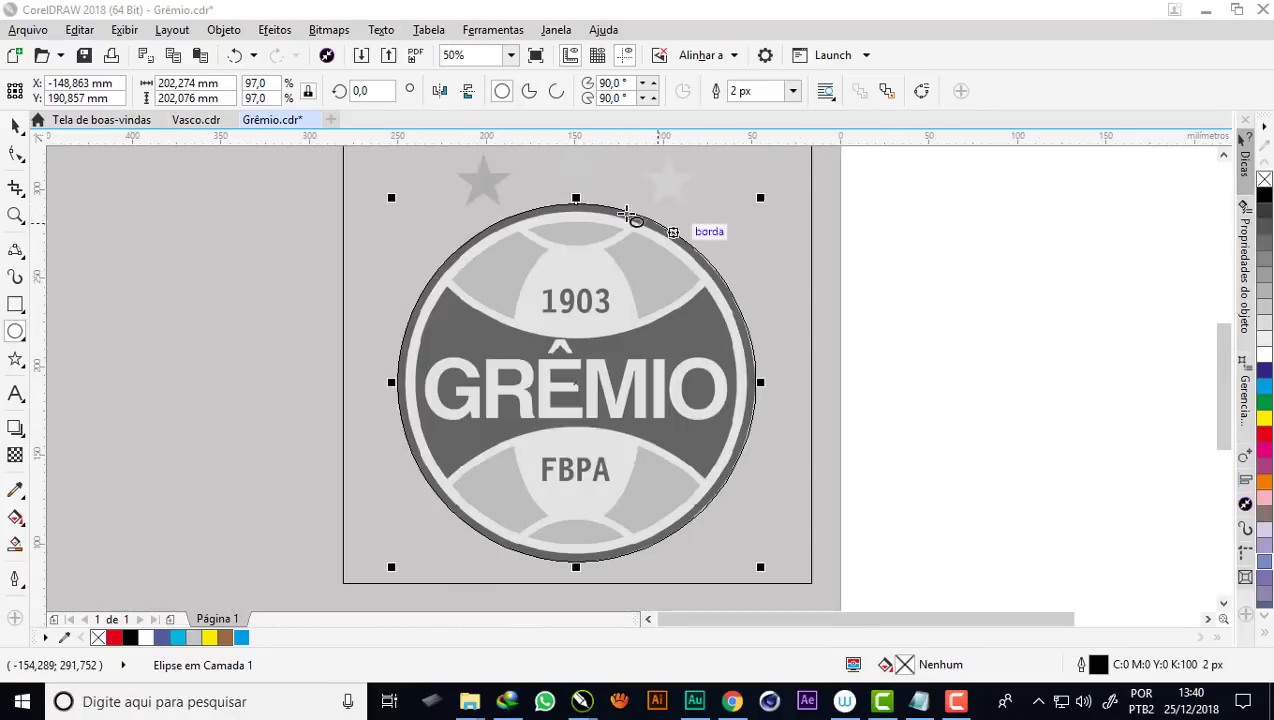
scroll(596, 226, up, 1)
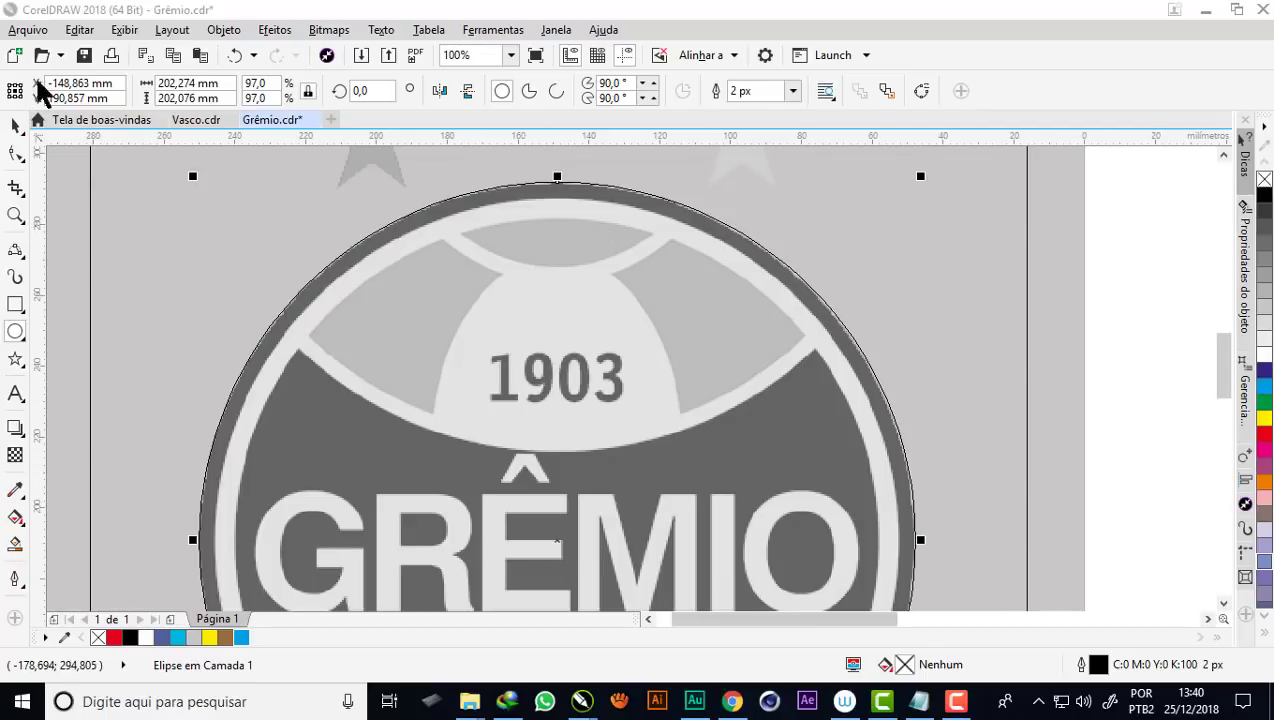
click(16, 126)
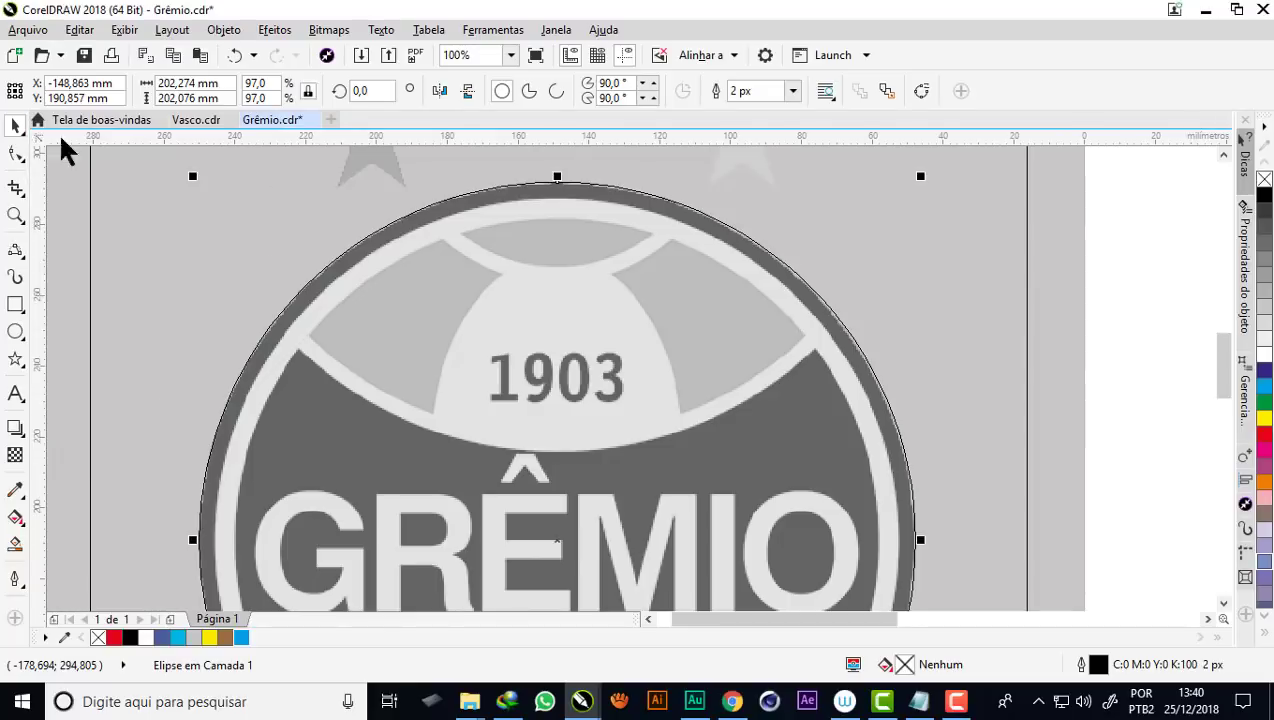
scroll(603, 186, down, 1)
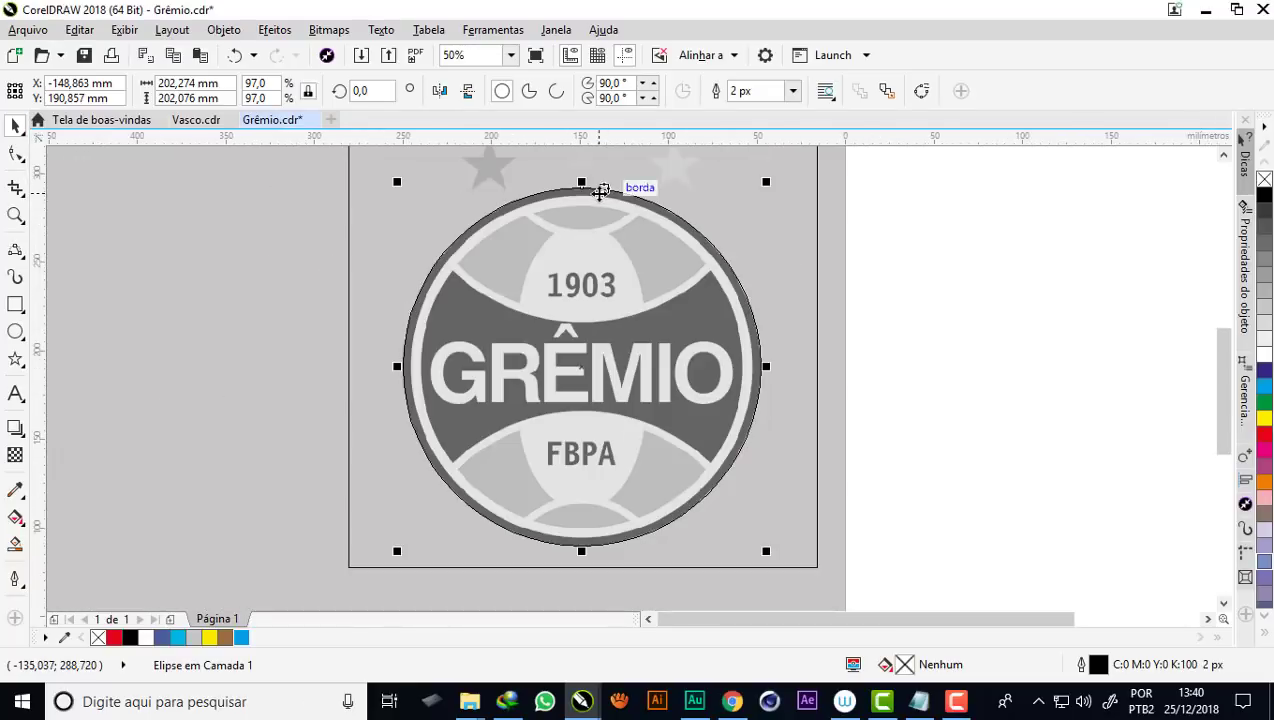
scroll(600, 182, up, 1)
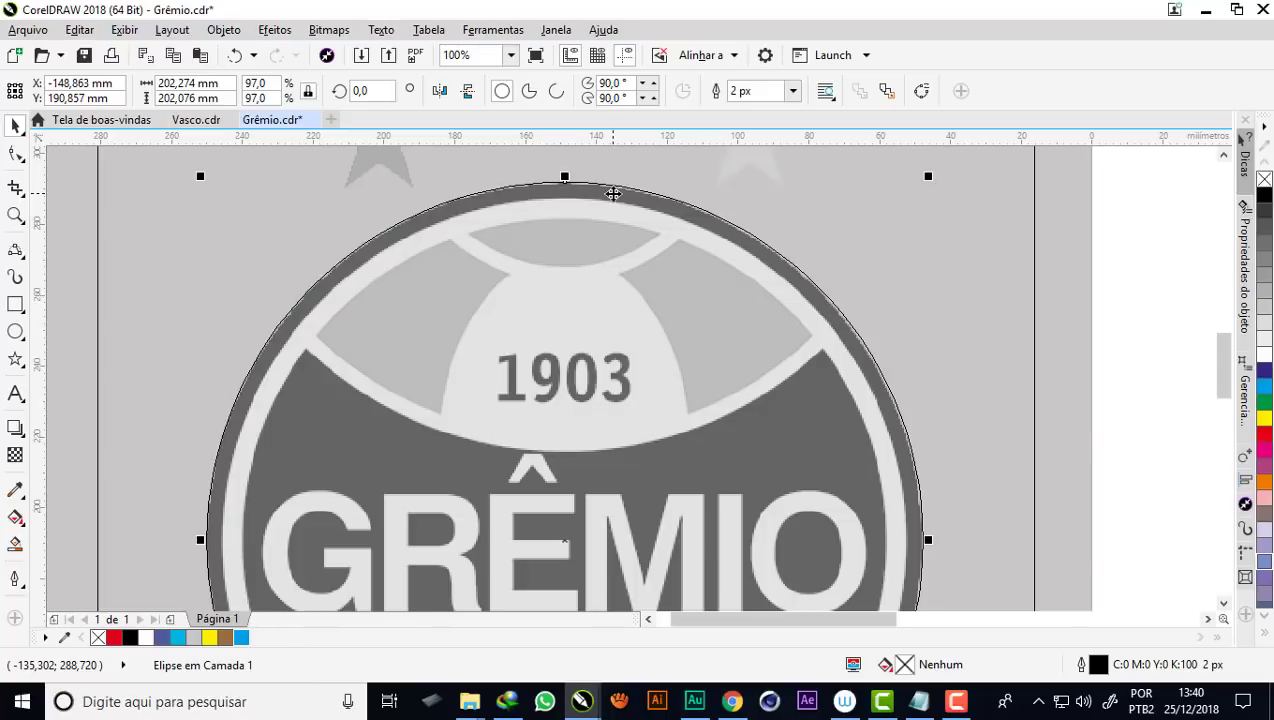
scroll(670, 230, down, 1)
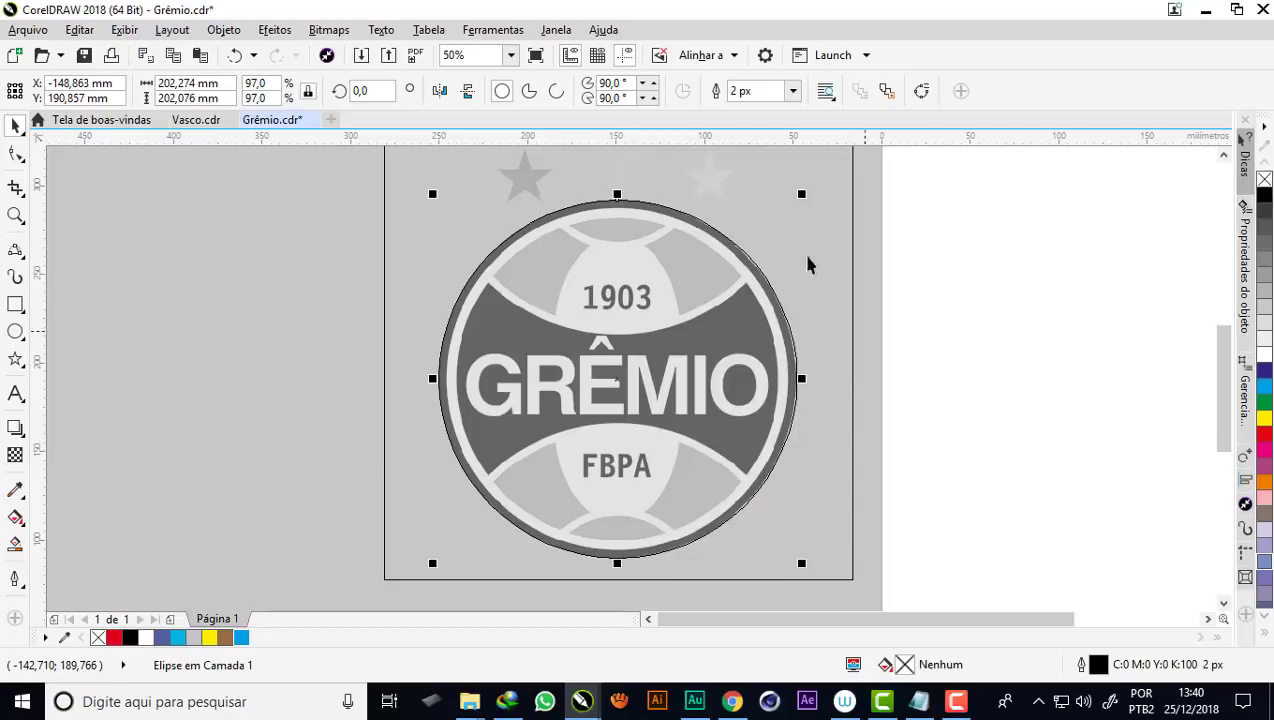
click(1023, 370)
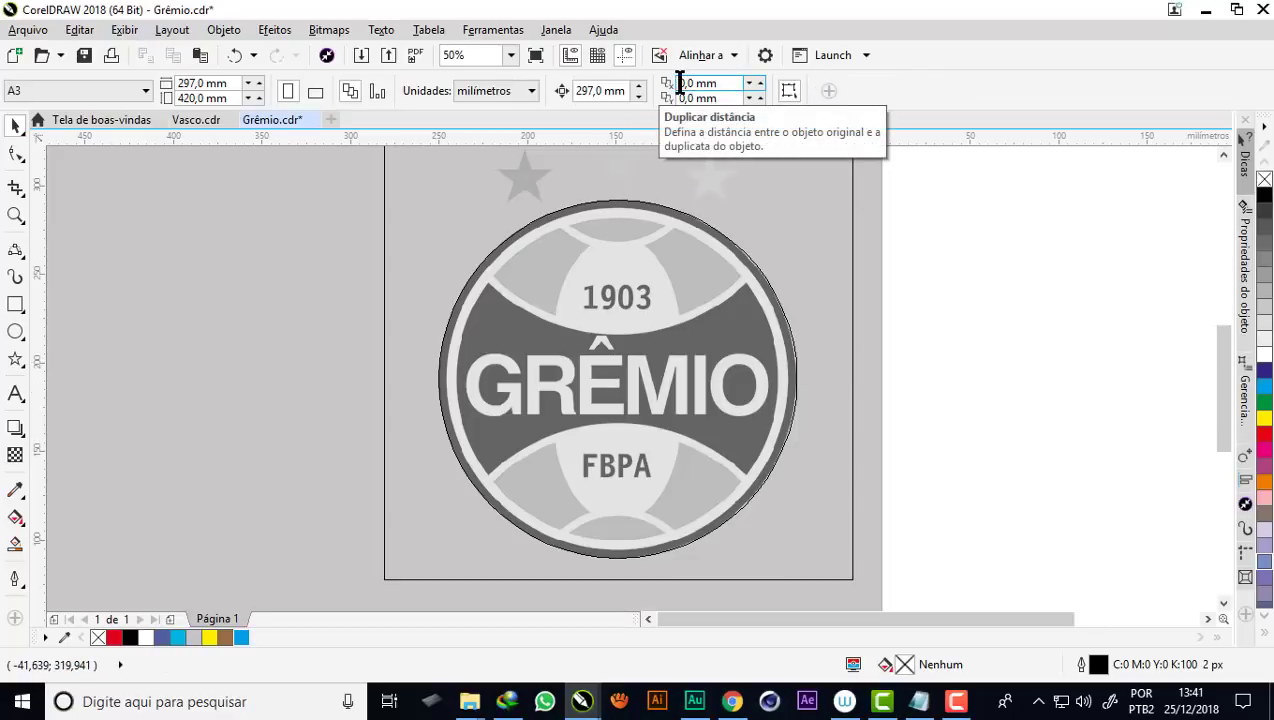
click(738, 84)
click(714, 100)
drag(715, 104, 672, 104)
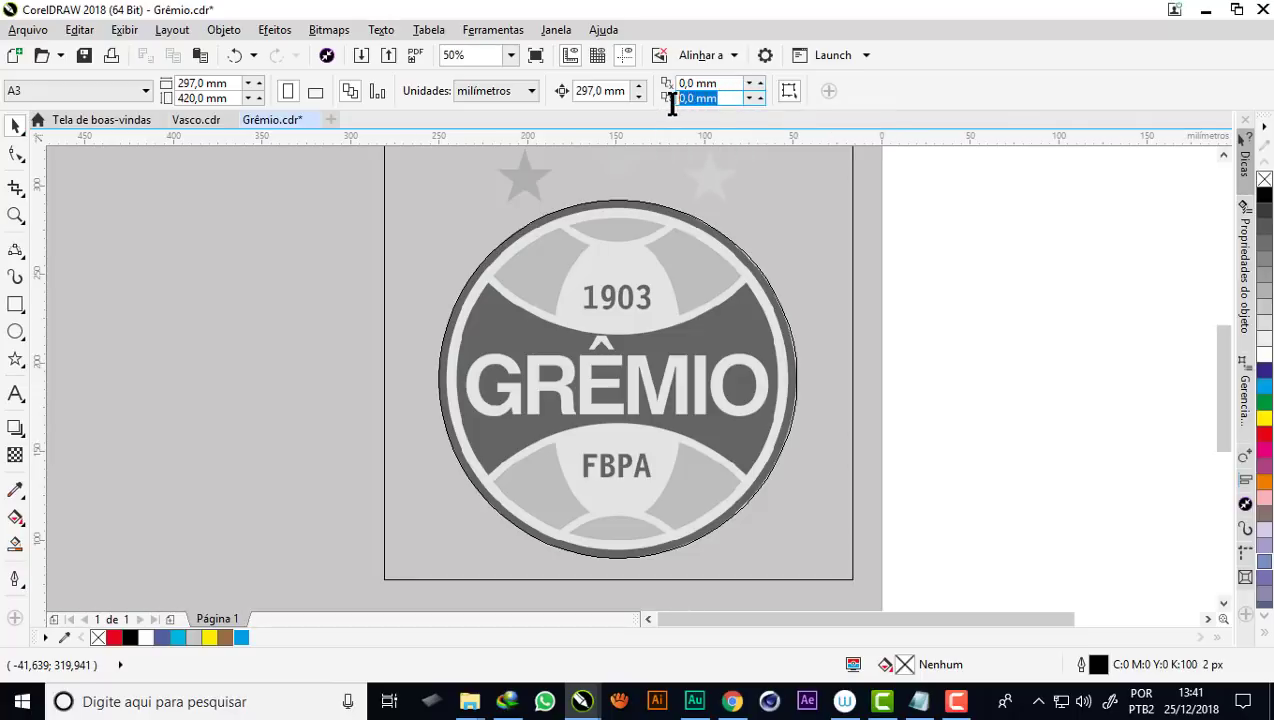
click(935, 285)
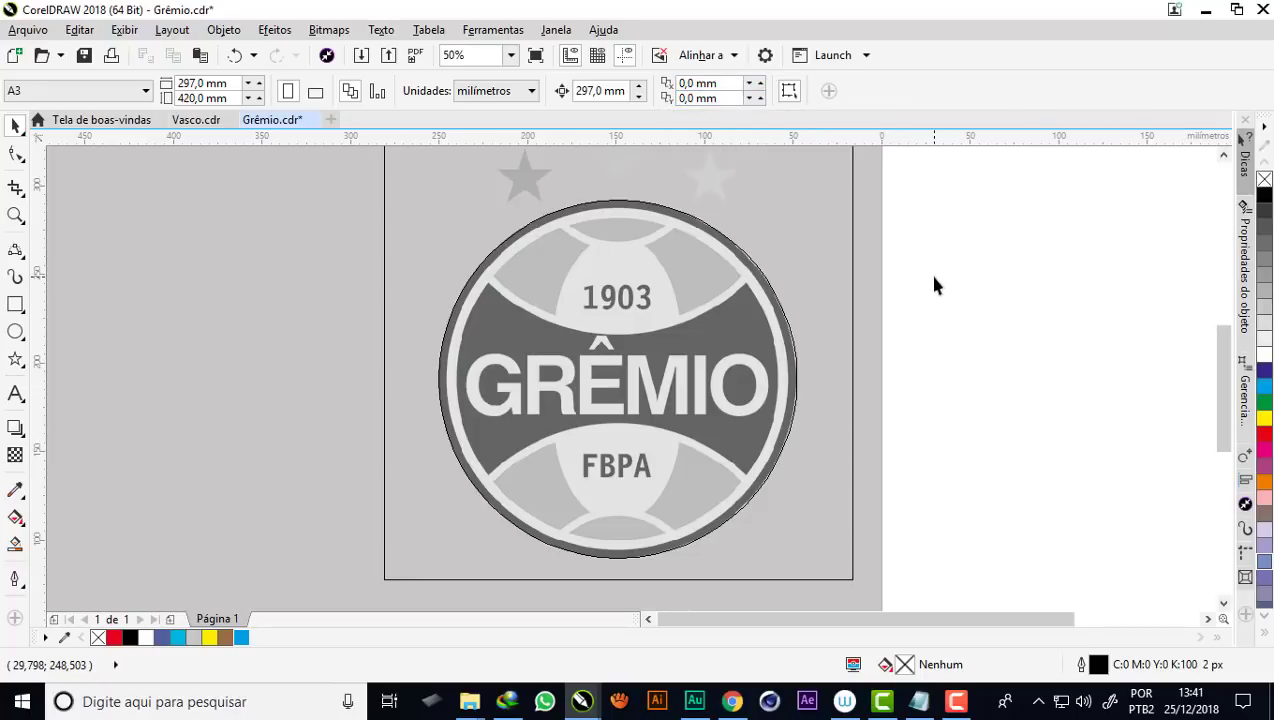
scroll(688, 224, up, 2)
click(698, 213)
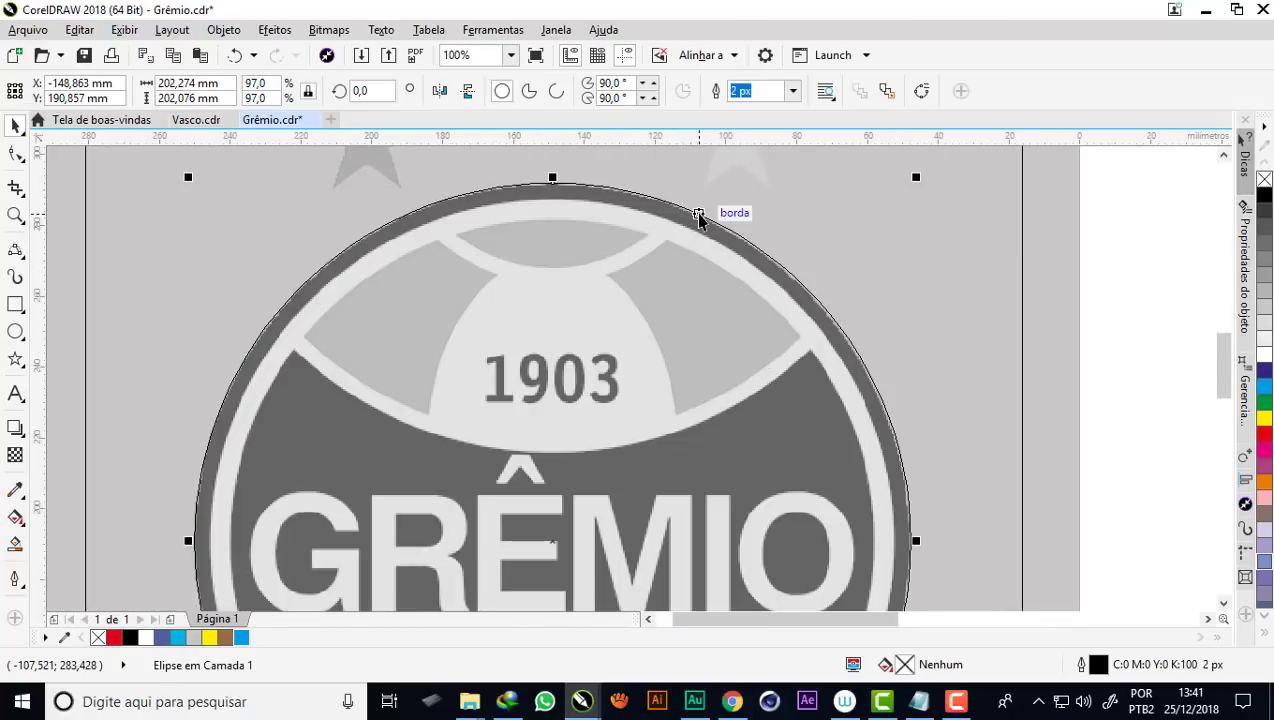
scroll(699, 212, down, 2)
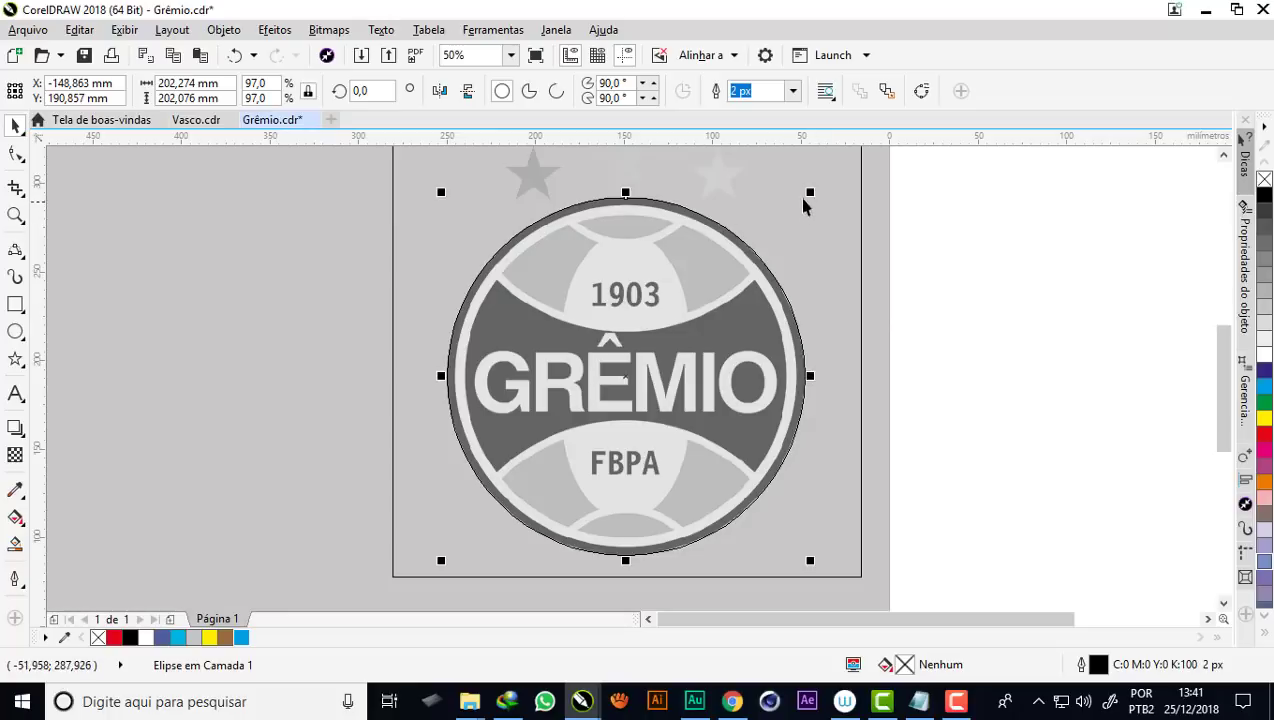
Shrink the circle proportionally and pull its top down onto the white ring's inner edge
drag(810, 192, 806, 200)
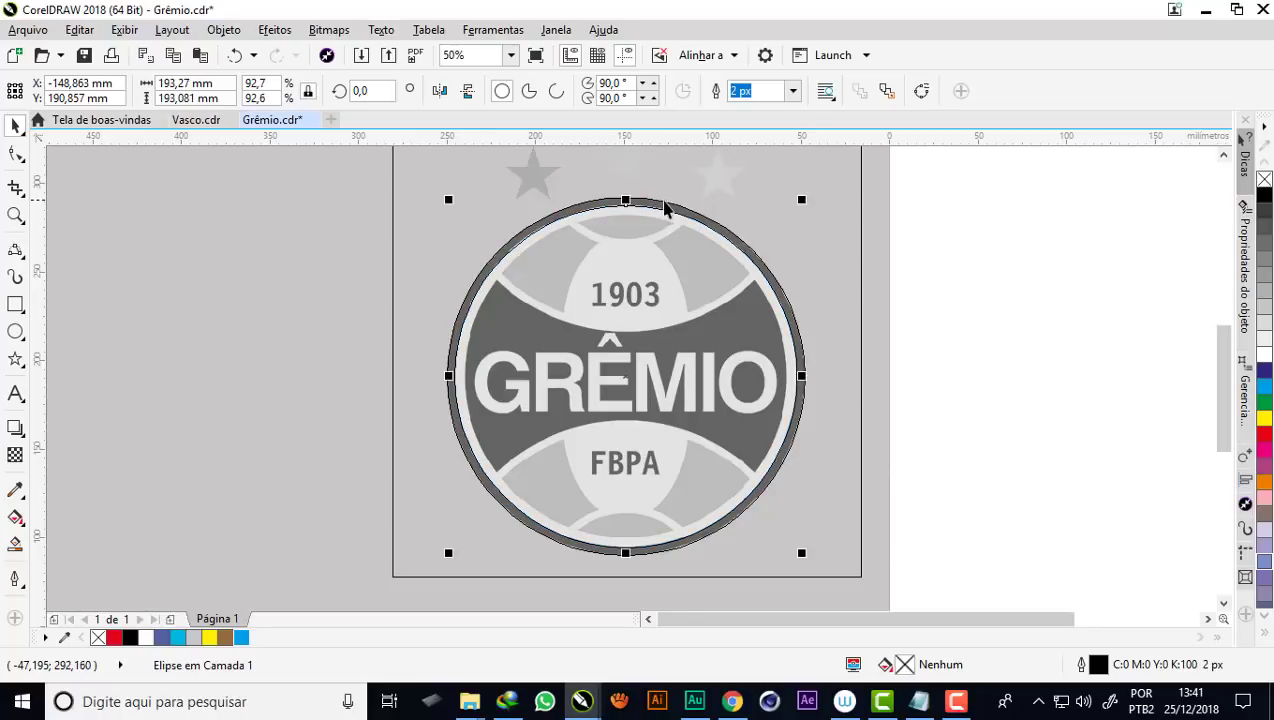
scroll(662, 209, up, 1)
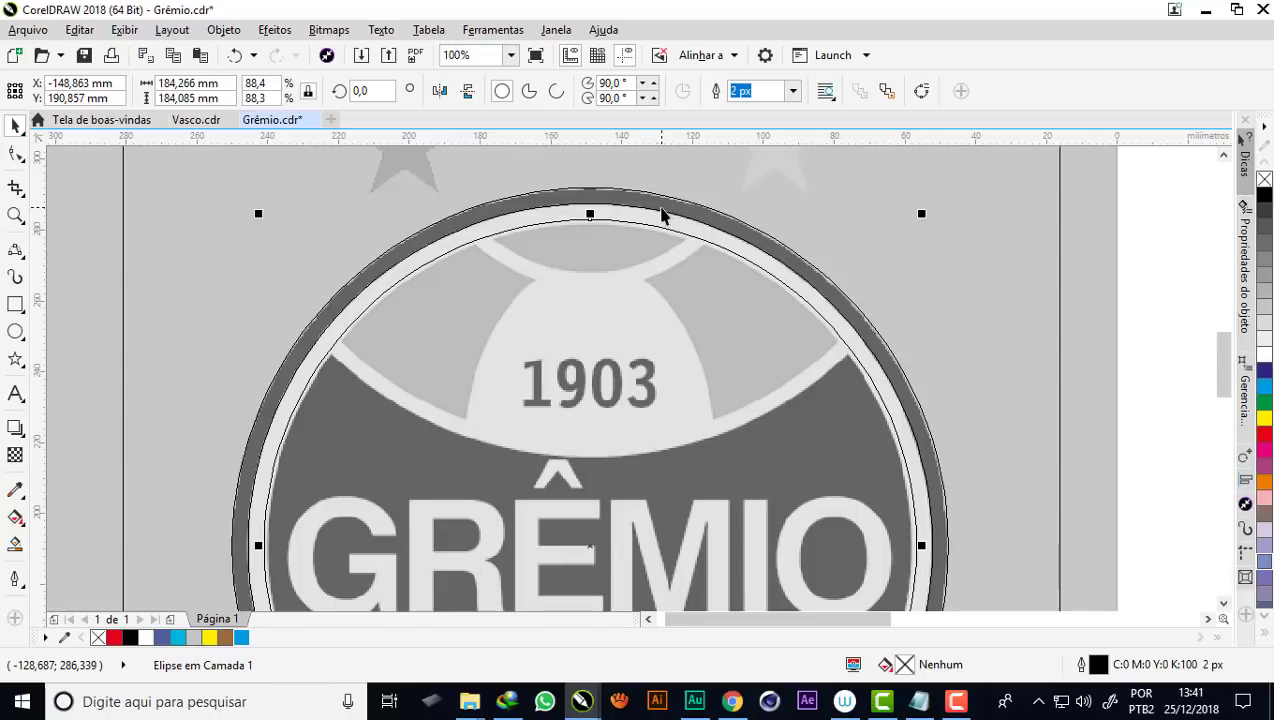
scroll(590, 192, down, 1)
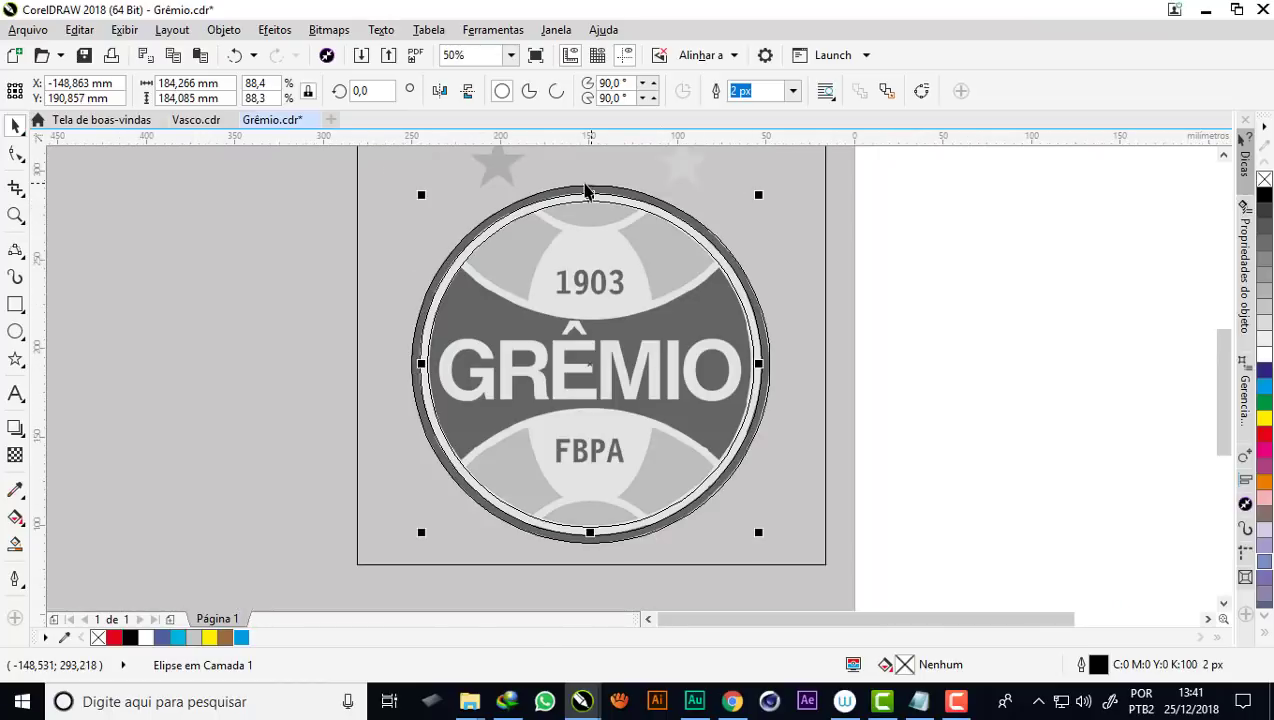
scroll(578, 191, up, 1)
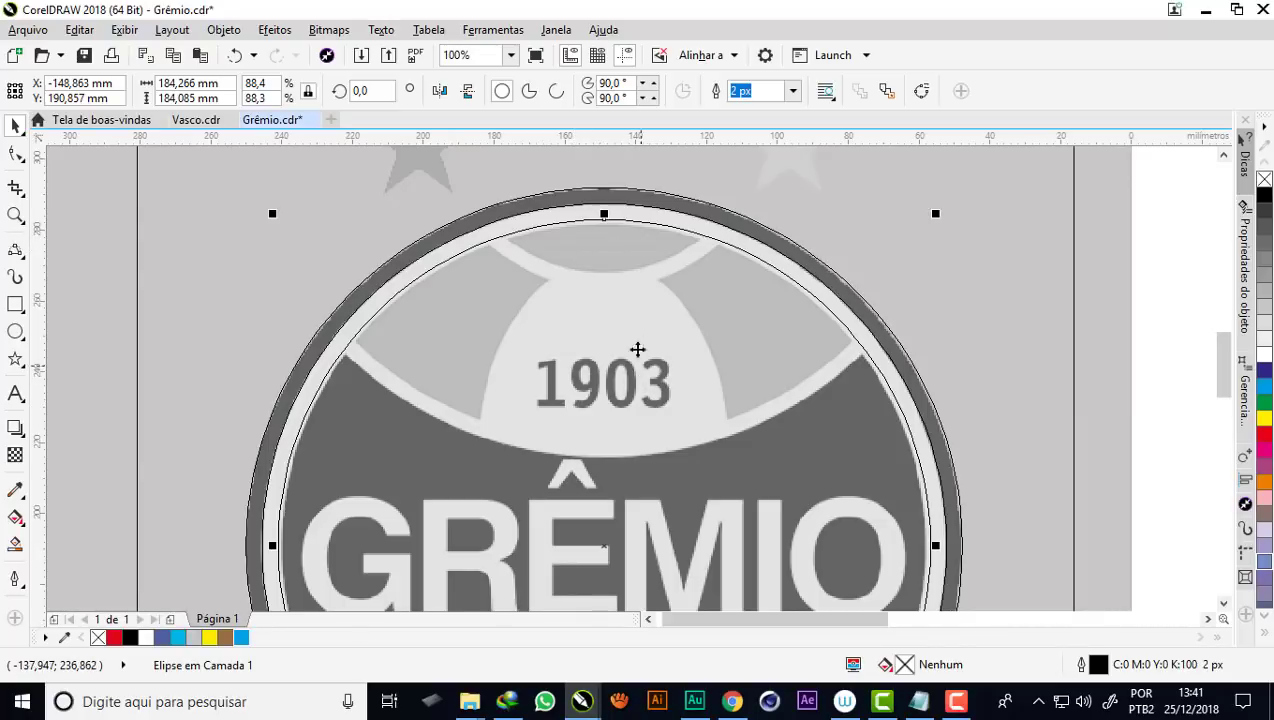
scroll(620, 293, up, 1)
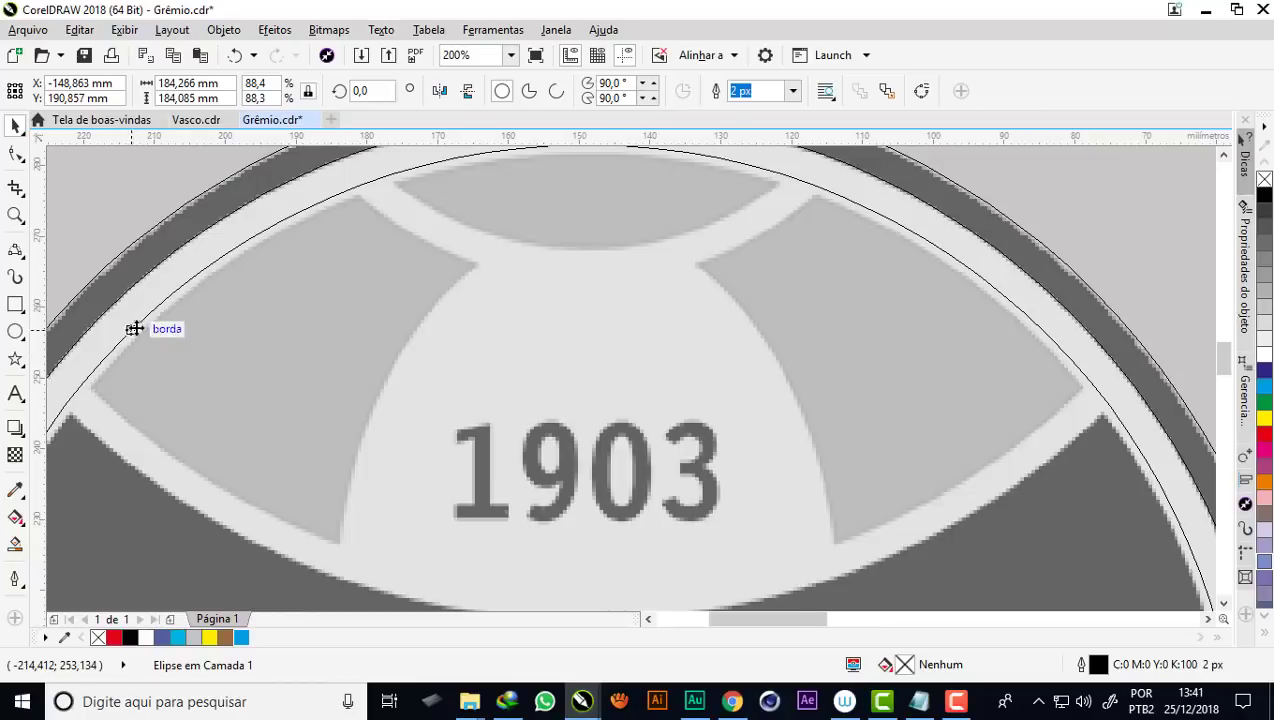
scroll(367, 293, down, 1)
scroll(395, 251, up, 1)
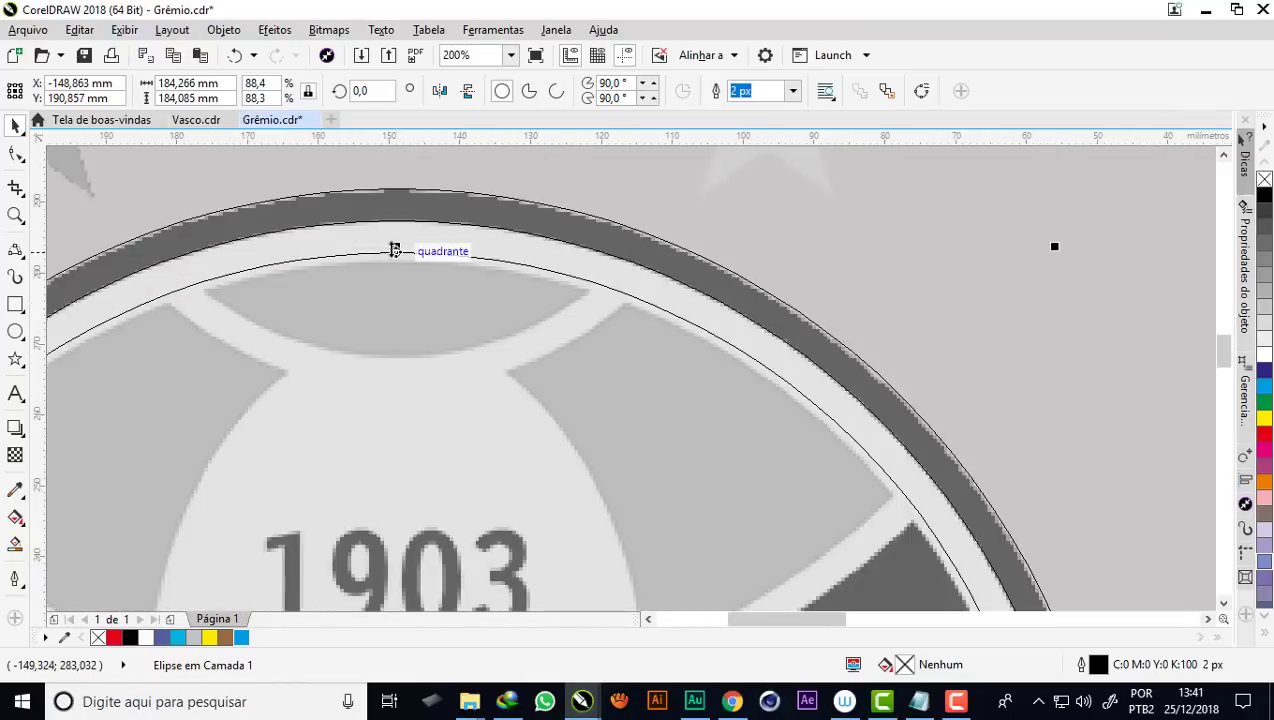
scroll(398, 255, up, 1)
drag(403, 249, 405, 261)
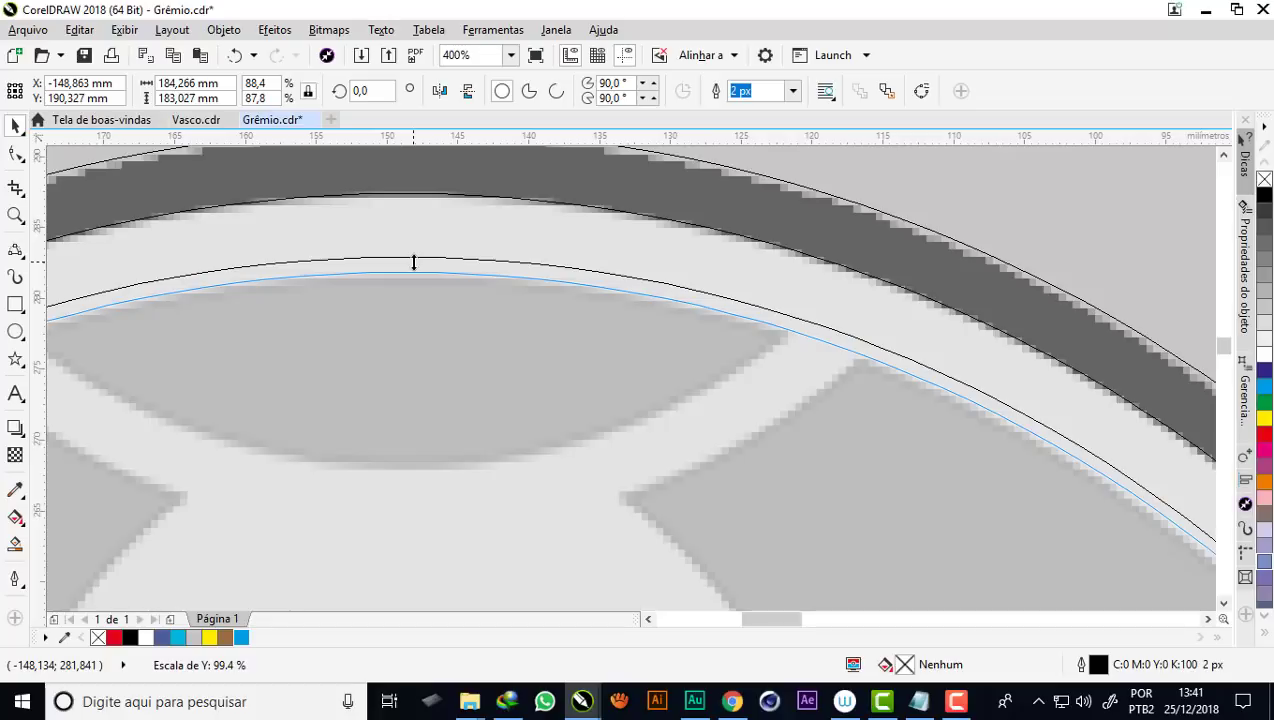
scroll(450, 224, down, 3)
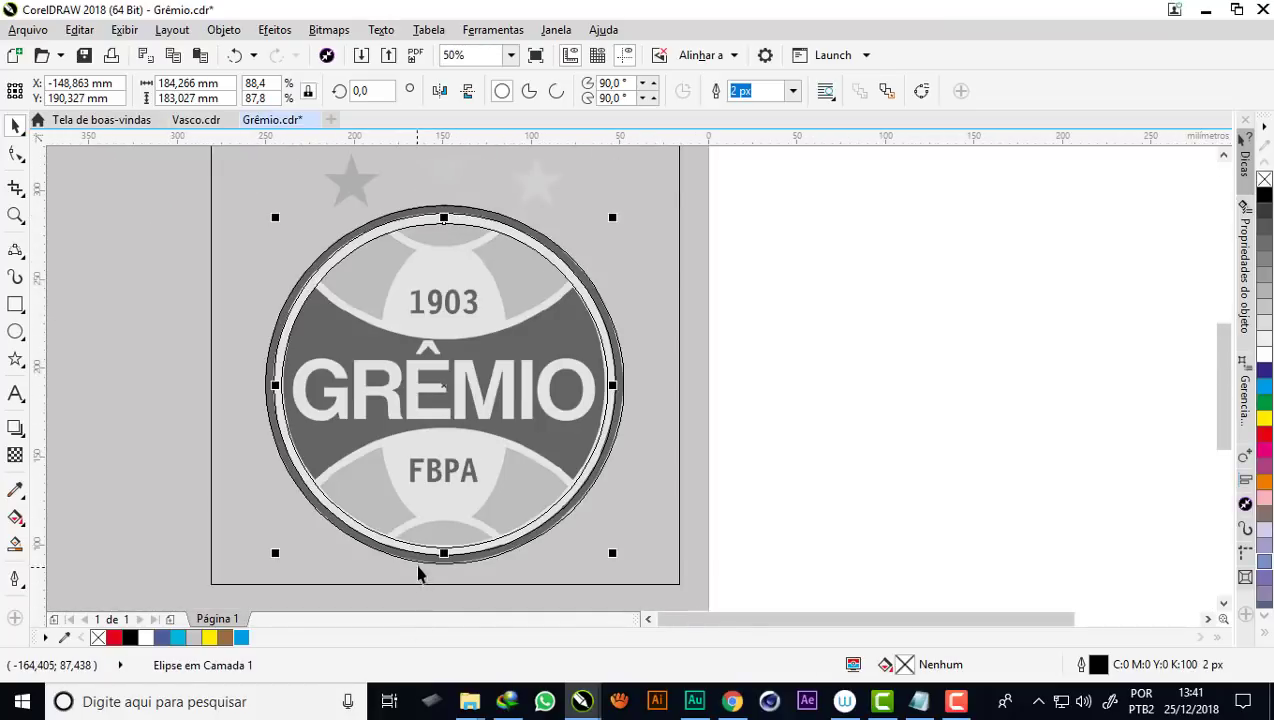
scroll(518, 506, up, 1)
scroll(527, 500, up, 2)
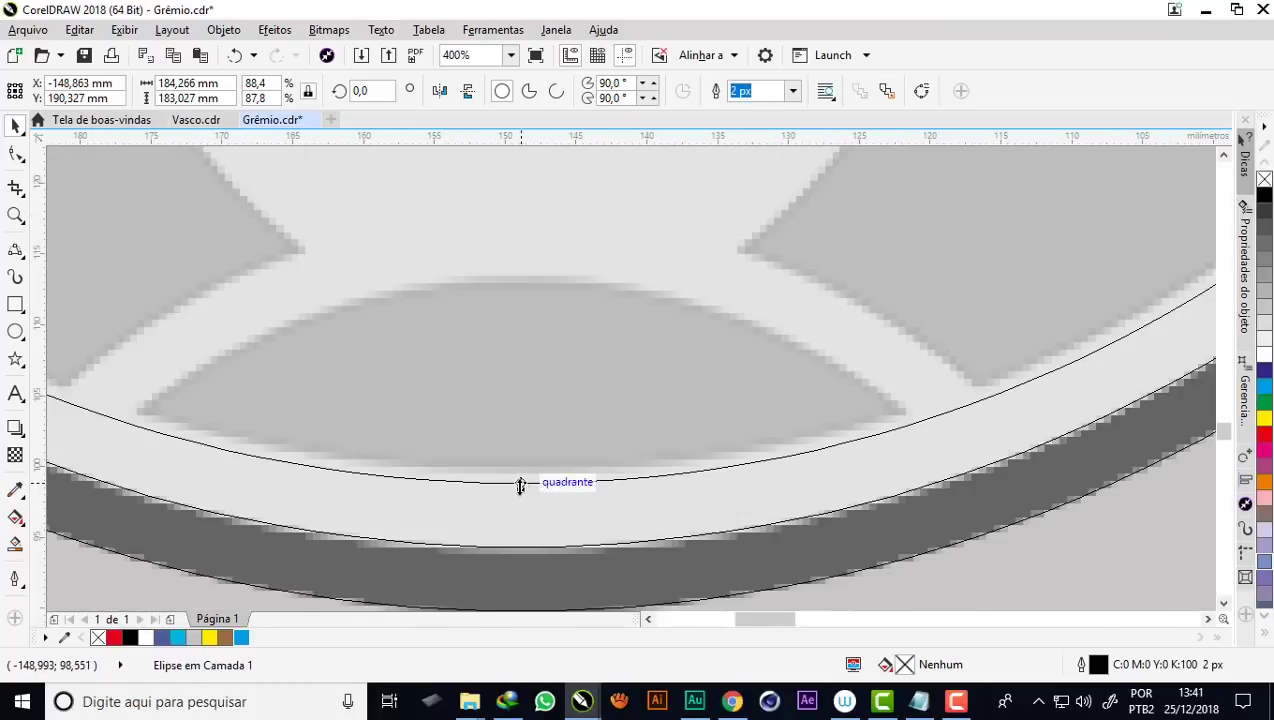
Fit its bottom and sides to the inner ring edge, reaching 182,695 × 182,364 mm
drag(520, 486, 518, 476)
scroll(508, 486, down, 3)
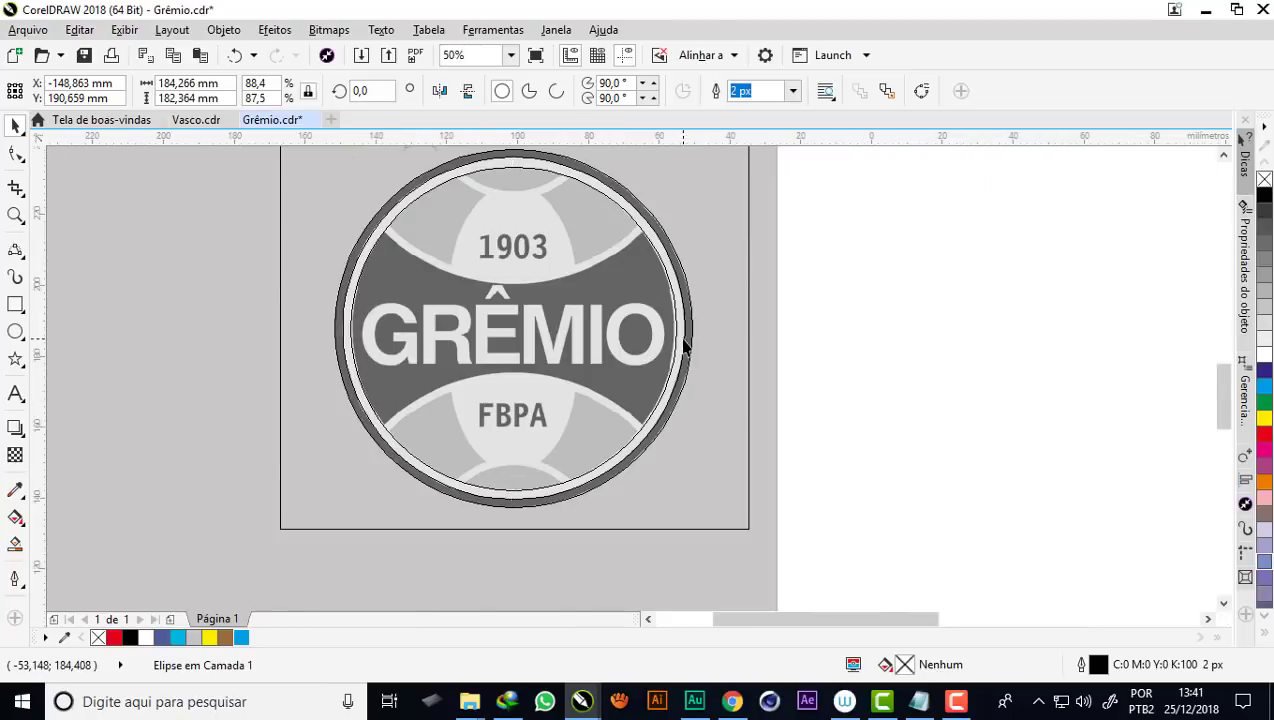
scroll(686, 345, up, 2)
scroll(677, 313, up, 1)
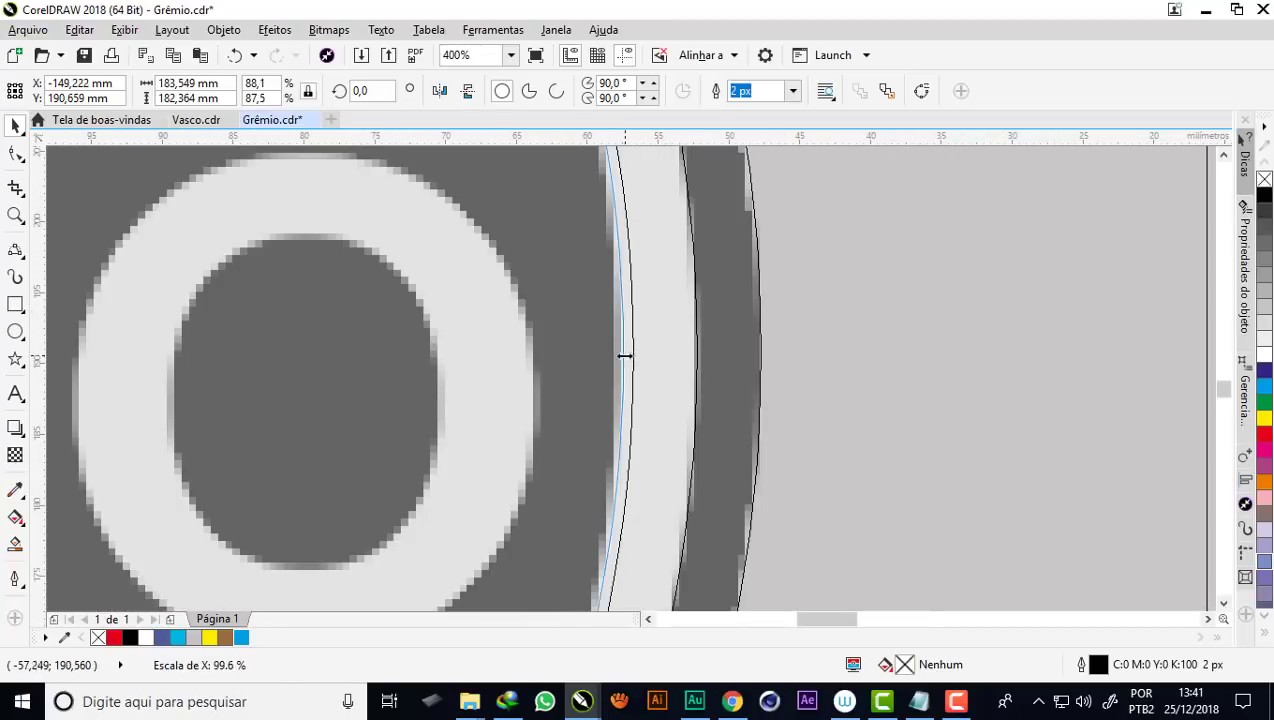
drag(636, 355, 631, 356)
scroll(631, 356, down, 3)
scroll(313, 363, up, 2)
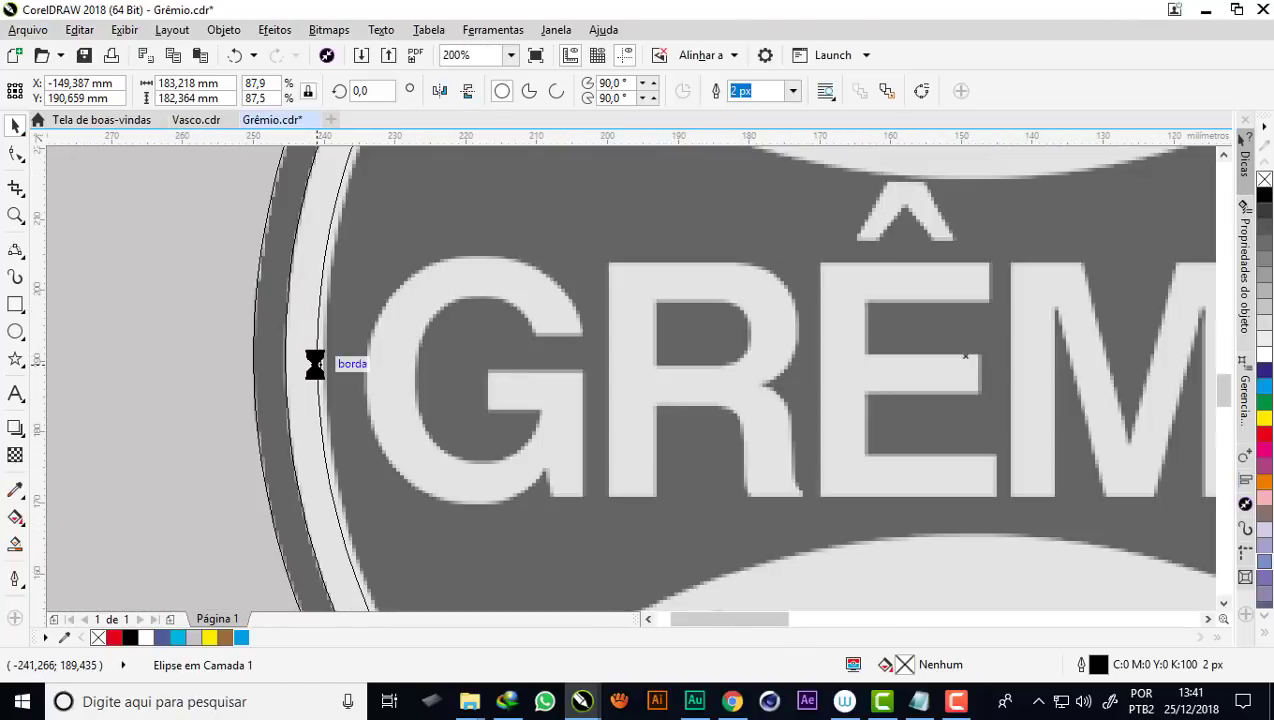
scroll(311, 357, up, 2)
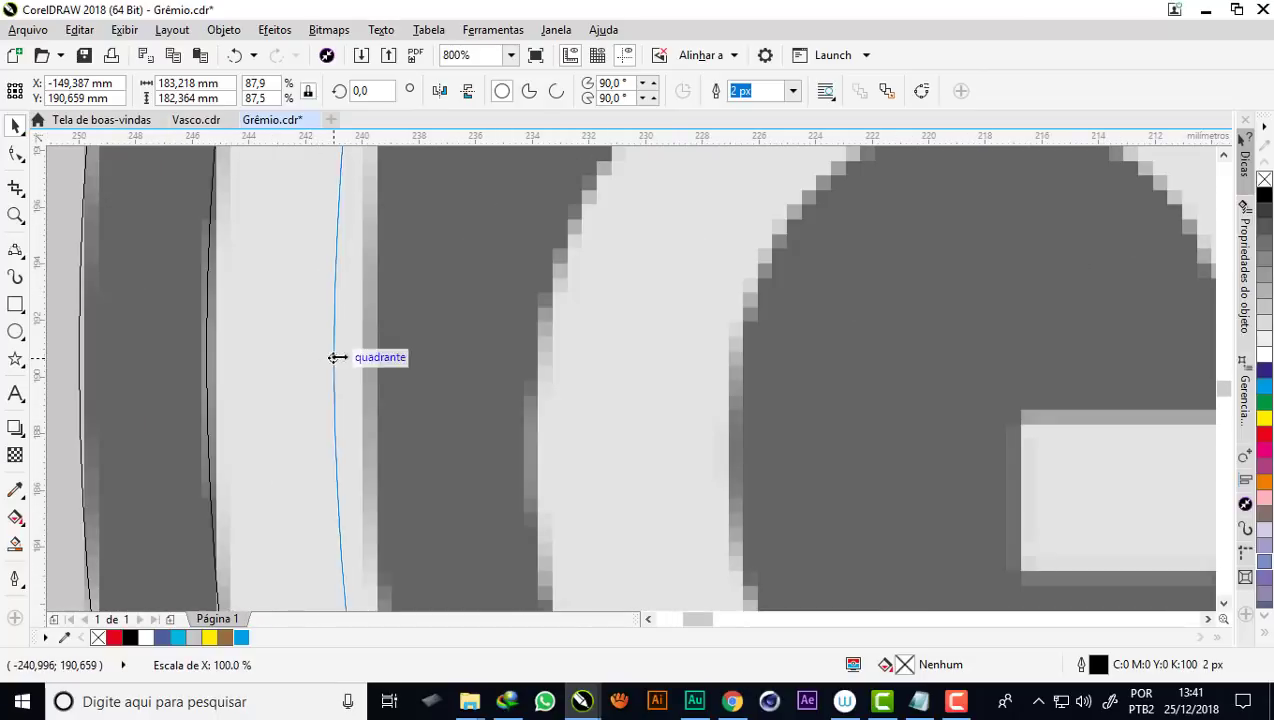
drag(330, 357, 344, 356)
scroll(368, 358, down, 2)
scroll(368, 358, down, 2)
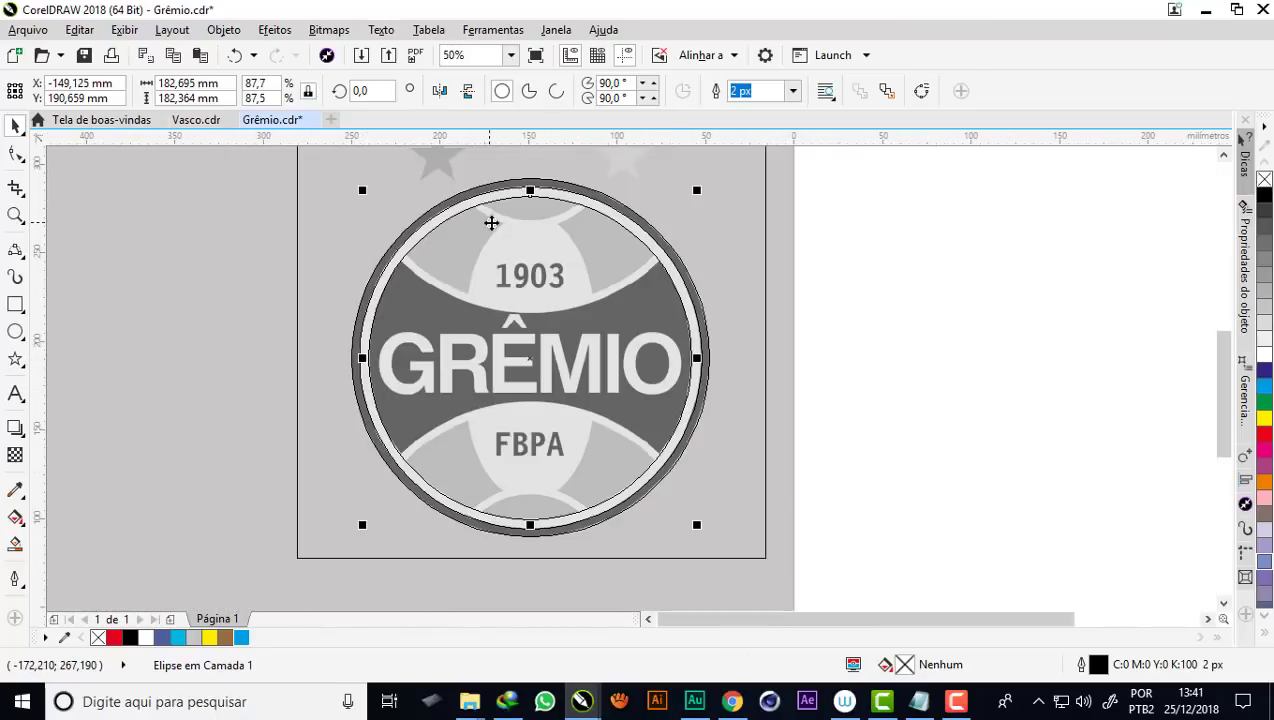
scroll(510, 187, up, 1)
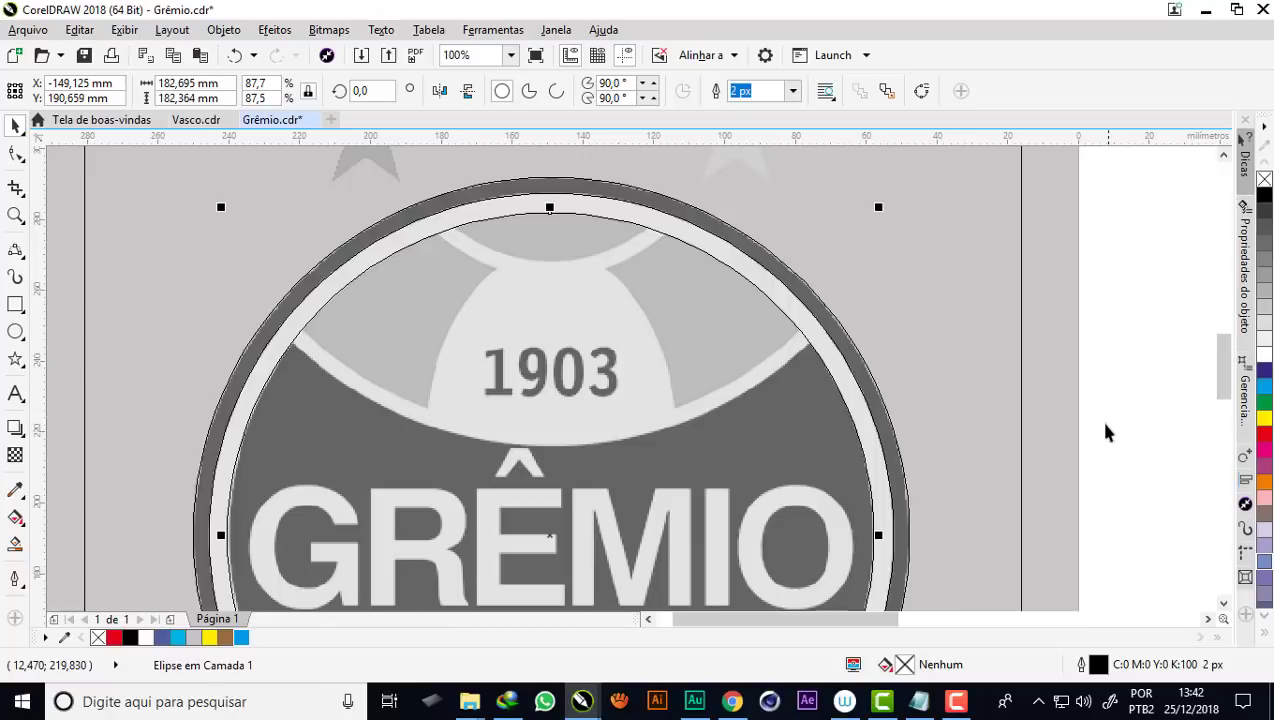
click(942, 351)
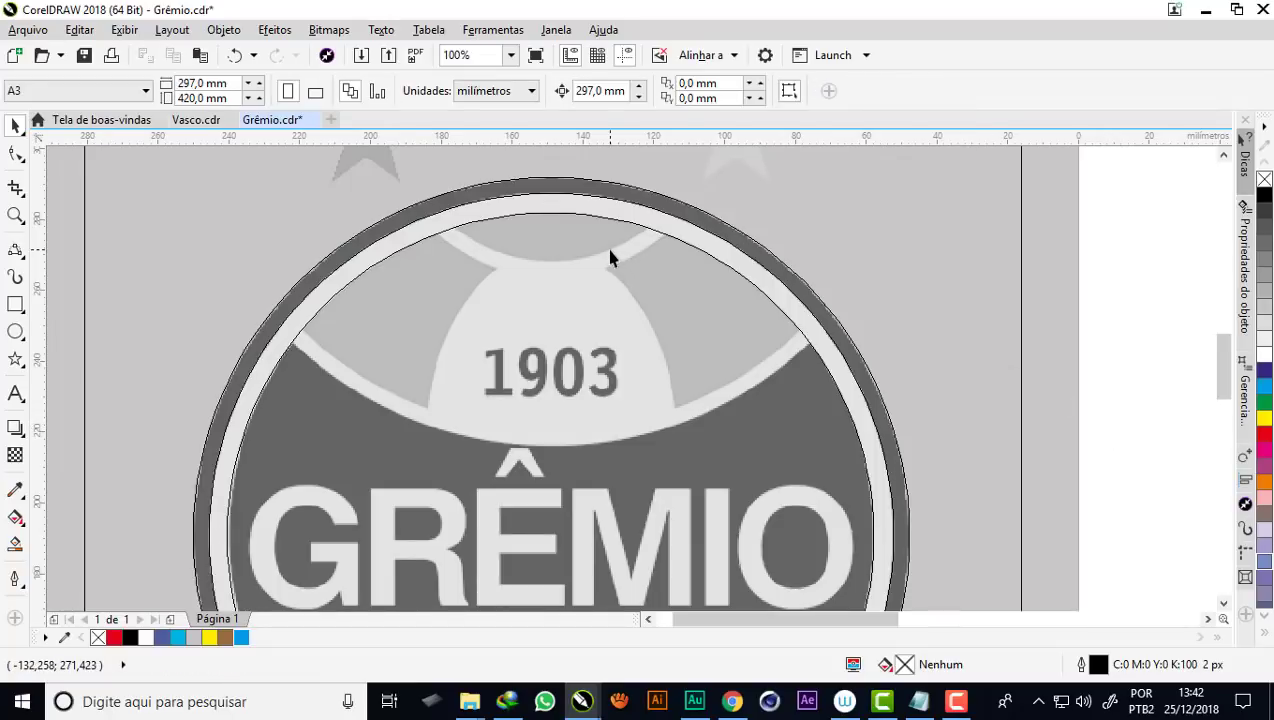
scroll(620, 225, up, 1)
scroll(645, 220, up, 1)
scroll(638, 230, down, 1)
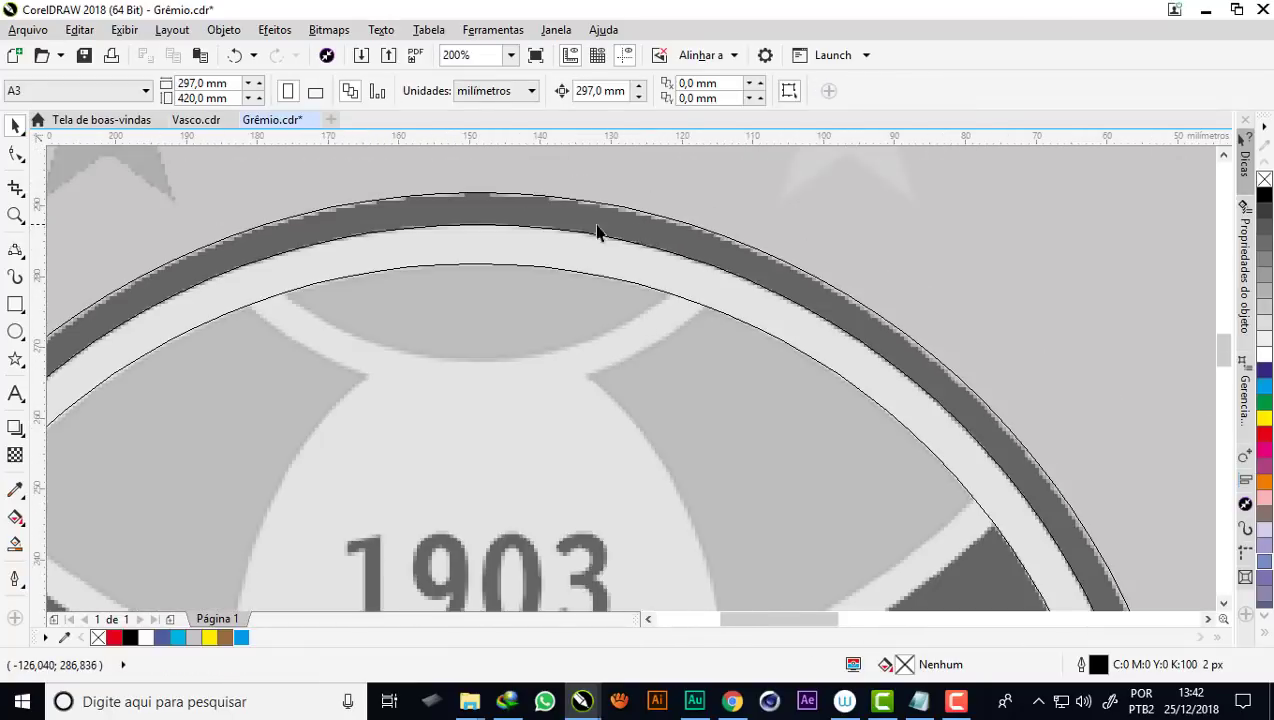
scroll(597, 232, down, 1)
scroll(620, 222, down, 2)
scroll(608, 225, up, 1)
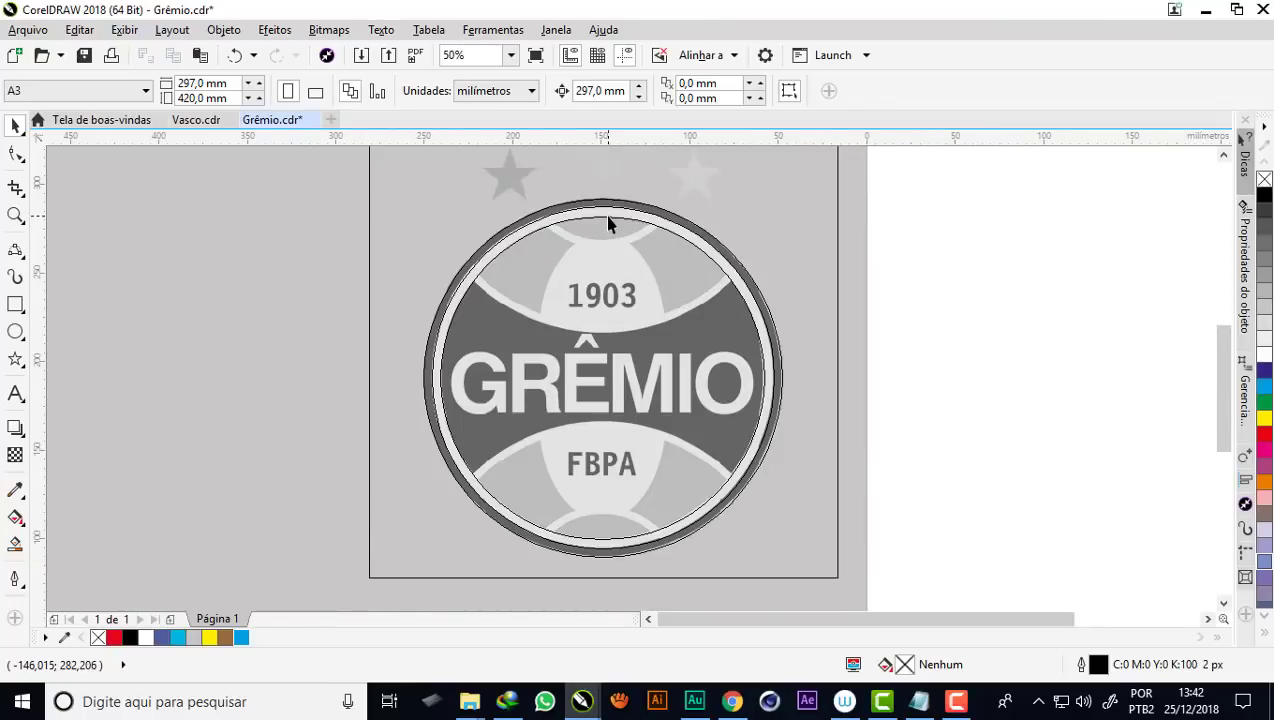
scroll(608, 225, up, 2)
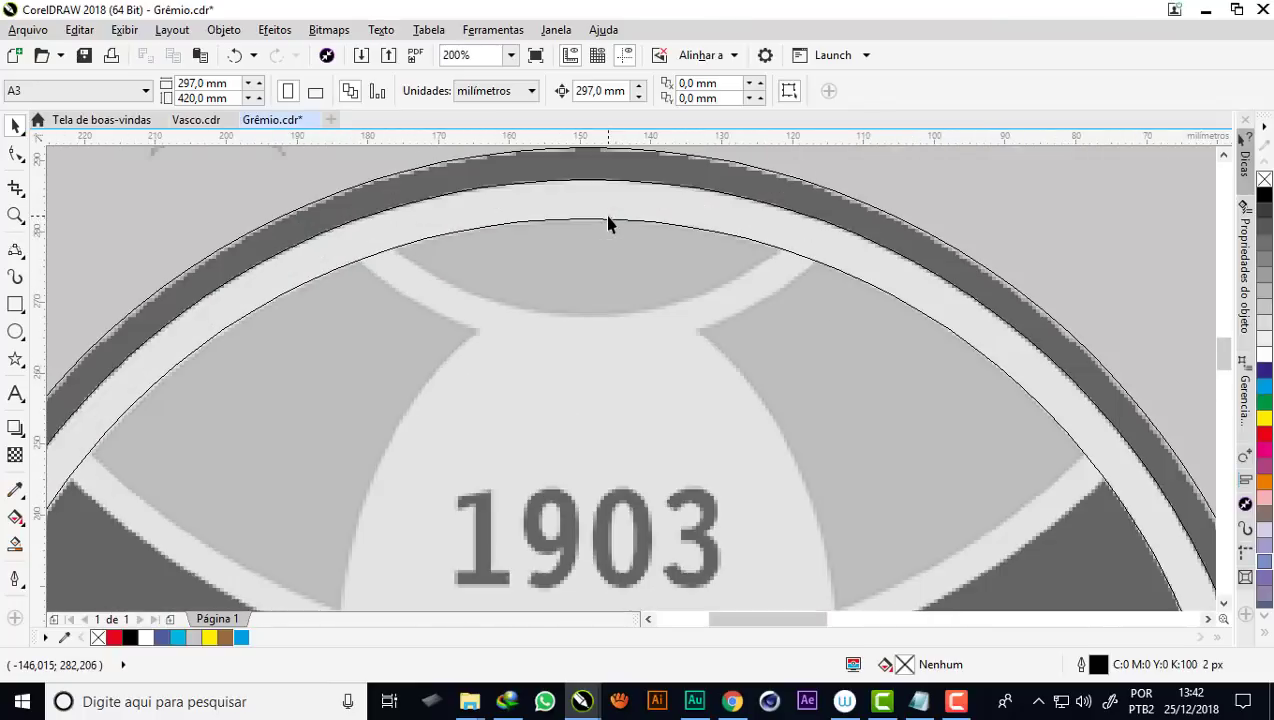
Choose the 3-Point Curve tool and make Hairline the default outline width
click(20, 258)
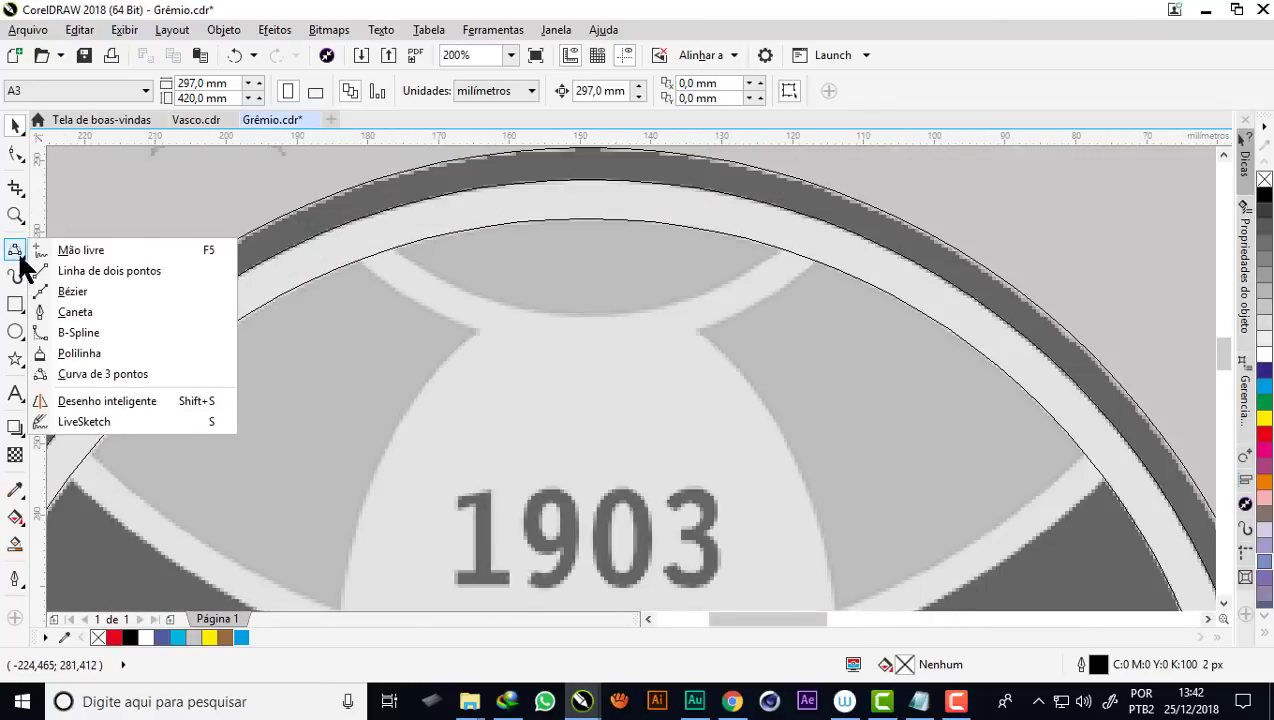
click(84, 376)
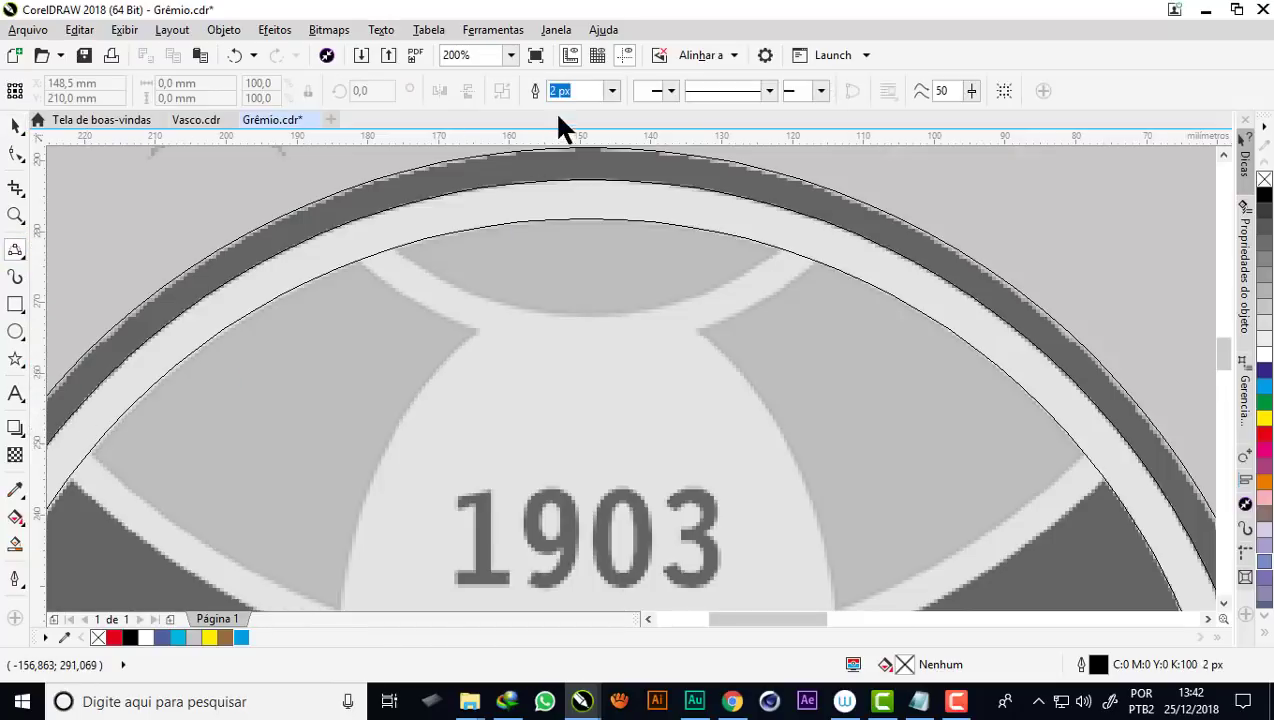
click(611, 91)
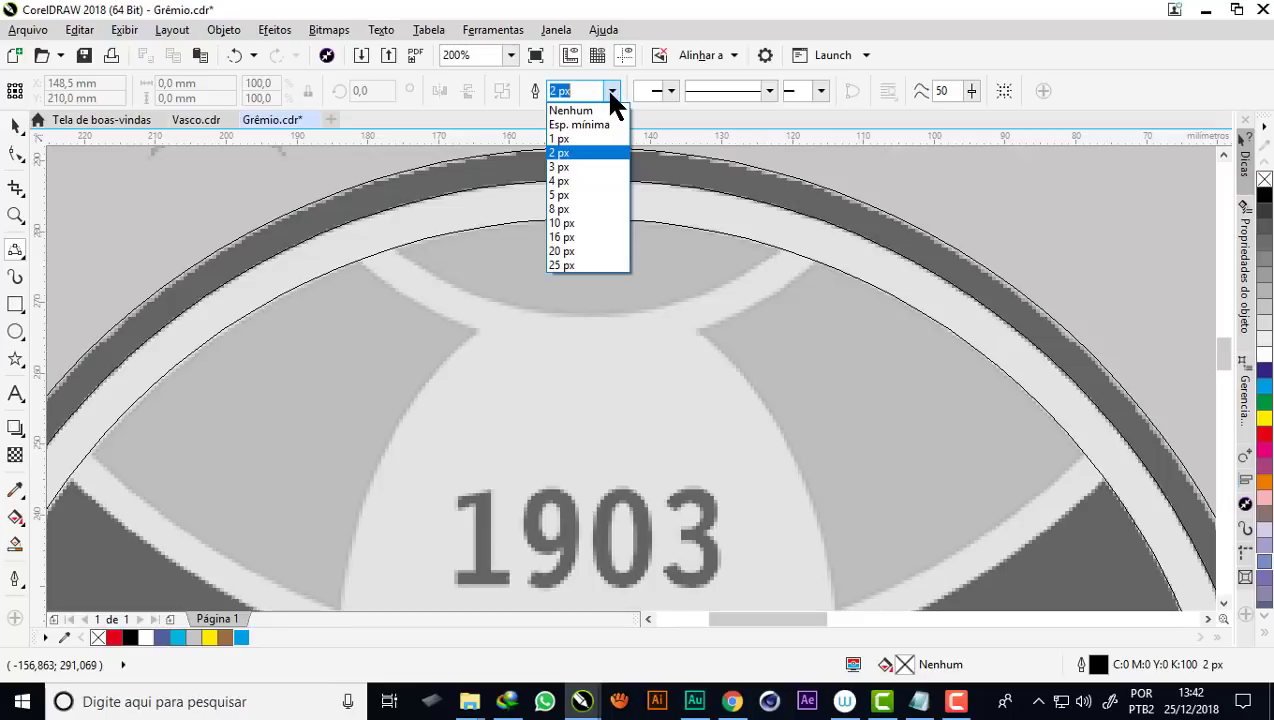
click(578, 122)
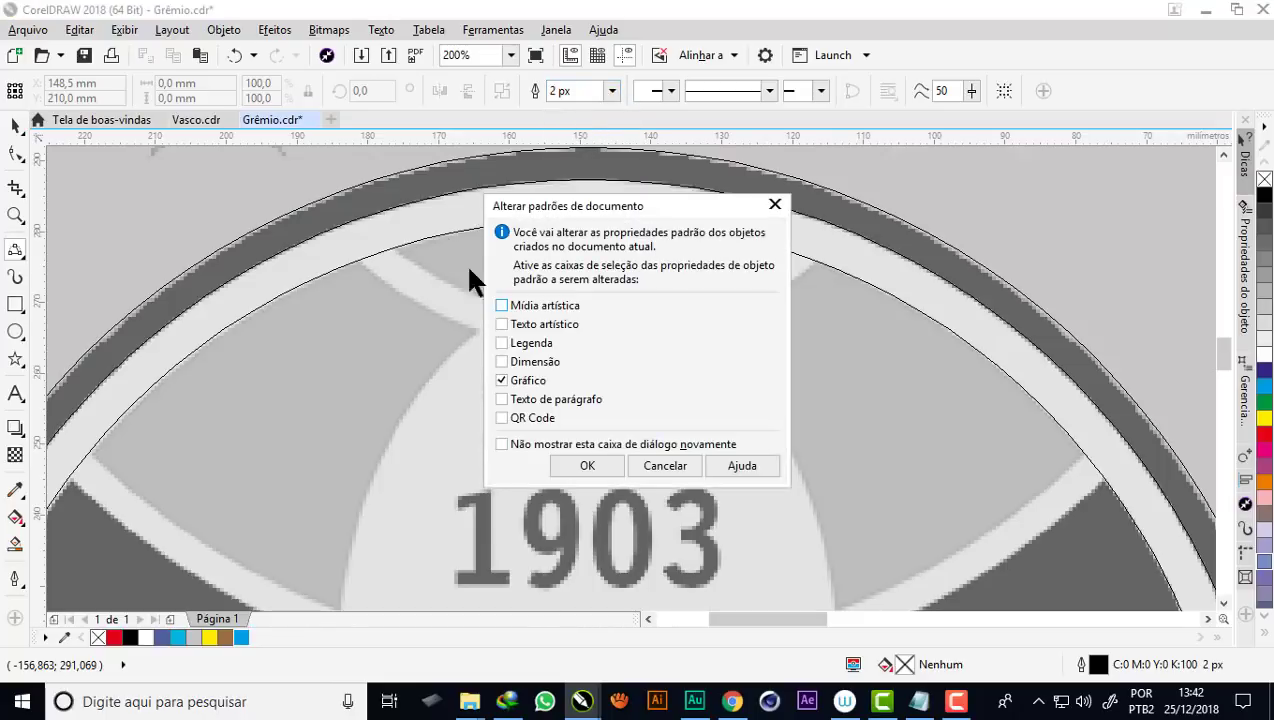
click(587, 466)
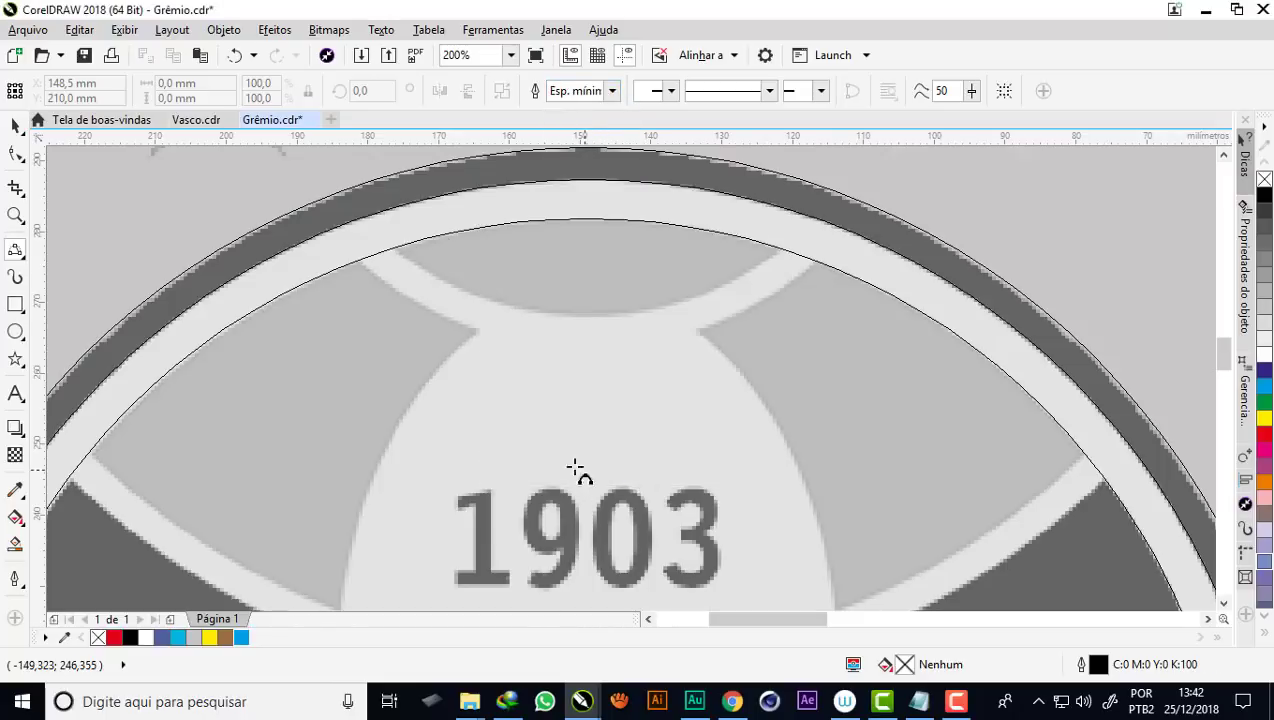
Draw two ring-spanning arcs tracing the top cap edge and the band's lower edge
click(398, 245)
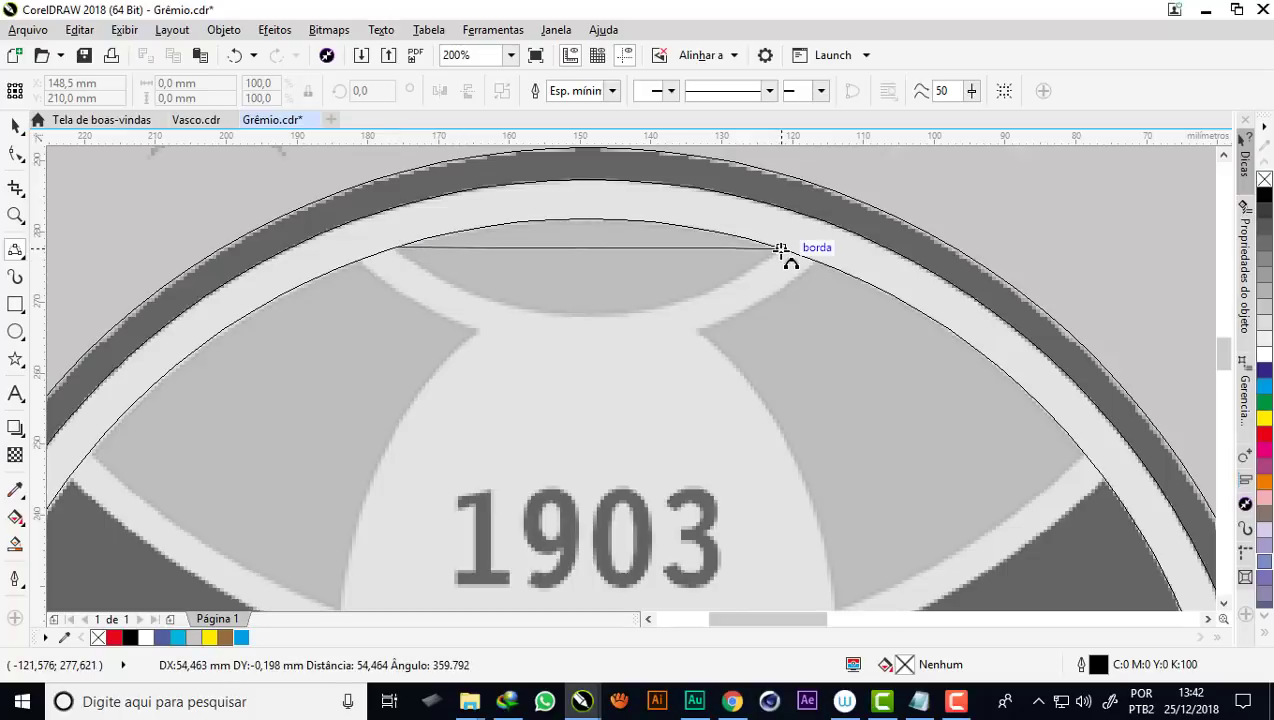
click(781, 248)
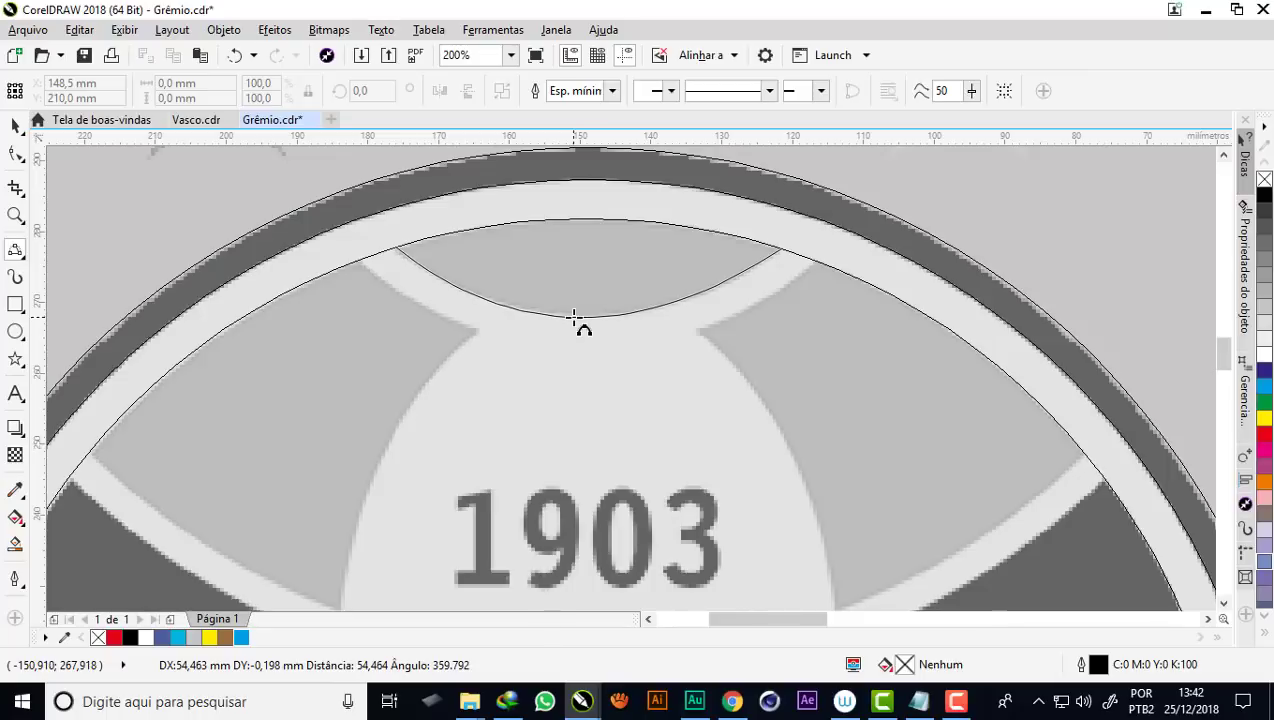
click(574, 318)
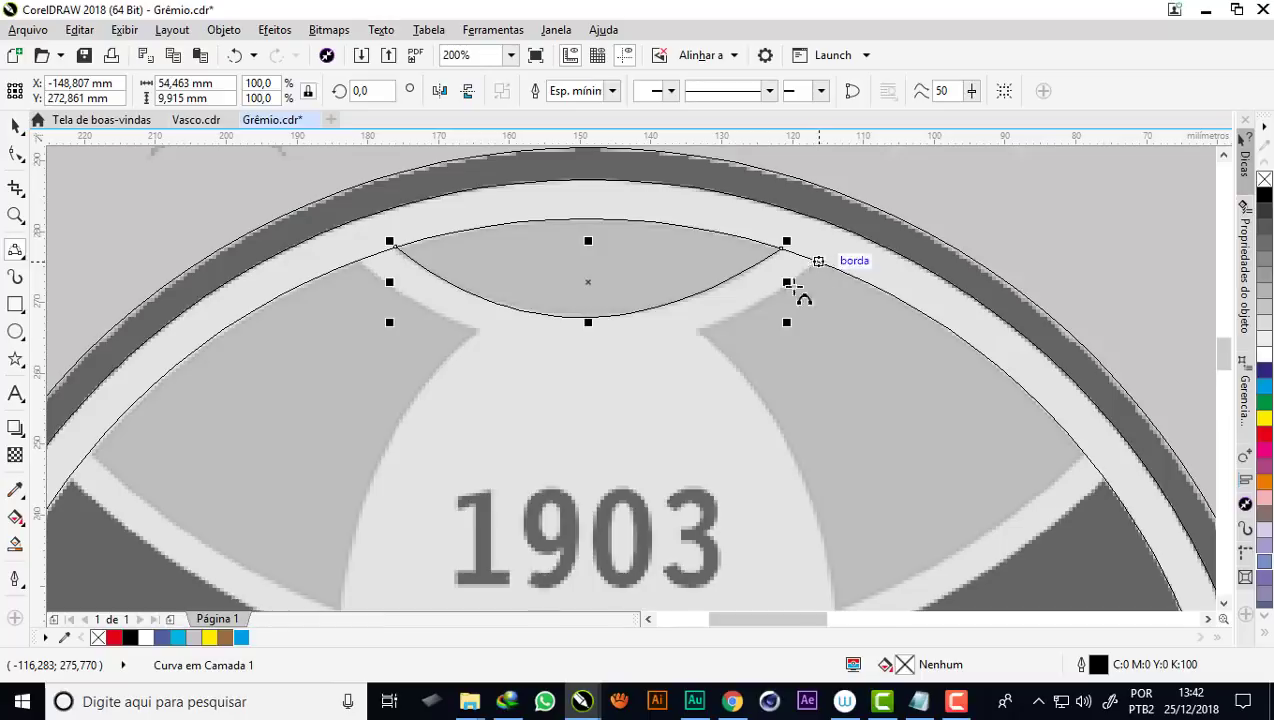
click(818, 261)
click(358, 260)
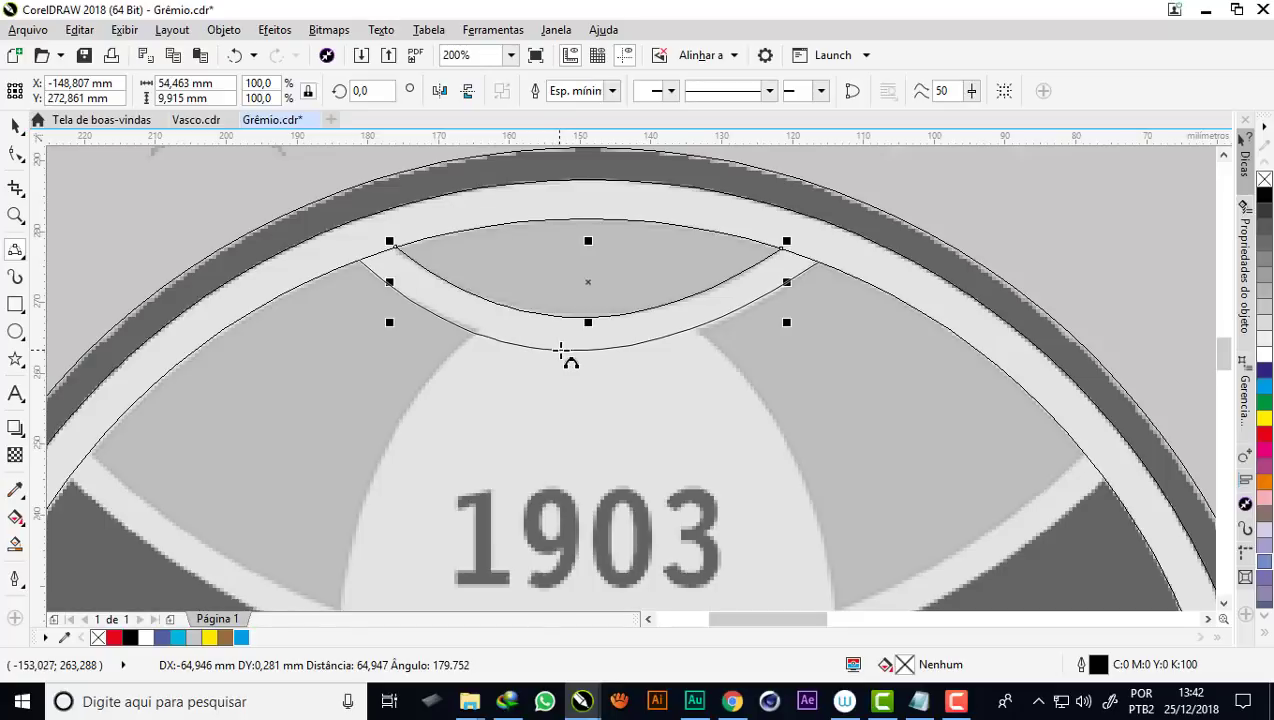
click(575, 352)
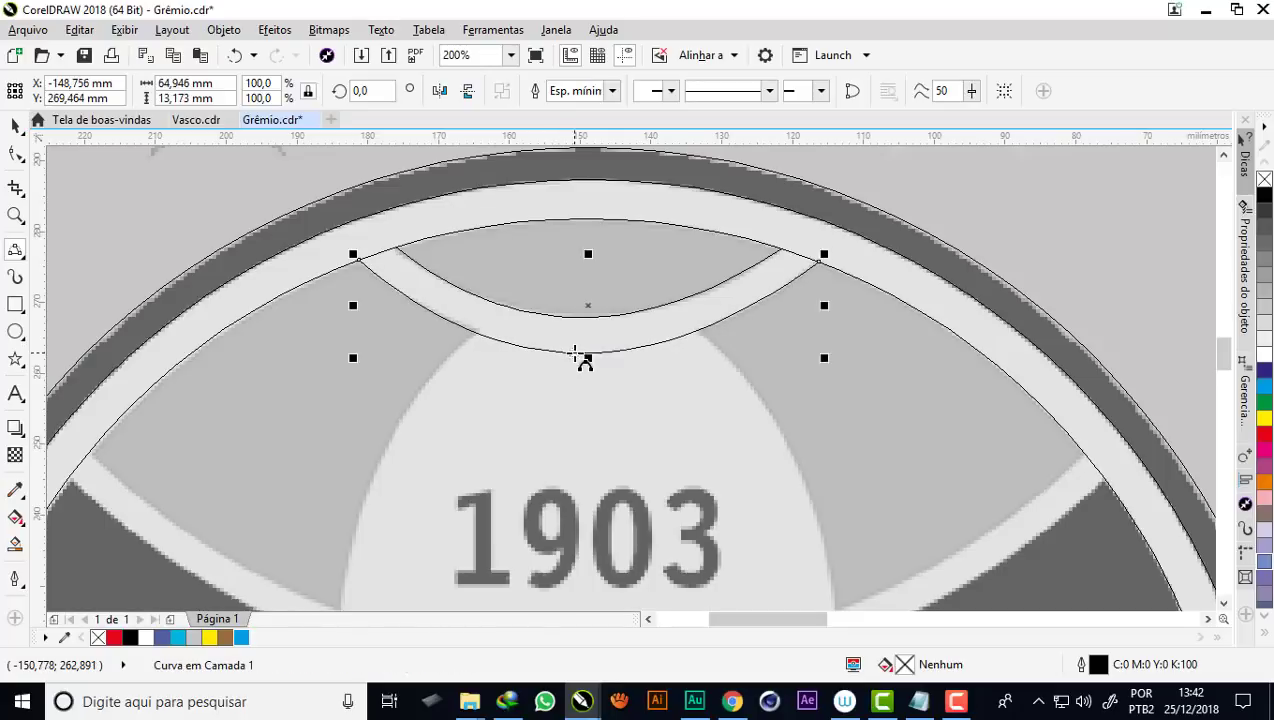
Trace two more arcs across the ring along the light band beneath 1903
scroll(588, 238, down, 2)
scroll(585, 235, down, 1)
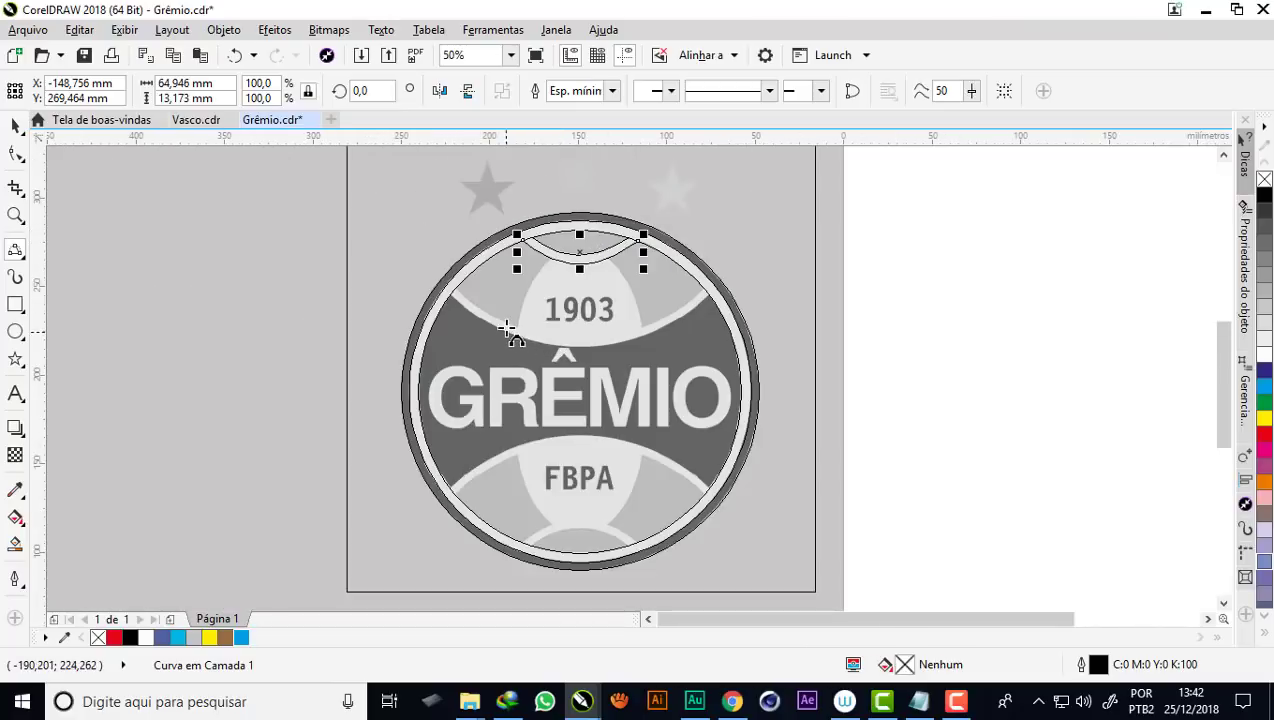
scroll(492, 327, up, 2)
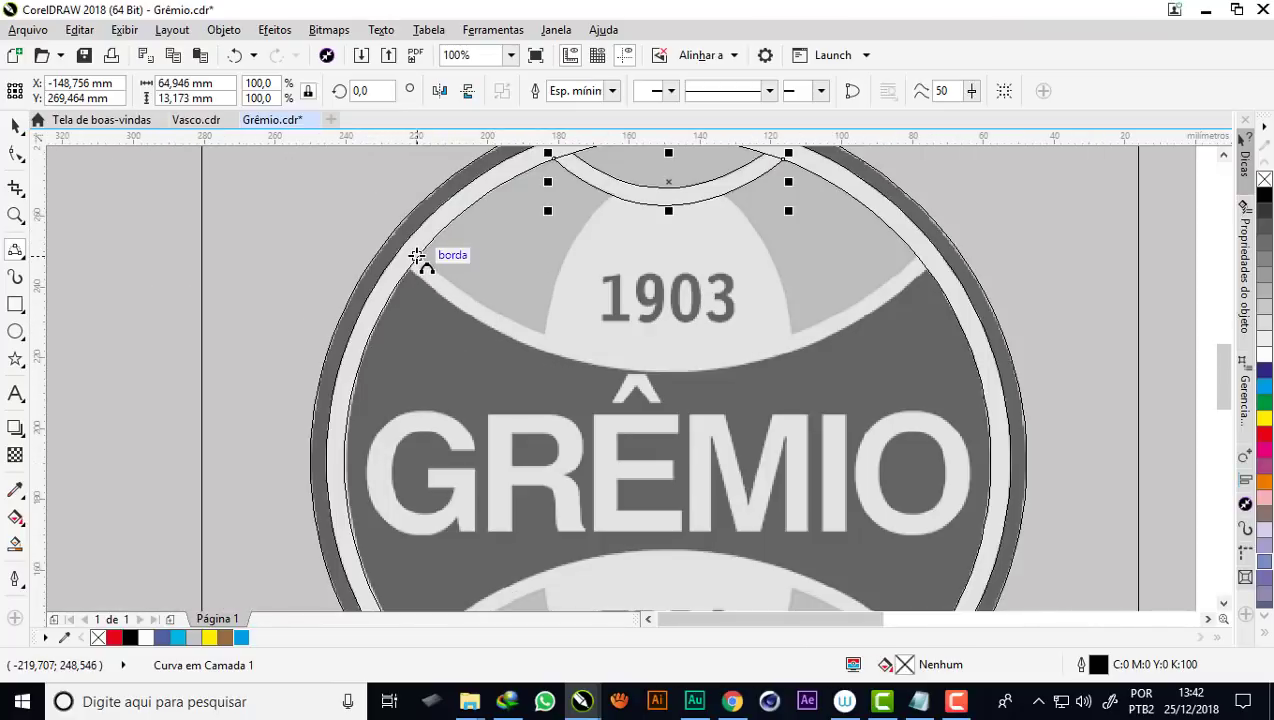
drag(420, 260, 918, 262)
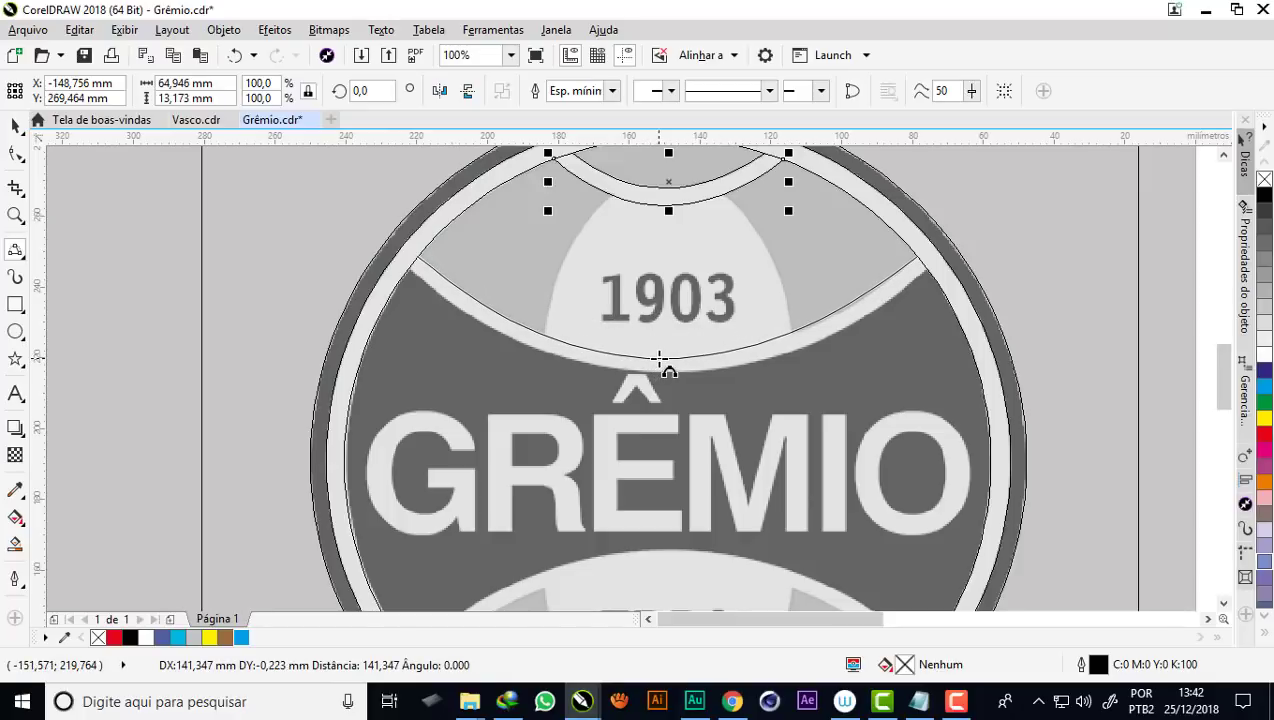
click(660, 358)
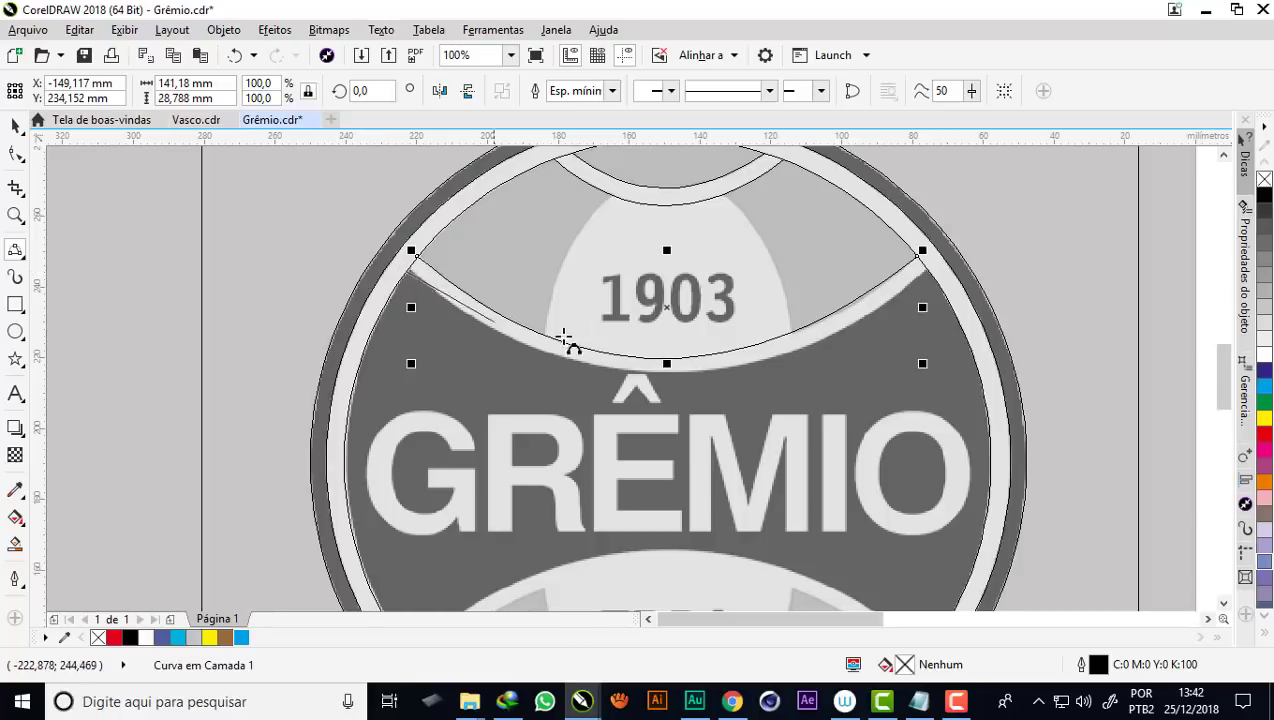
drag(415, 270, 930, 275)
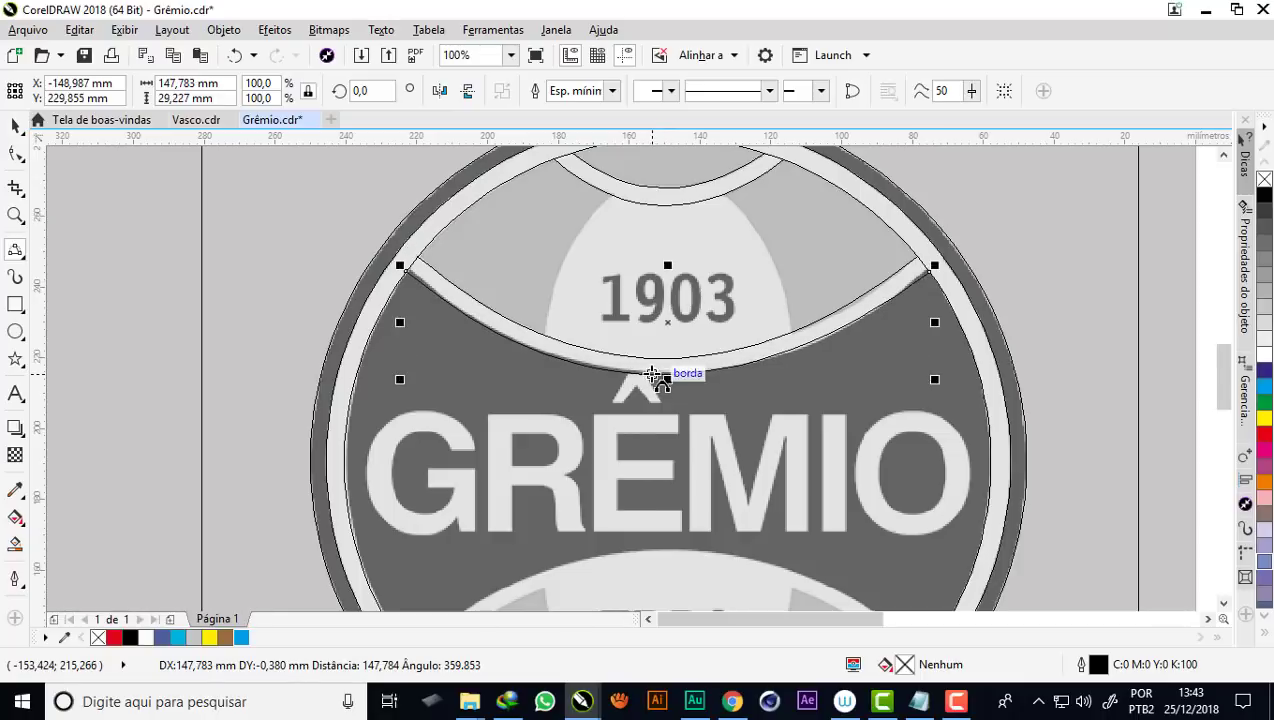
click(655, 362)
click(15, 155)
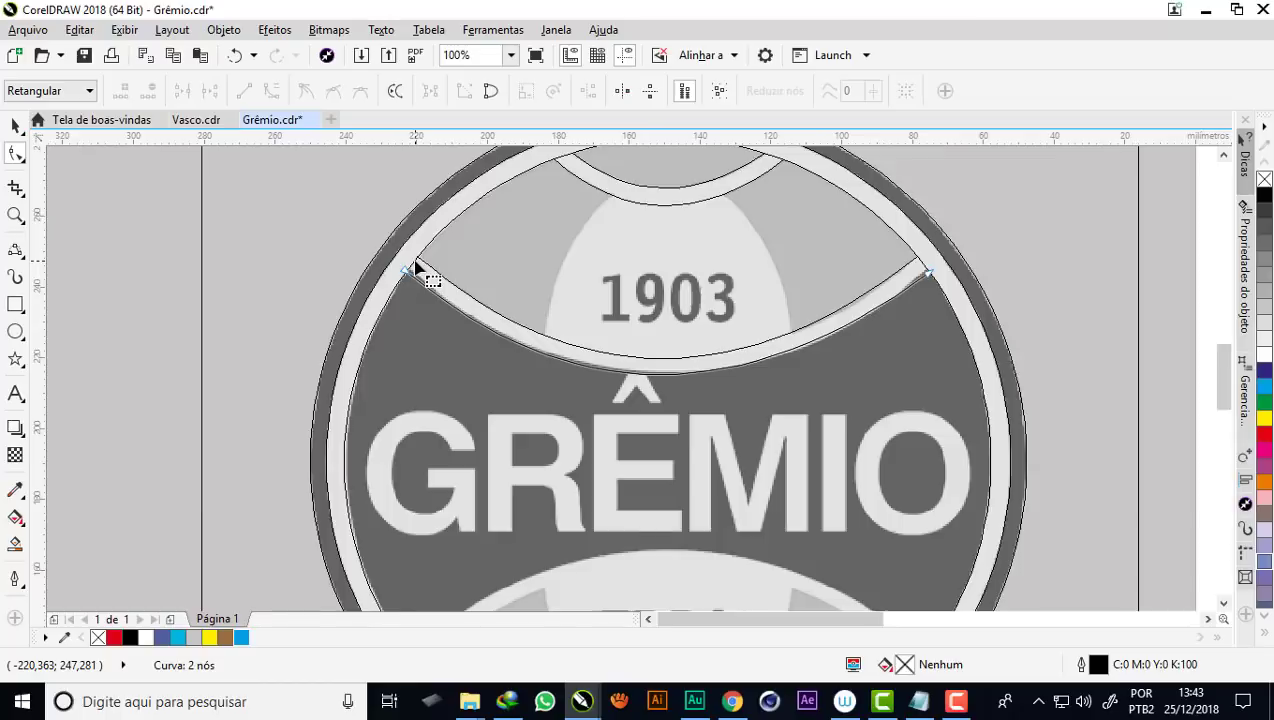
Move the curve's end nodes onto the band corners and bend it toward the band's lower edge
scroll(415, 275, up, 1)
scroll(412, 283, up, 1)
scroll(395, 307, up, 1)
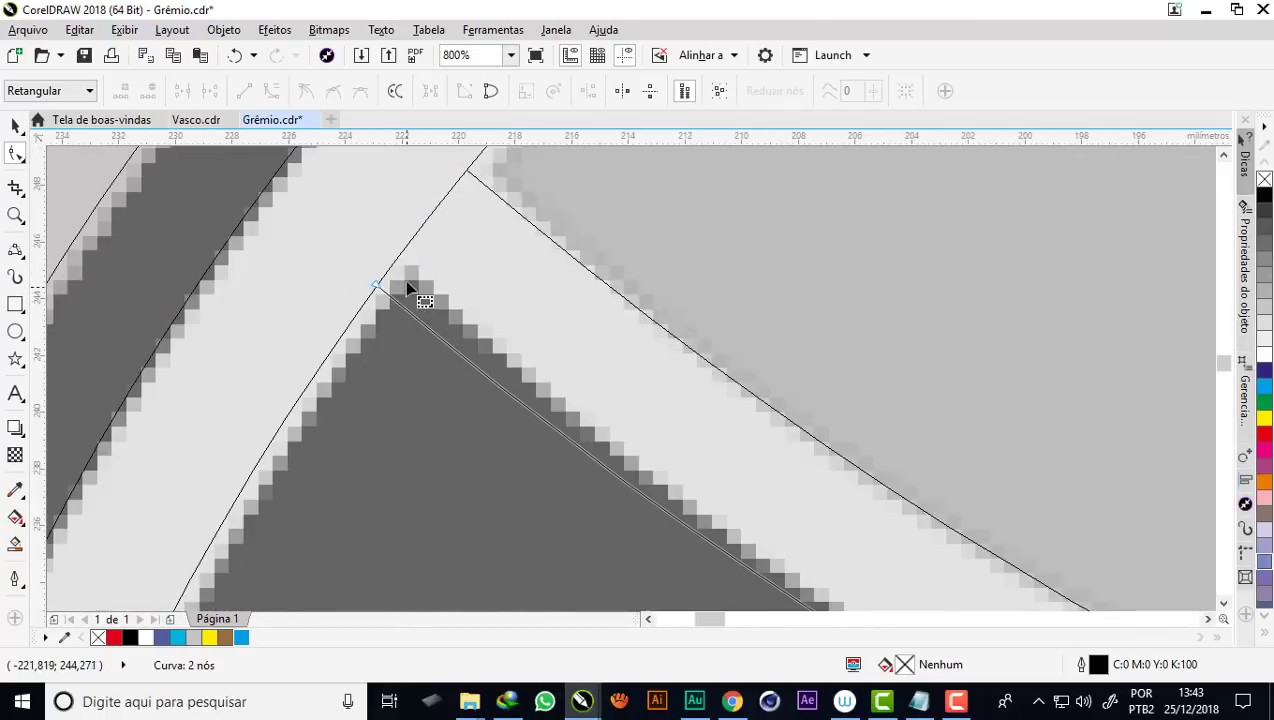
drag(373, 284, 390, 266)
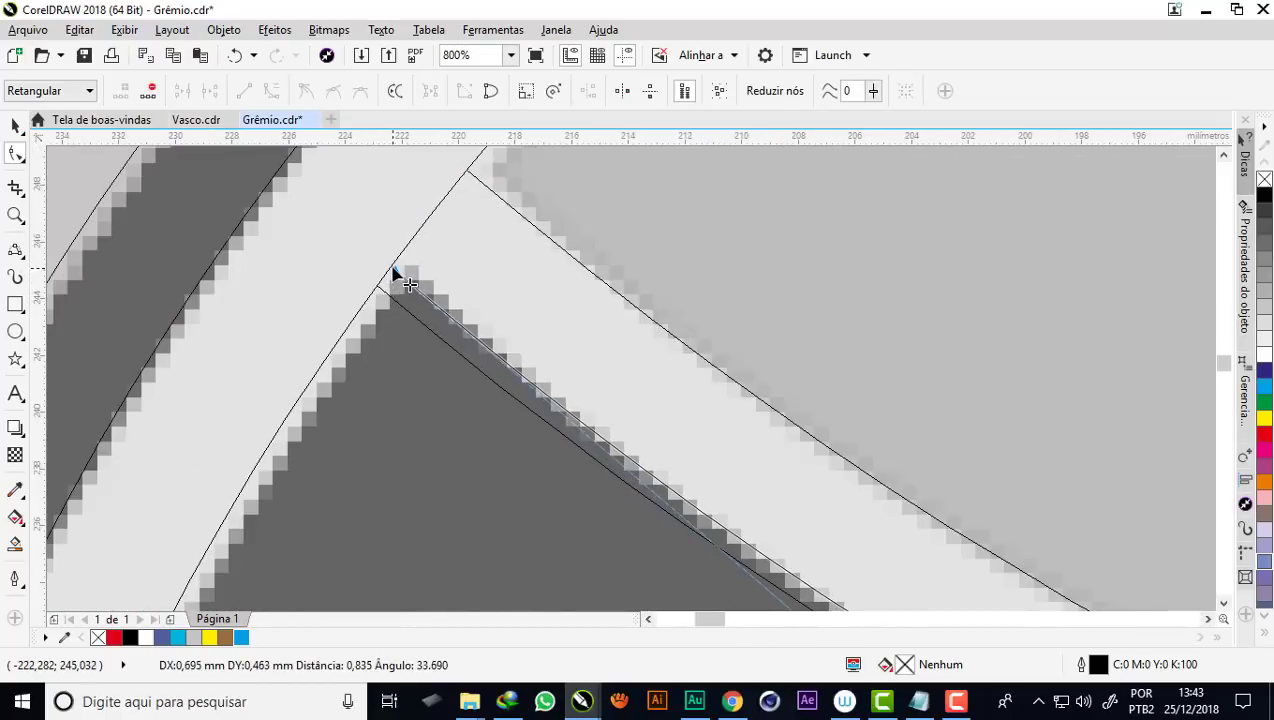
scroll(401, 250, down, 1)
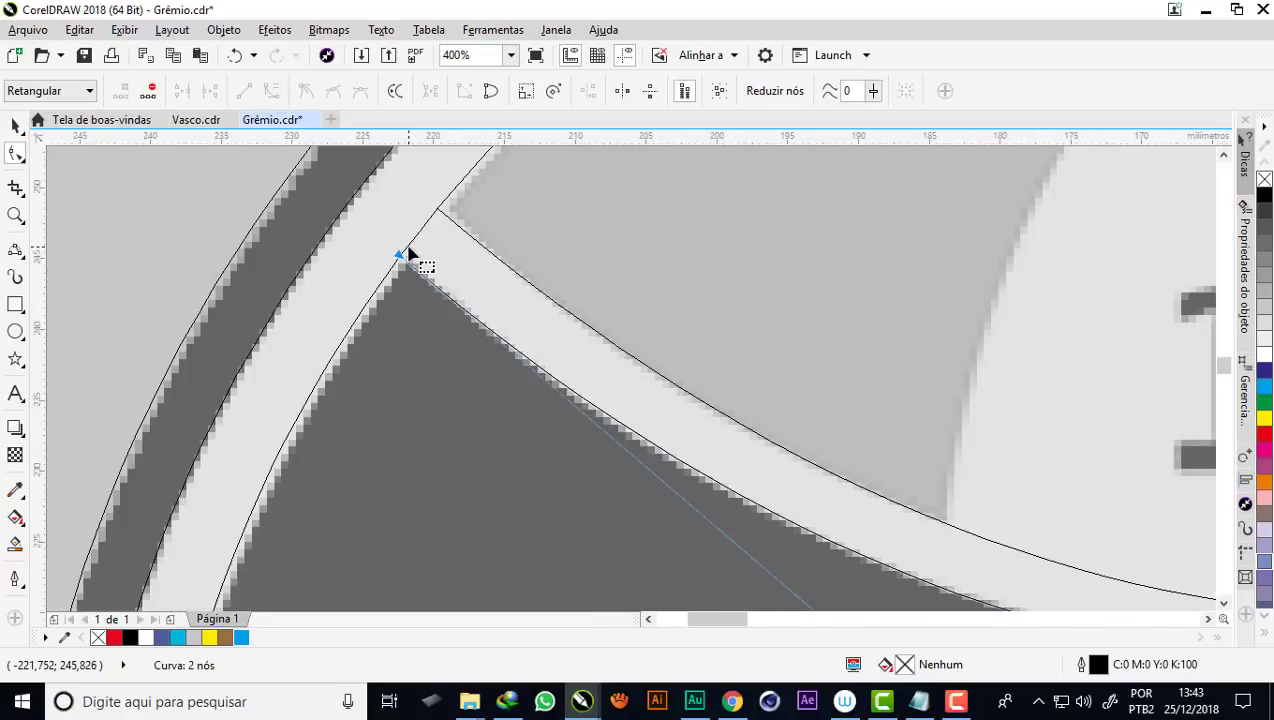
scroll(401, 250, down, 1)
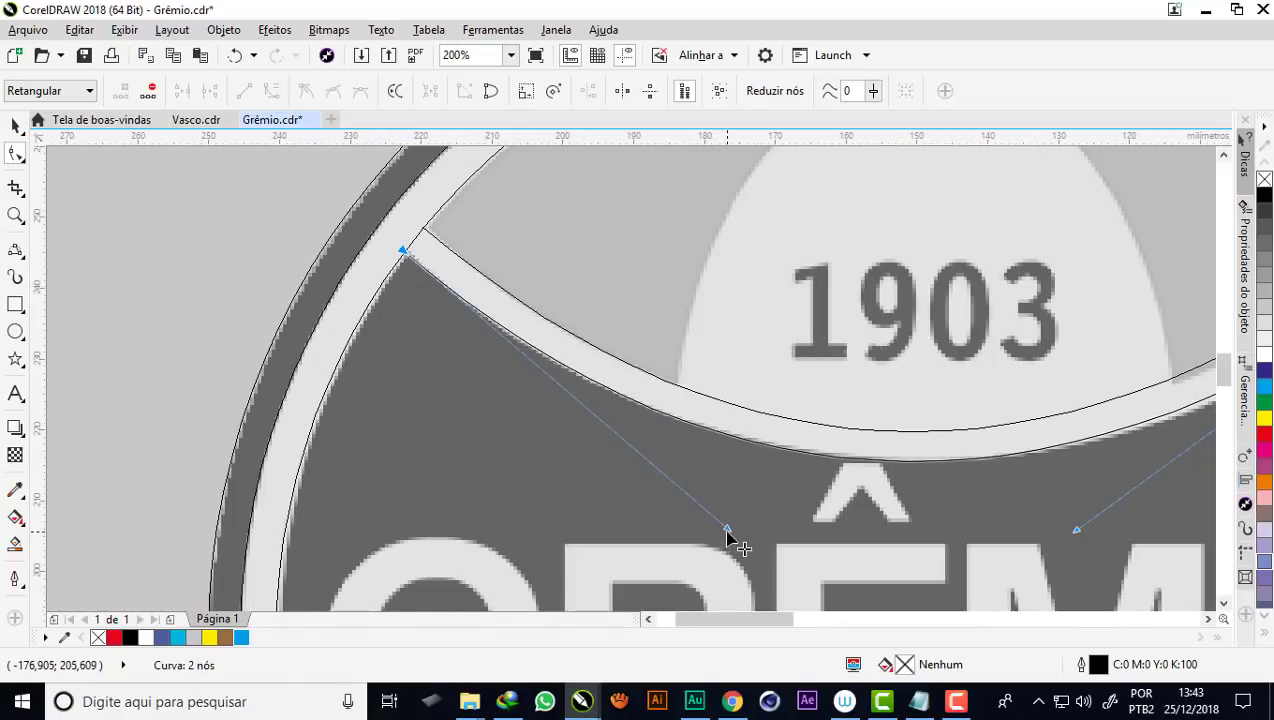
drag(727, 530, 708, 522)
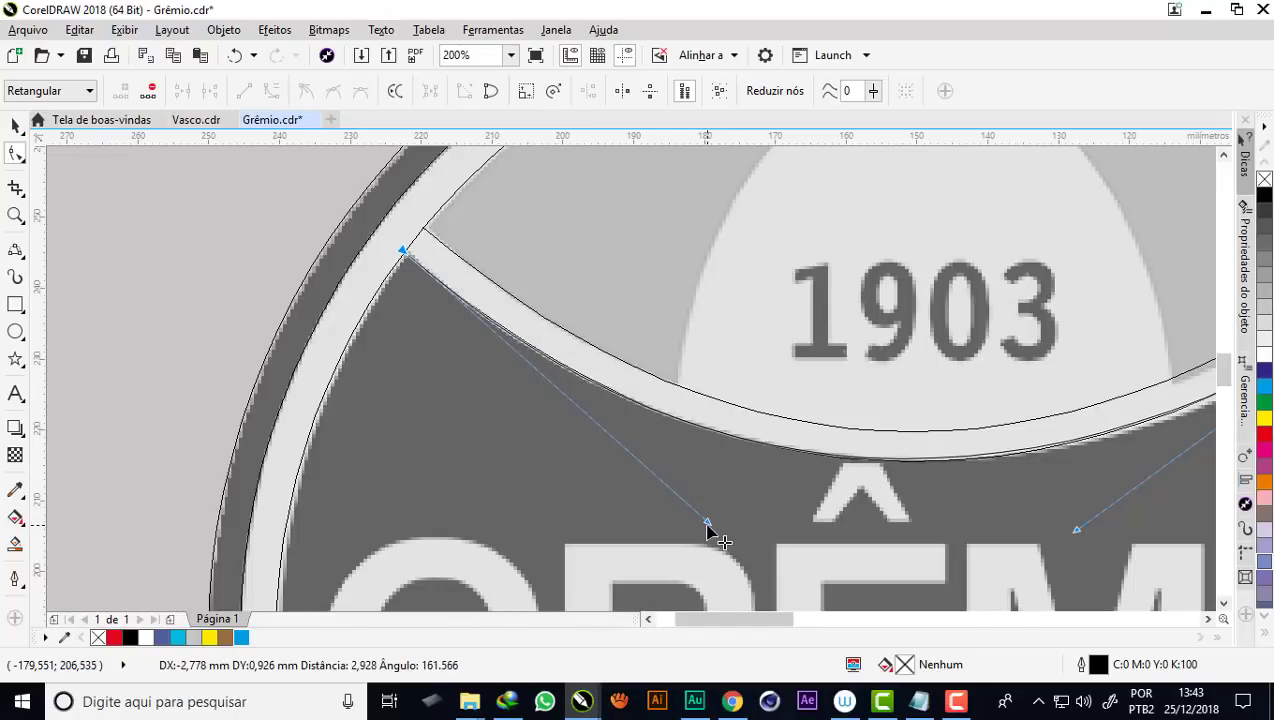
scroll(487, 340, down, 2)
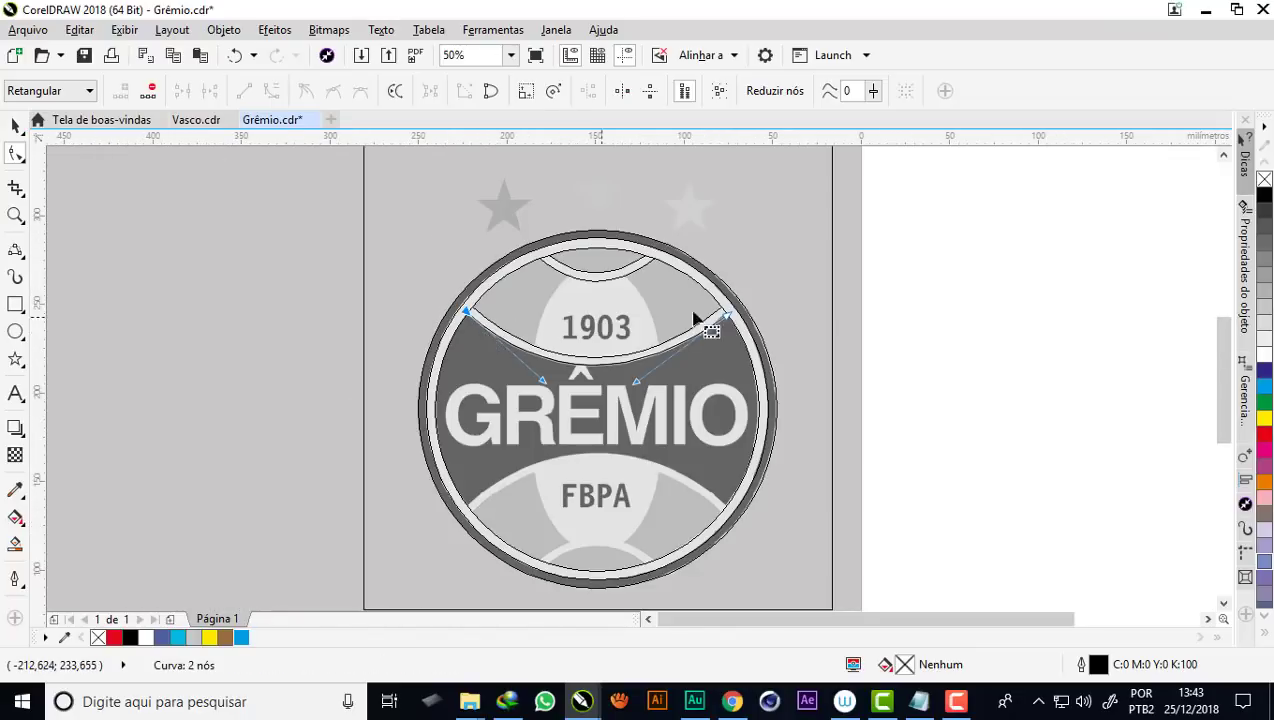
scroll(697, 321, up, 1)
scroll(724, 320, up, 1)
scroll(744, 331, up, 1)
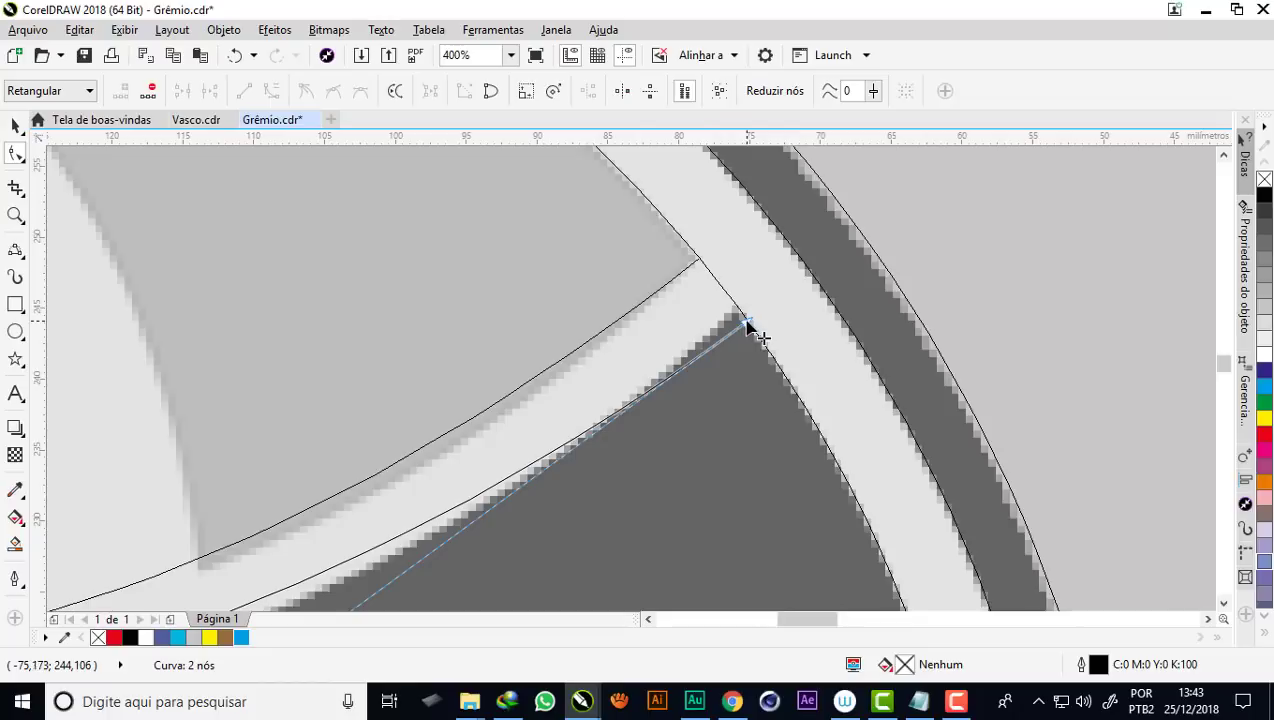
drag(745, 323, 737, 313)
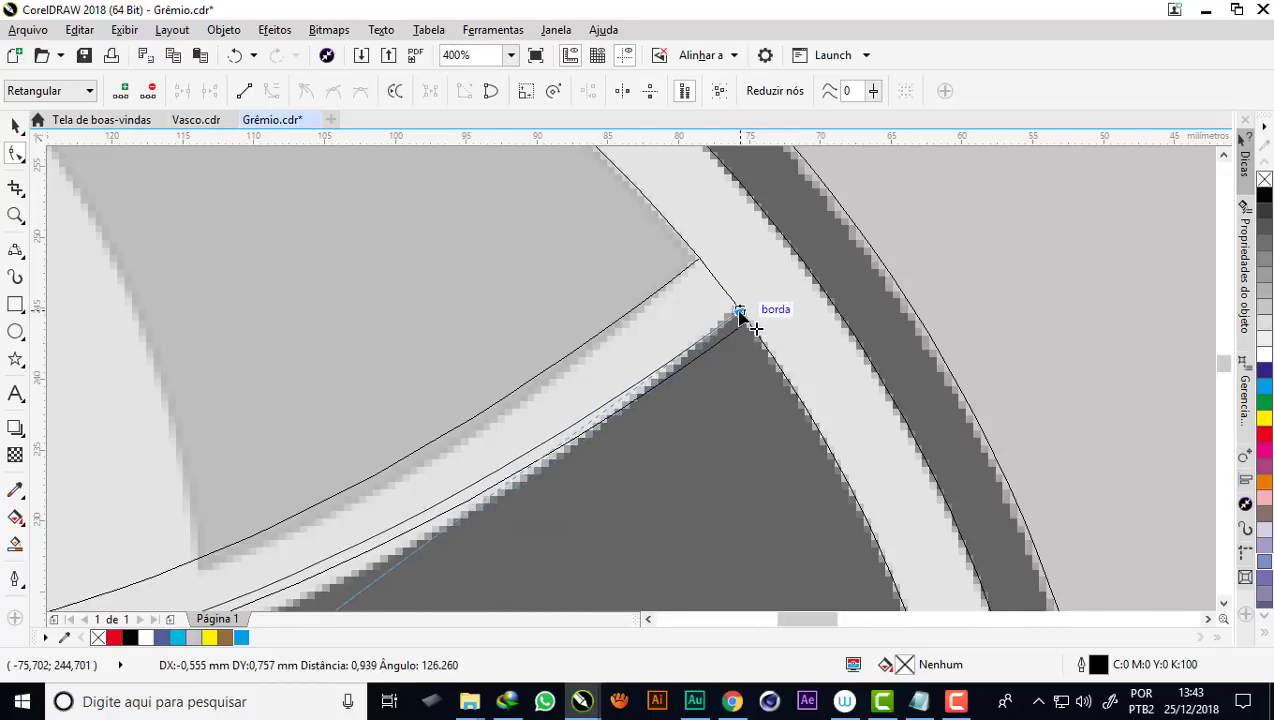
Reshape the curve from its right end handle and snap the left end node onto the band corner
click(699, 264)
scroll(699, 264, down, 2)
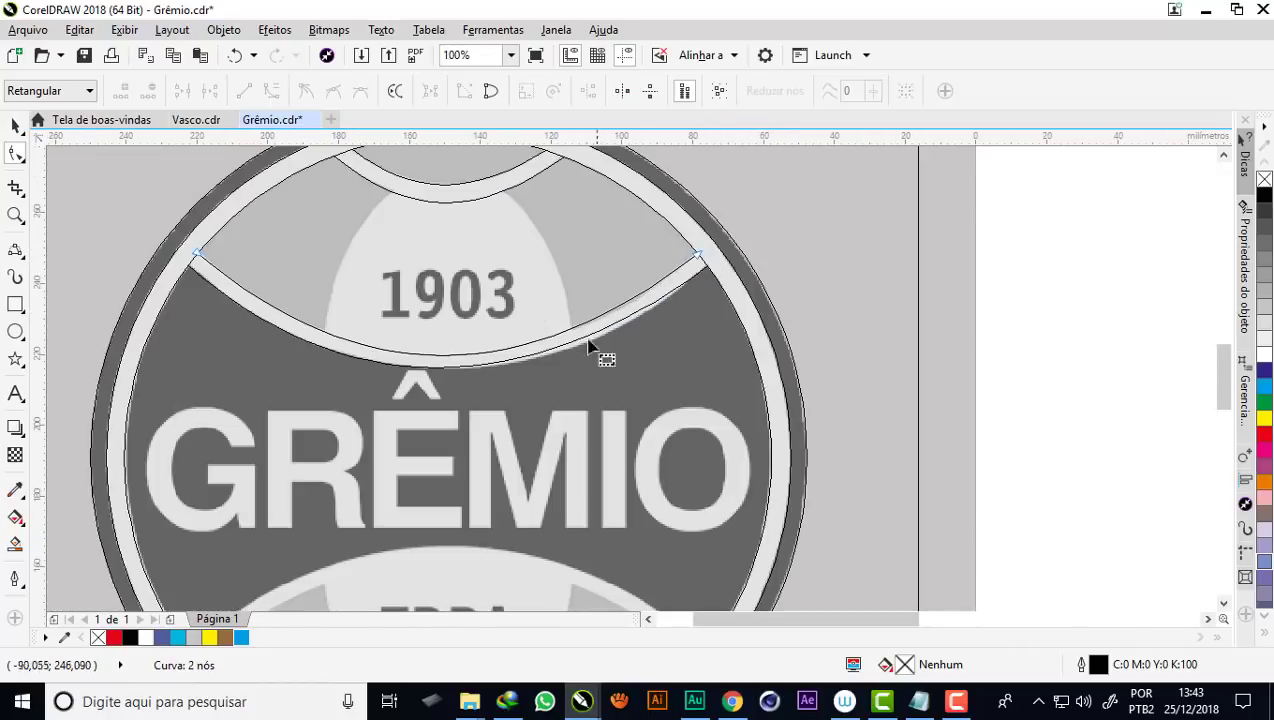
scroll(700, 300, up, 1)
click(717, 232)
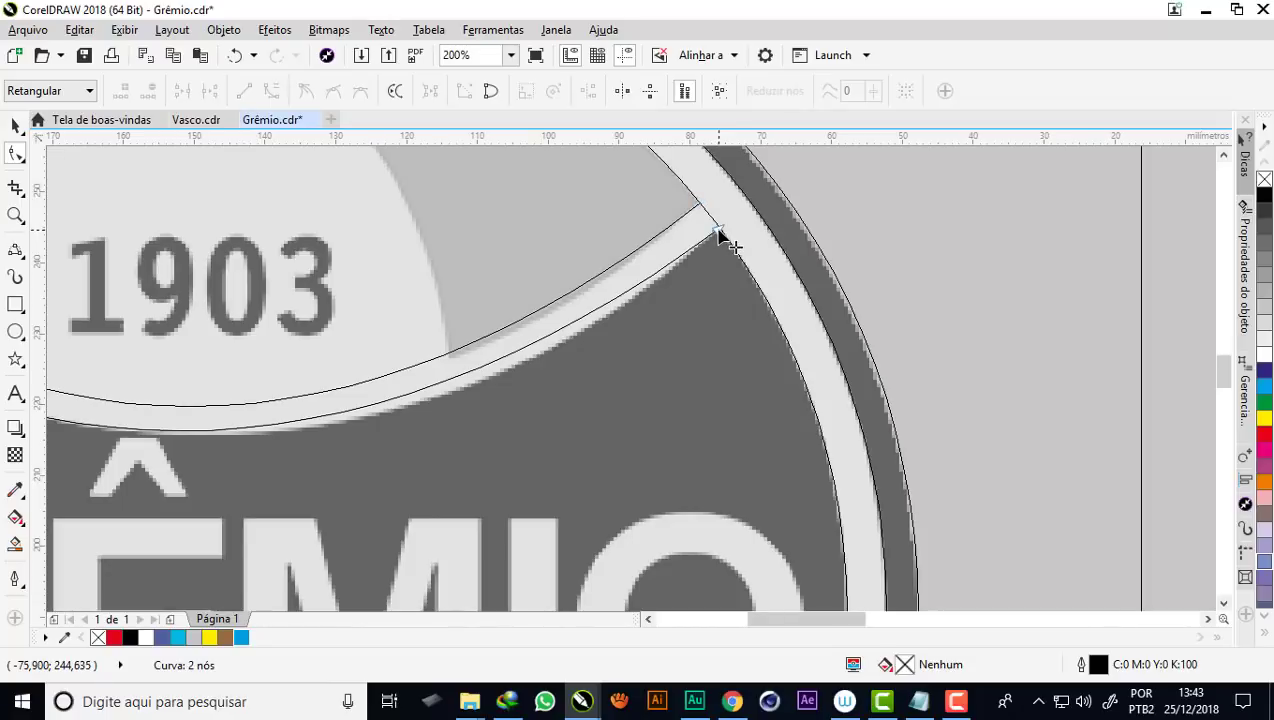
drag(351, 500, 397, 521)
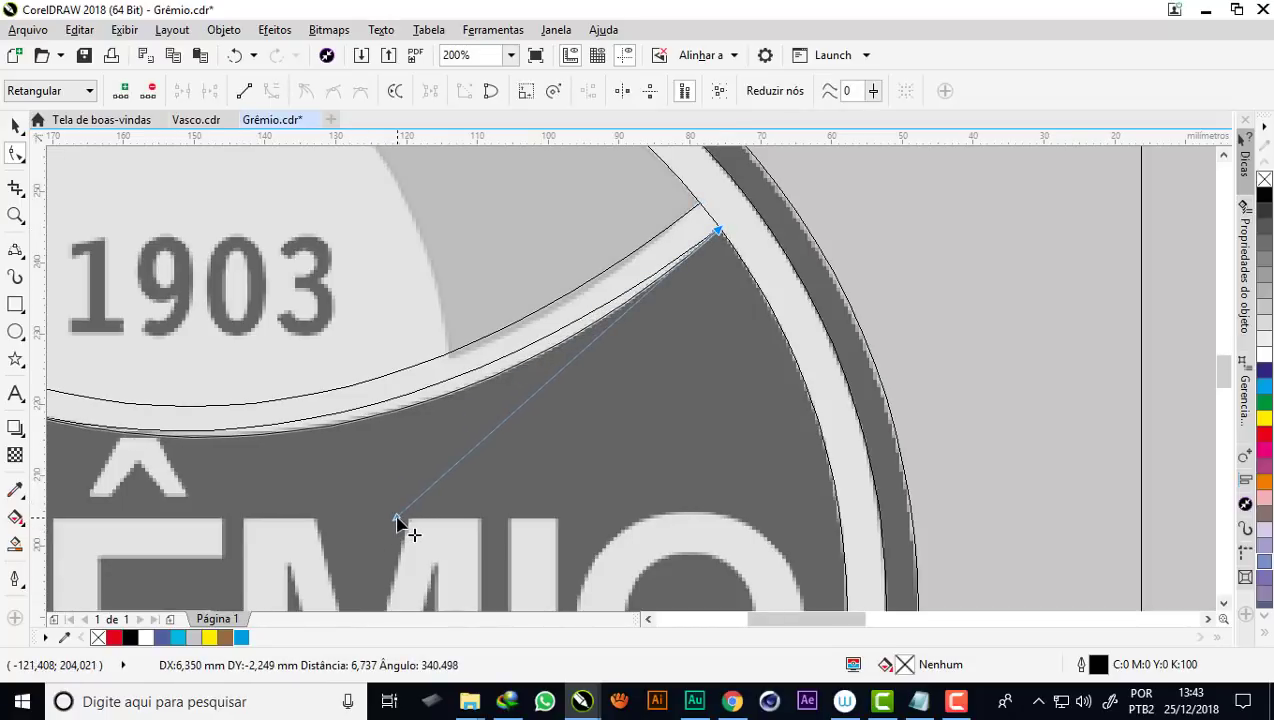
scroll(549, 475, down, 4)
scroll(415, 443, up, 2)
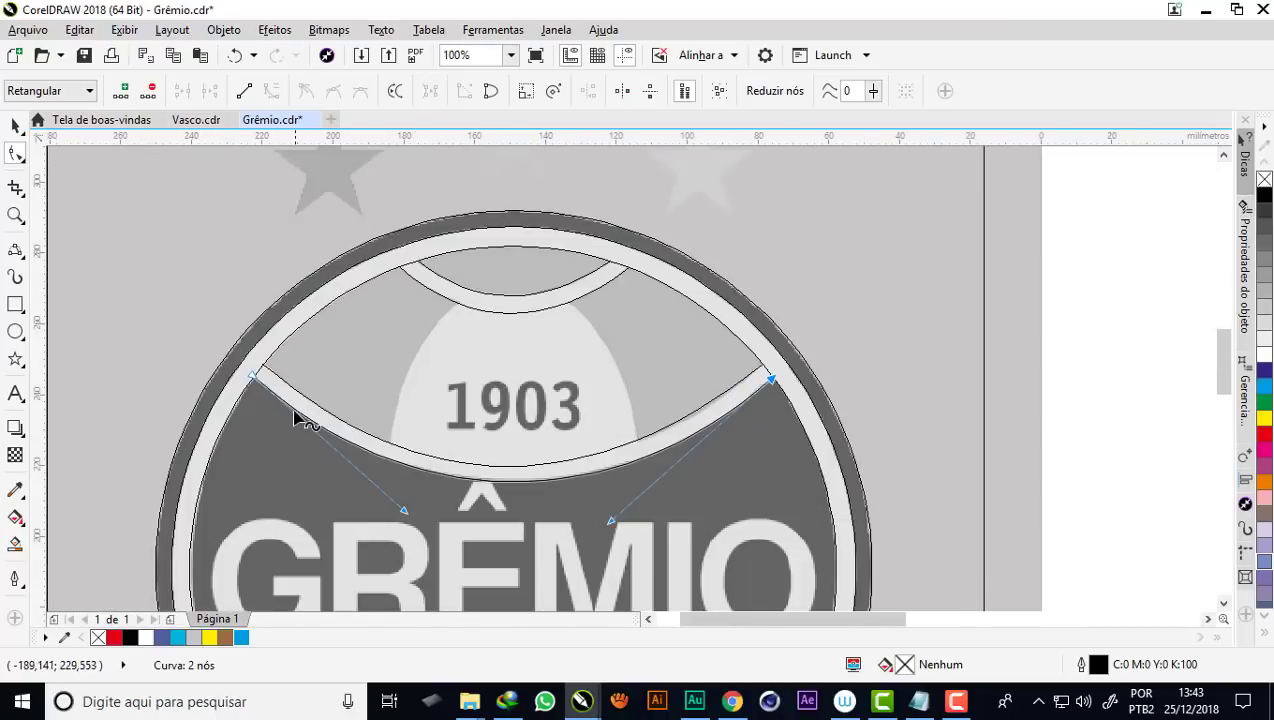
scroll(297, 418, up, 2)
click(171, 231)
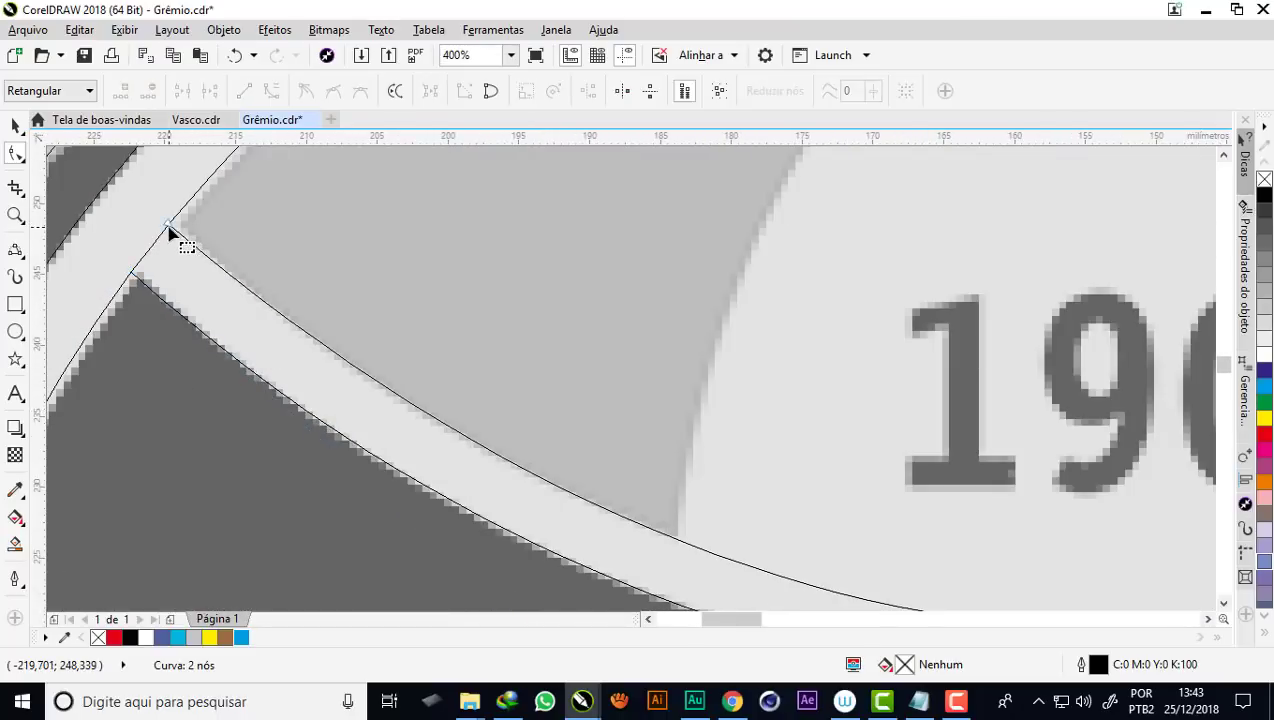
scroll(168, 224, up, 1)
drag(170, 222, 176, 222)
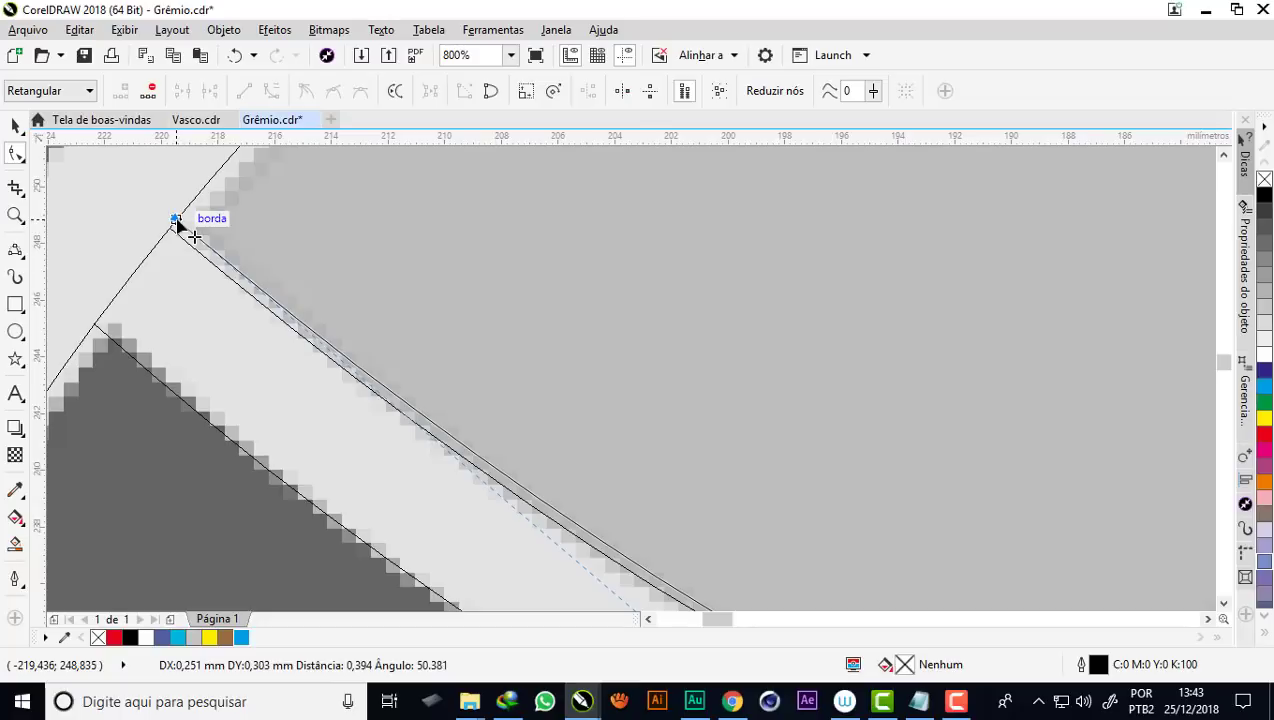
Refine both bends so the curve hugs the light band's lower edge under 1903
scroll(176, 226, down, 2)
scroll(208, 243, down, 1)
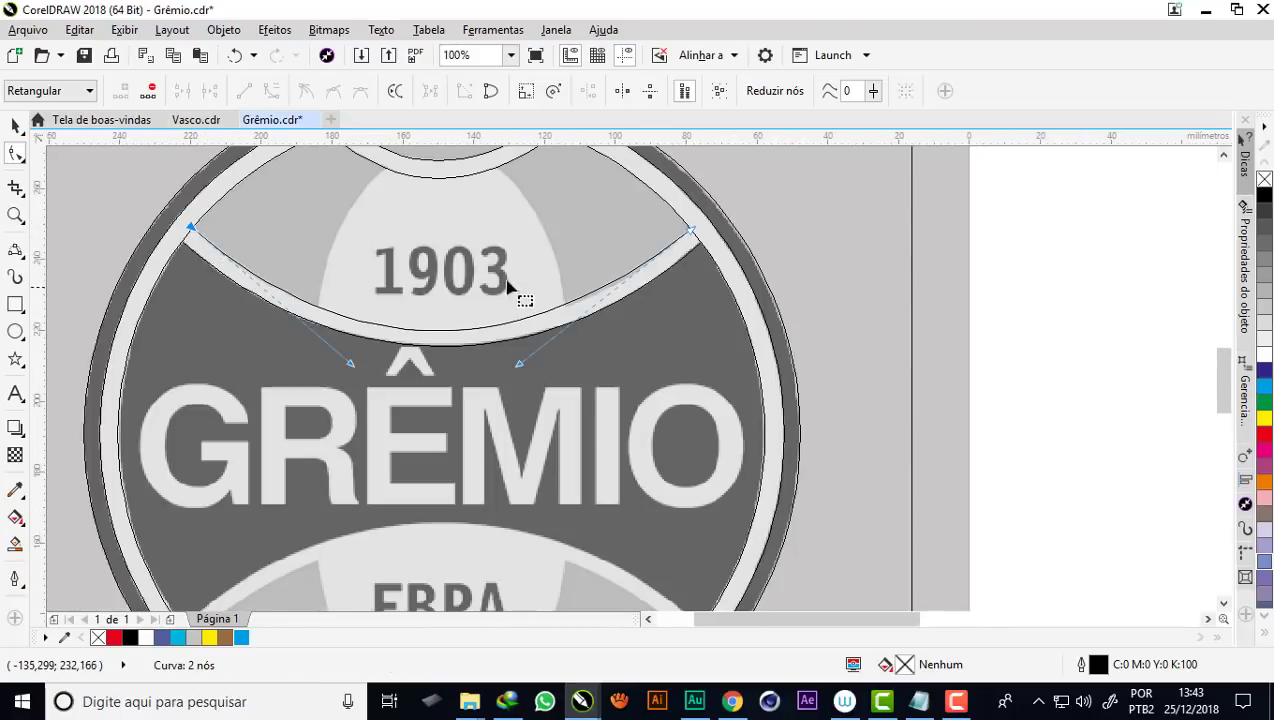
scroll(585, 288, up, 1)
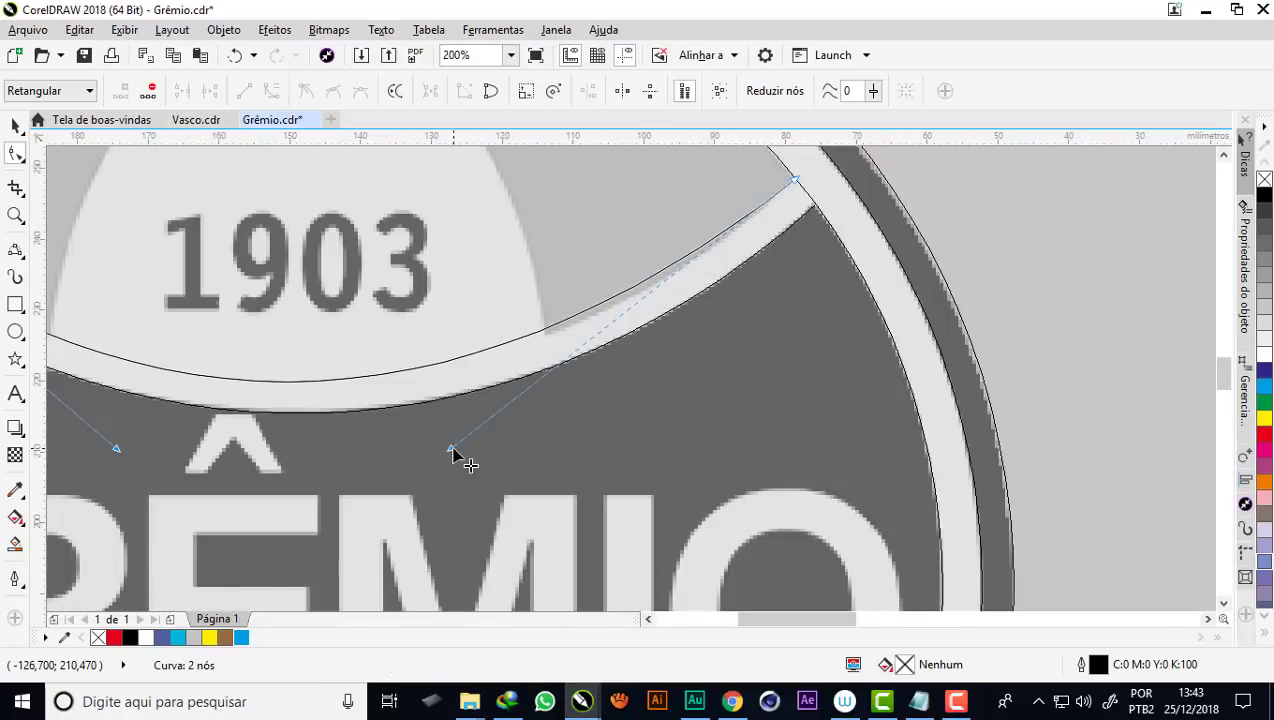
drag(452, 449, 480, 453)
scroll(307, 398, down, 1)
scroll(240, 386, up, 1)
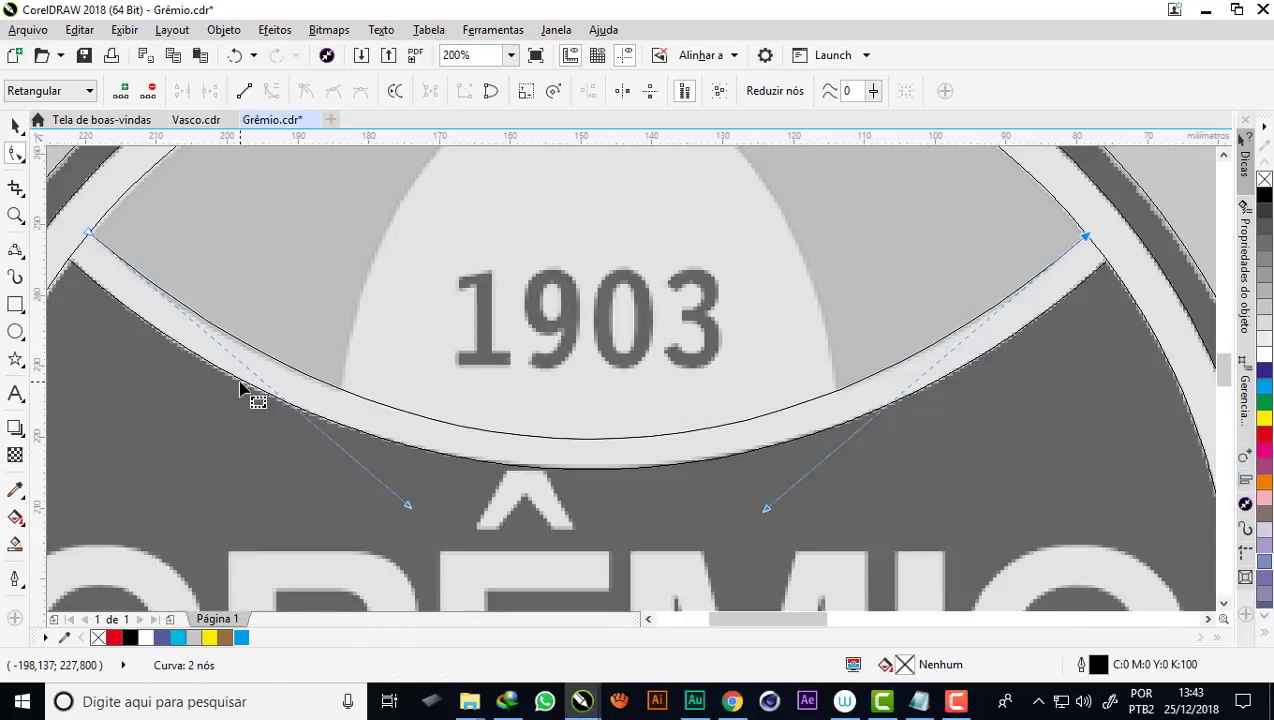
scroll(384, 508, up, 1)
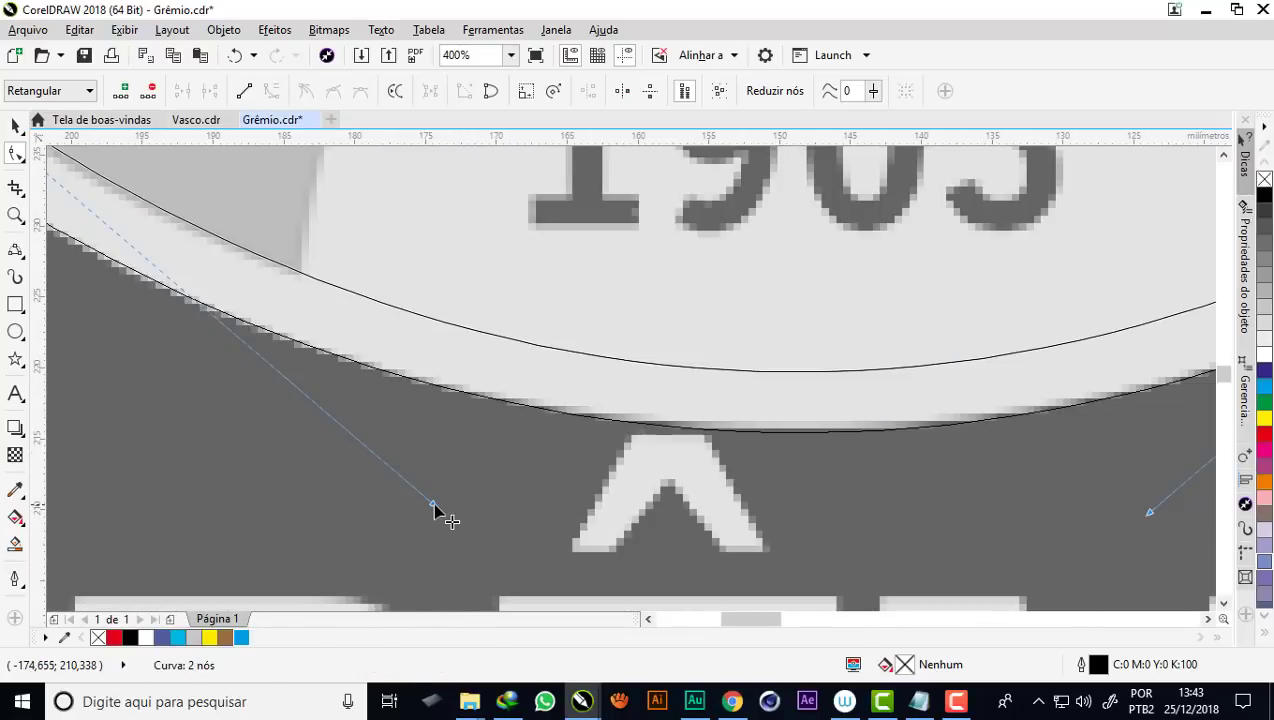
drag(433, 508, 398, 489)
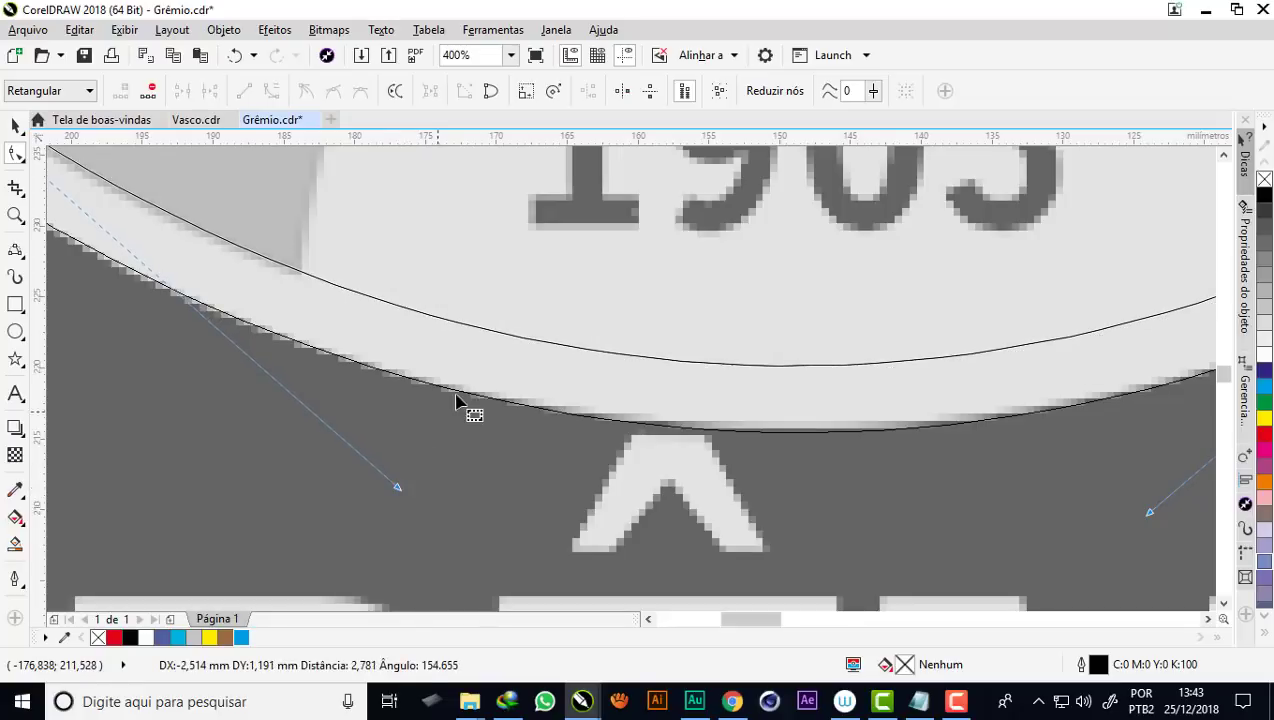
drag(455, 402, 392, 377)
click(413, 390)
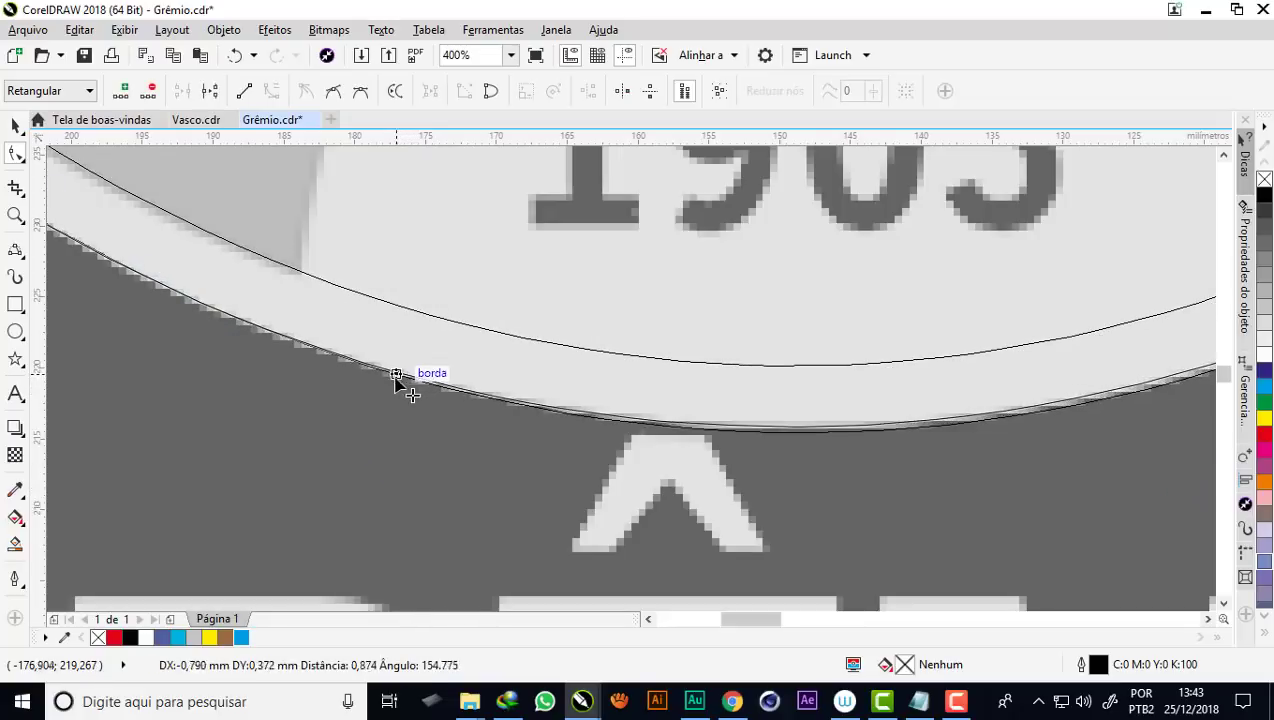
scroll(577, 470, down, 2)
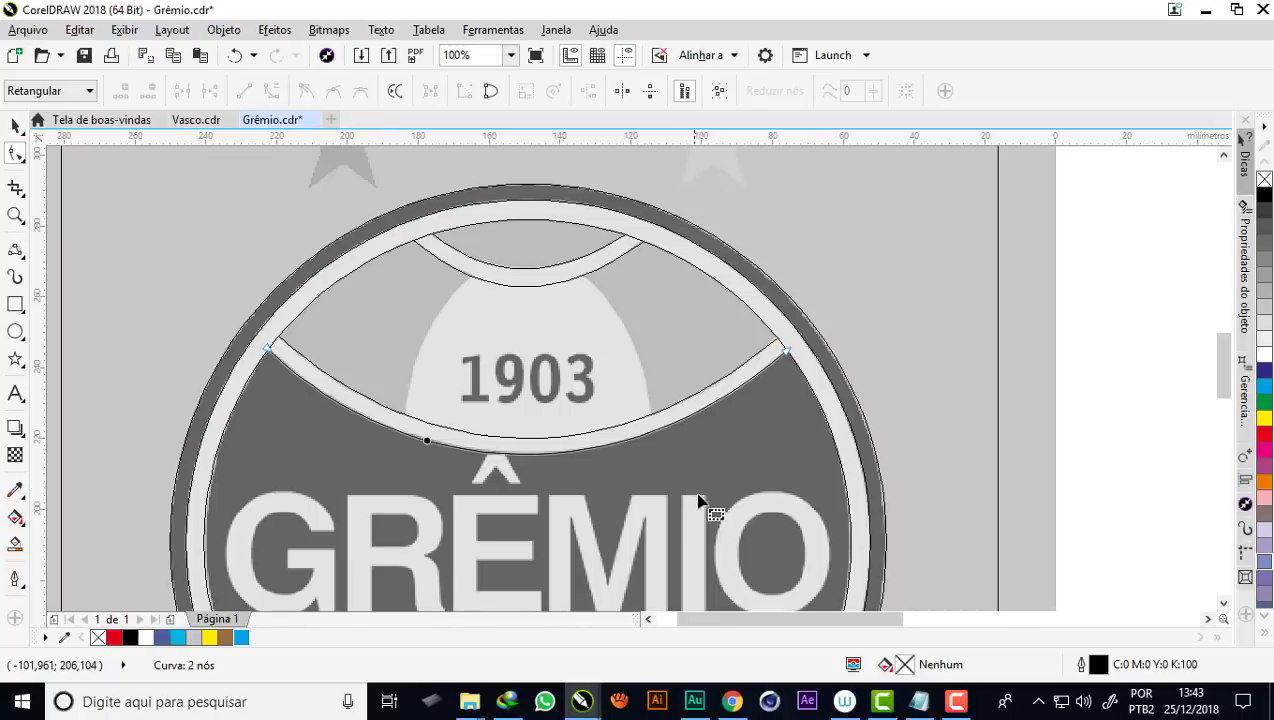
scroll(265, 393, up, 1)
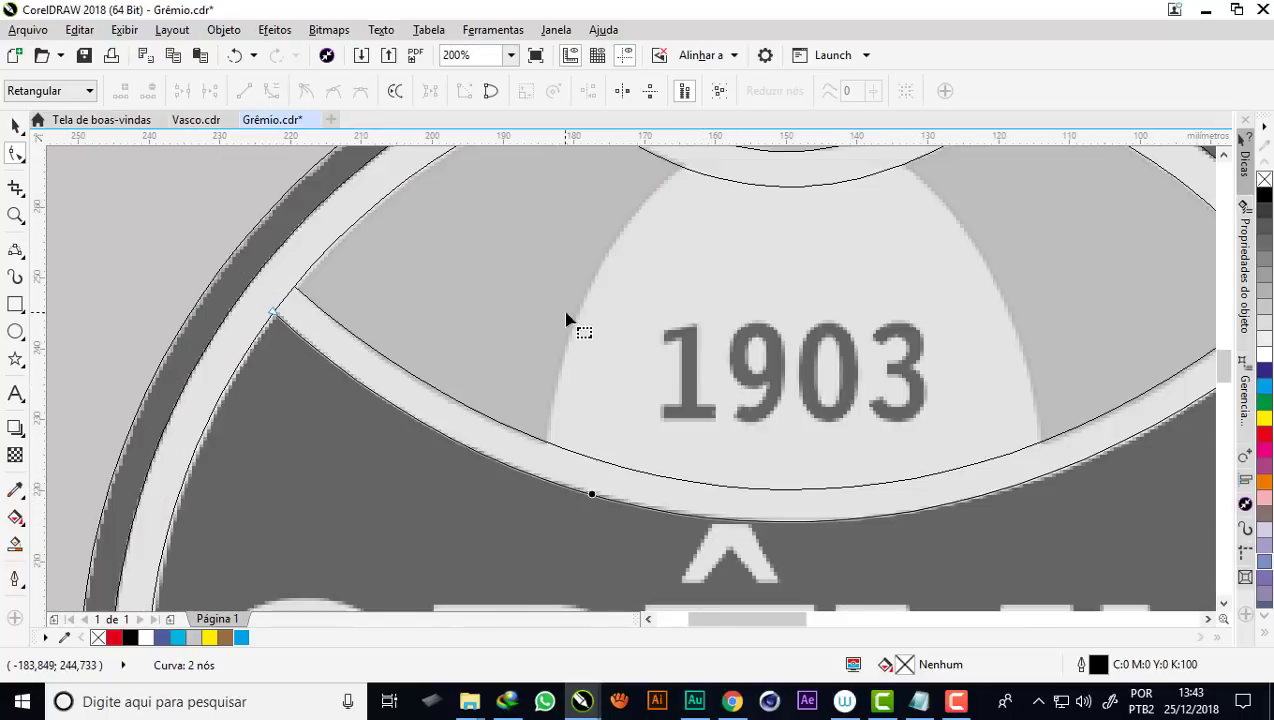
scroll(567, 330, down, 1)
scroll(742, 280, up, 1)
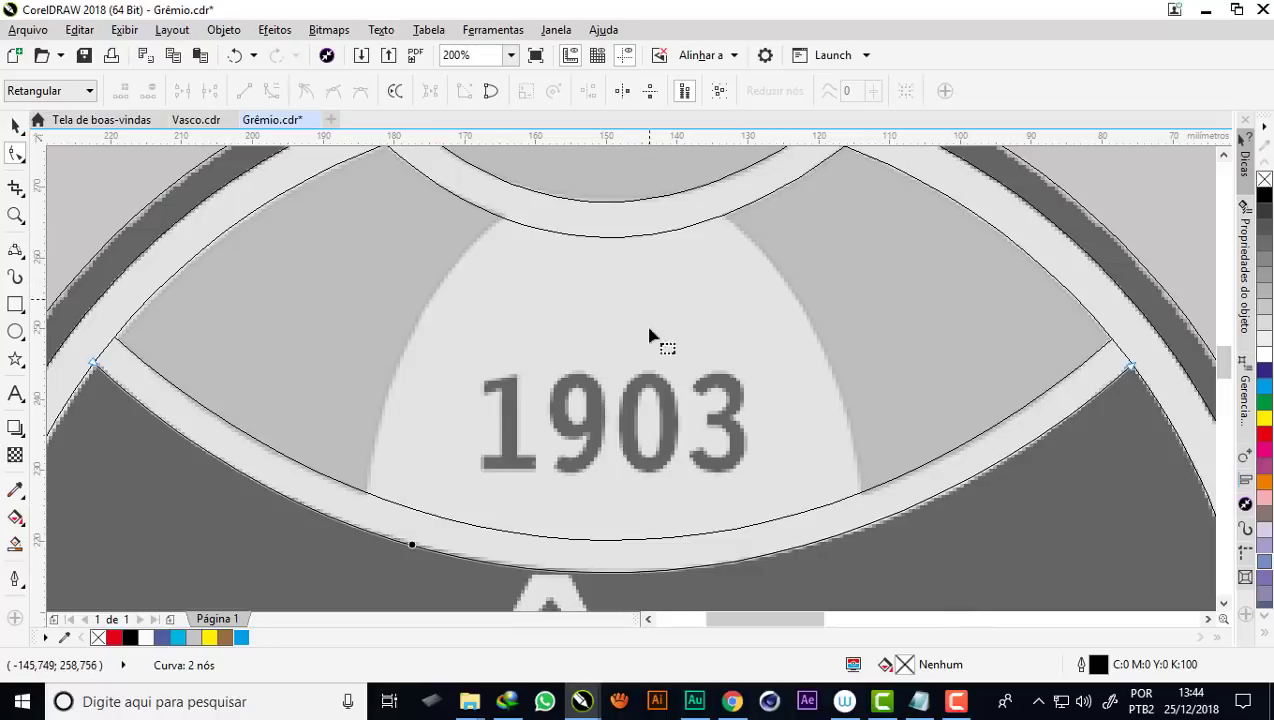
Draw a new freehand curve starting on the arch border above 1903
click(15, 250)
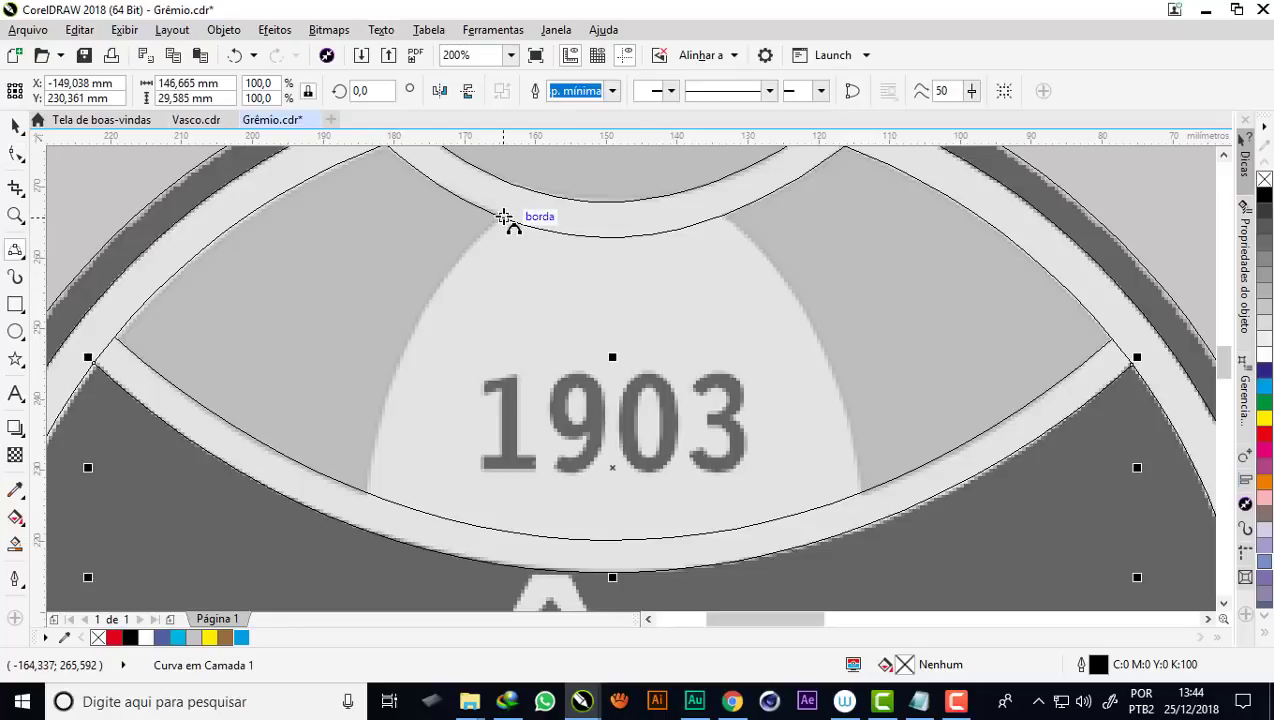
drag(503, 217, 530, 254)
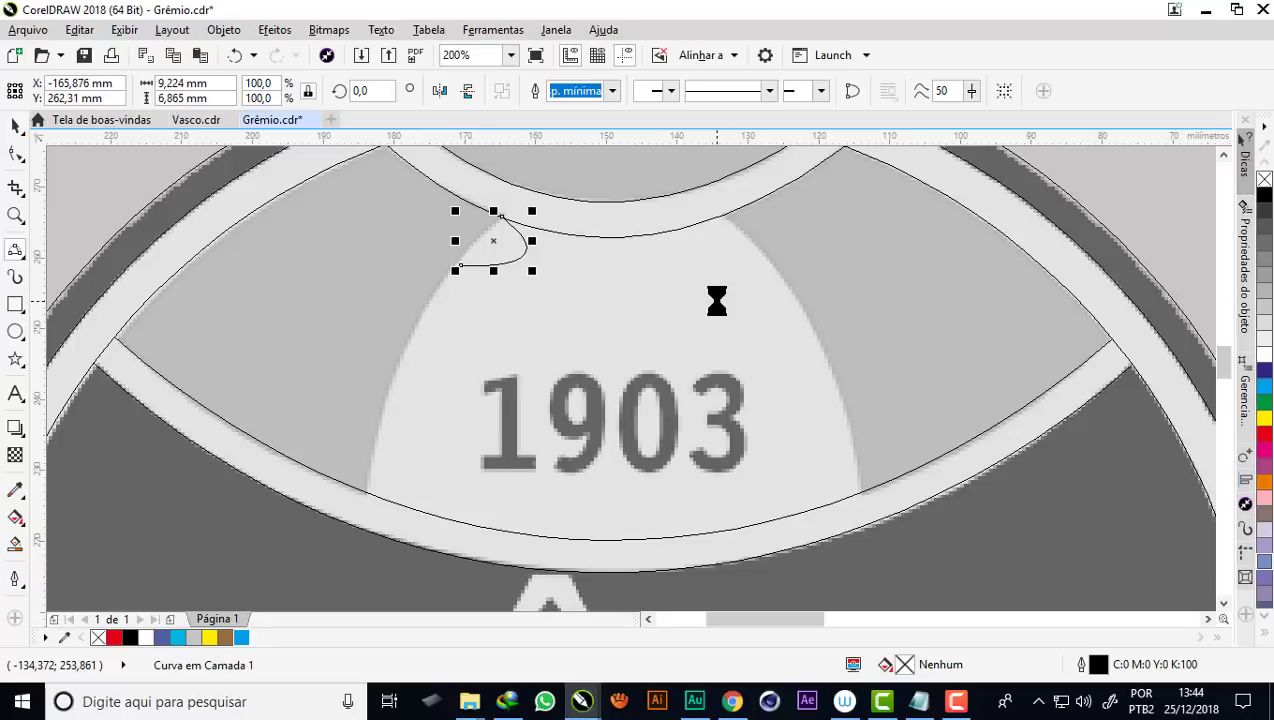
scroll(520, 192, up, 1)
scroll(511, 190, up, 1)
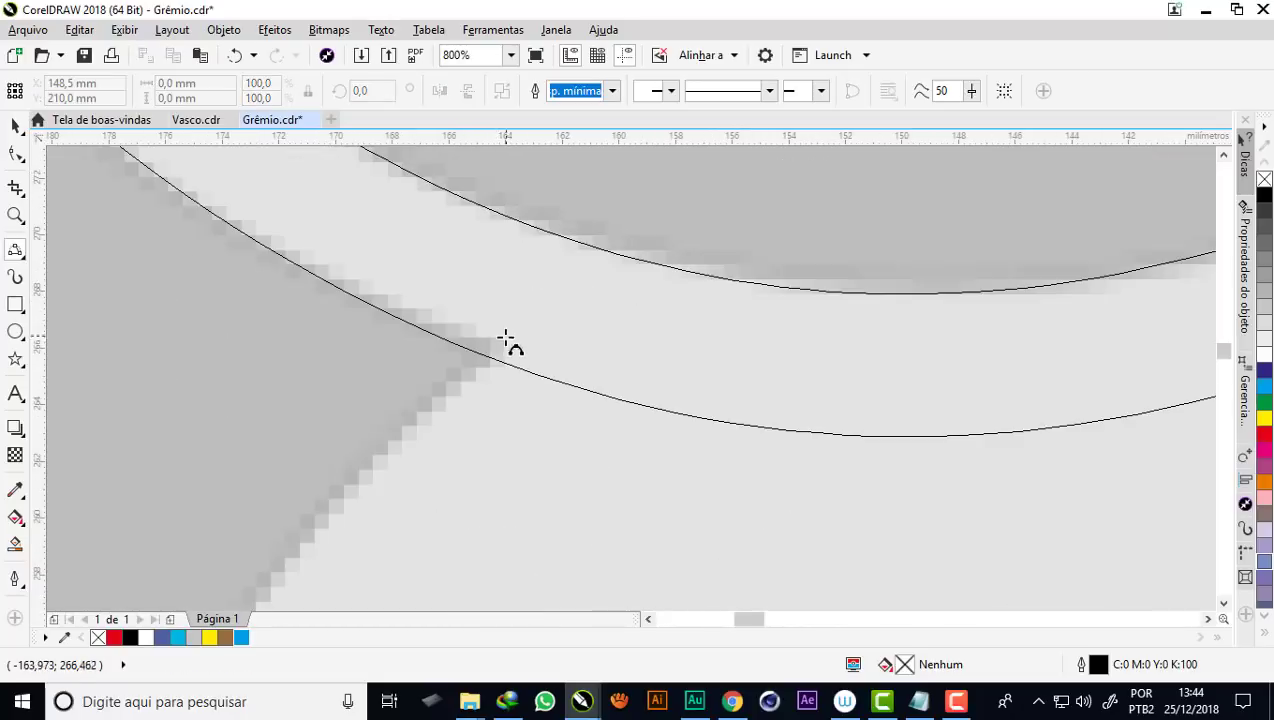
Bend the new curve with the Shape tool to follow the arch's lower edge
click(16, 153)
scroll(546, 344, down, 1)
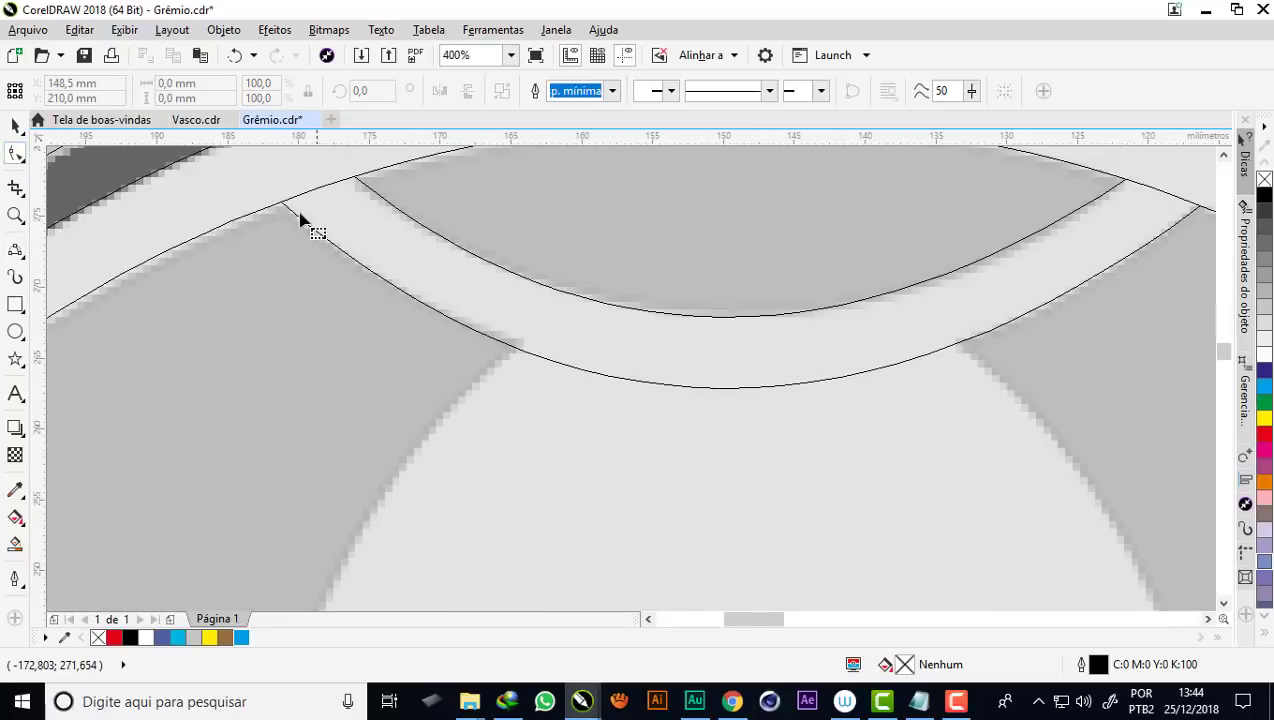
click(283, 208)
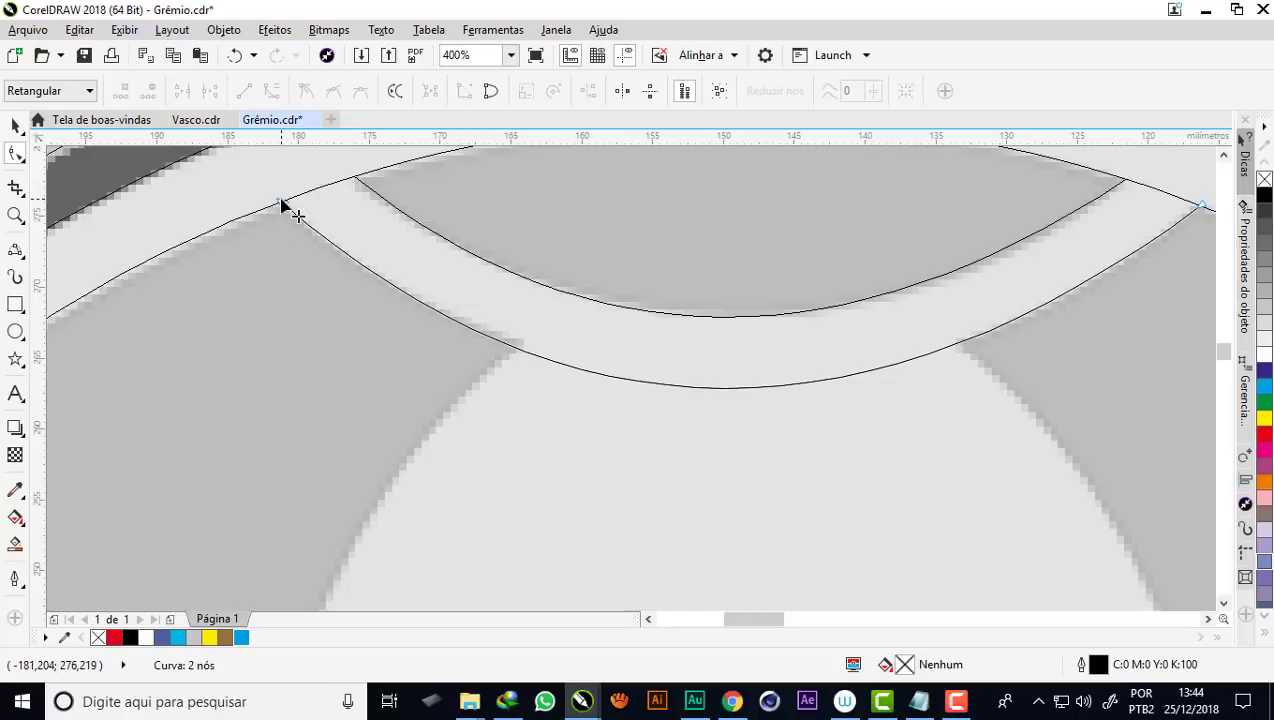
click(282, 205)
scroll(612, 424, up, 1)
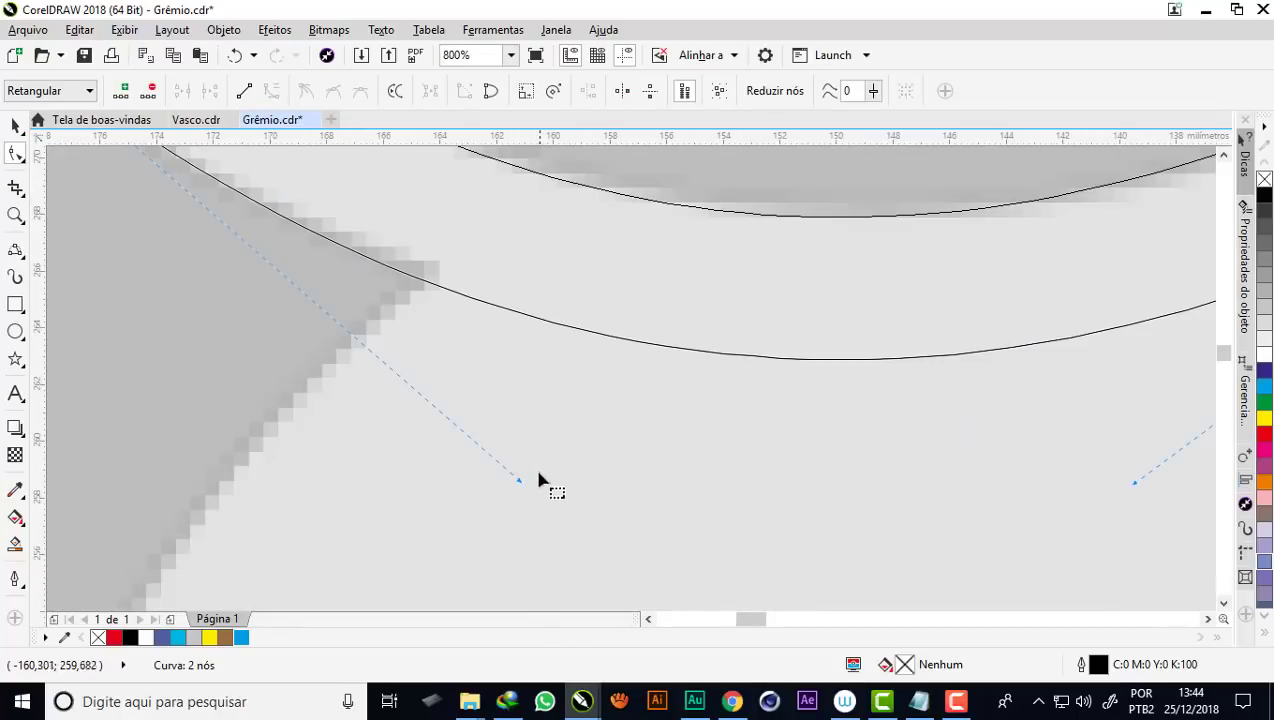
drag(518, 476, 451, 418)
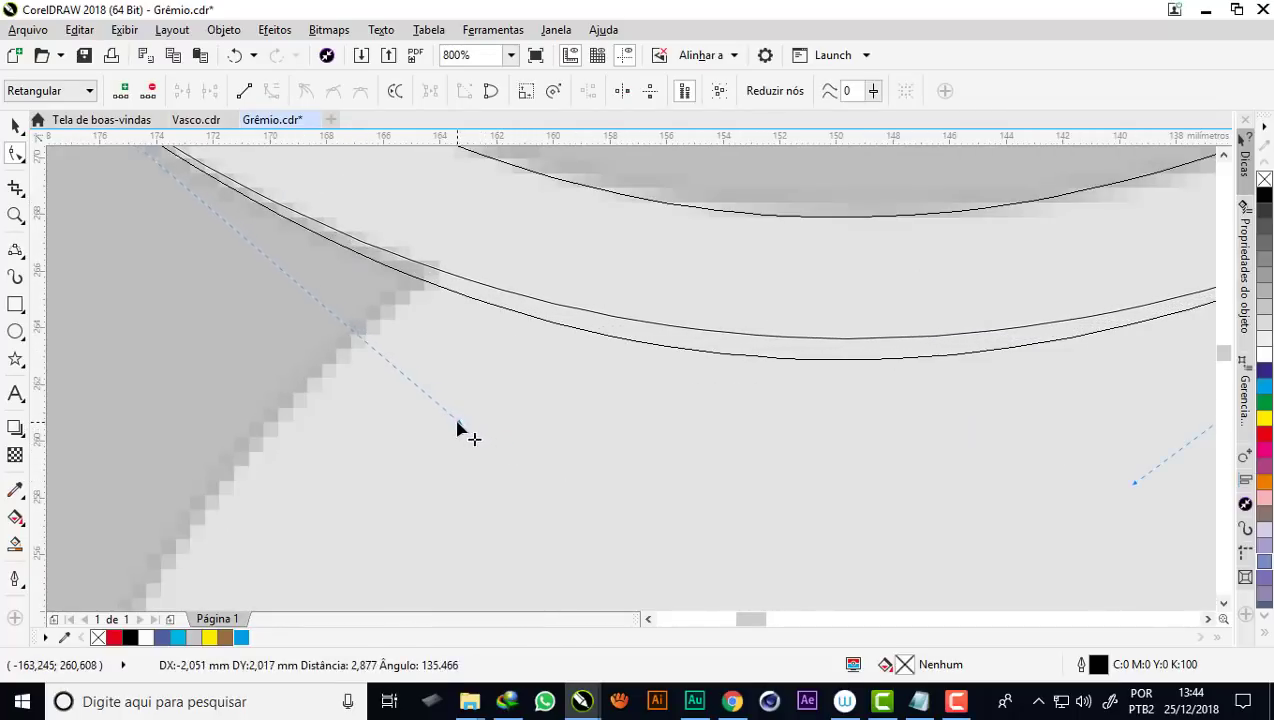
scroll(405, 285, down, 2)
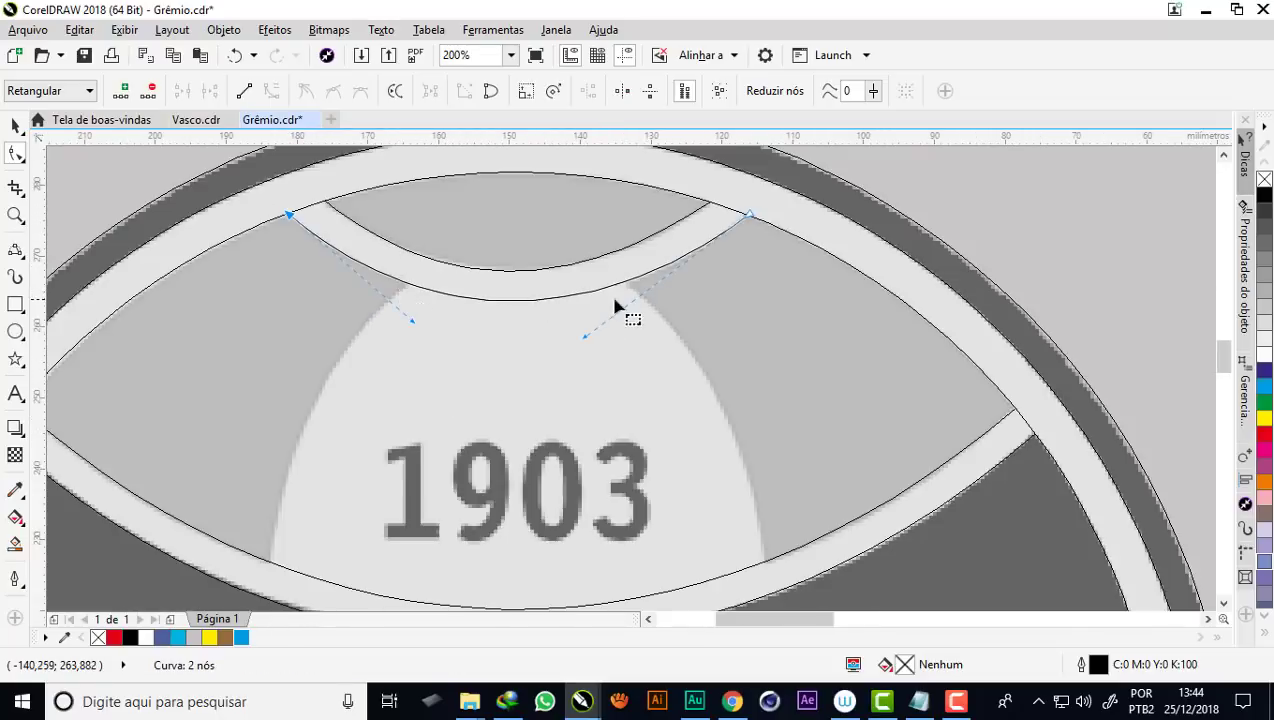
scroll(612, 320, up, 1)
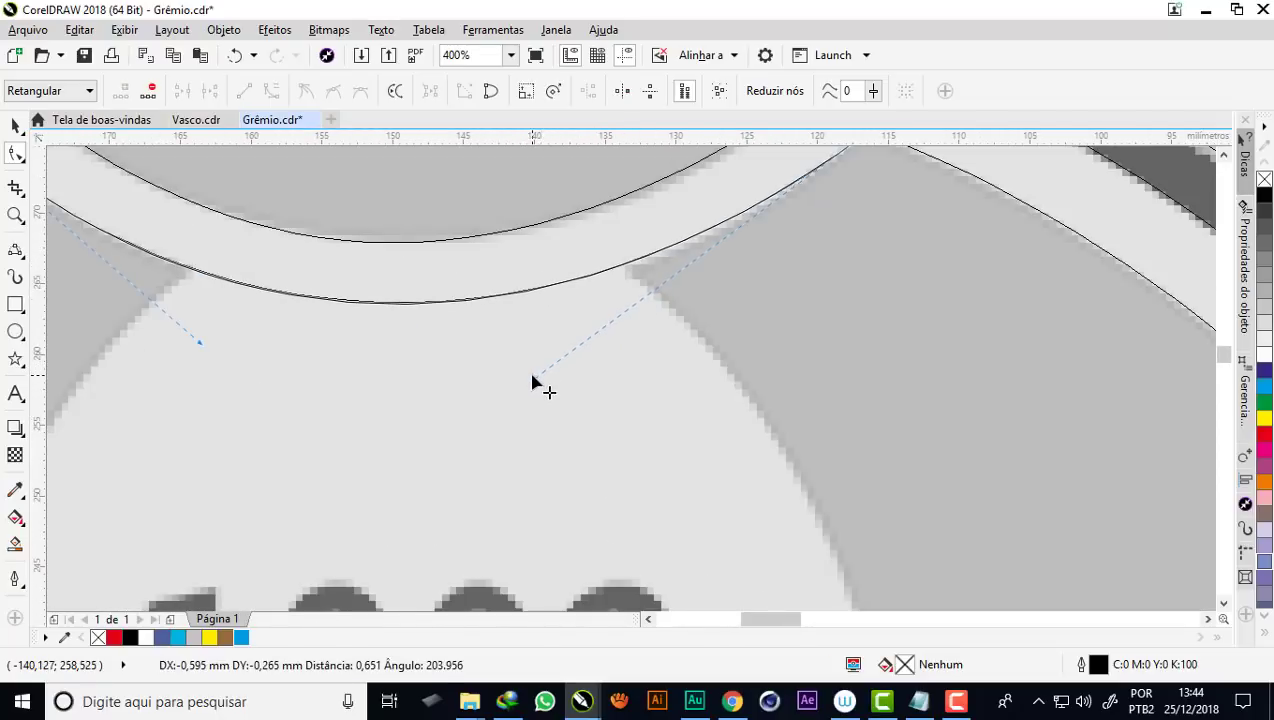
drag(542, 378, 532, 378)
scroll(588, 340, down, 1)
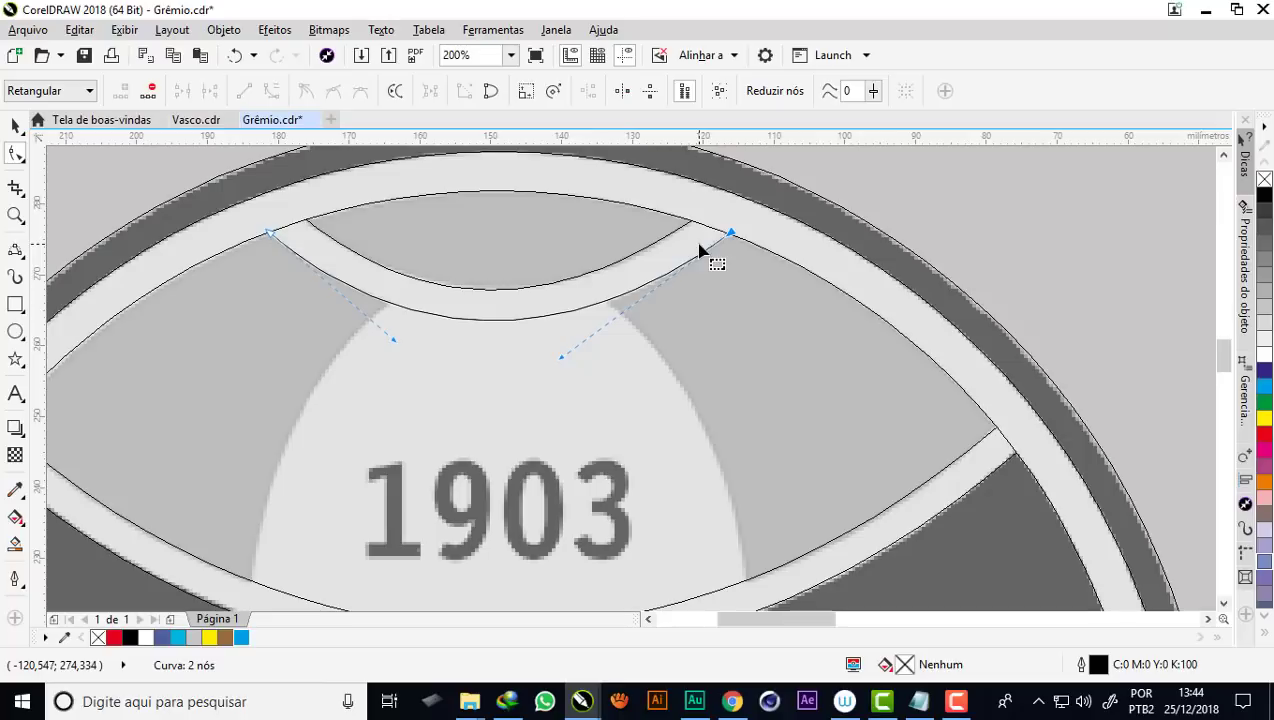
scroll(655, 175, down, 1)
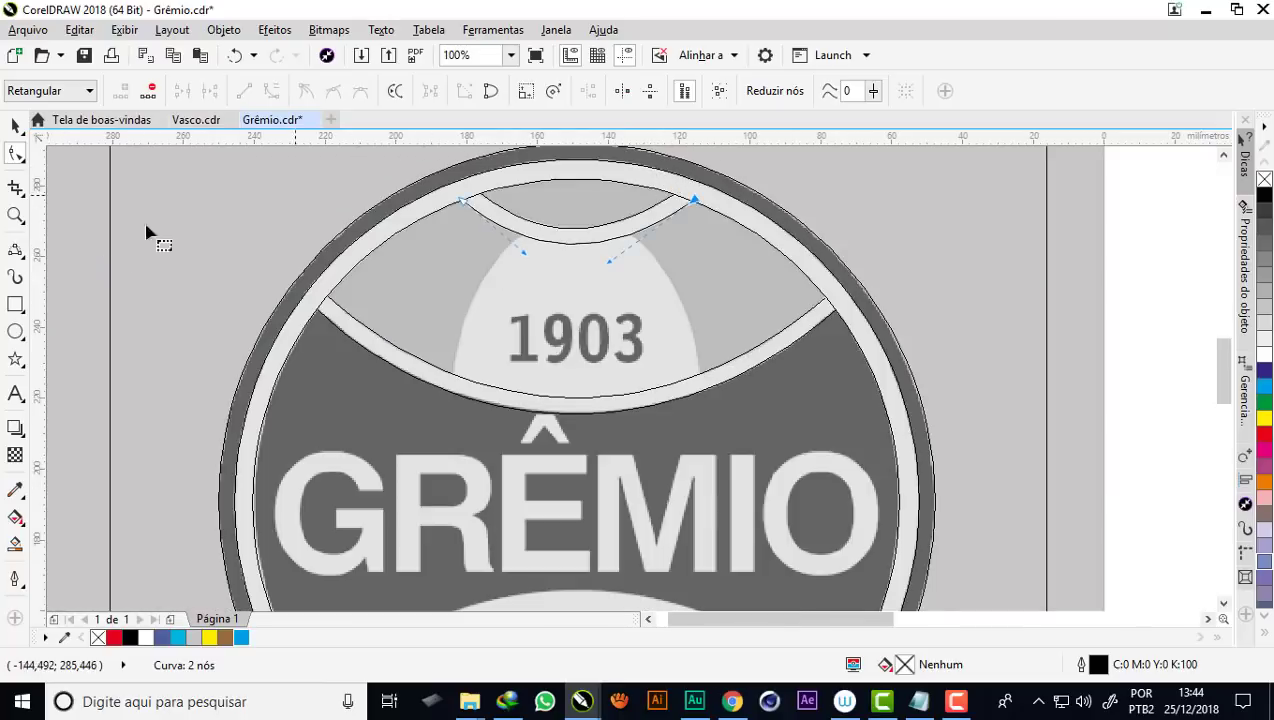
Trace the left and right curved edges of the 1903 panel with 3-point curves
click(18, 247)
scroll(442, 290, up, 1)
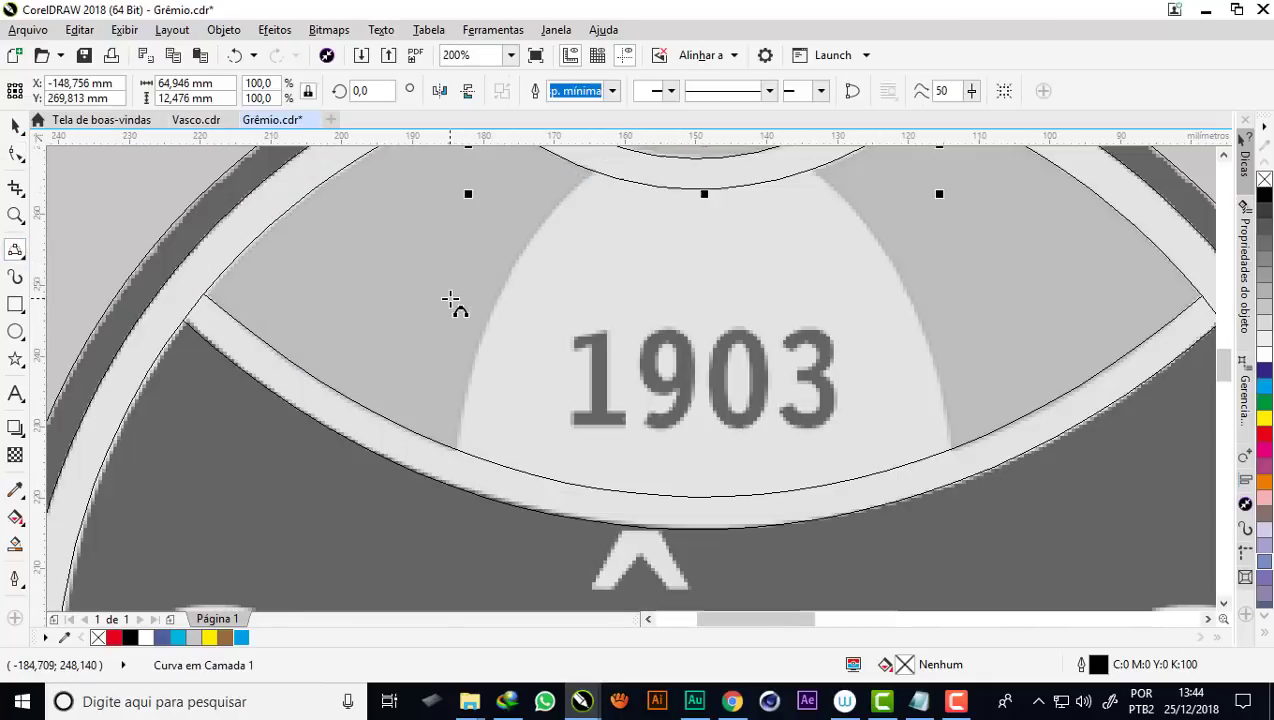
drag(594, 170, 457, 449)
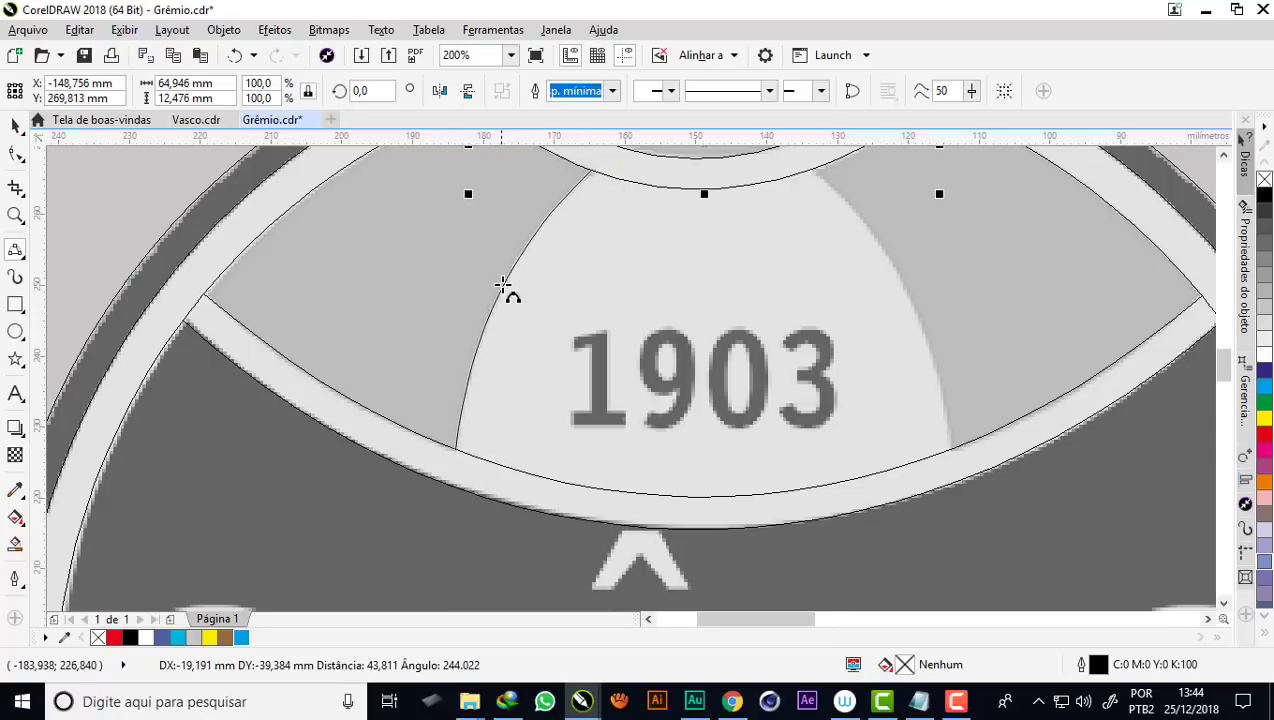
click(505, 280)
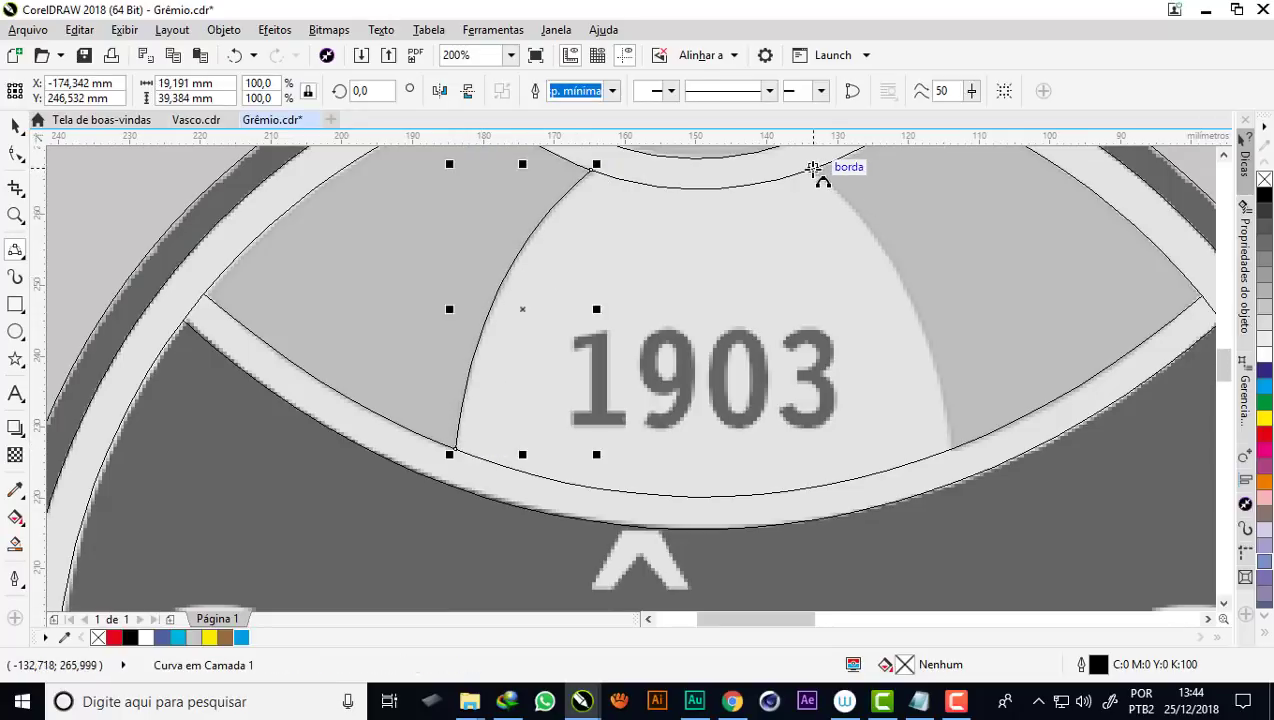
drag(815, 170, 955, 443)
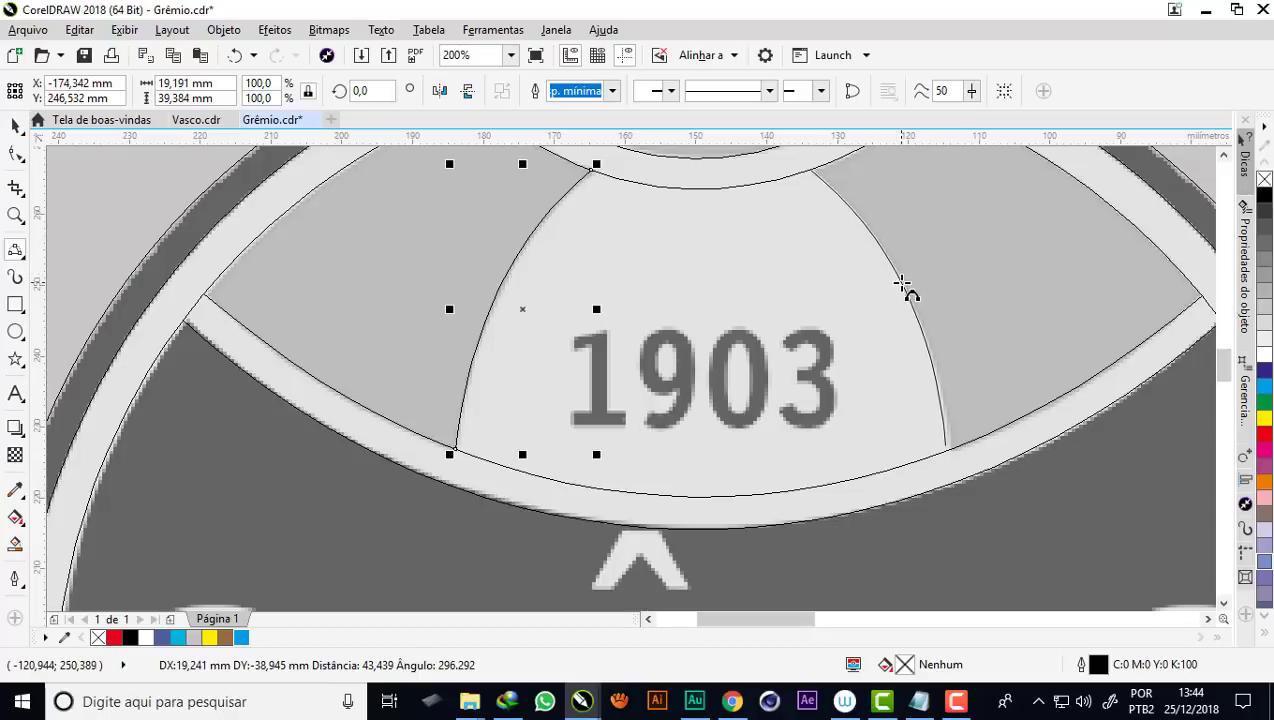
scroll(730, 245, down, 2)
scroll(750, 225, down, 1)
scroll(745, 233, down, 2)
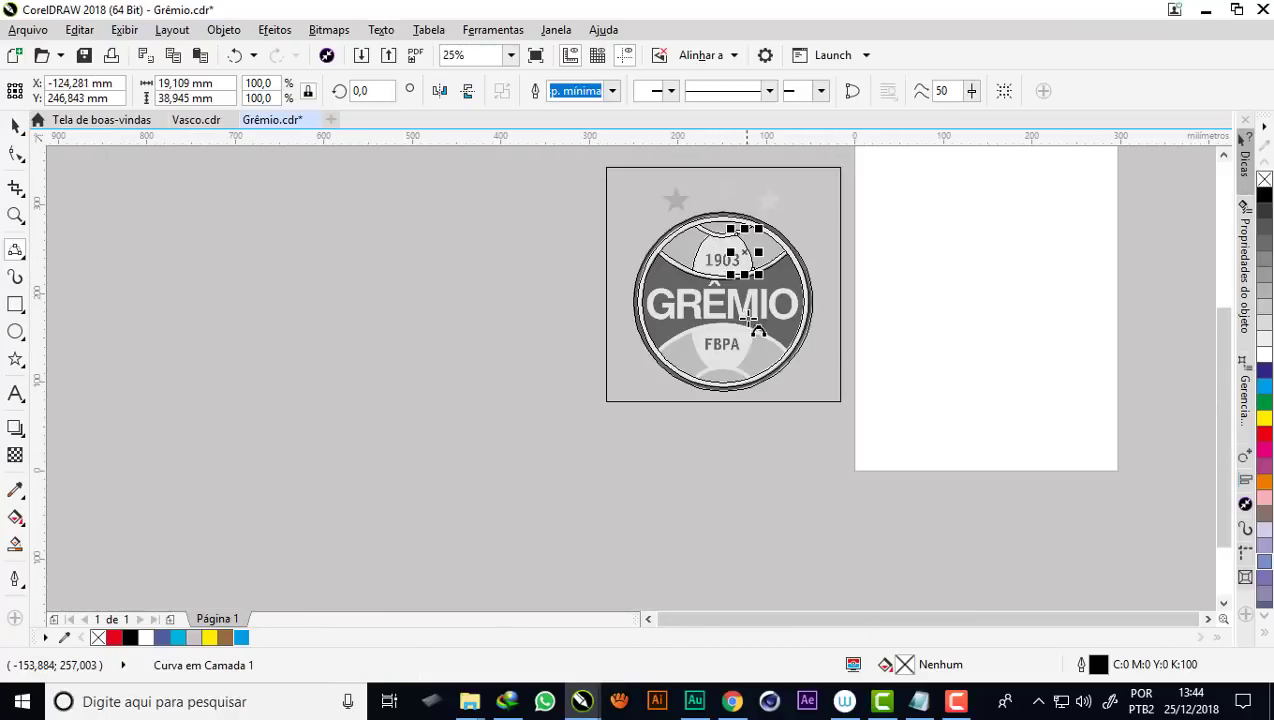
scroll(748, 300, up, 1)
scroll(790, 340, up, 1)
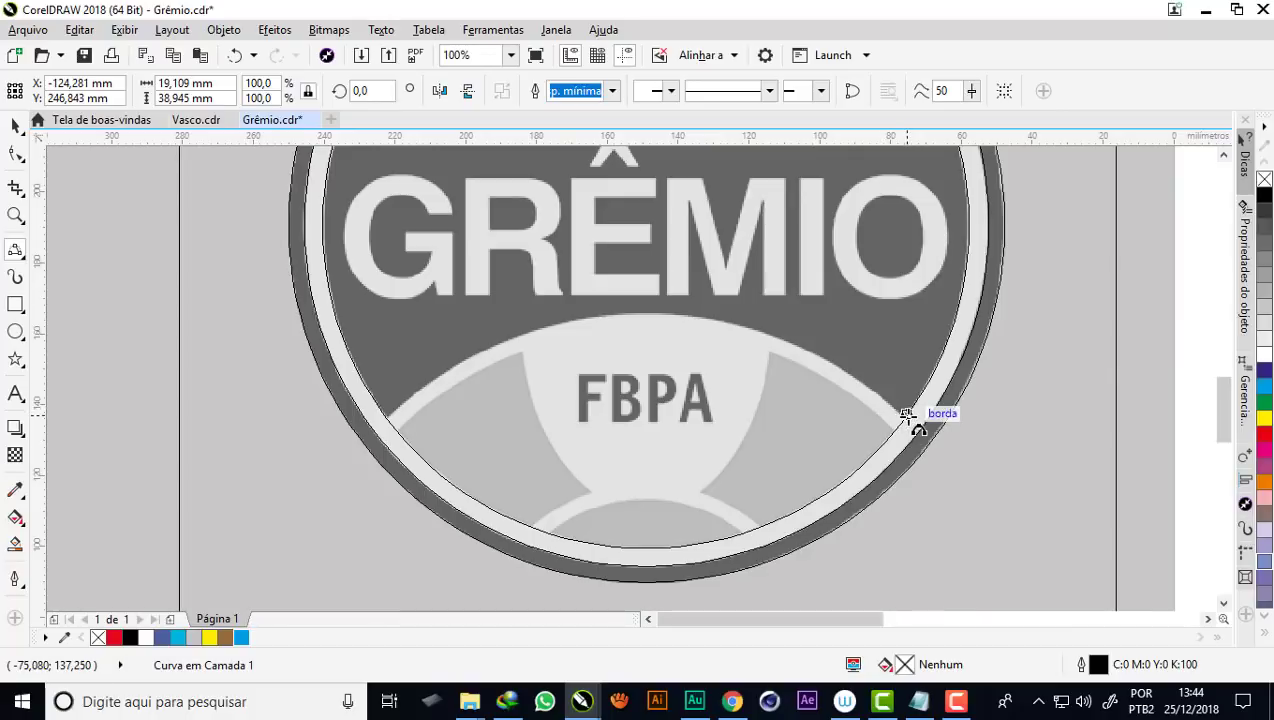
Trace a 146,349 × 30,678 mm arc along the top of the FBPA area
drag(905, 416, 388, 418)
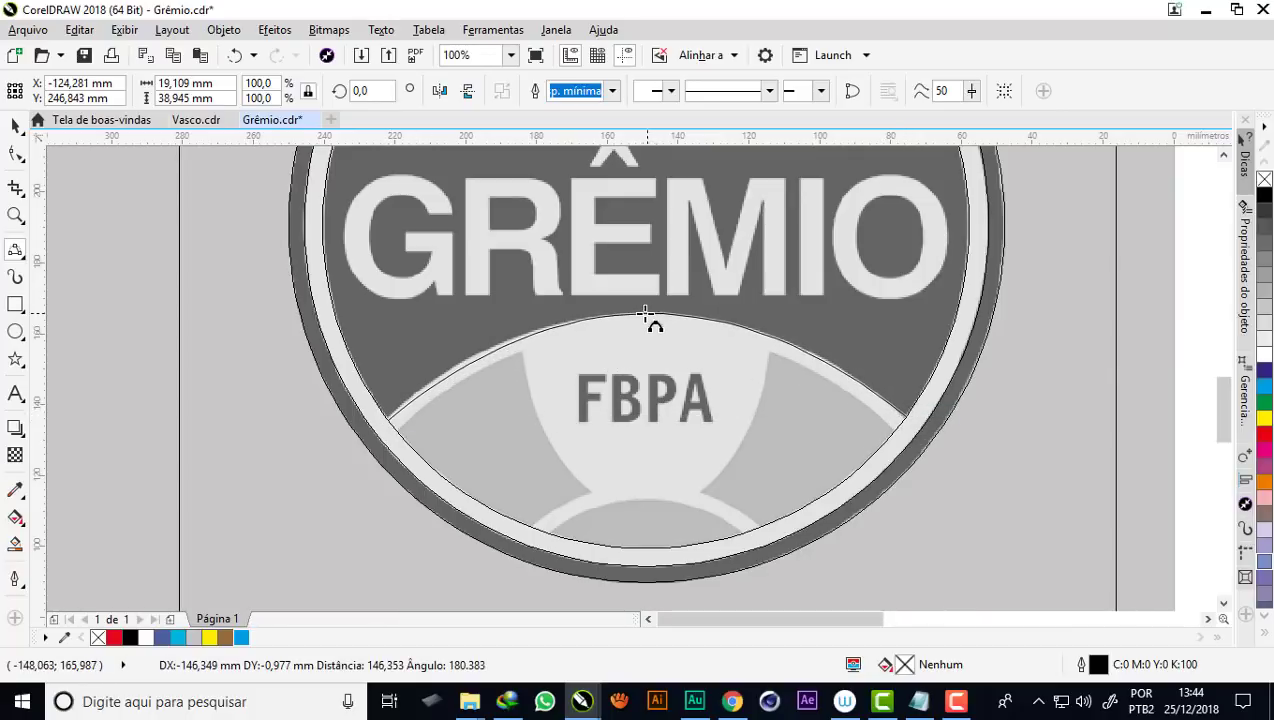
click(645, 313)
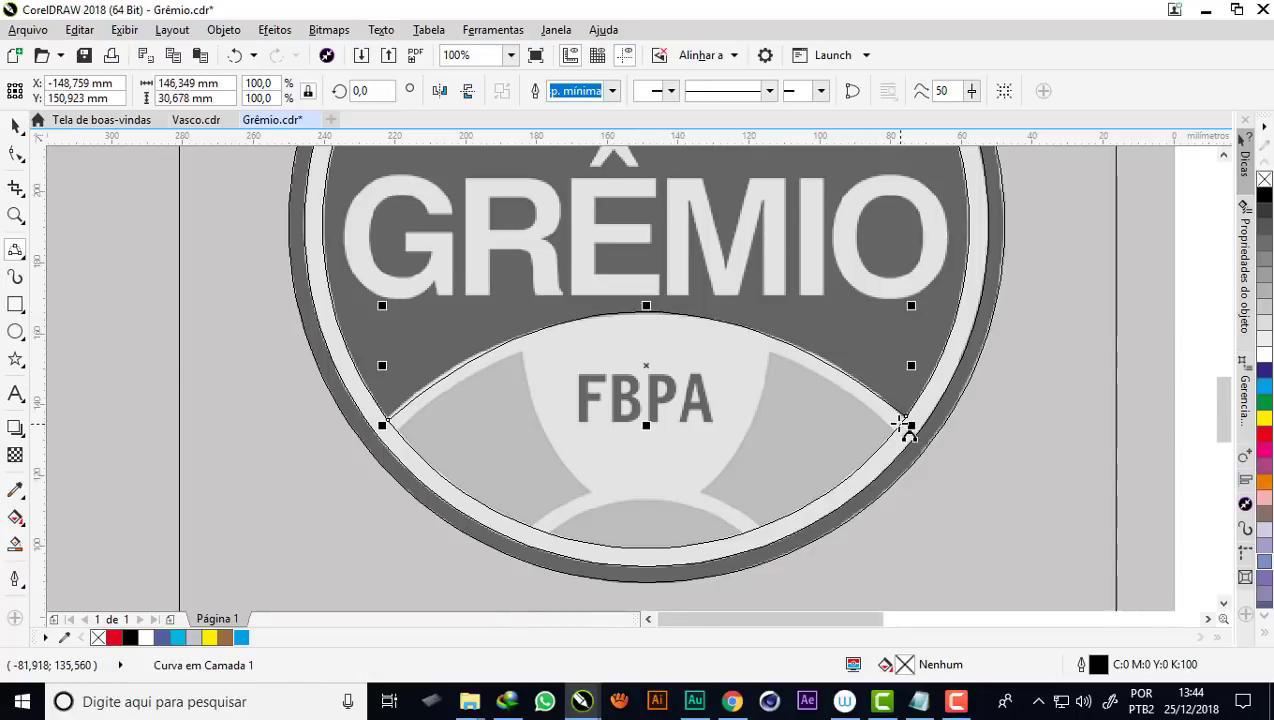
scroll(908, 422, up, 2)
scroll(960, 418, up, 2)
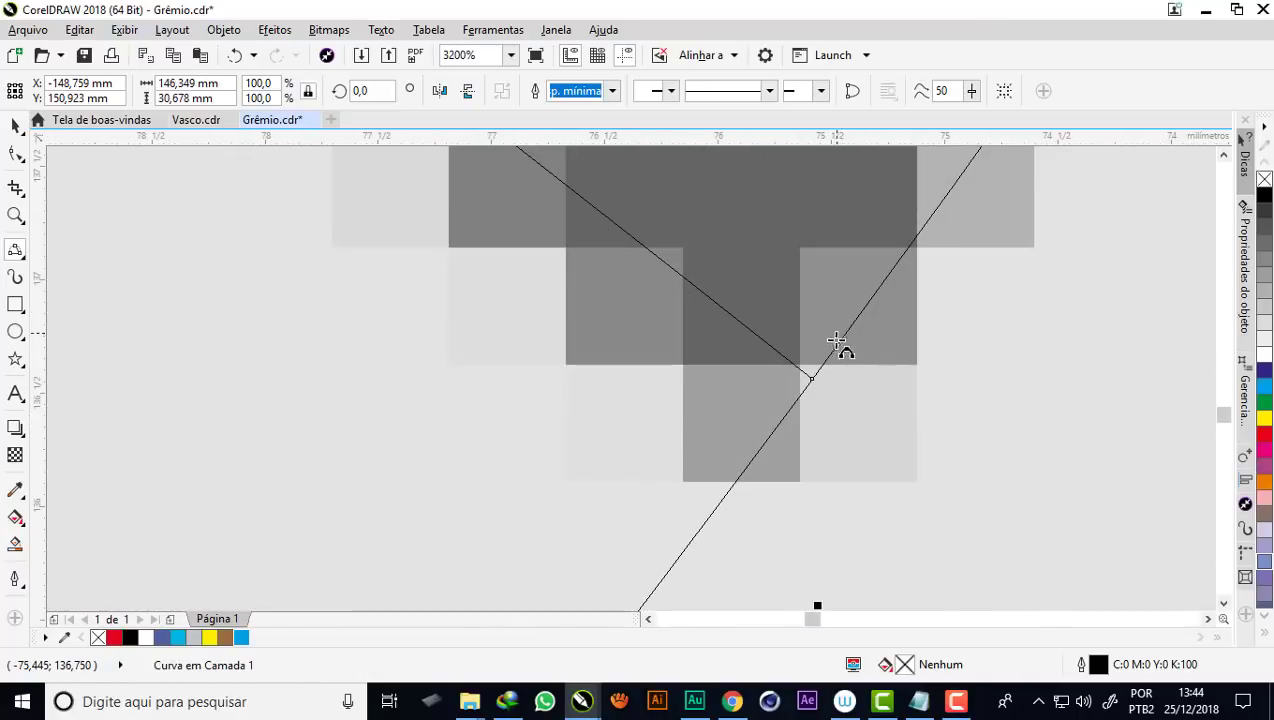
scroll(845, 350, up, 2)
scroll(810, 375, down, 1)
scroll(812, 374, down, 3)
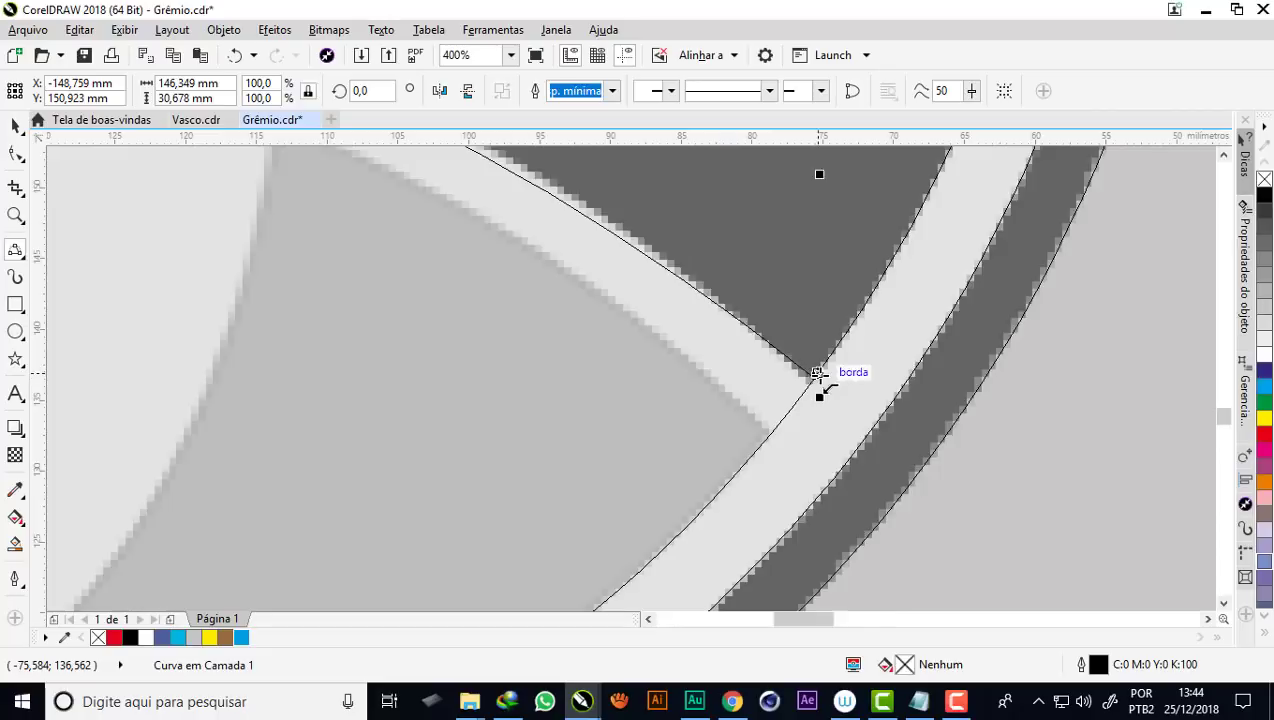
scroll(815, 372, down, 2)
scroll(313, 346, up, 1)
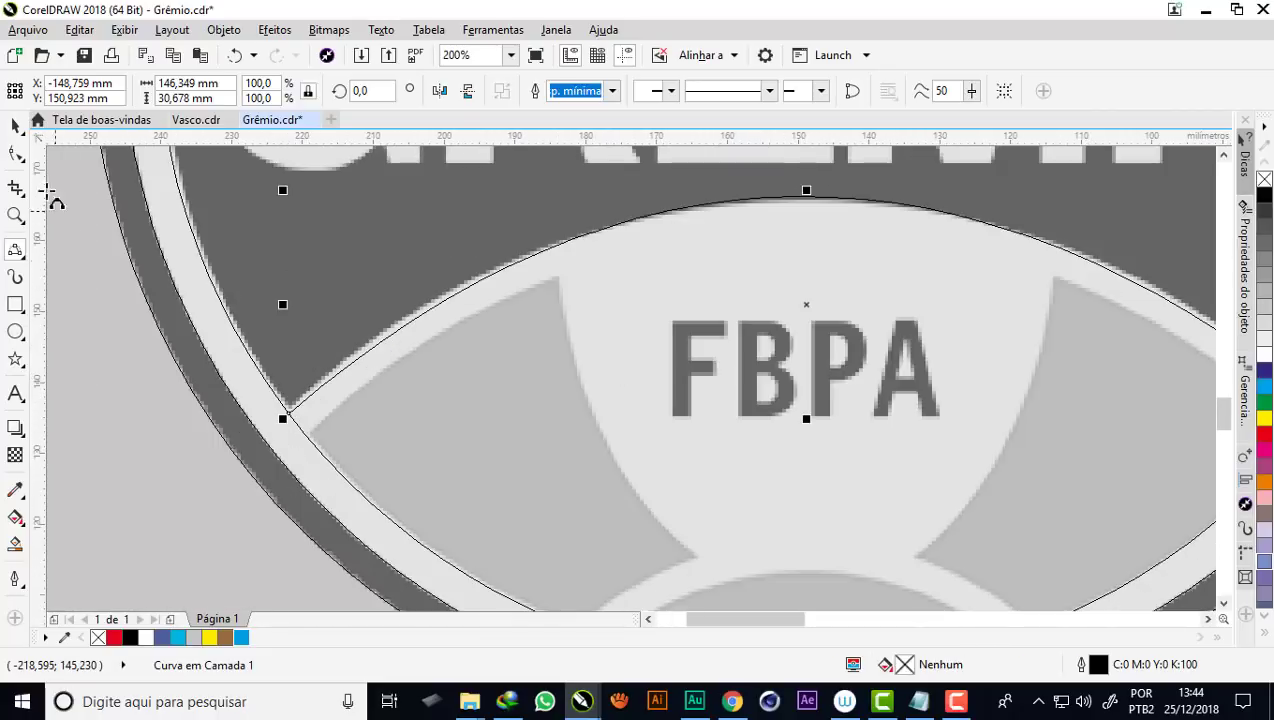
Nudge the FBPA arc's left end node onto the ring edge
click(15, 153)
scroll(258, 413, up, 1)
scroll(296, 421, up, 1)
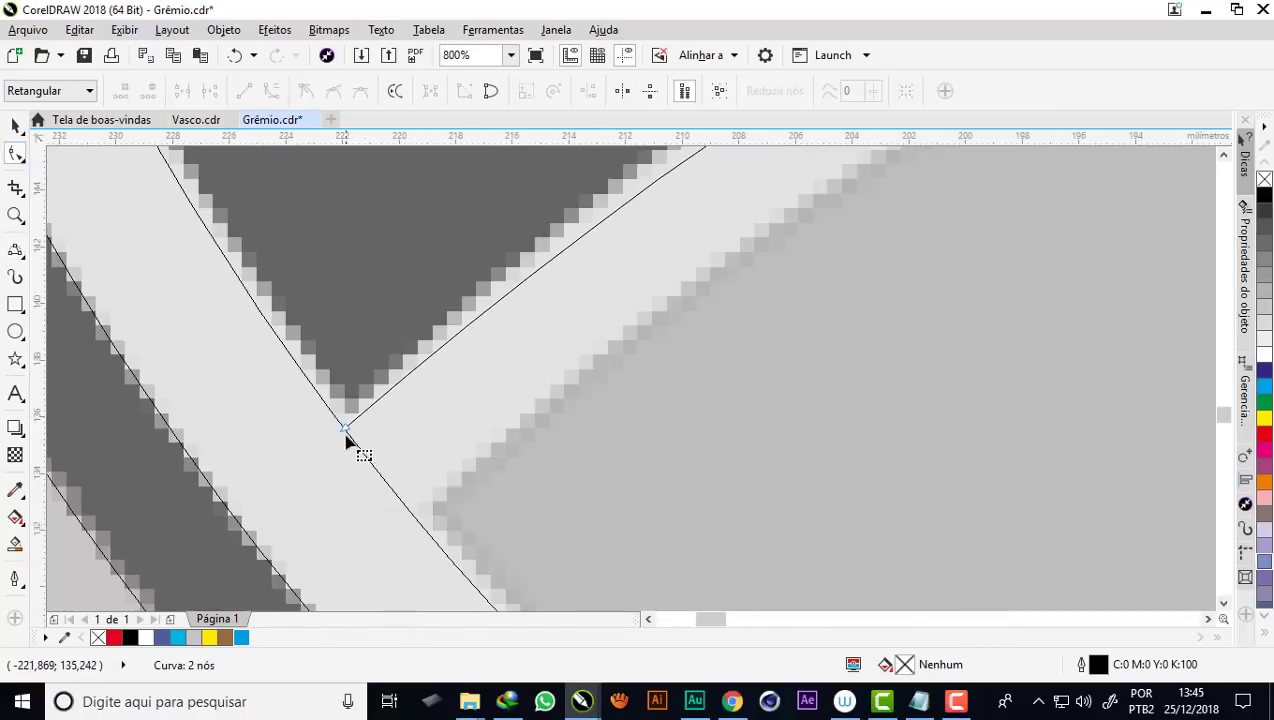
drag(345, 432, 336, 427)
scroll(337, 430, down, 2)
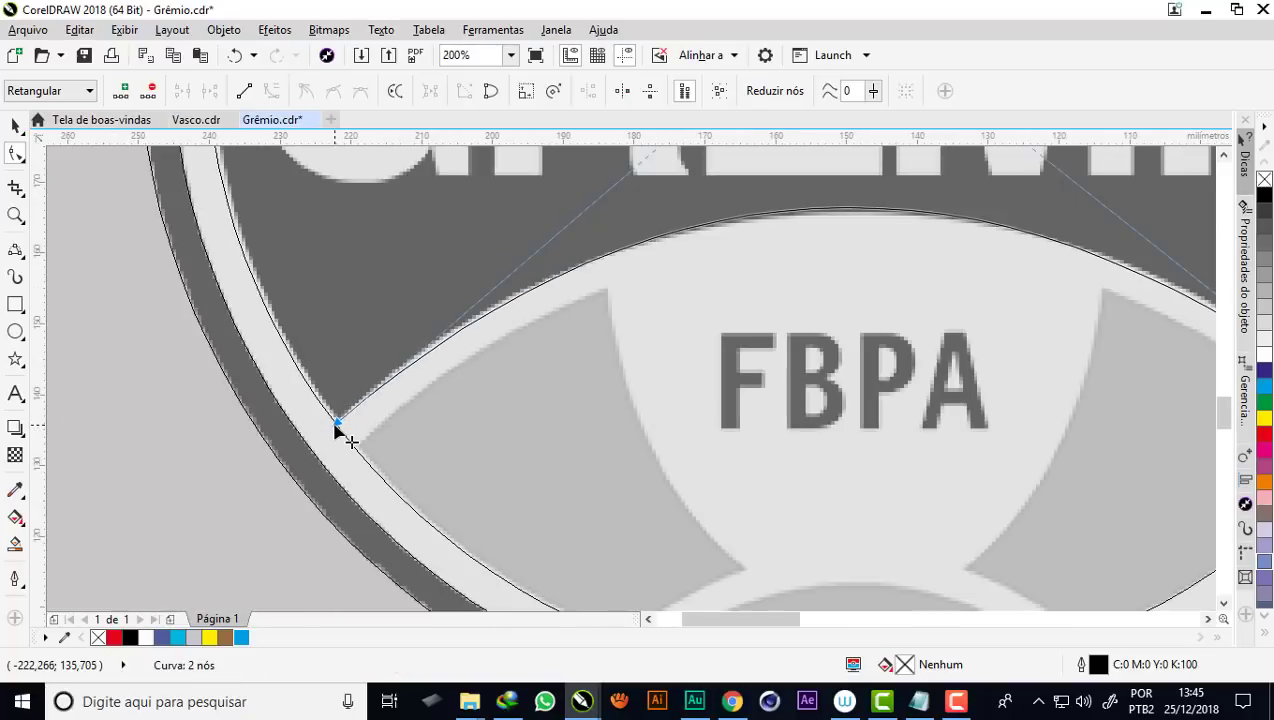
scroll(345, 430, down, 1)
scroll(577, 330, up, 1)
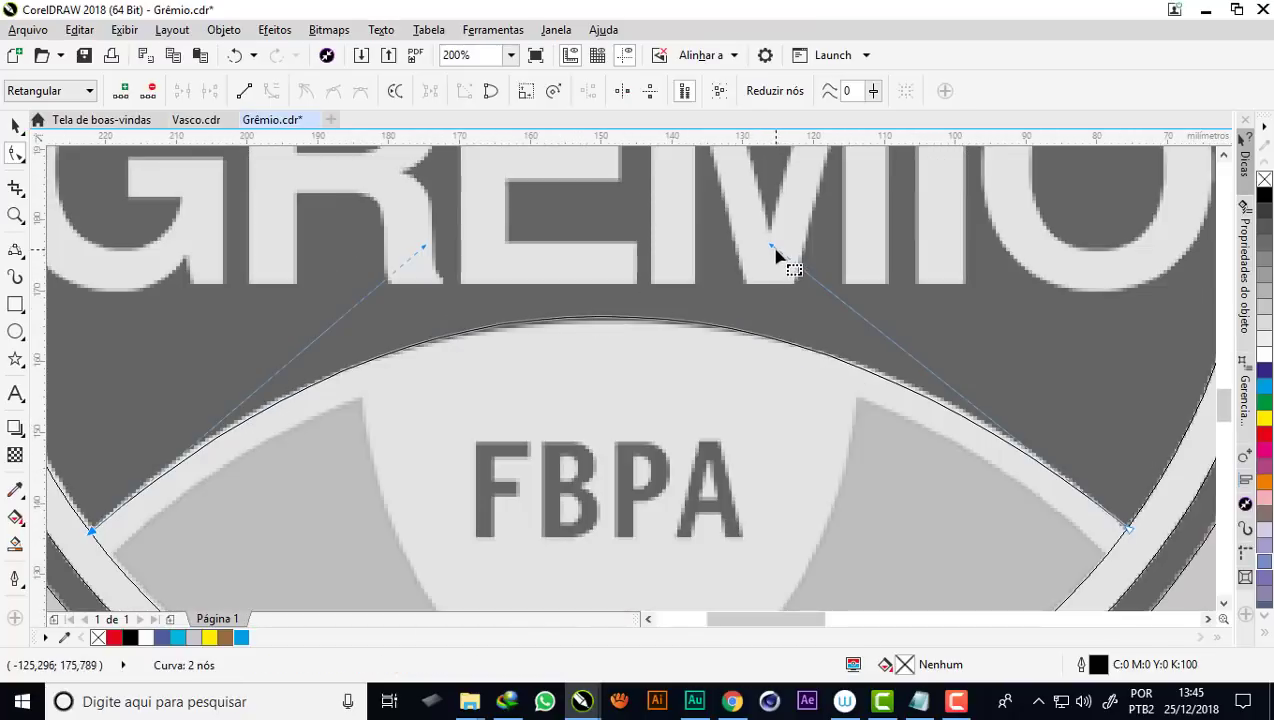
Bend both sides of the arc onto the GRÊMIO band edge, ending at 146,581 × 29,982 mm
drag(772, 247, 789, 254)
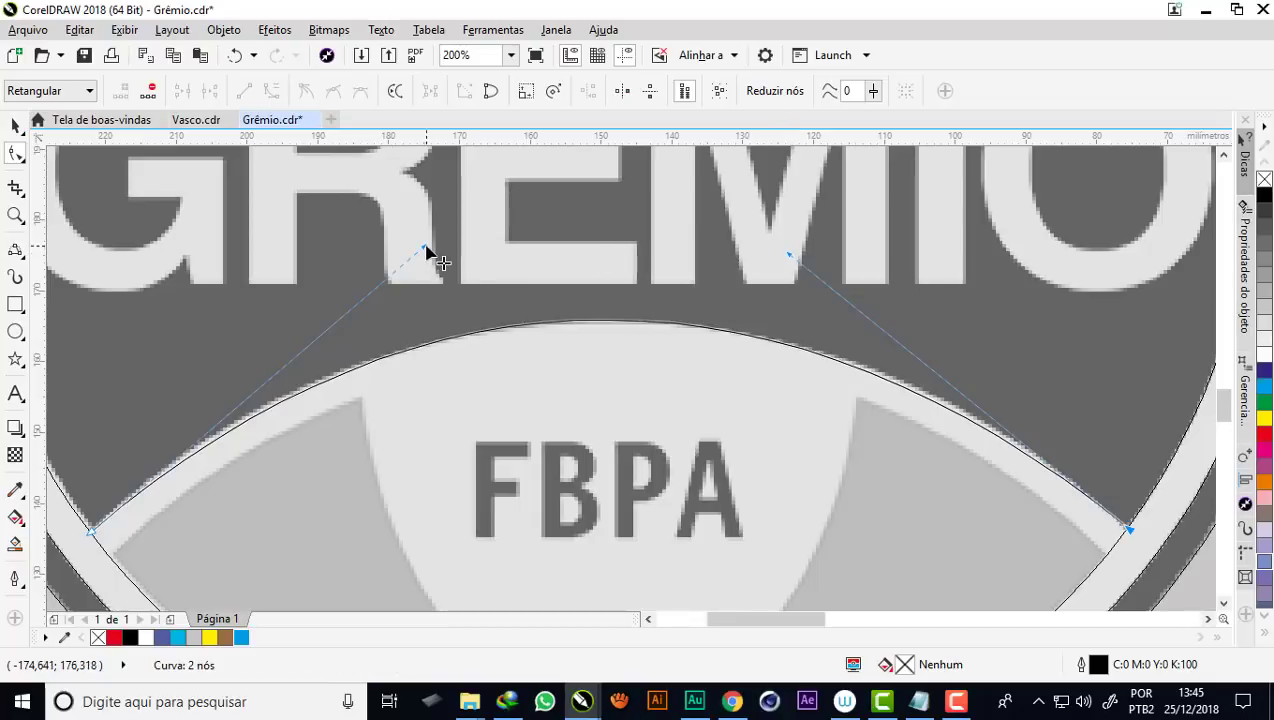
drag(424, 247, 396, 254)
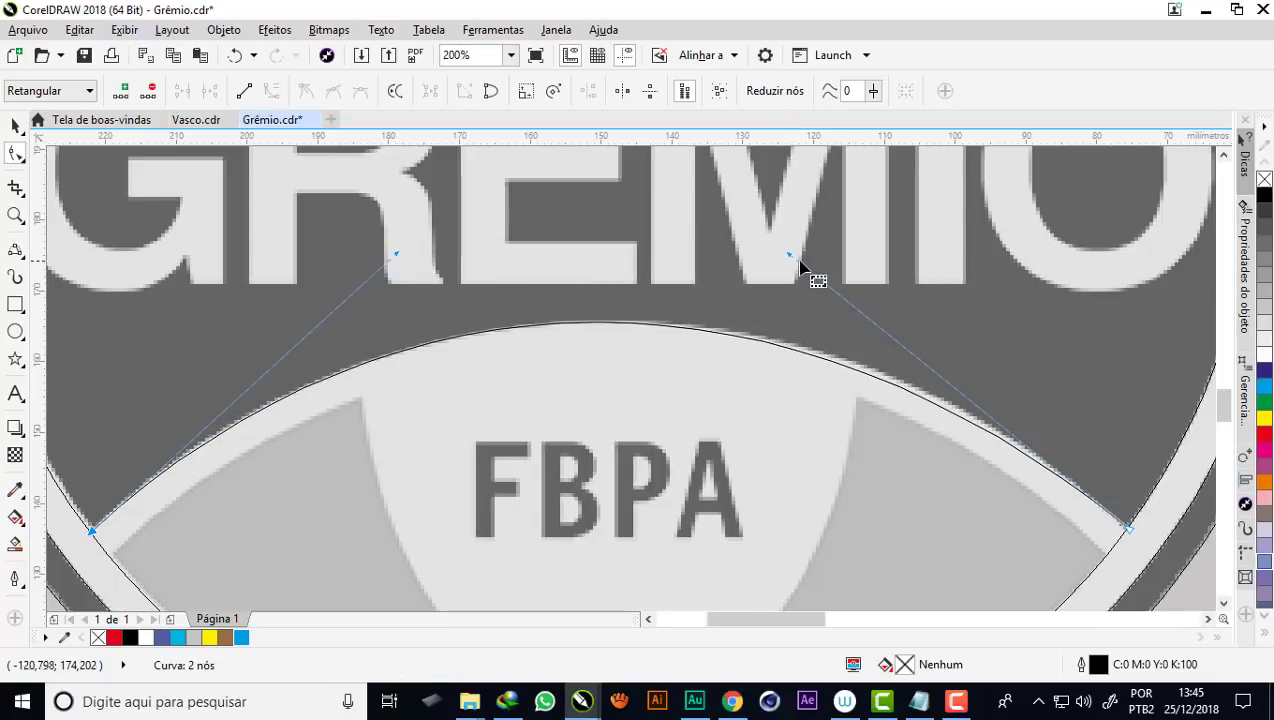
drag(789, 256, 819, 251)
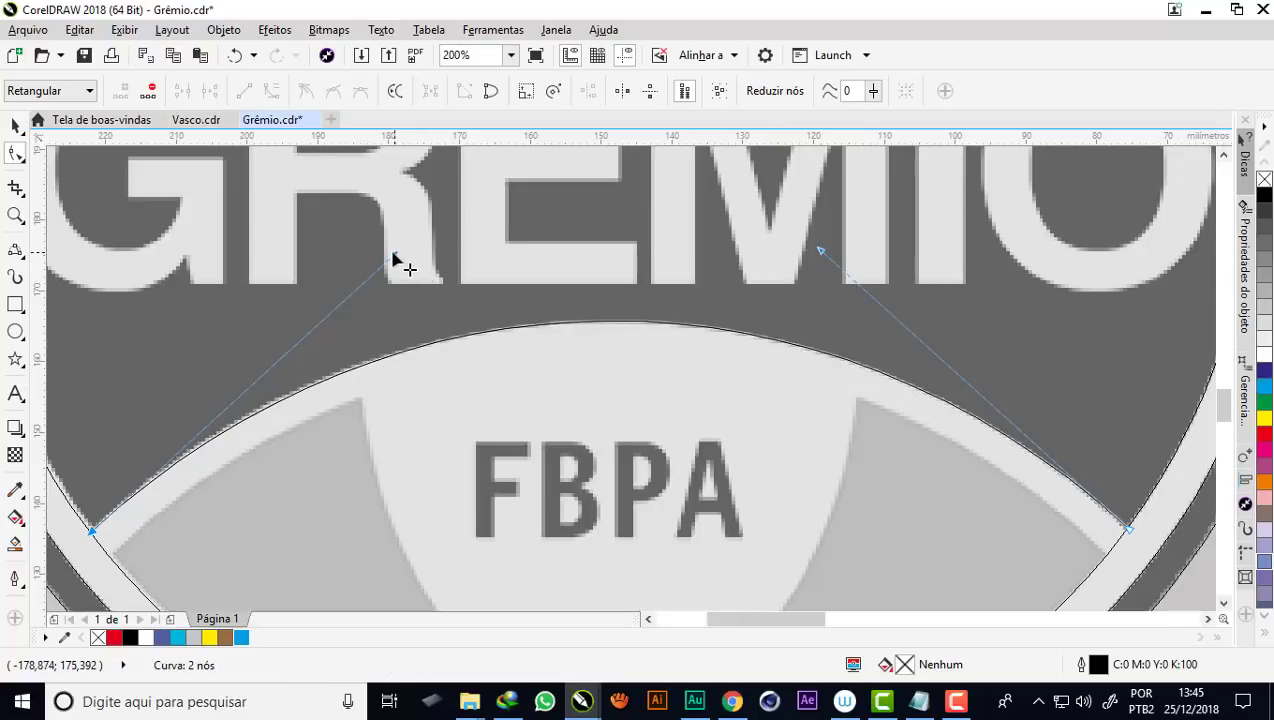
drag(396, 255, 377, 256)
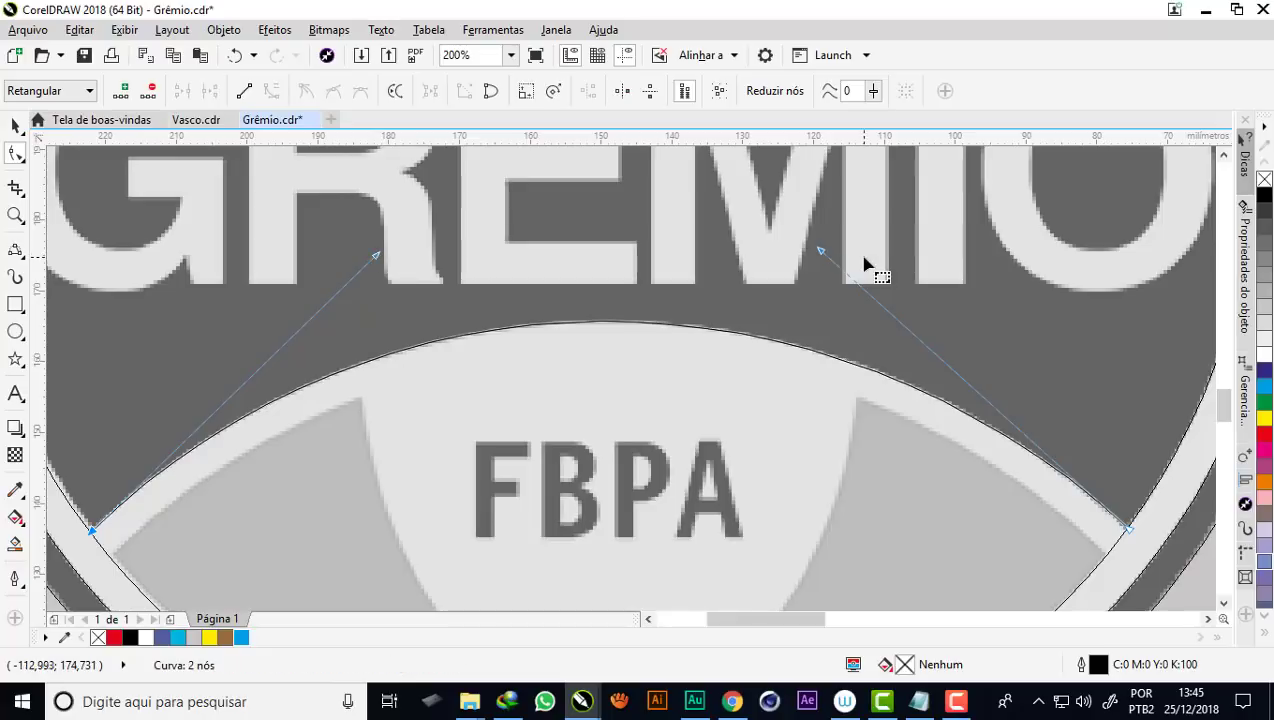
drag(820, 251, 820, 246)
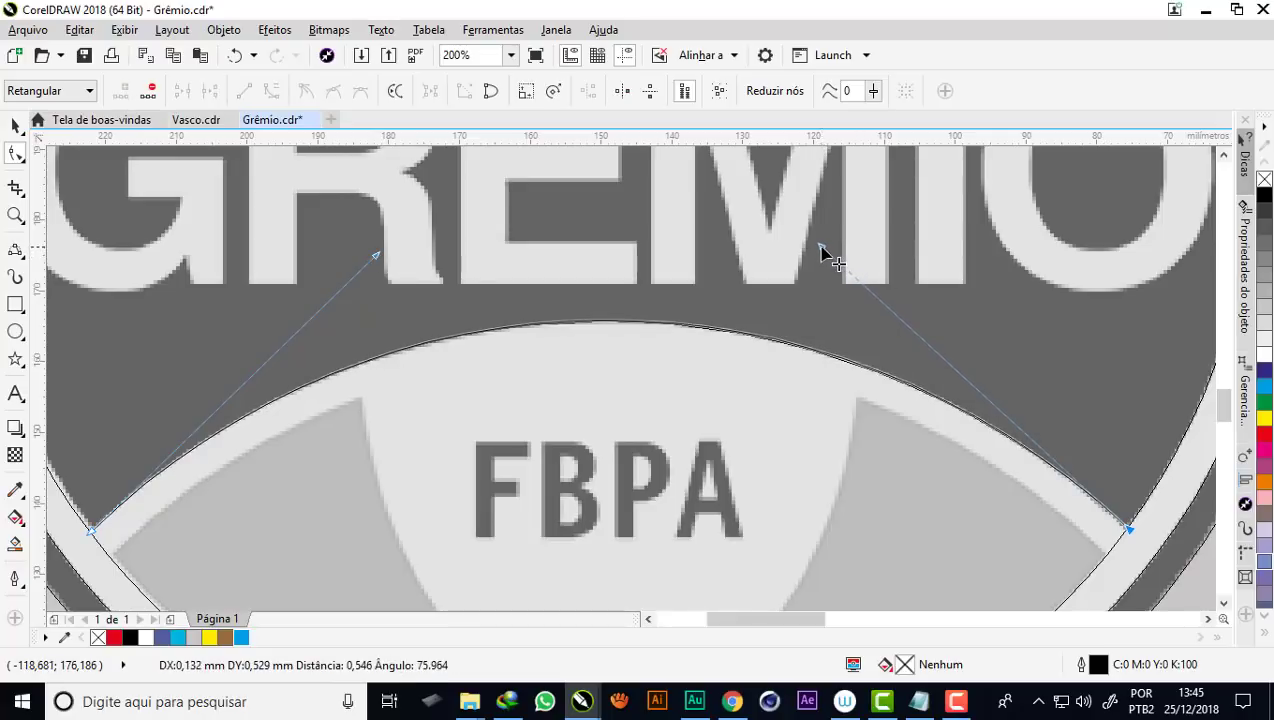
scroll(614, 336, down, 3)
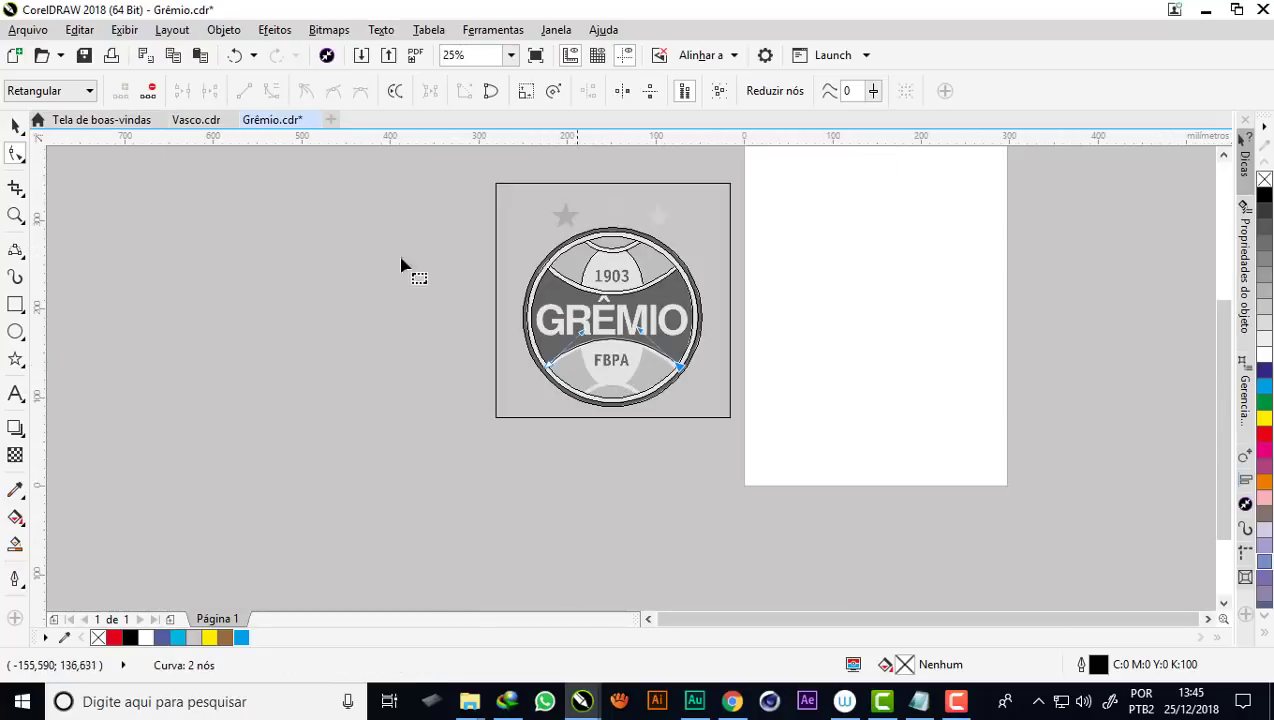
click(15, 125)
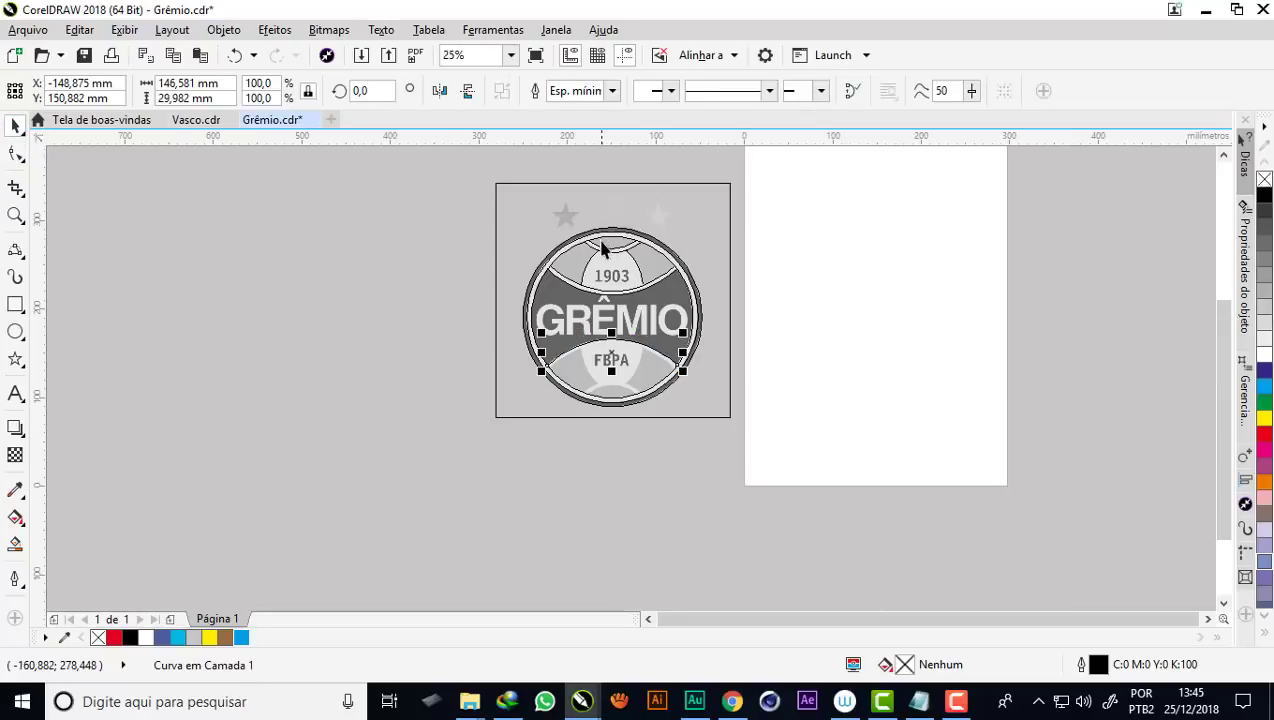
scroll(610, 275, up, 1)
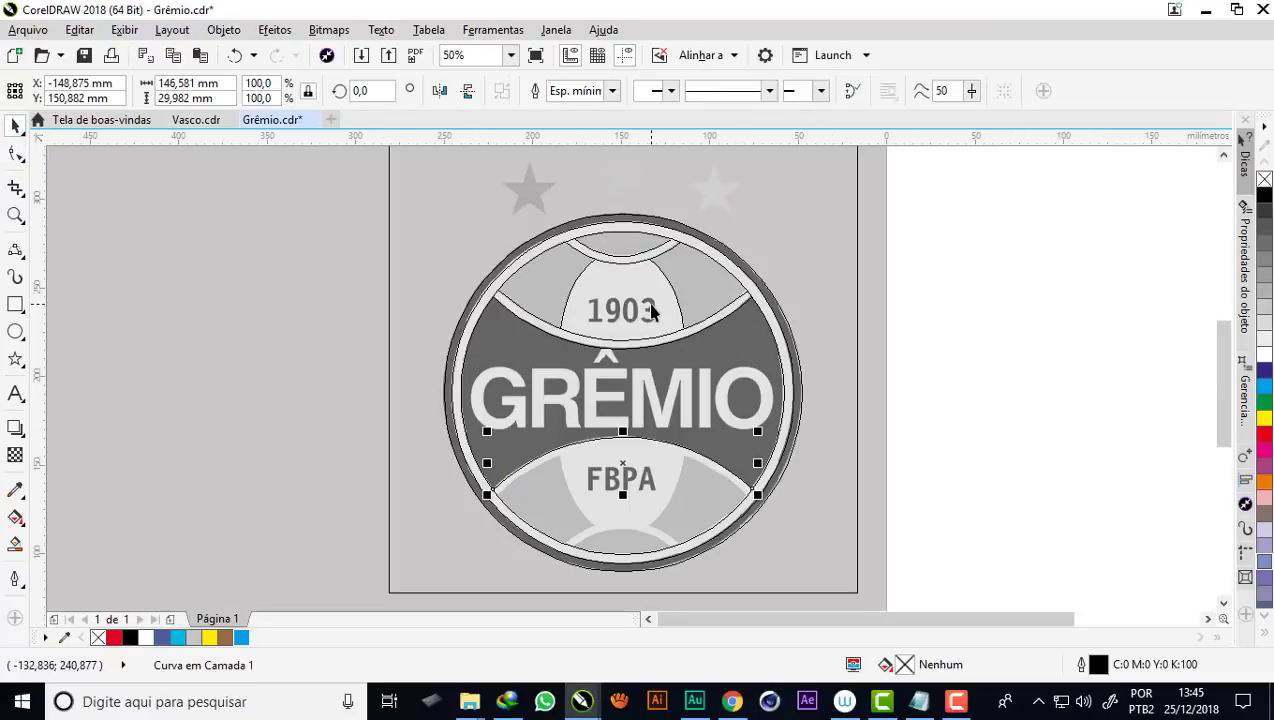
Switch the view from wireframe to Aperfeiçoado (enhanced) full-colour display
click(118, 32)
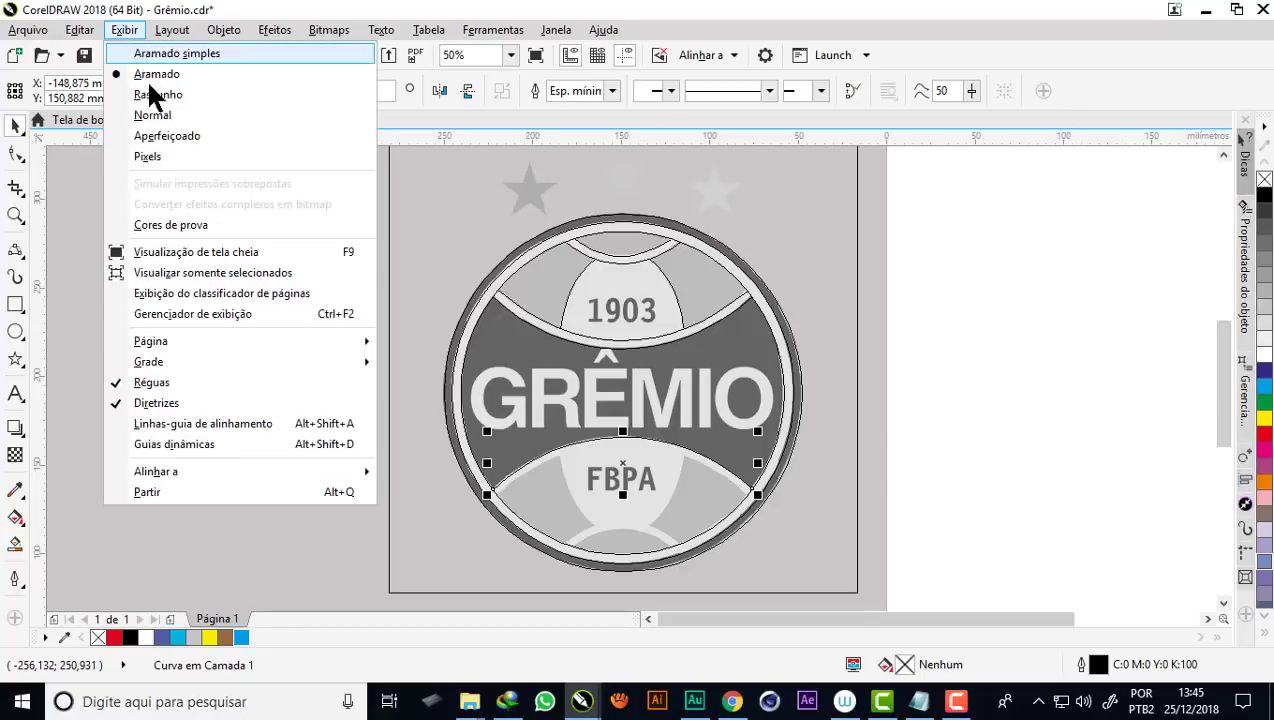
click(160, 137)
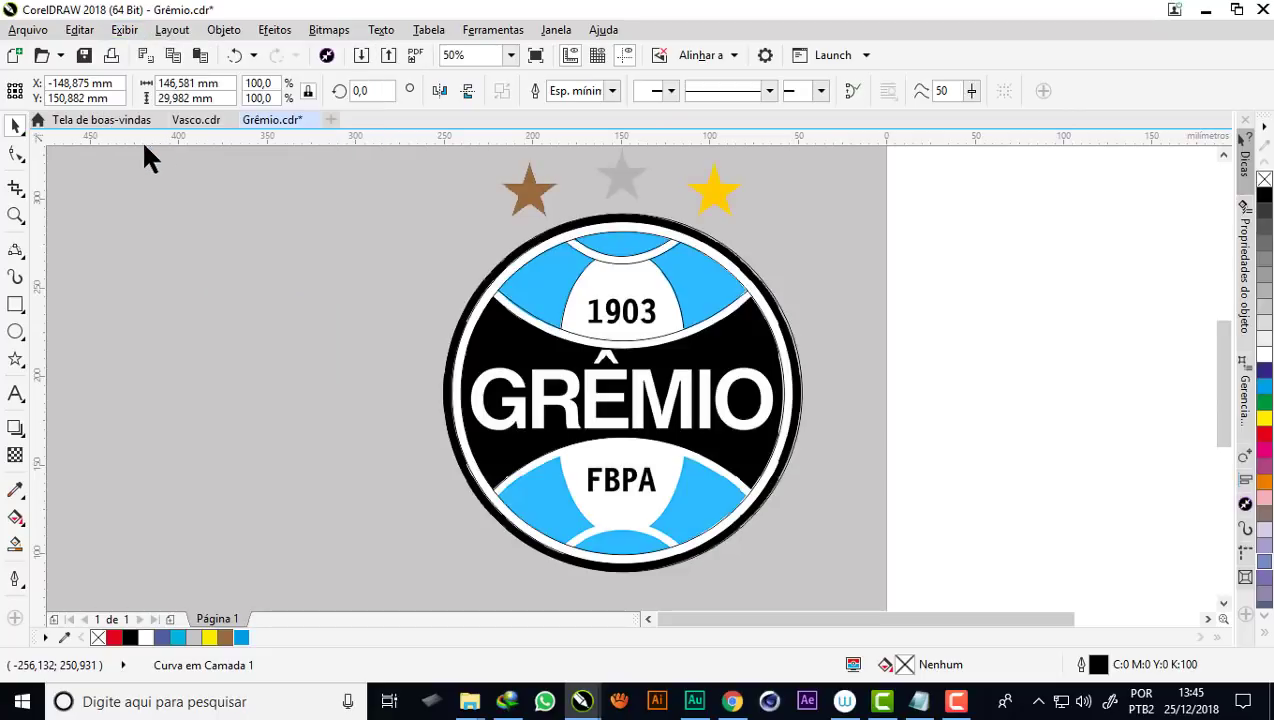
Smart-fill the upper-left segment and GRÊMIO band with blue #4F5FA1, undoing a stray central fill
click(16, 548)
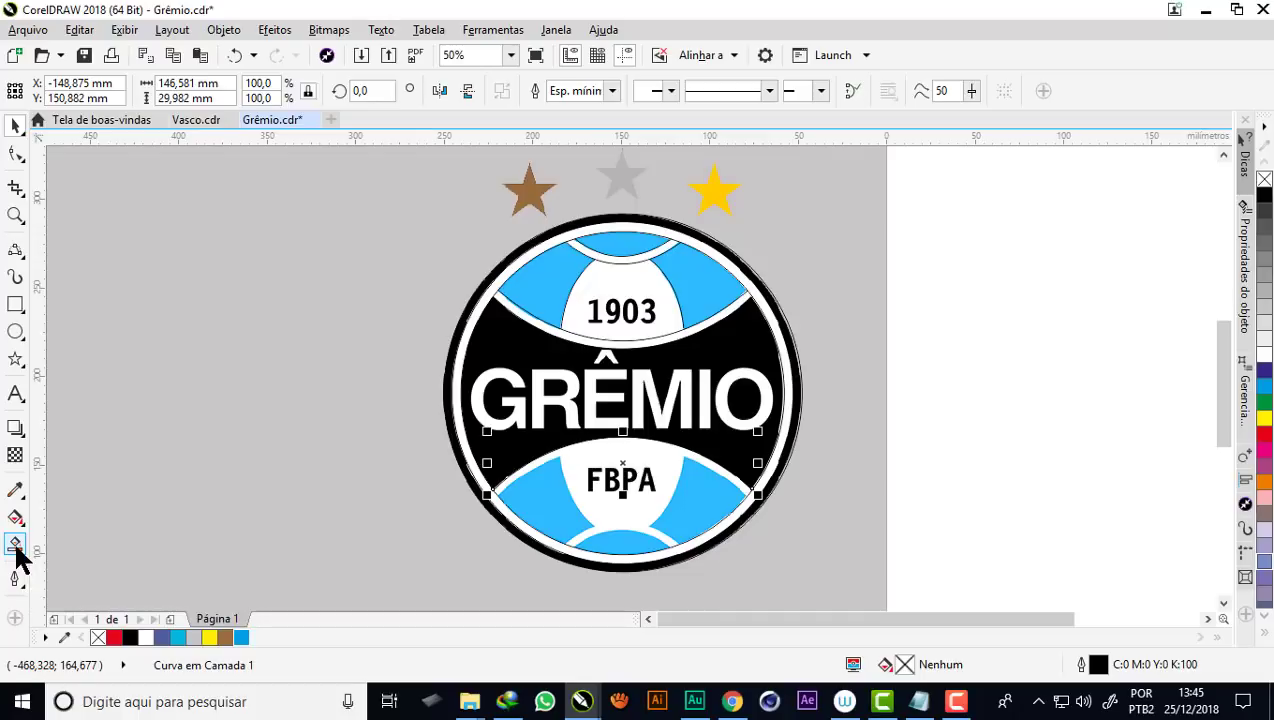
scroll(632, 249, up, 2)
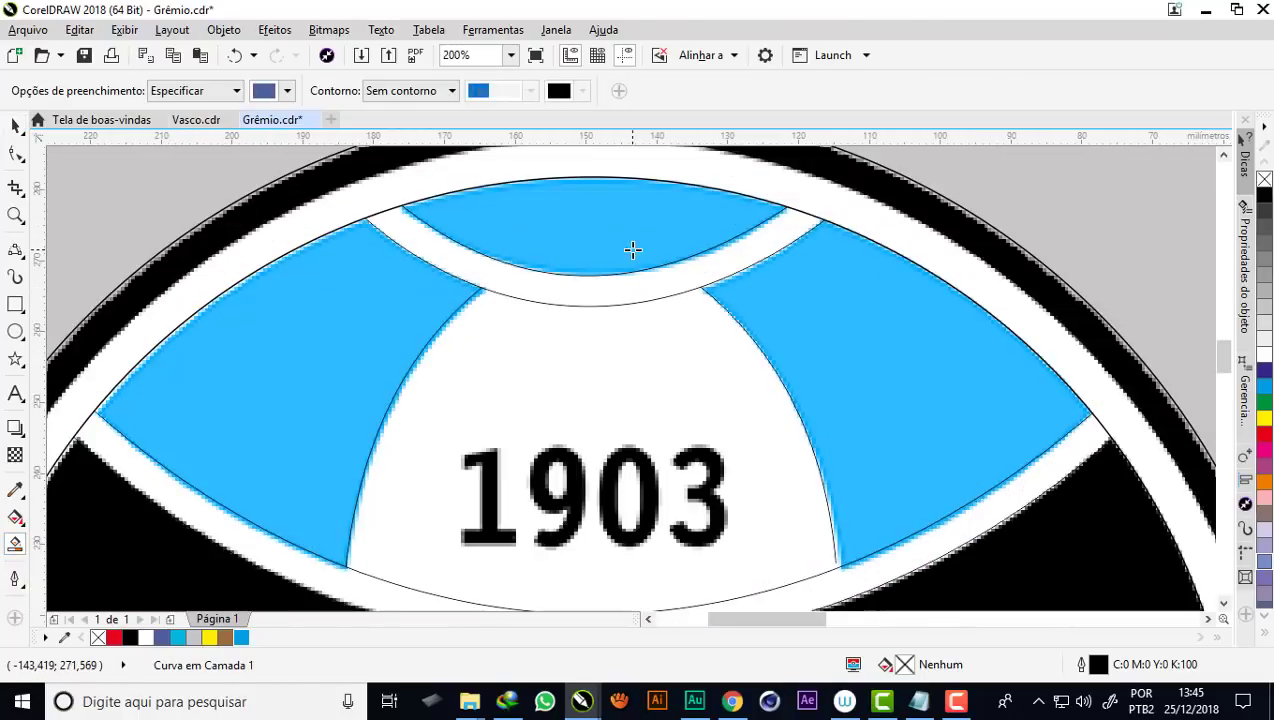
click(824, 348)
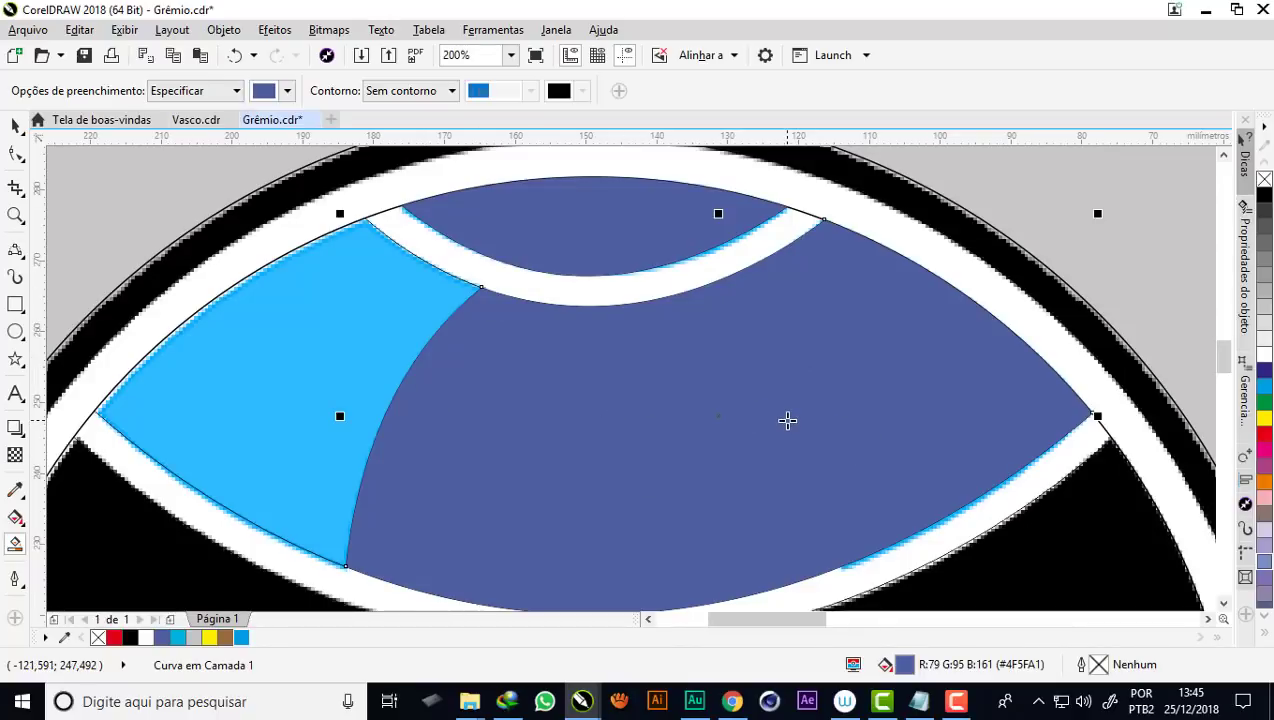
key(ctrl+z)
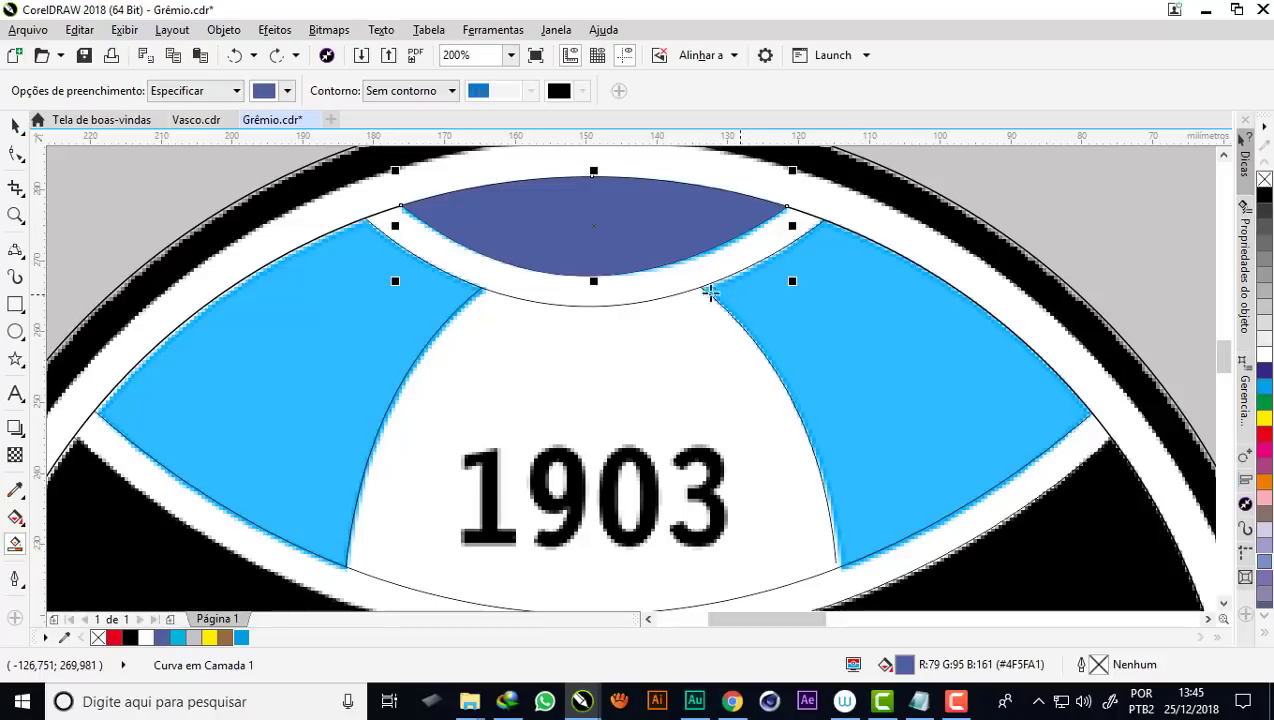
click(271, 326)
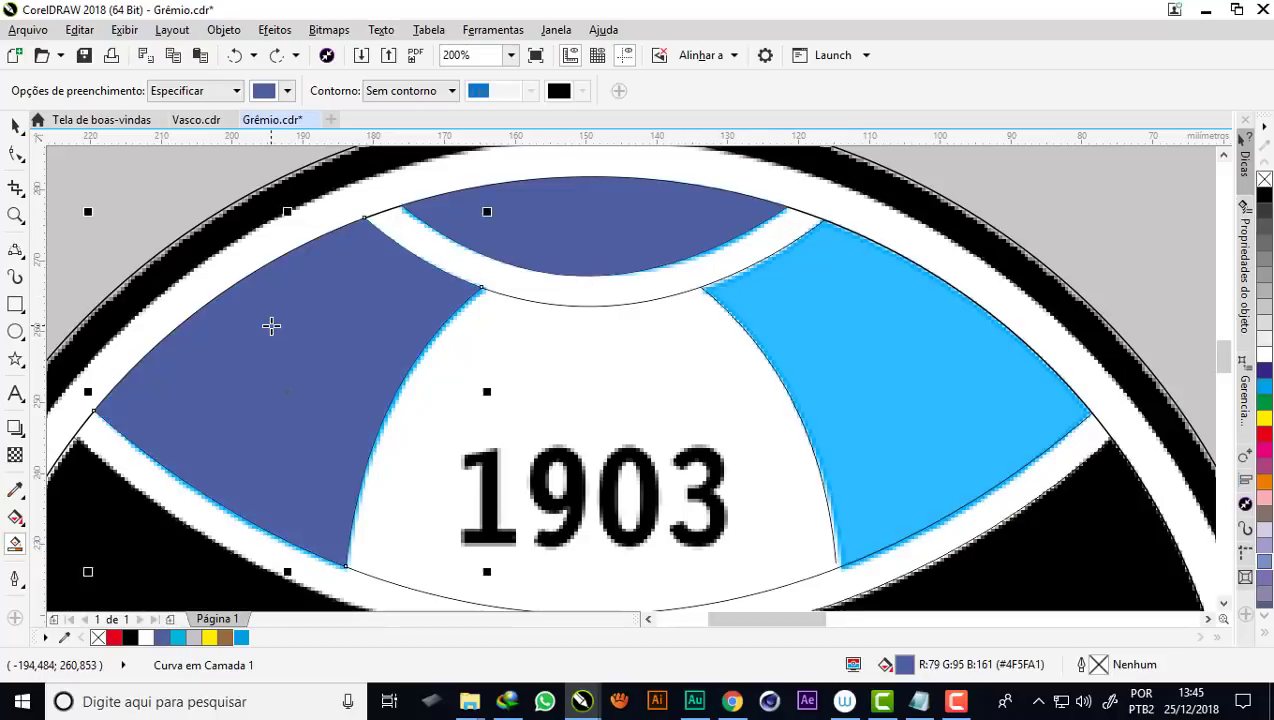
scroll(628, 200, down, 4)
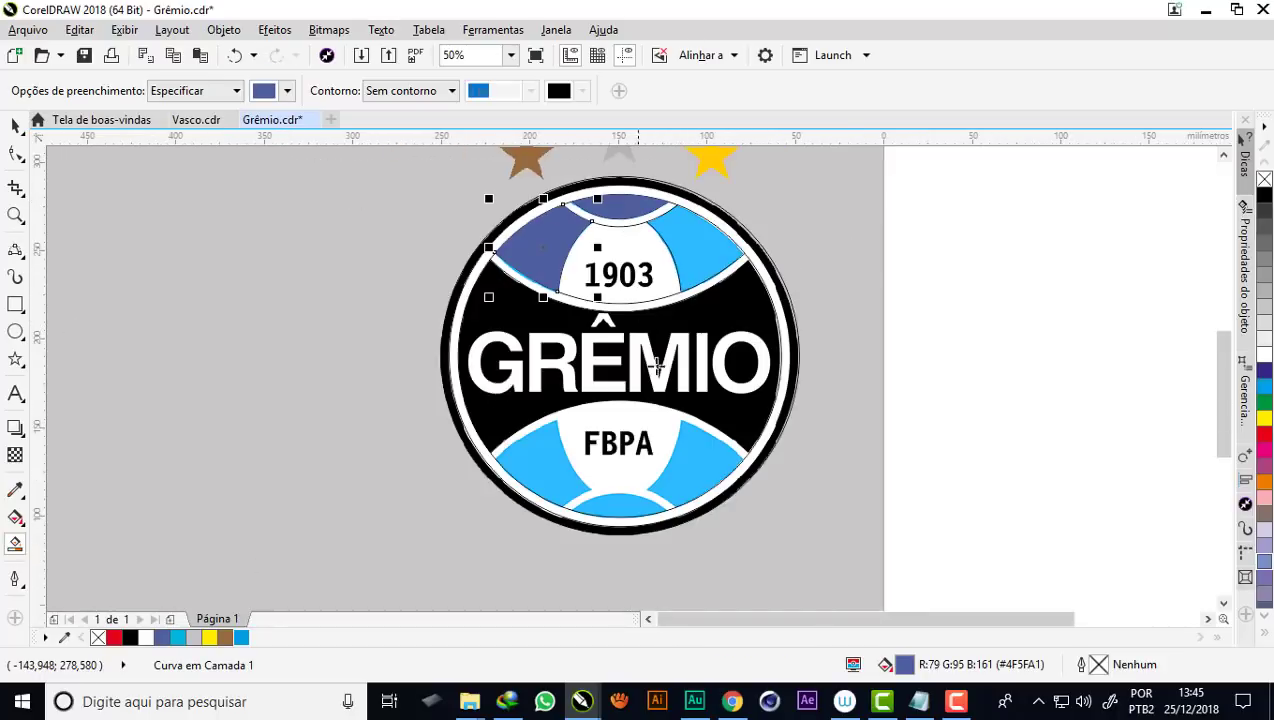
click(743, 320)
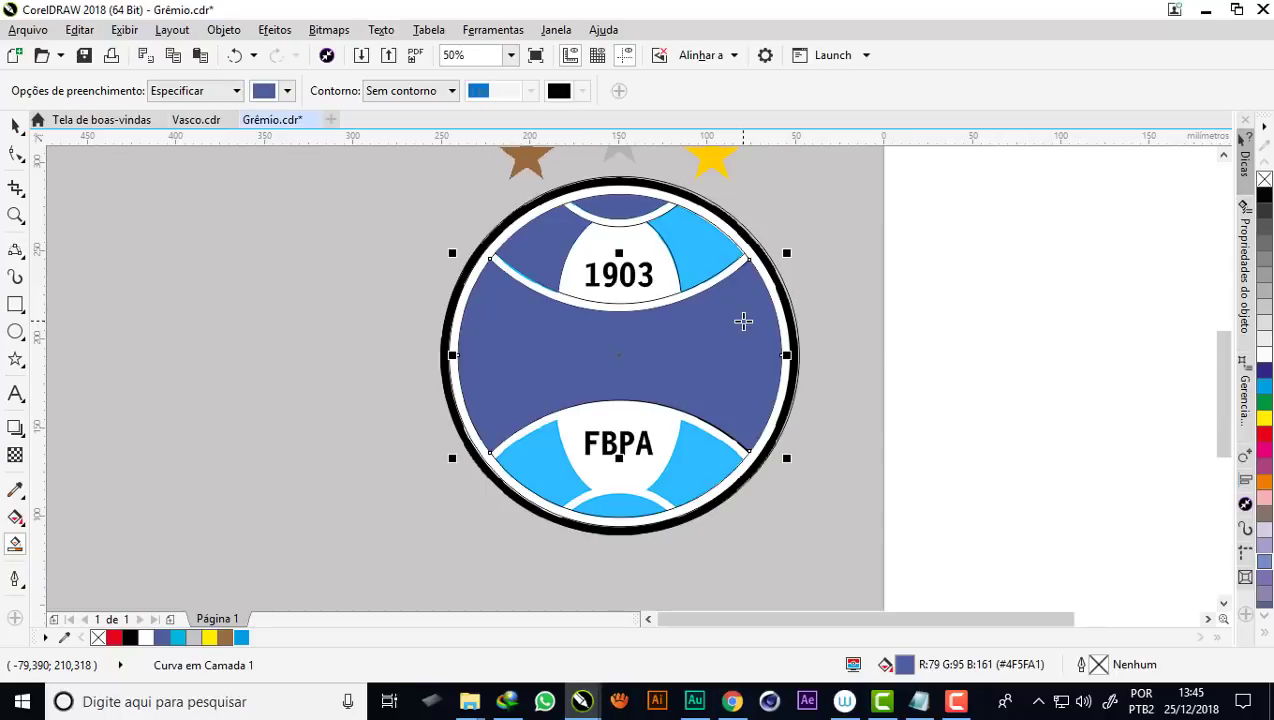
scroll(691, 218, up, 2)
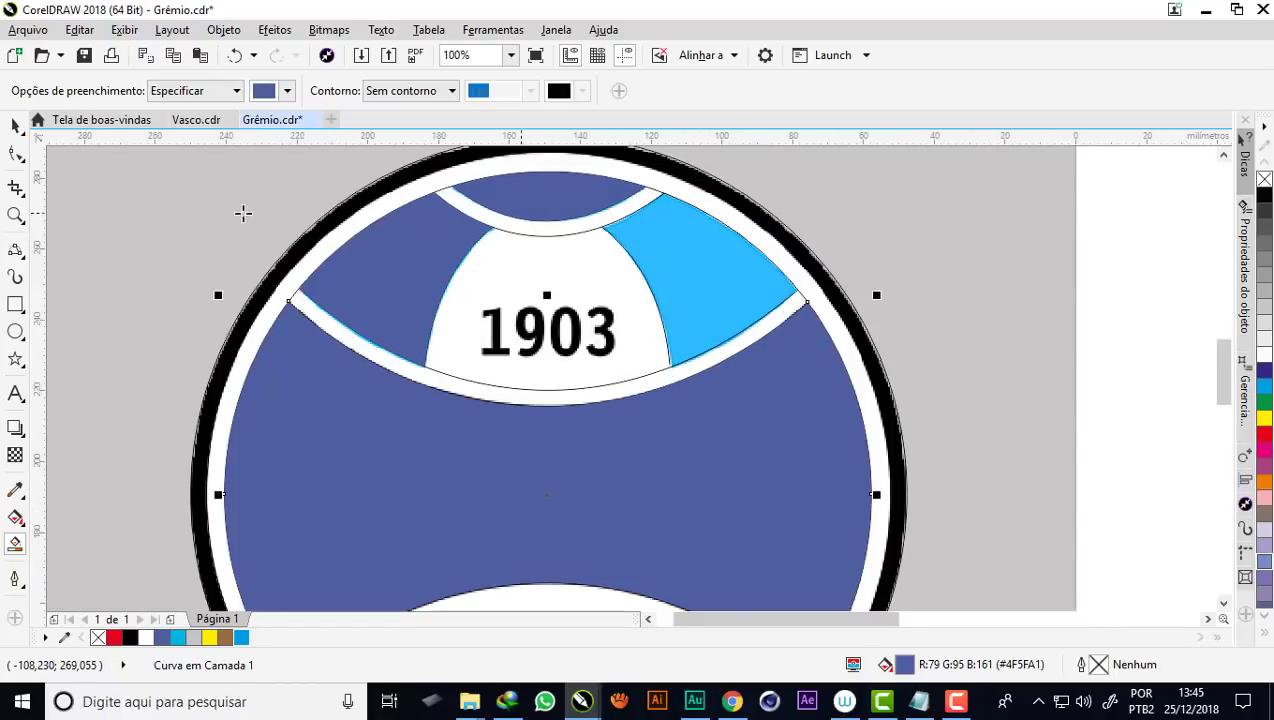
Zoom in and select the short side line of the upper-right cyan segment
click(16, 155)
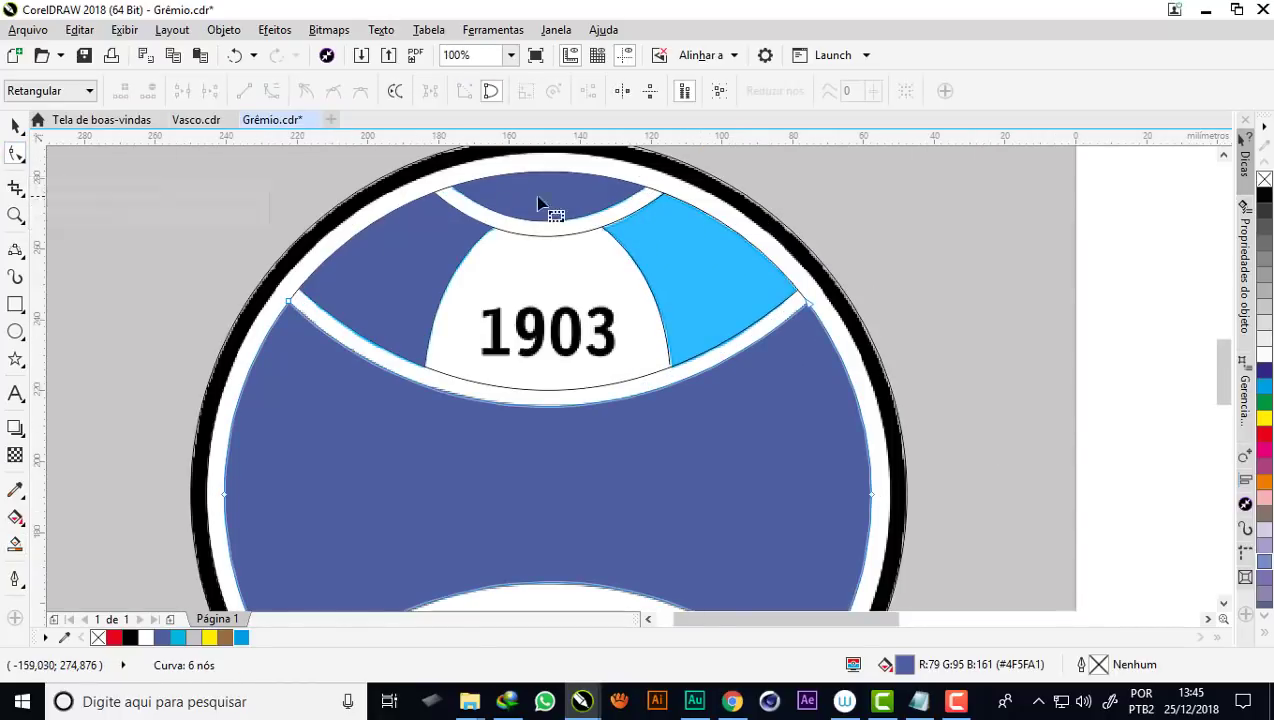
scroll(545, 205, up, 2)
scroll(608, 222, up, 2)
scroll(580, 270, up, 4)
scroll(549, 262, up, 5)
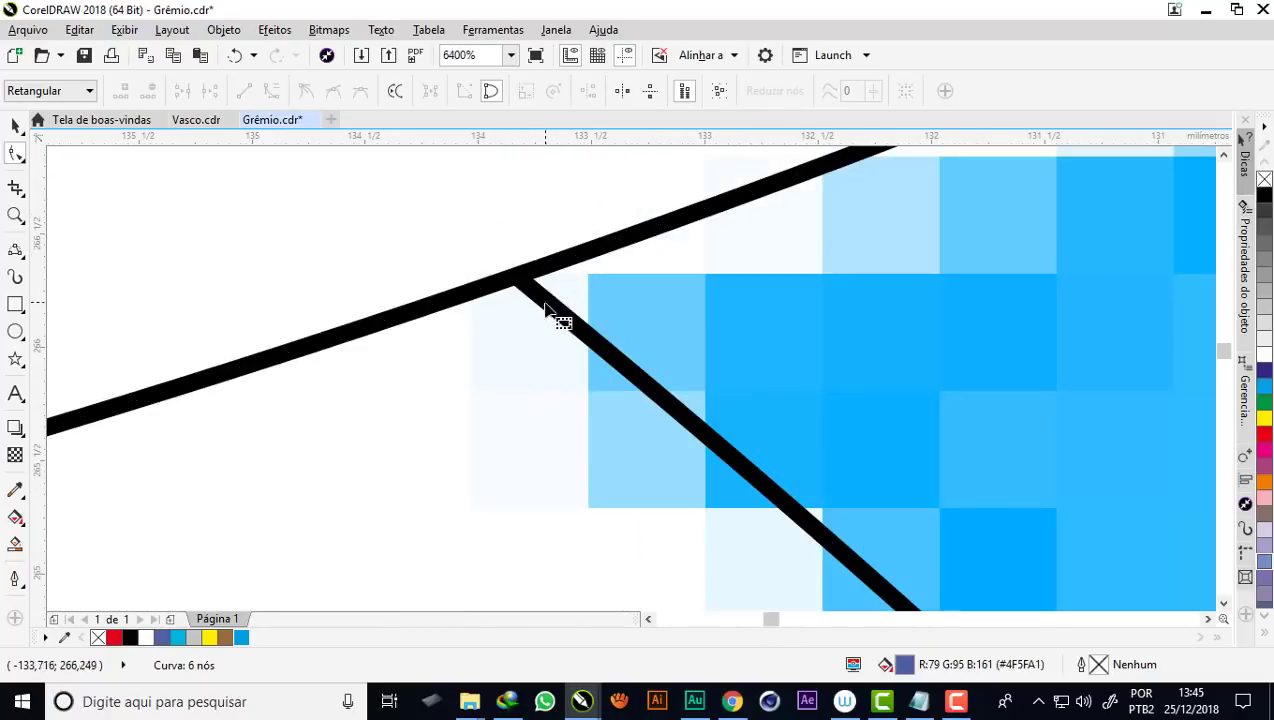
click(541, 296)
Drag the line's lower end node onto the curved band arc, closing the gap
scroll(517, 281, up, 1)
scroll(517, 281, down, 7)
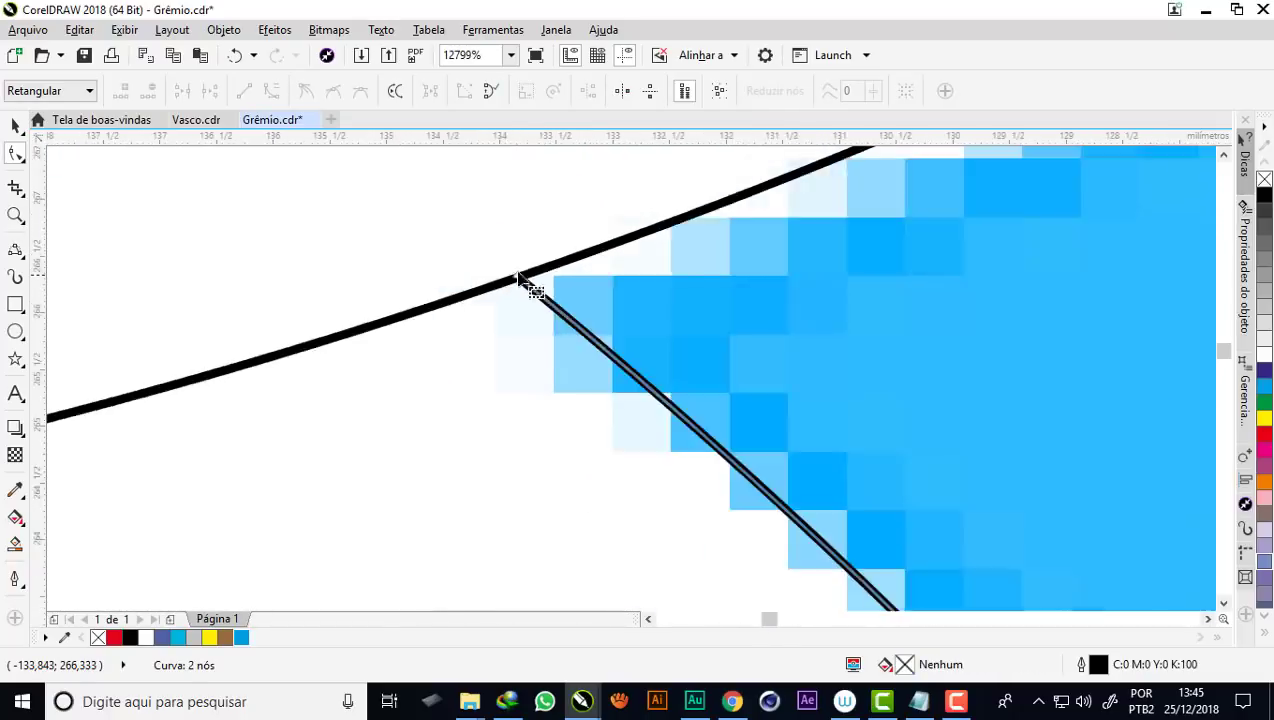
scroll(546, 270, down, 5)
scroll(597, 398, down, 2)
scroll(603, 405, up, 6)
scroll(603, 405, up, 2)
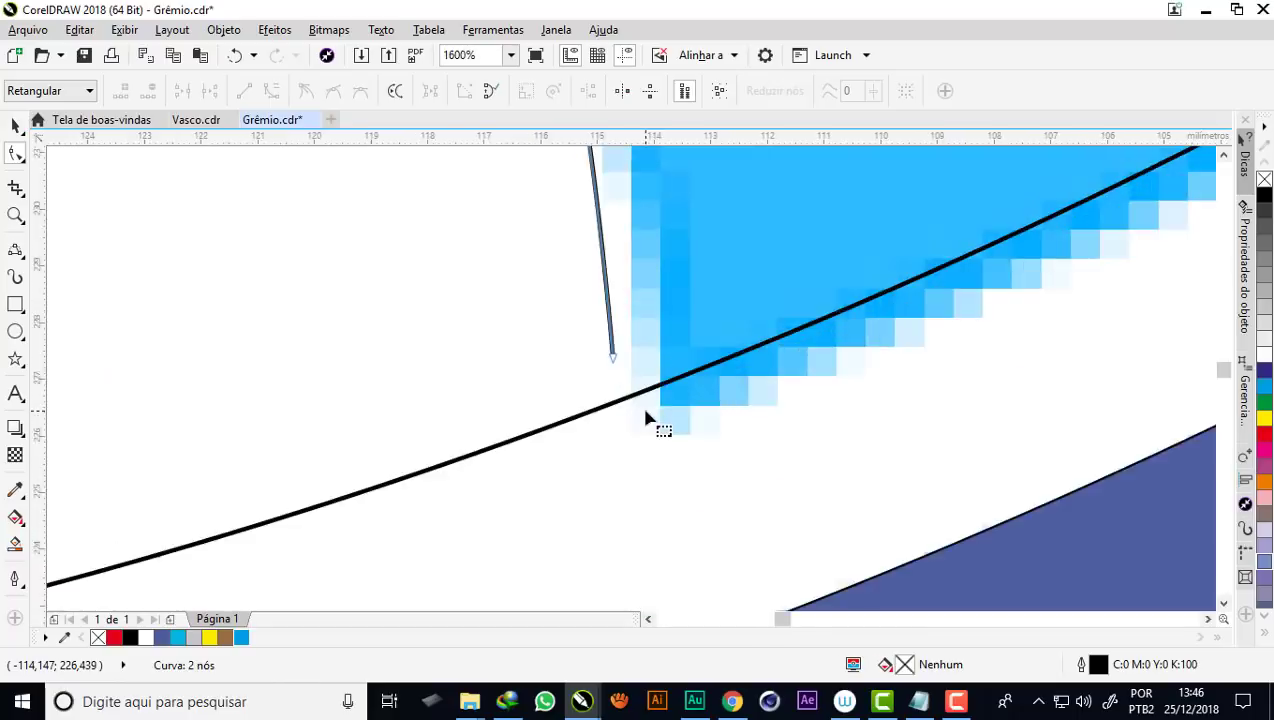
scroll(648, 414, up, 2)
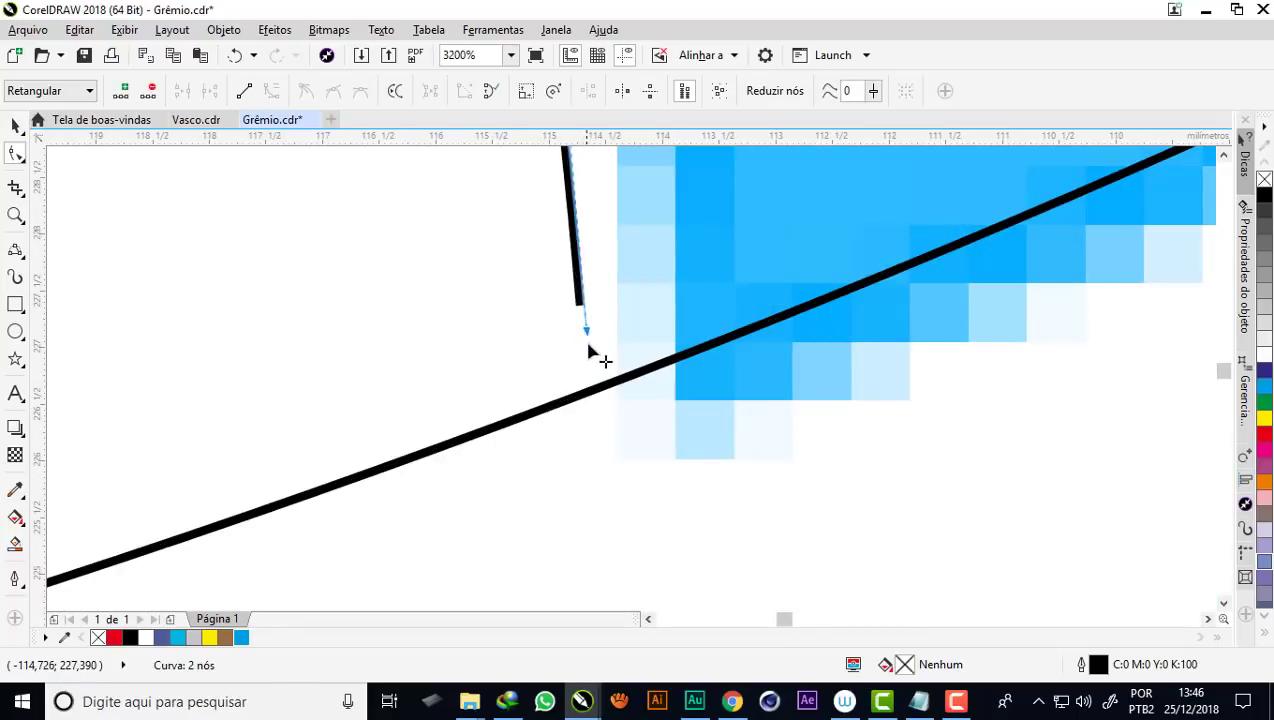
drag(579, 308, 597, 390)
scroll(597, 392, down, 1)
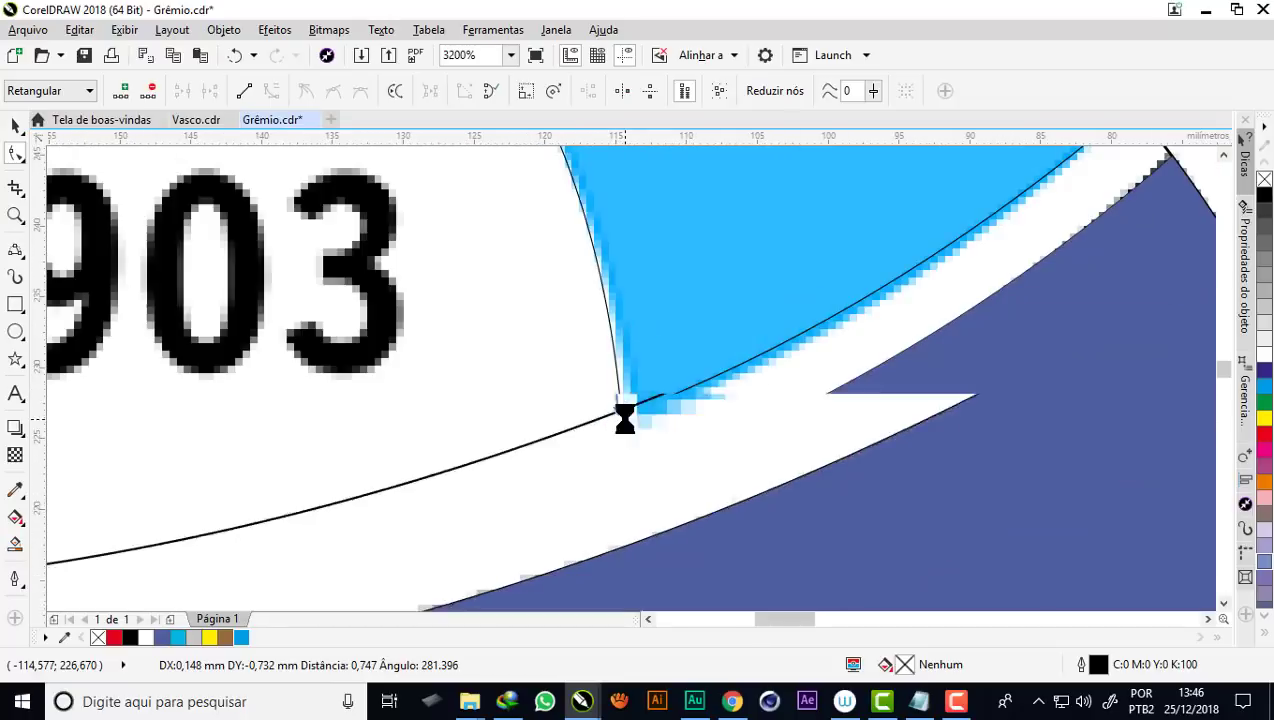
scroll(615, 410, down, 3)
scroll(627, 400, down, 1)
scroll(620, 360, up, 1)
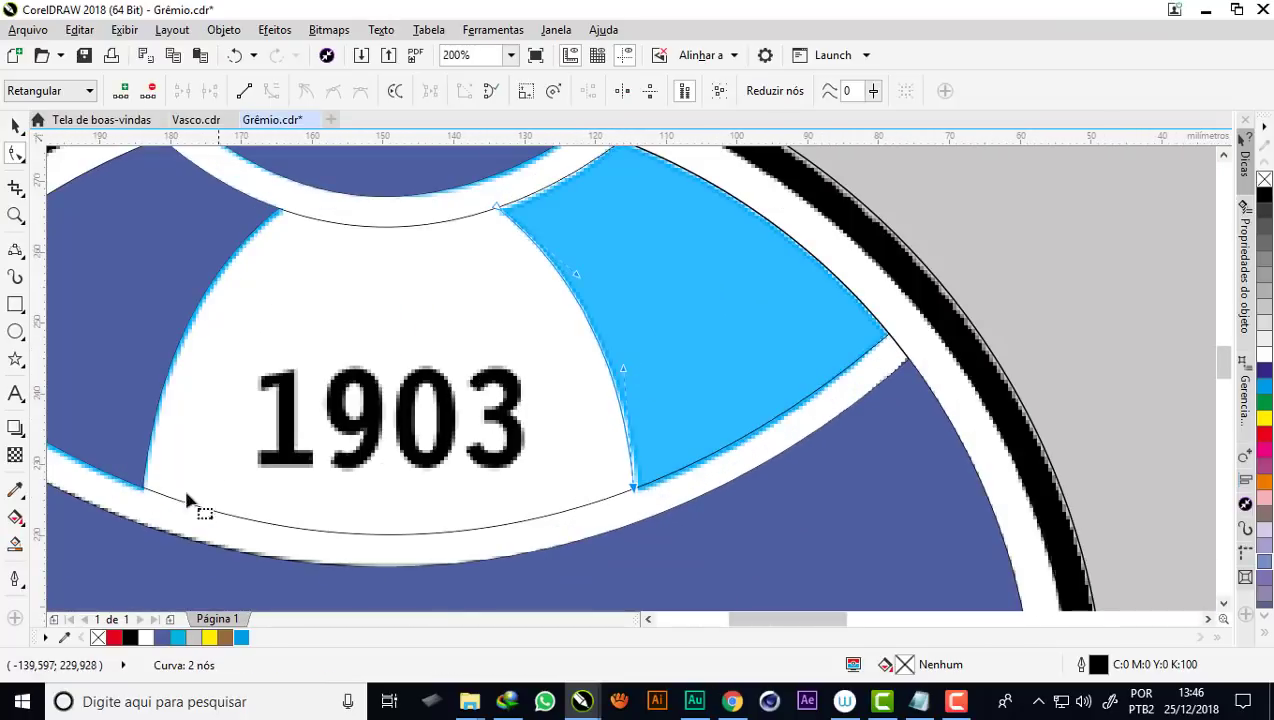
Fill the upper-right segment beside the 1903 panel with blue #4F5FA1
click(17, 548)
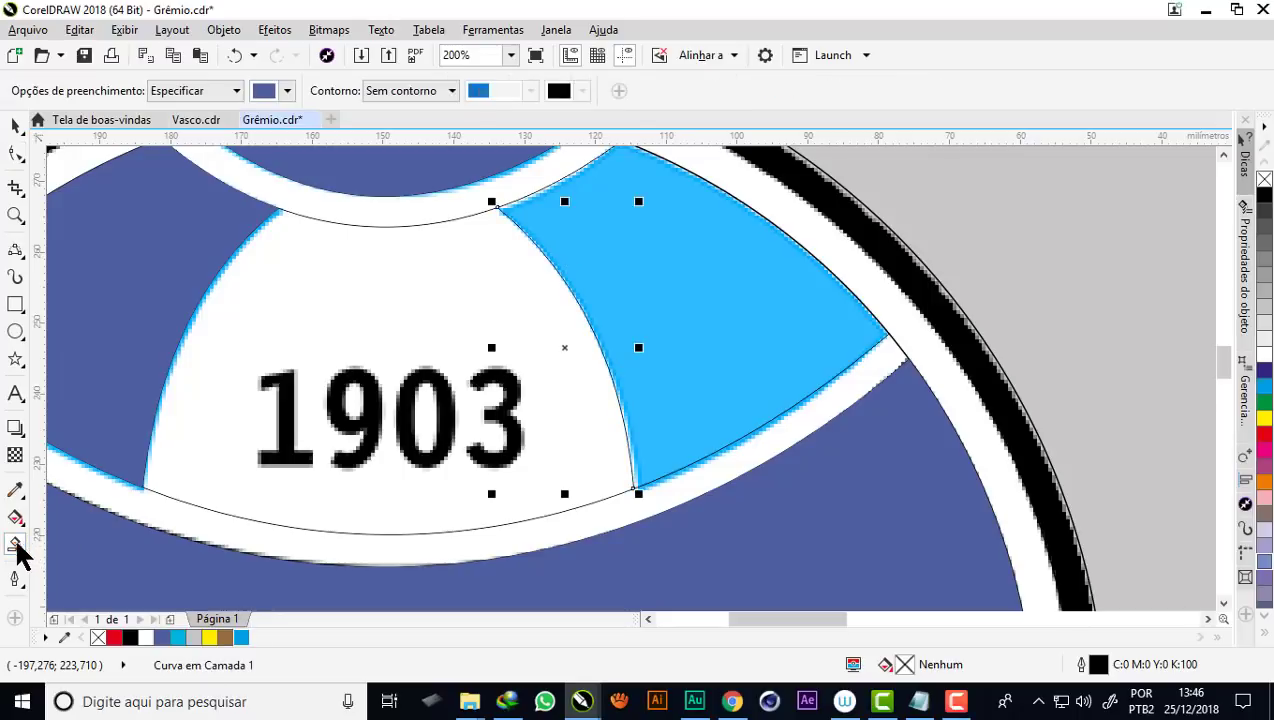
click(681, 318)
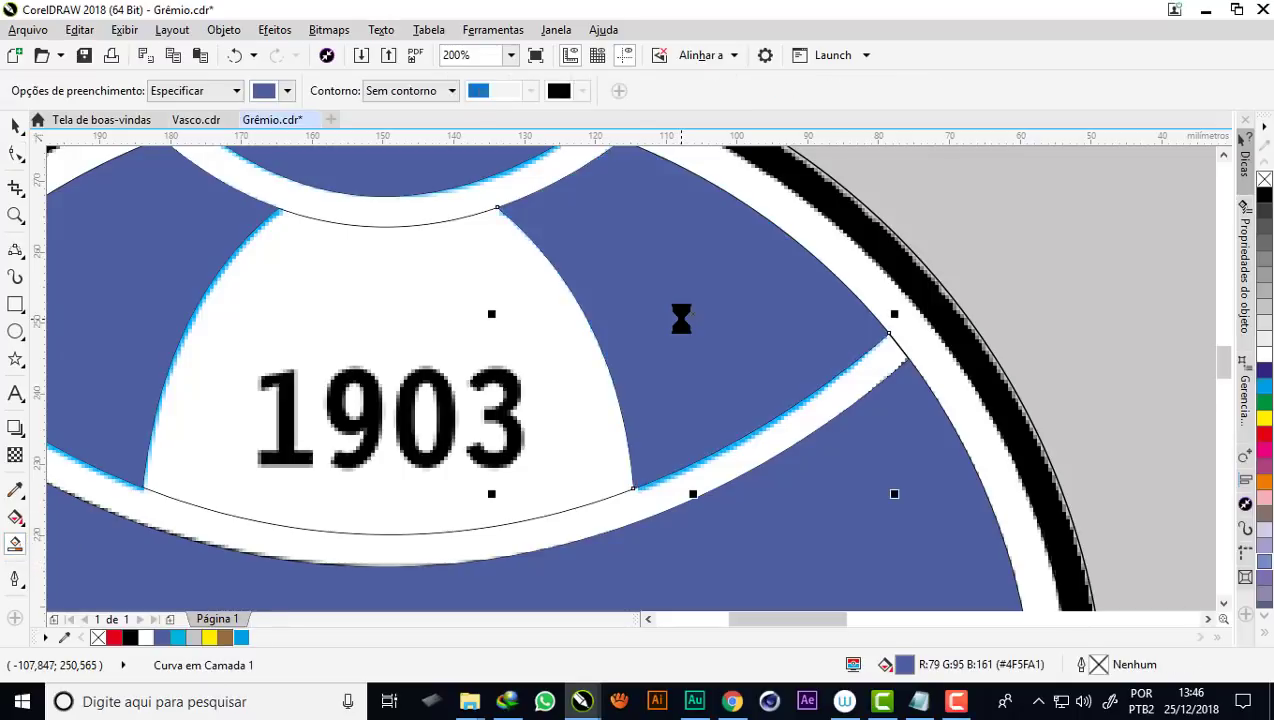
scroll(694, 246, down, 3)
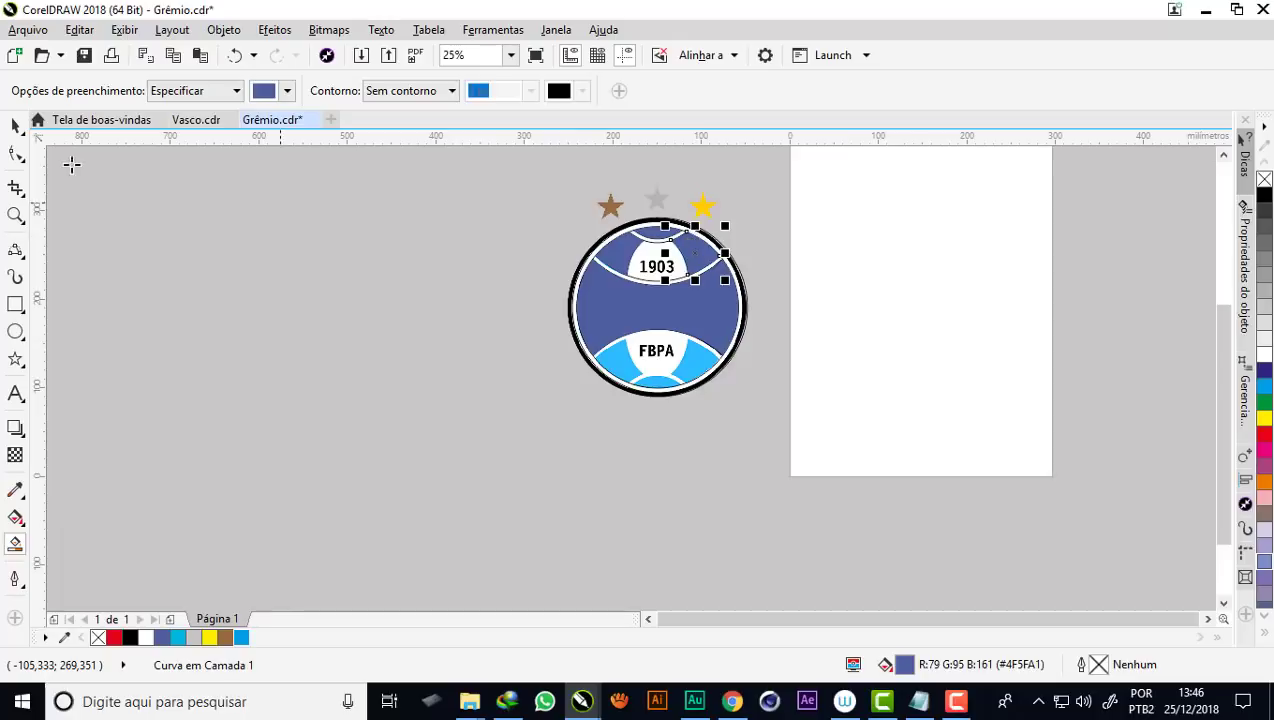
Clear the selection and select the large dark blue traced shape
click(15, 125)
click(347, 263)
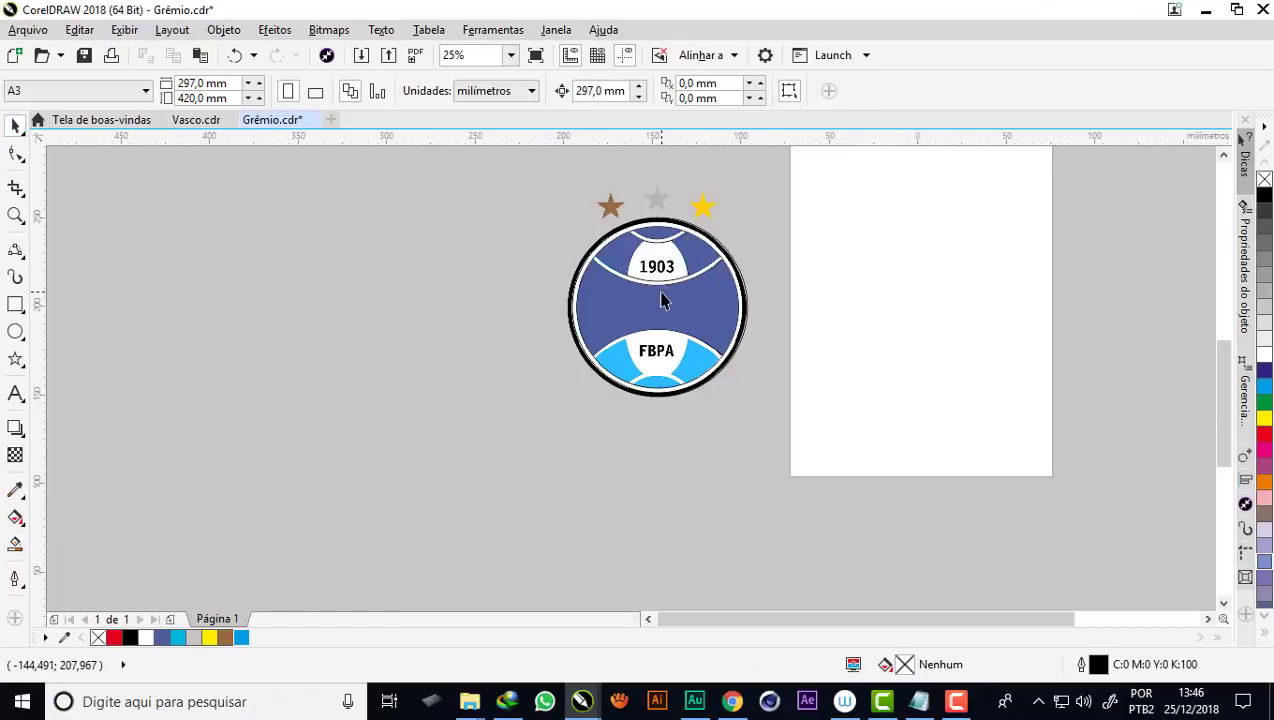
scroll(661, 301, up, 1)
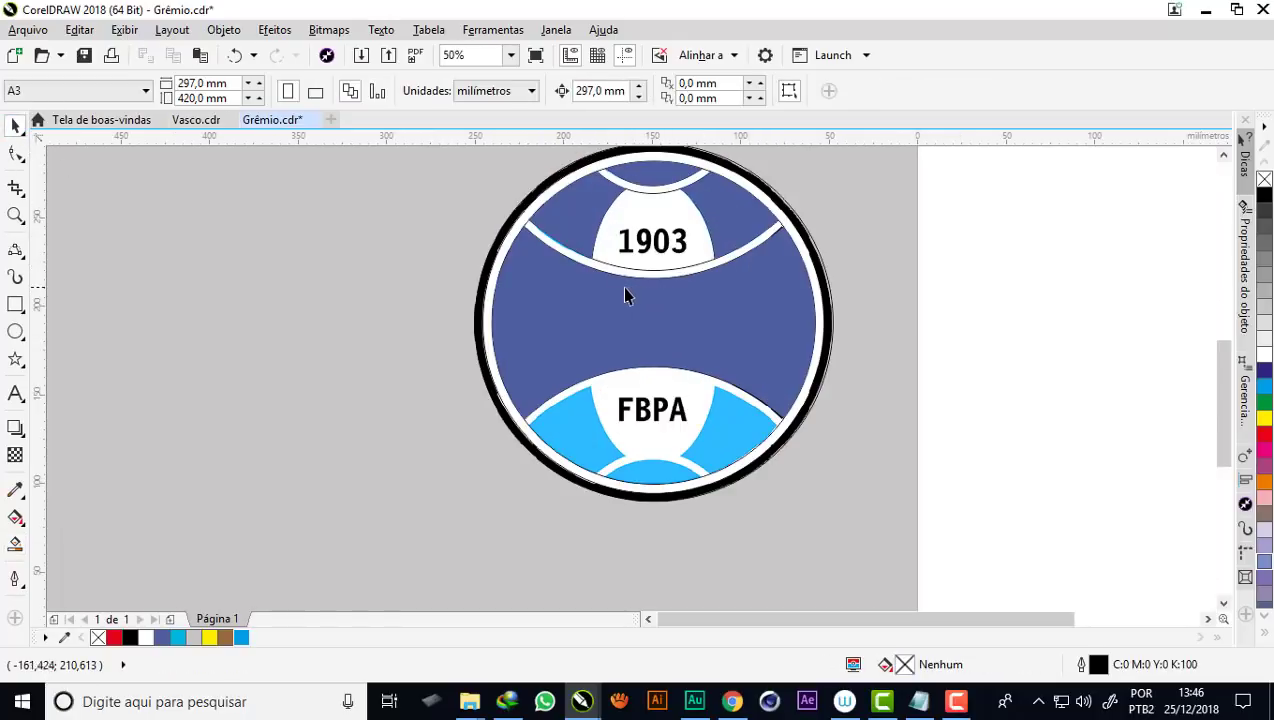
scroll(540, 308, down, 1)
click(626, 302)
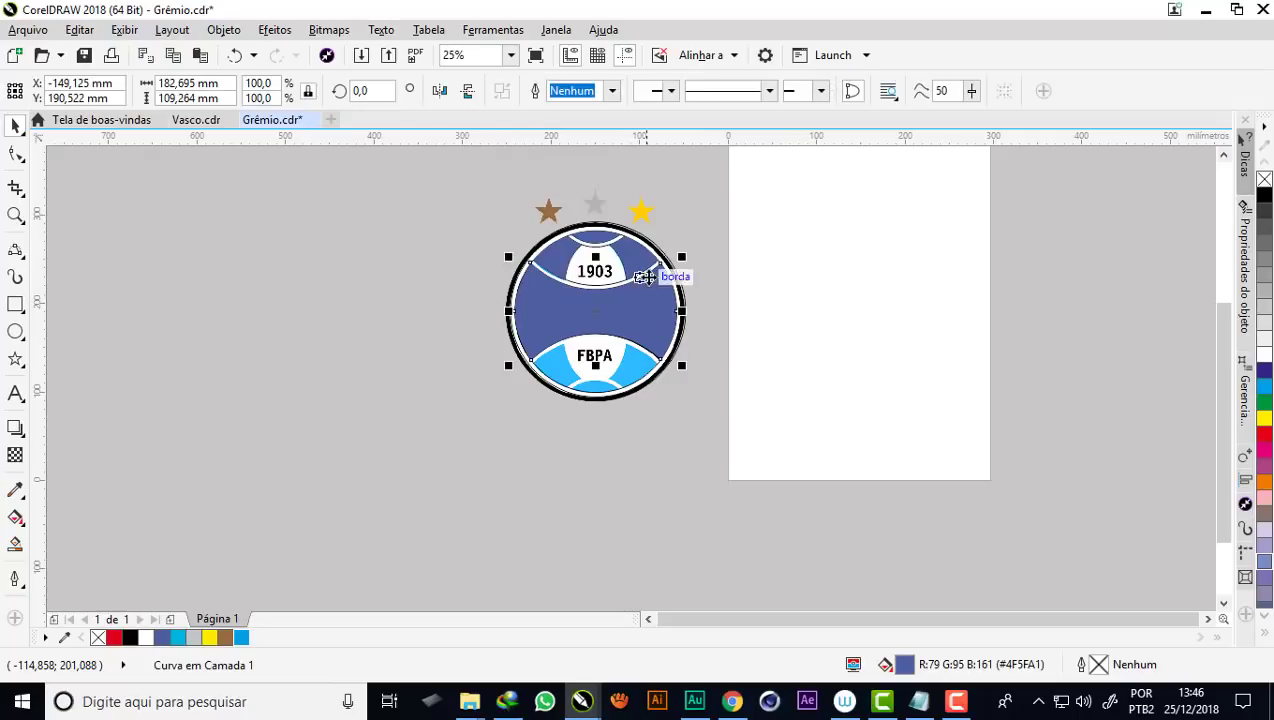
scroll(648, 268, up, 1)
scroll(511, 330, down, 2)
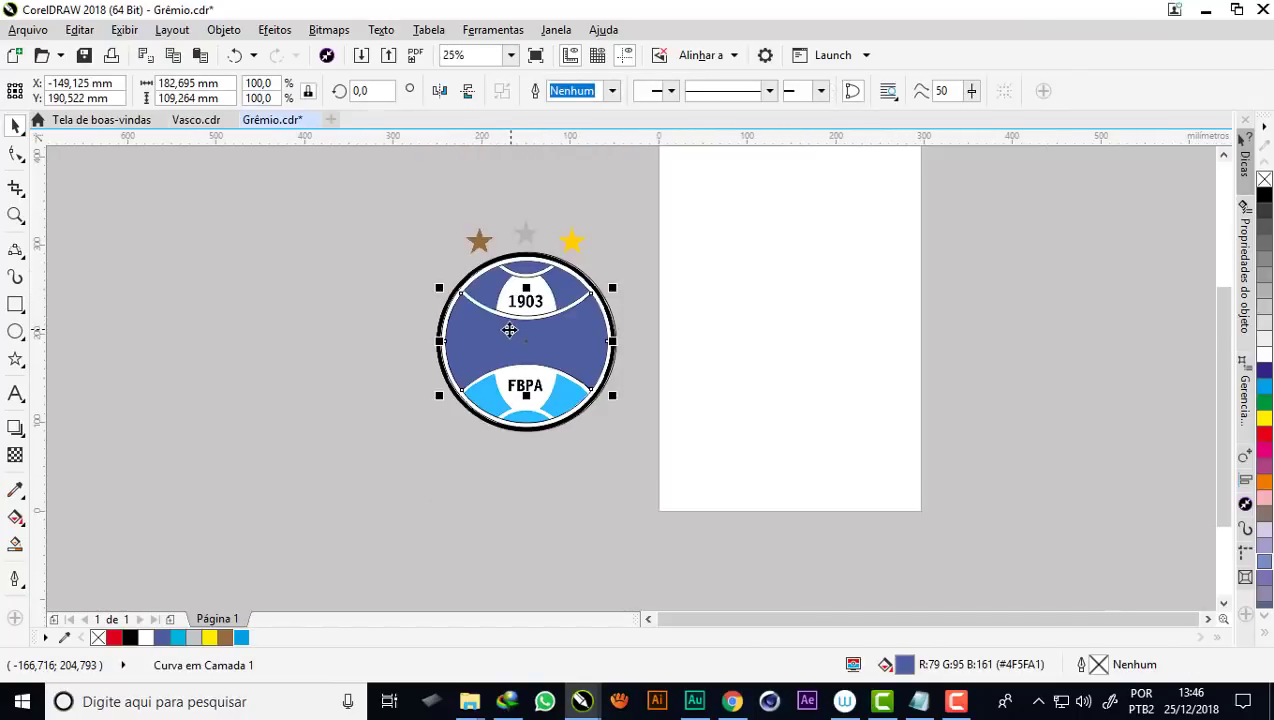
Marquee-select the 14 traced pieces and centre them on the page
drag(335, 217, 672, 500)
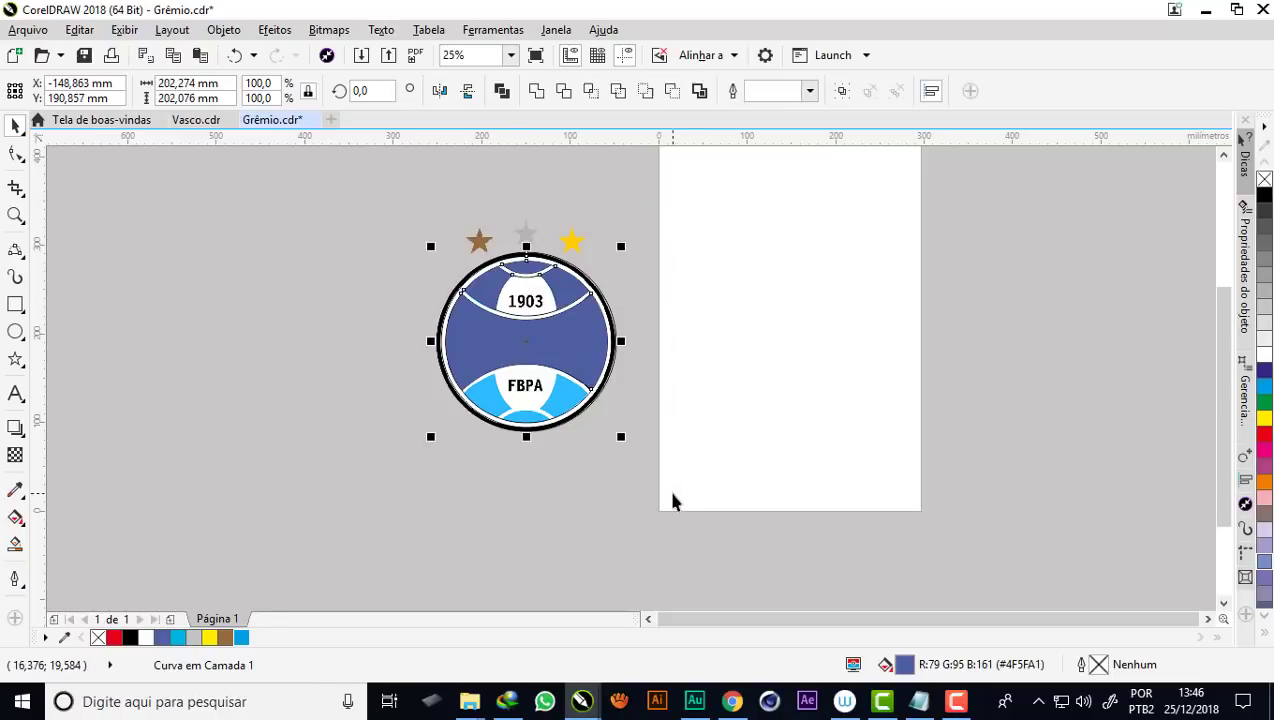
key(c)
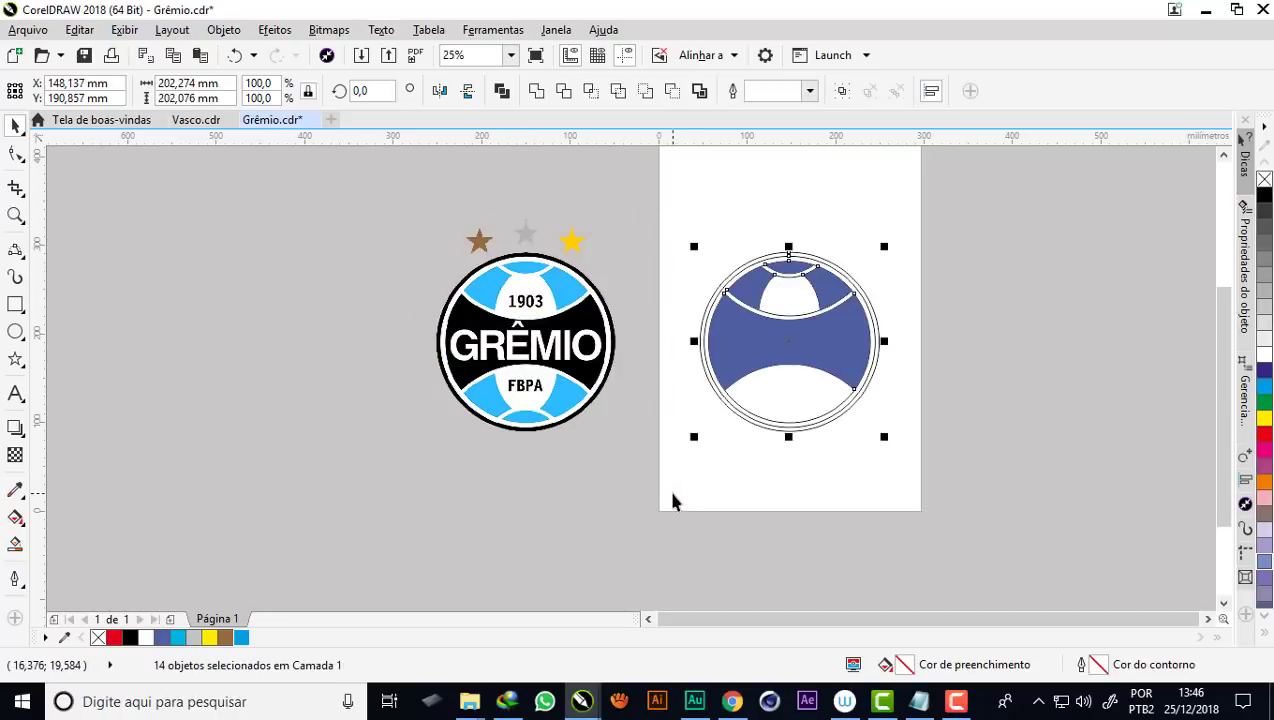
click(962, 400)
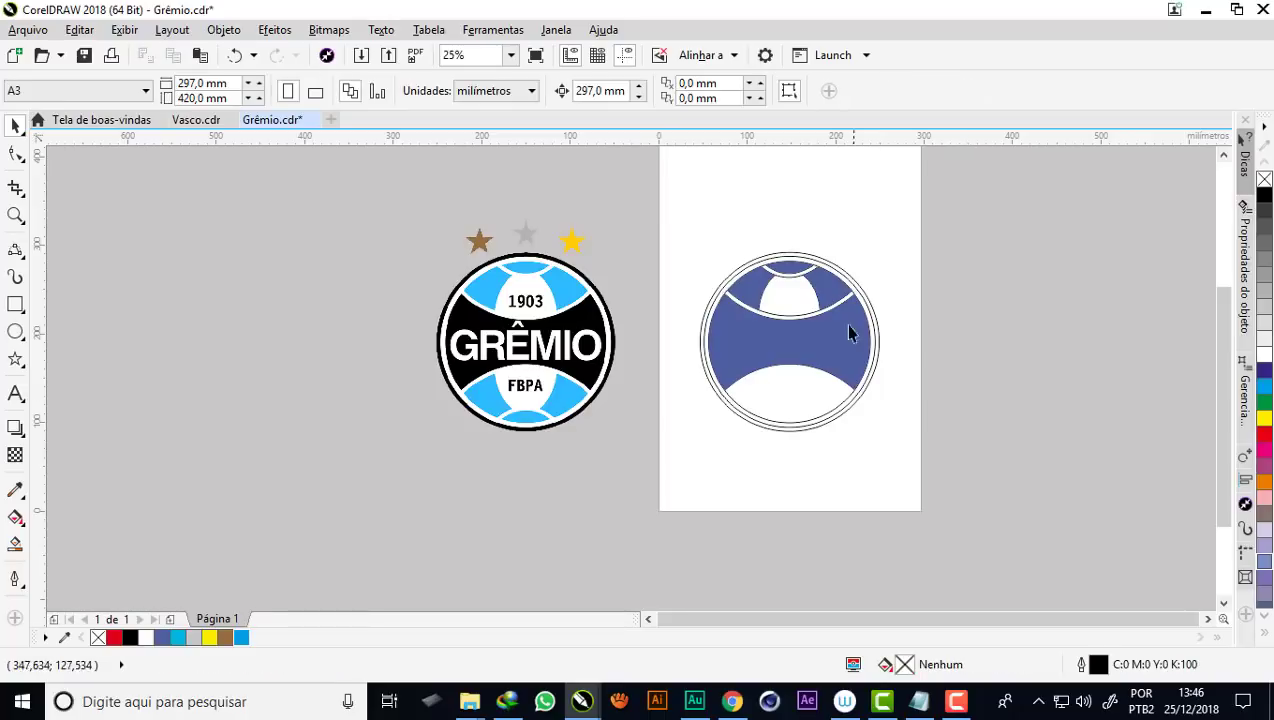
Select the traced crest's border curve and the white-band curve to check them
scroll(922, 304, up, 1)
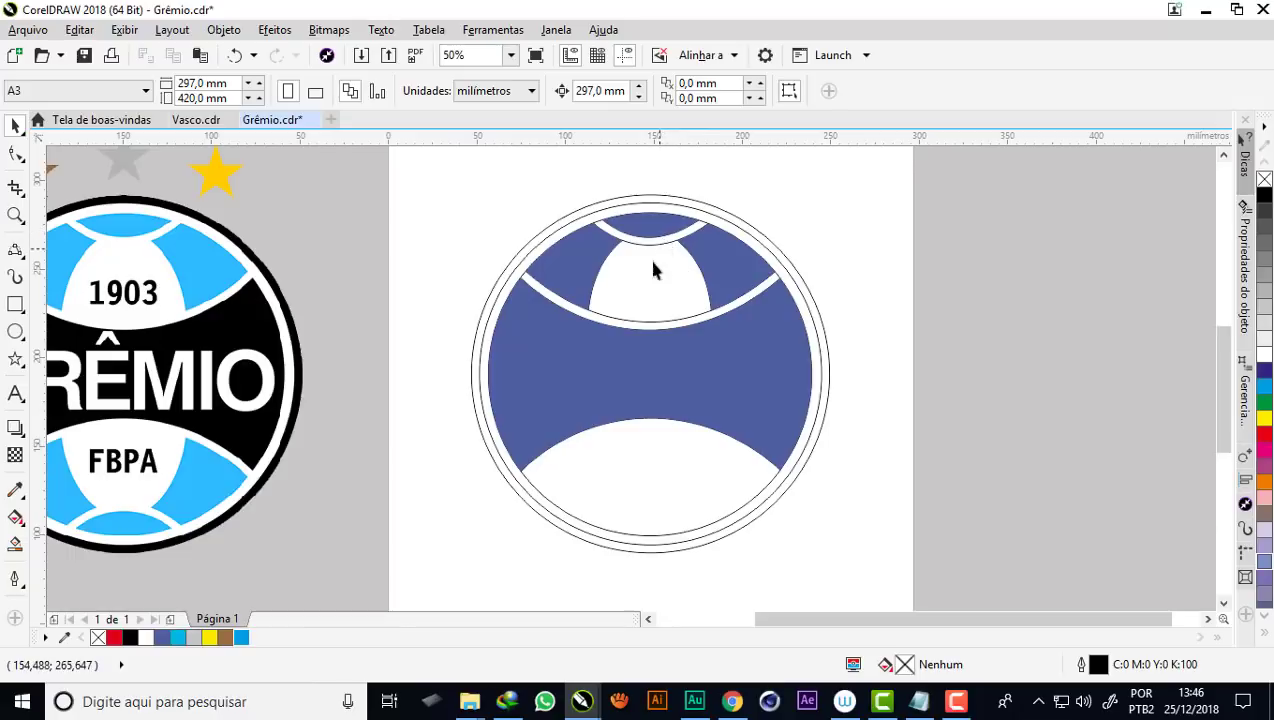
scroll(638, 244, up, 1)
click(657, 193)
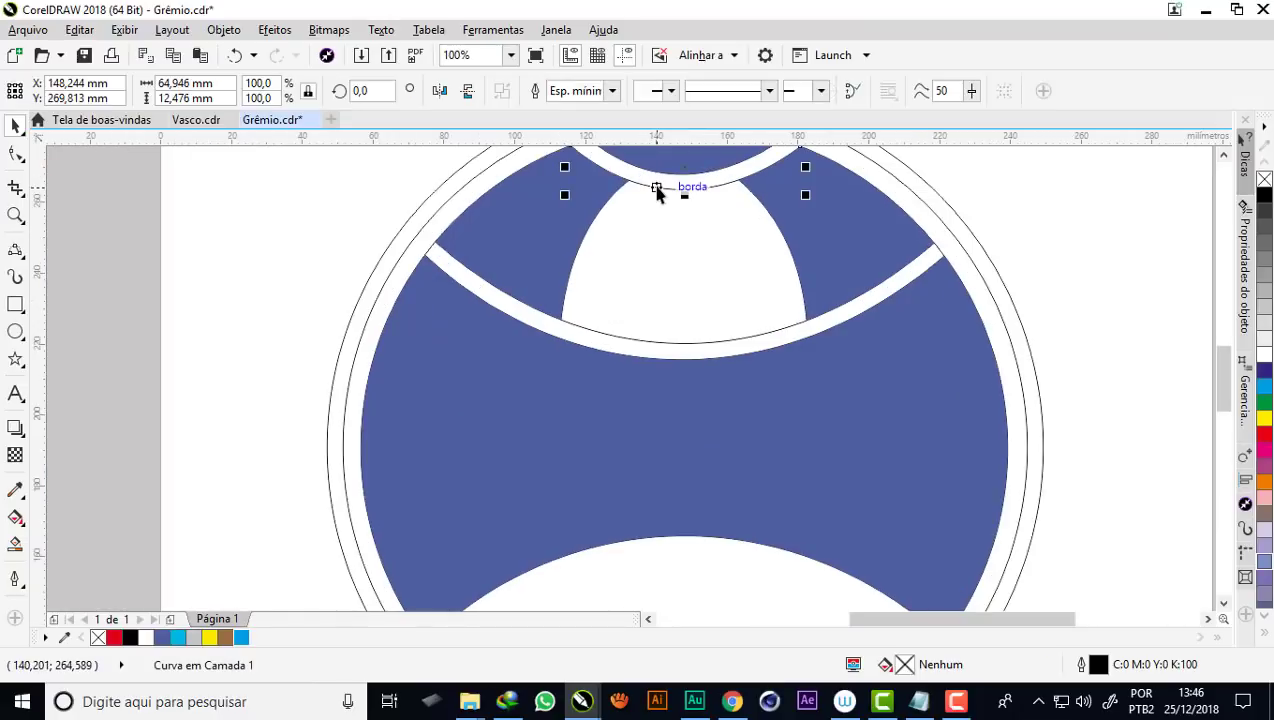
click(619, 339)
key(Escape)
scroll(619, 339, down, 1)
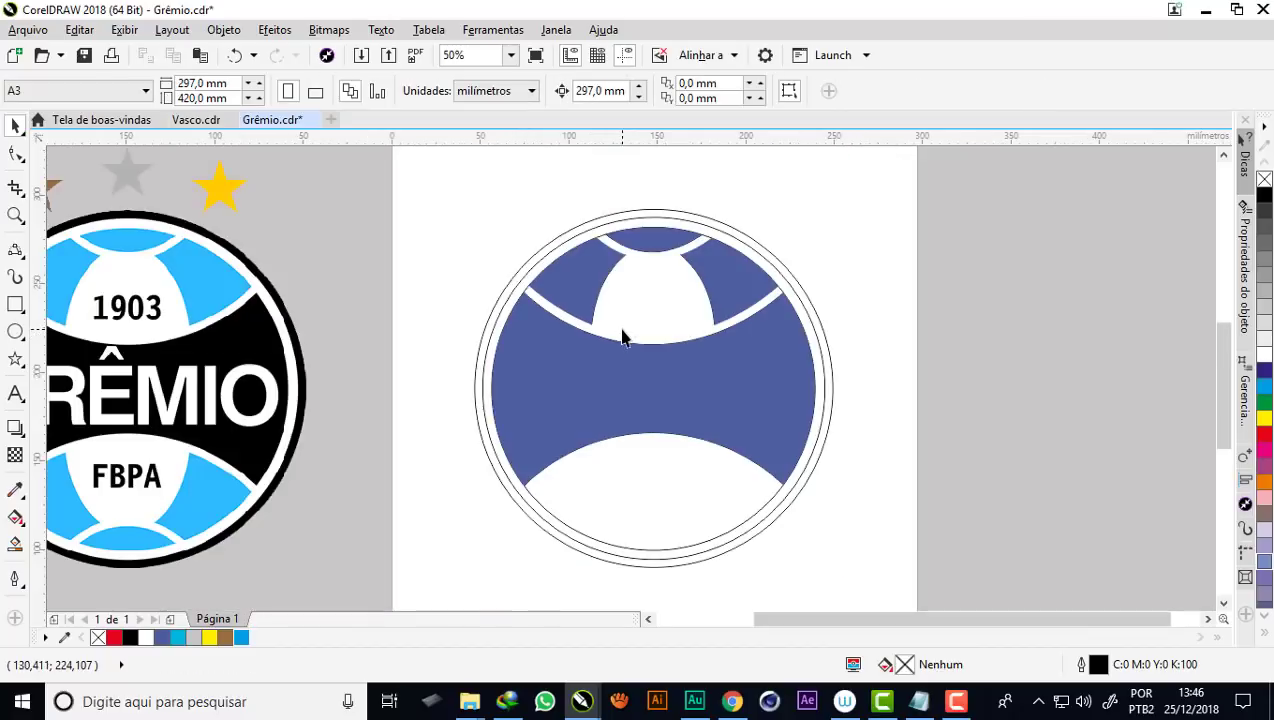
scroll(663, 441, up, 1)
Select the central blue shape, undo an accidental move, then select the outer ring ellipse
click(663, 441)
drag(663, 441, 672, 476)
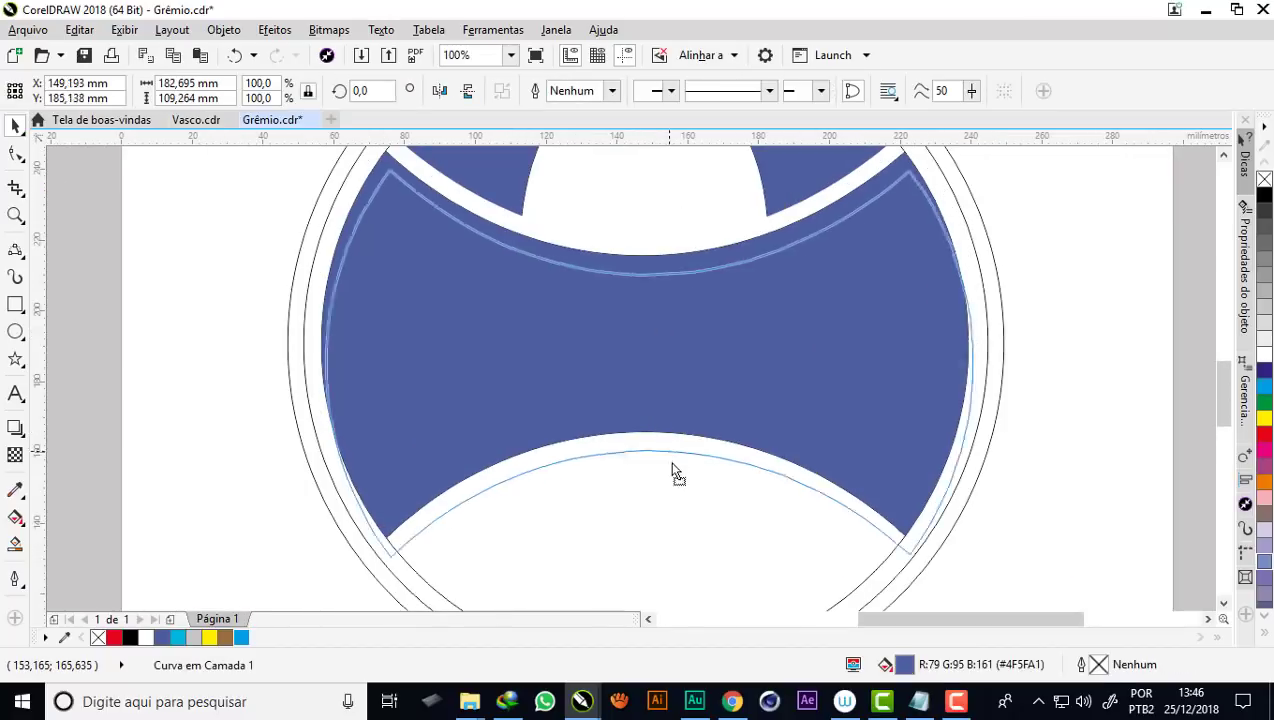
key(ctrl+z)
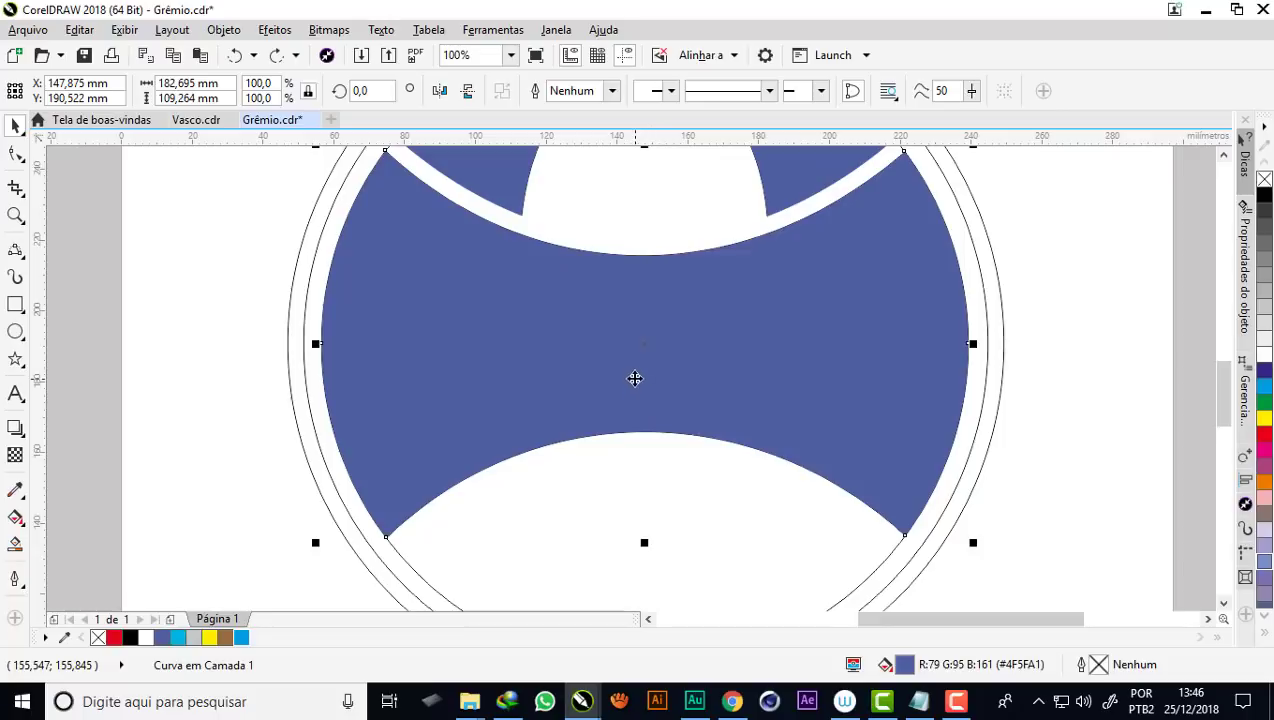
scroll(632, 377, down, 1)
click(953, 349)
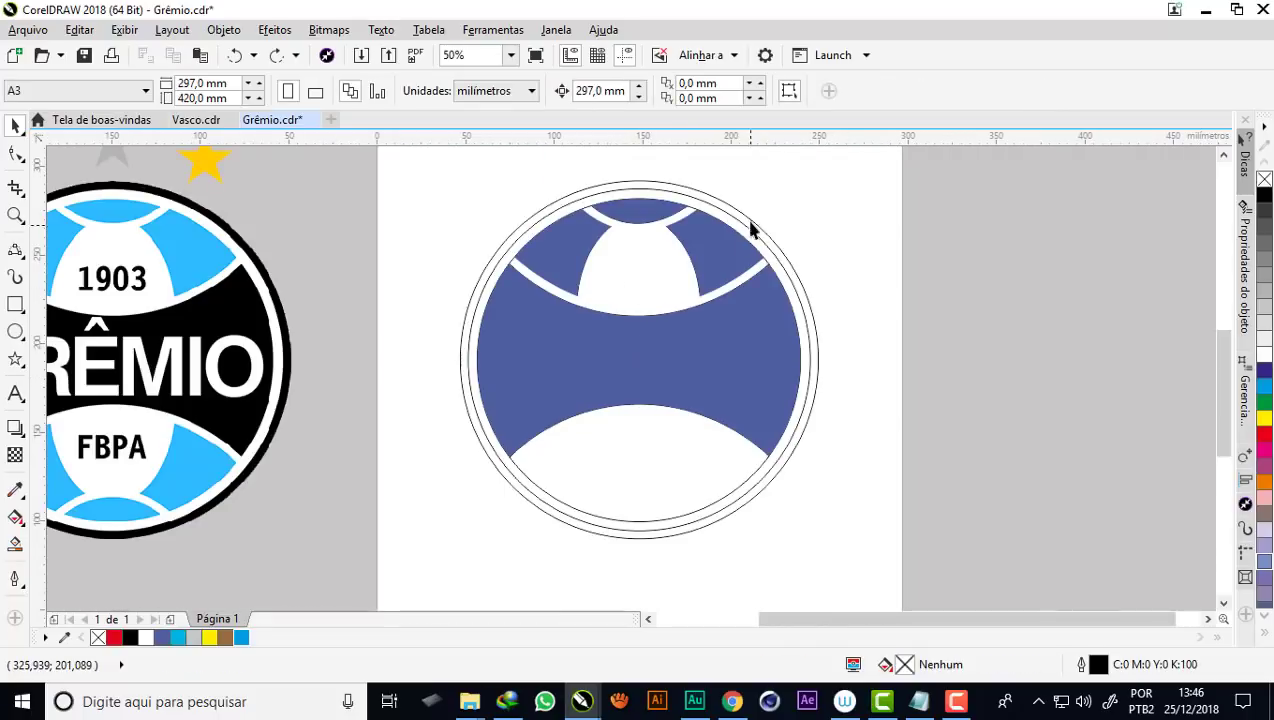
click(727, 205)
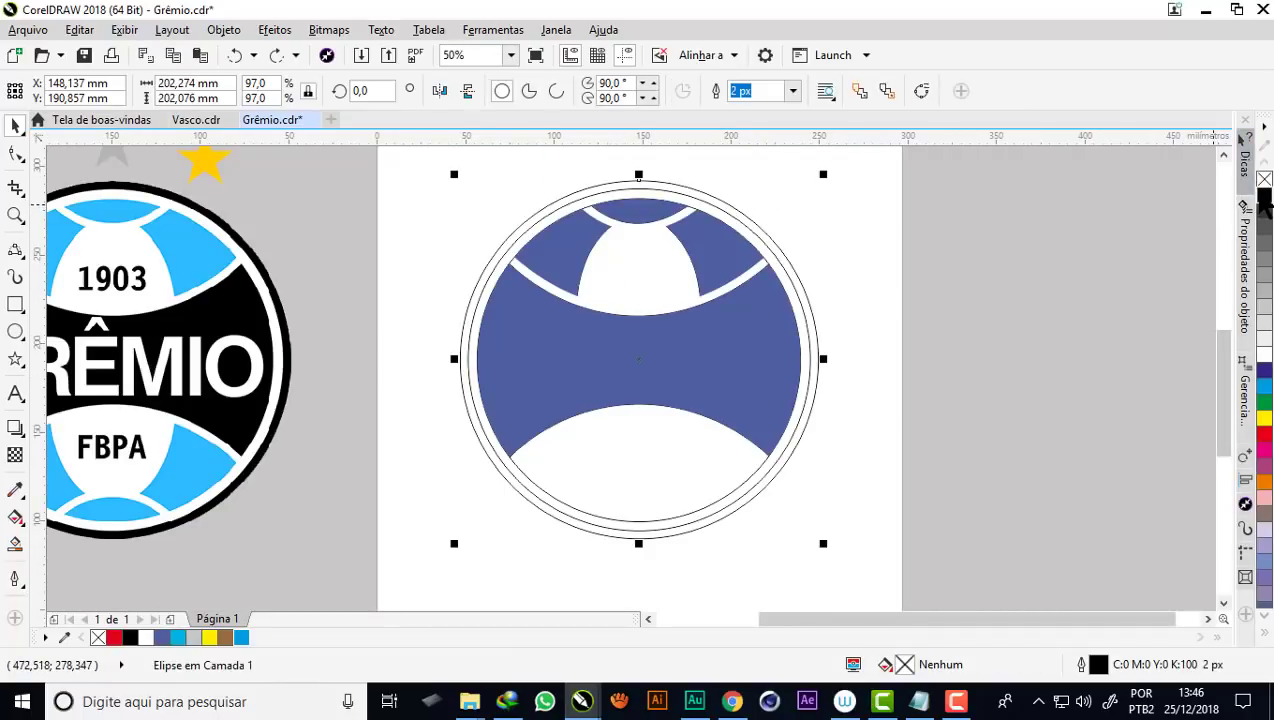
Fill the outer ring black and the ellipse behind the blue shapes white
click(1264, 197)
click(1040, 200)
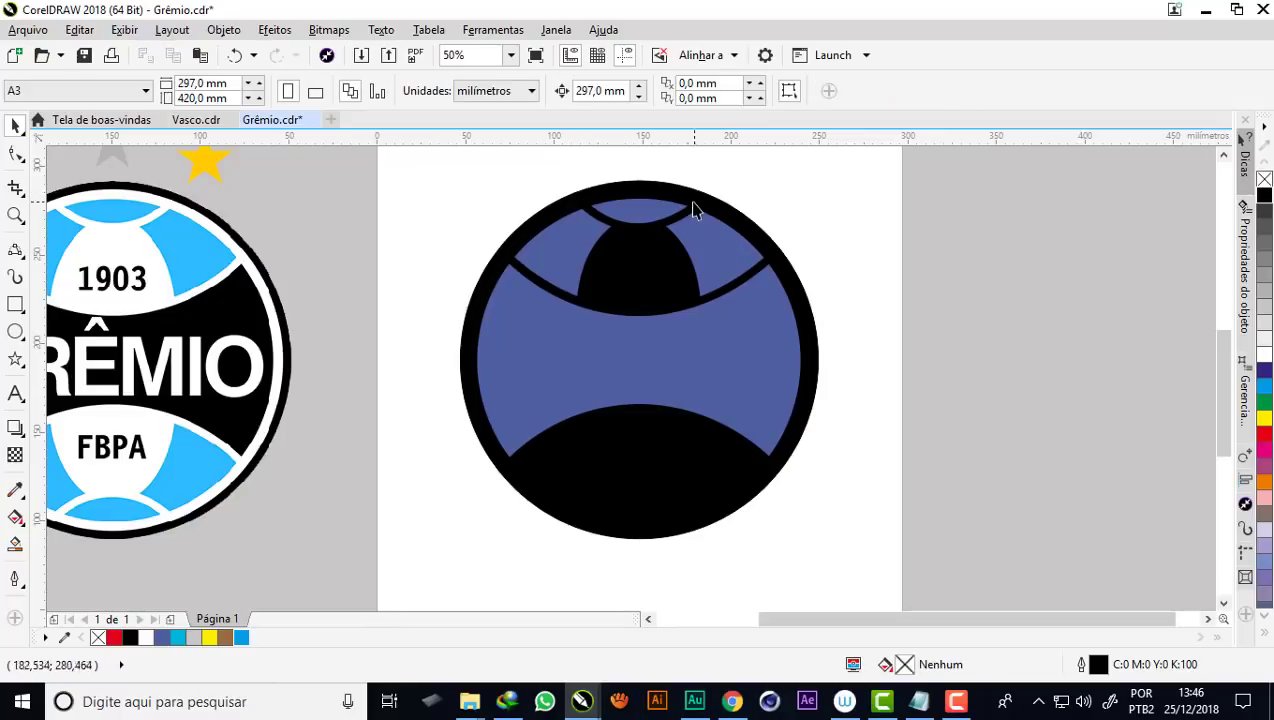
scroll(695, 207, up, 1)
click(705, 213)
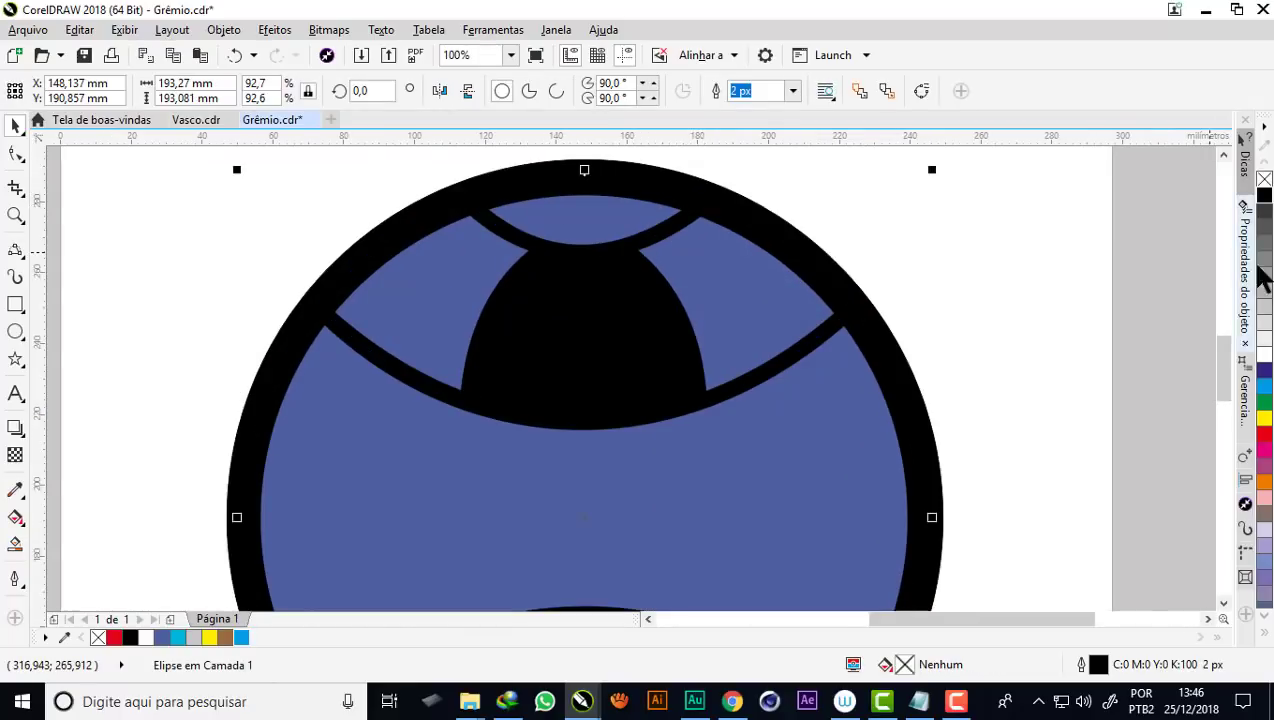
click(1264, 358)
click(1264, 358)
scroll(620, 212, down, 1)
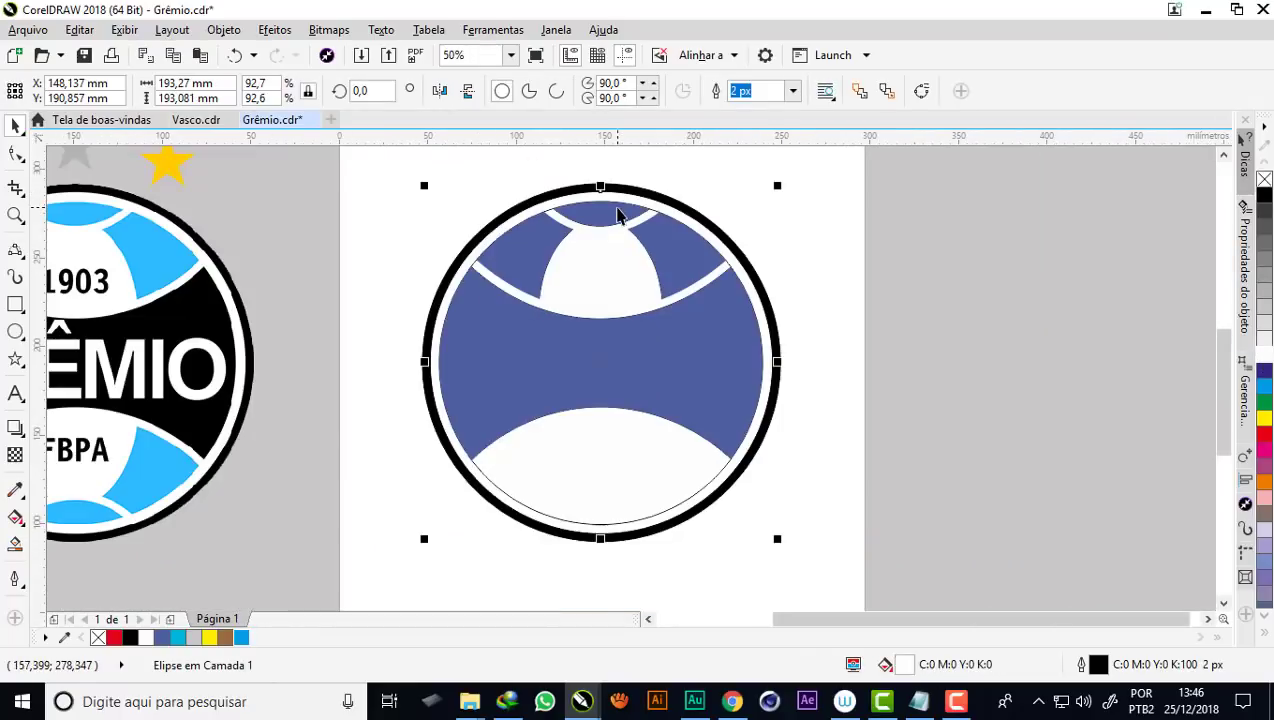
click(982, 405)
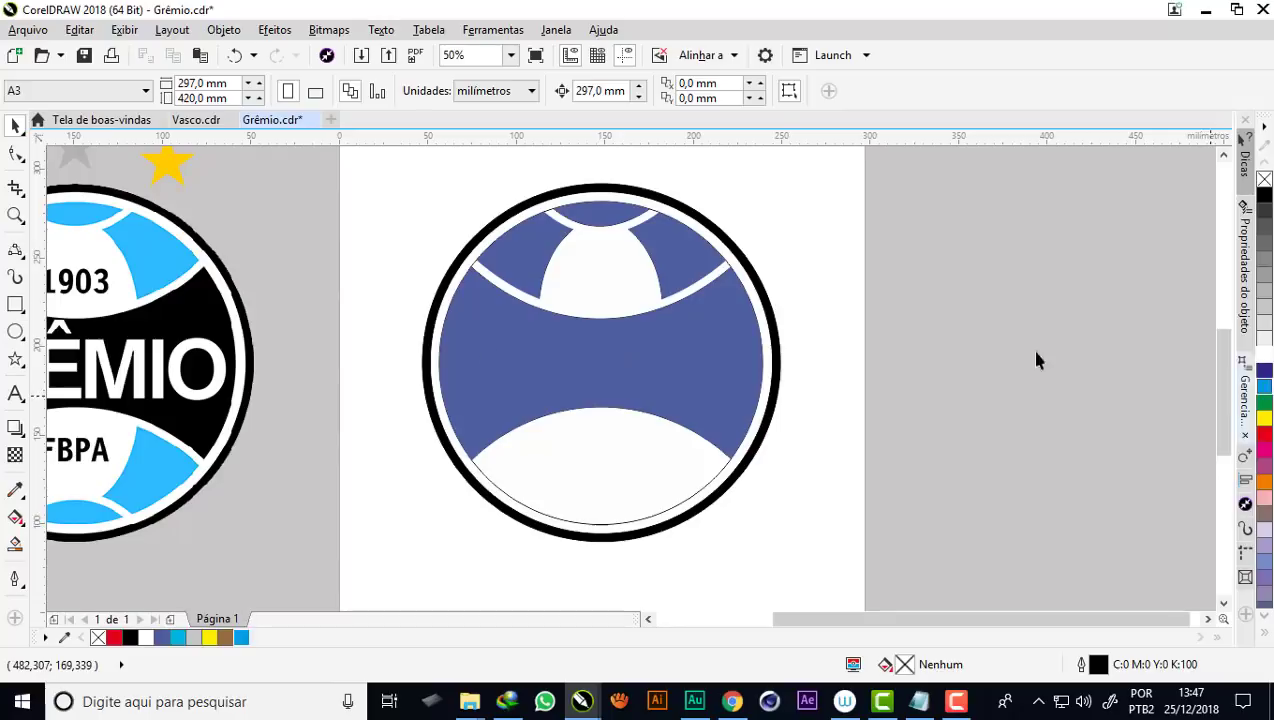
Fill the top cap and both upper side panels with cyan C73 M0 Y7 K0, sampled from the original
click(647, 619)
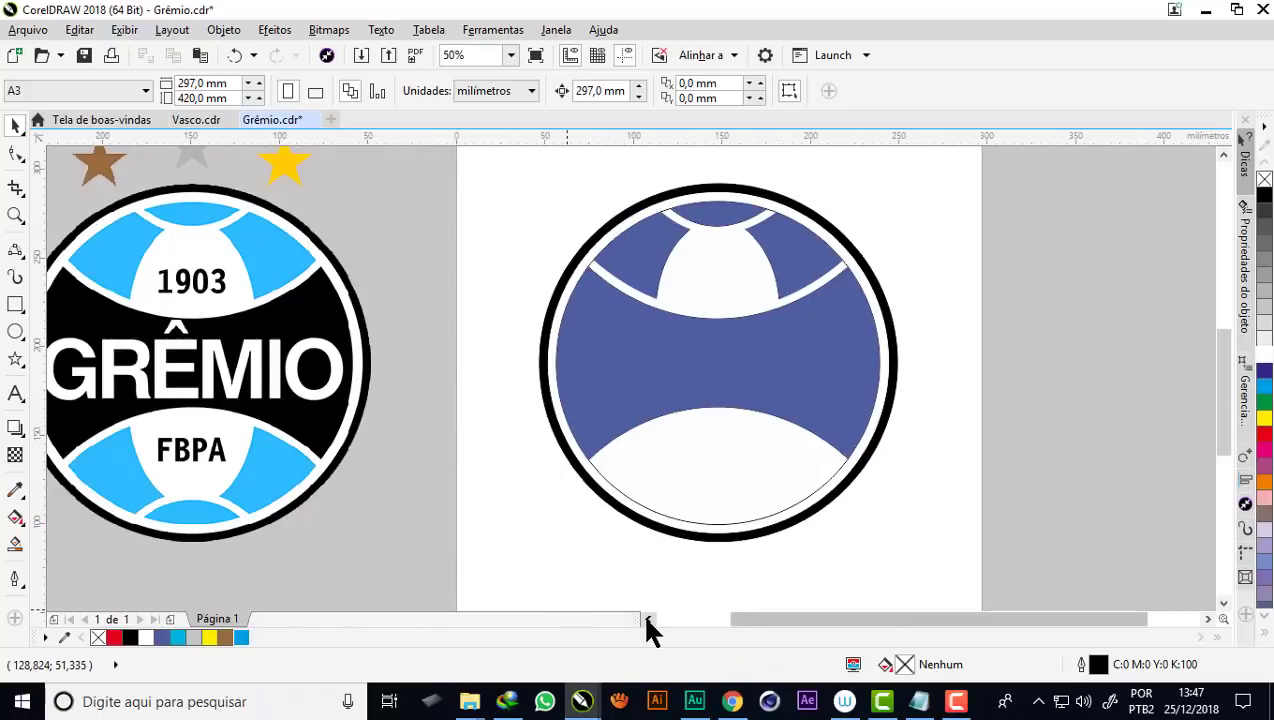
click(647, 619)
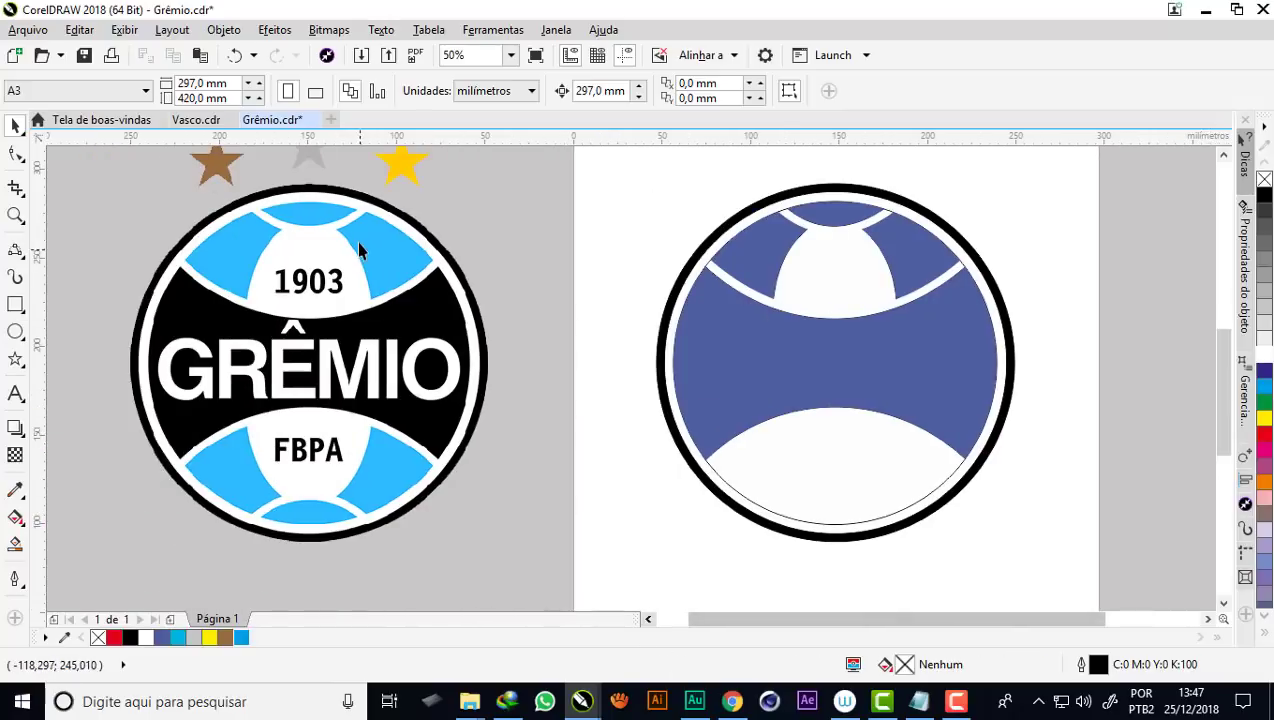
click(15, 489)
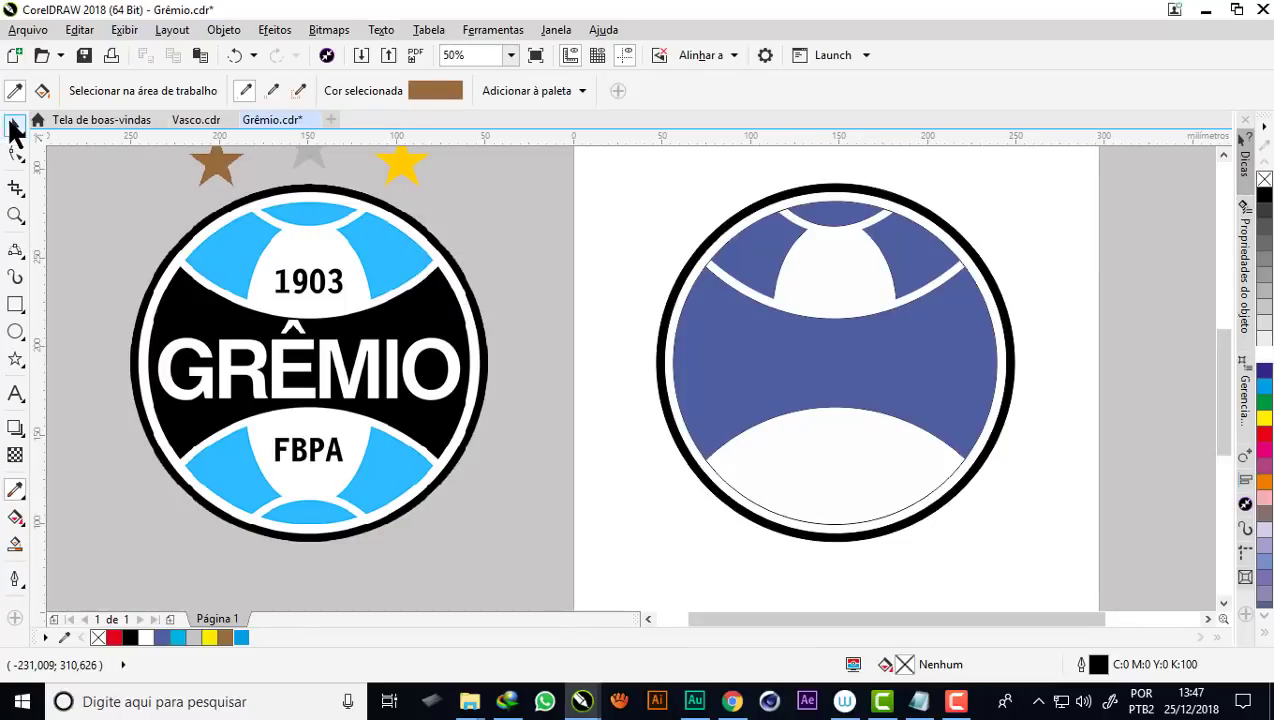
click(15, 125)
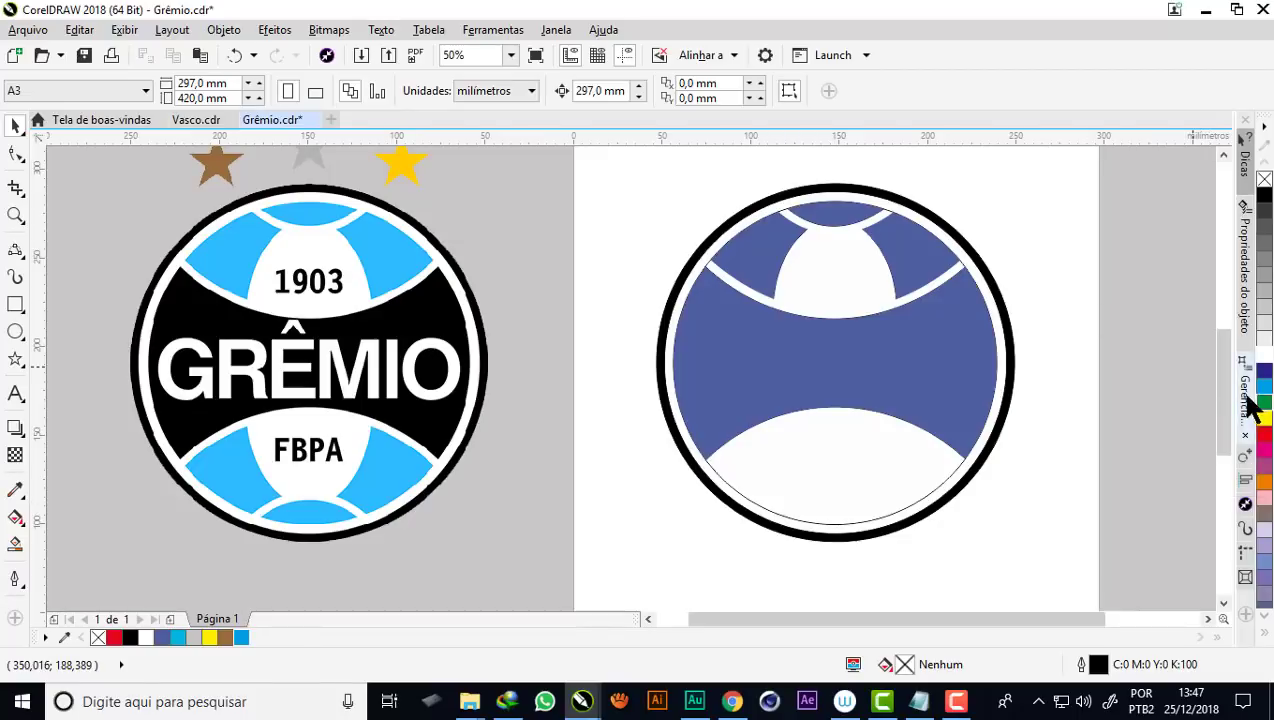
click(899, 261)
shift+click(830, 214)
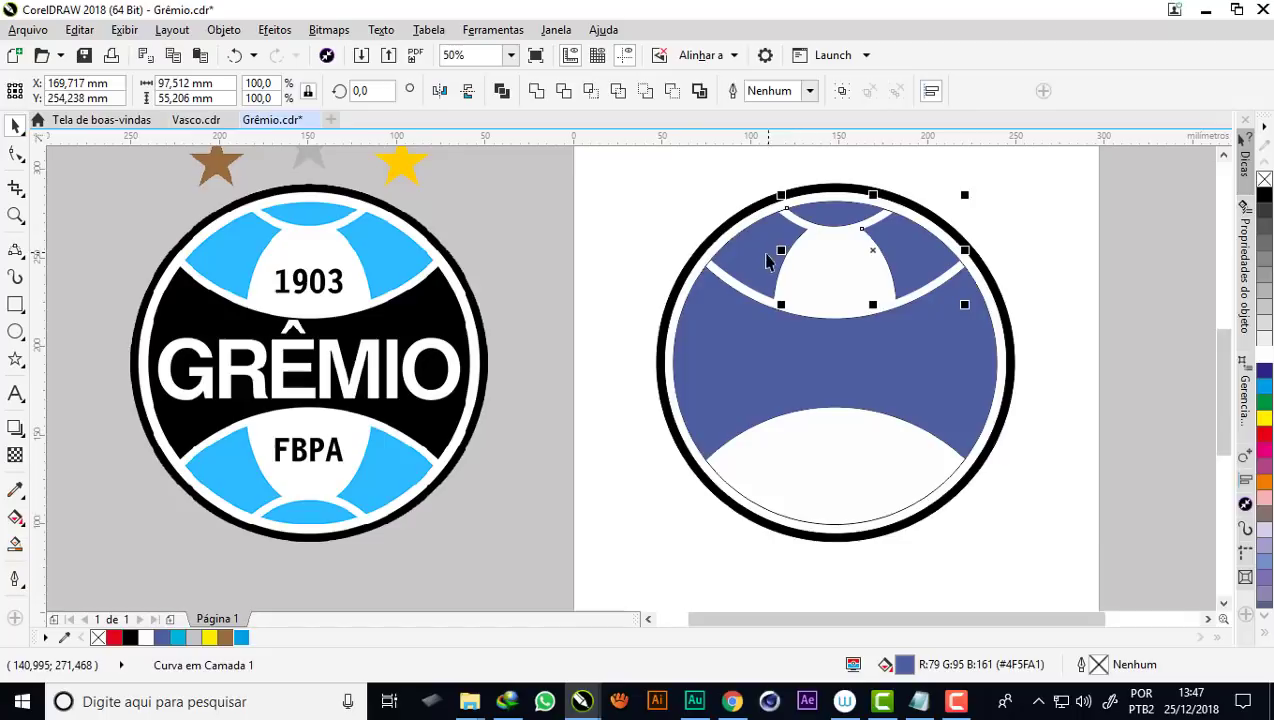
shift+click(750, 258)
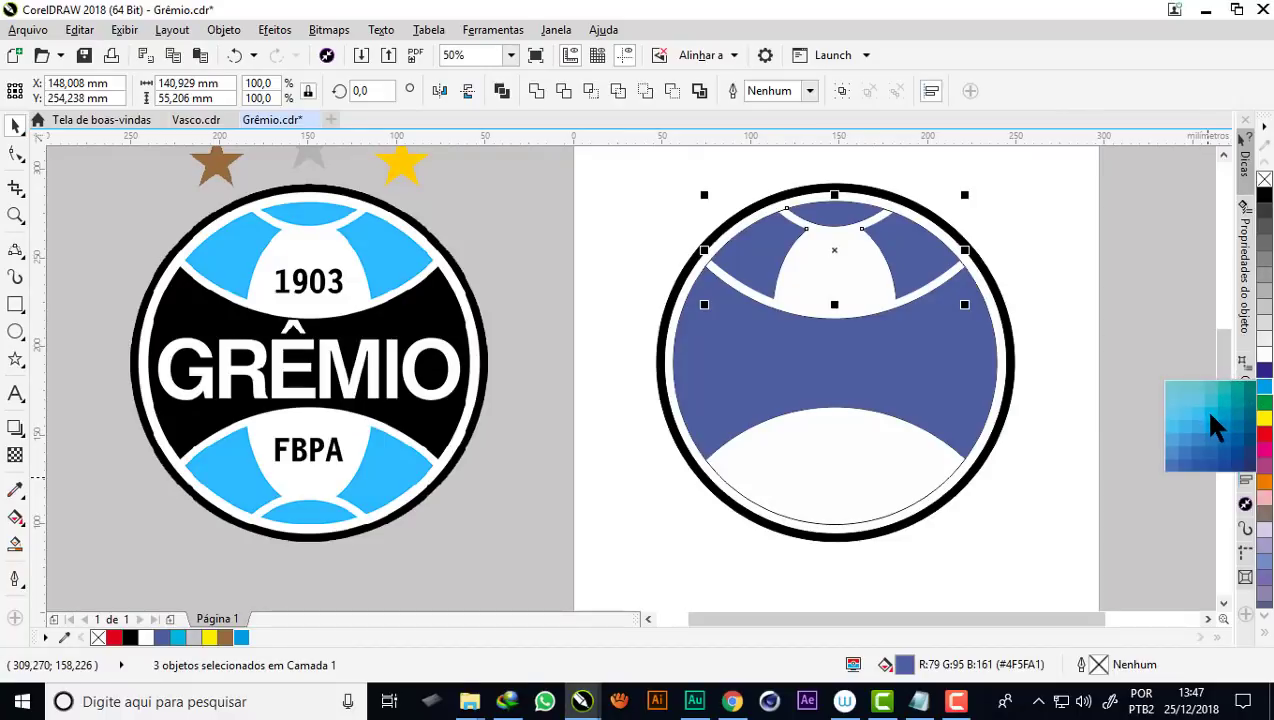
click(1209, 414)
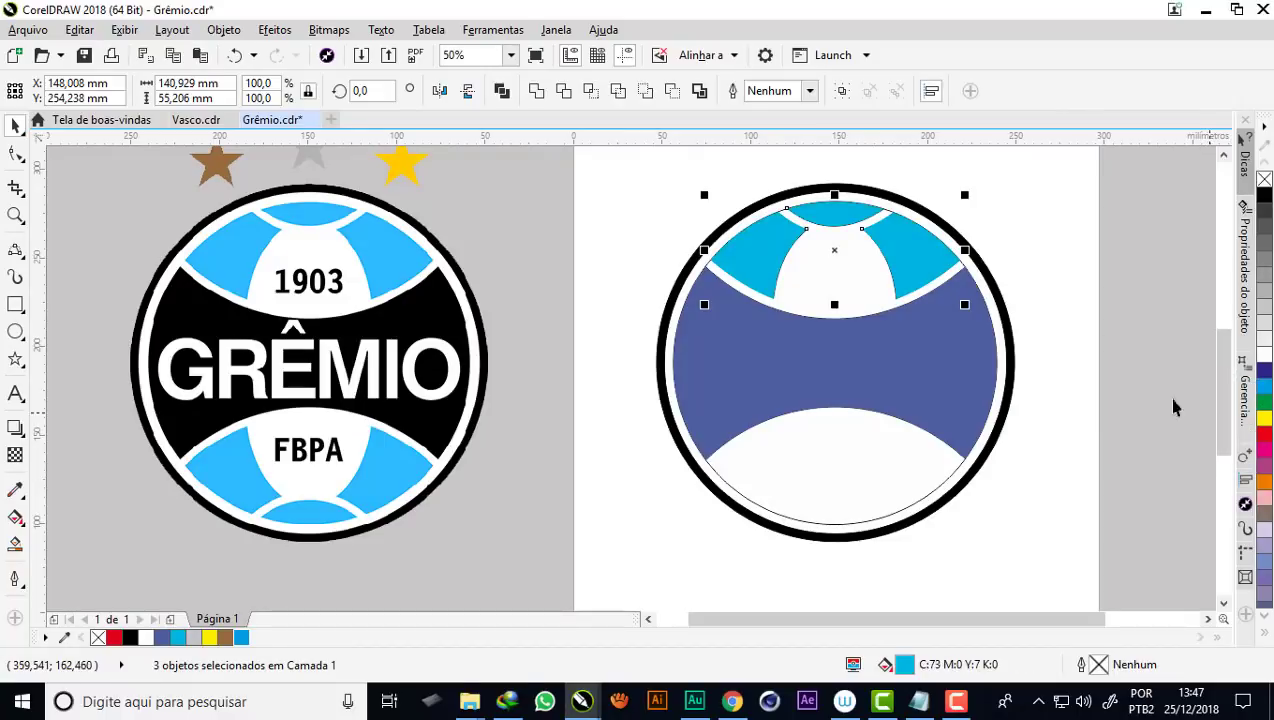
click(1107, 308)
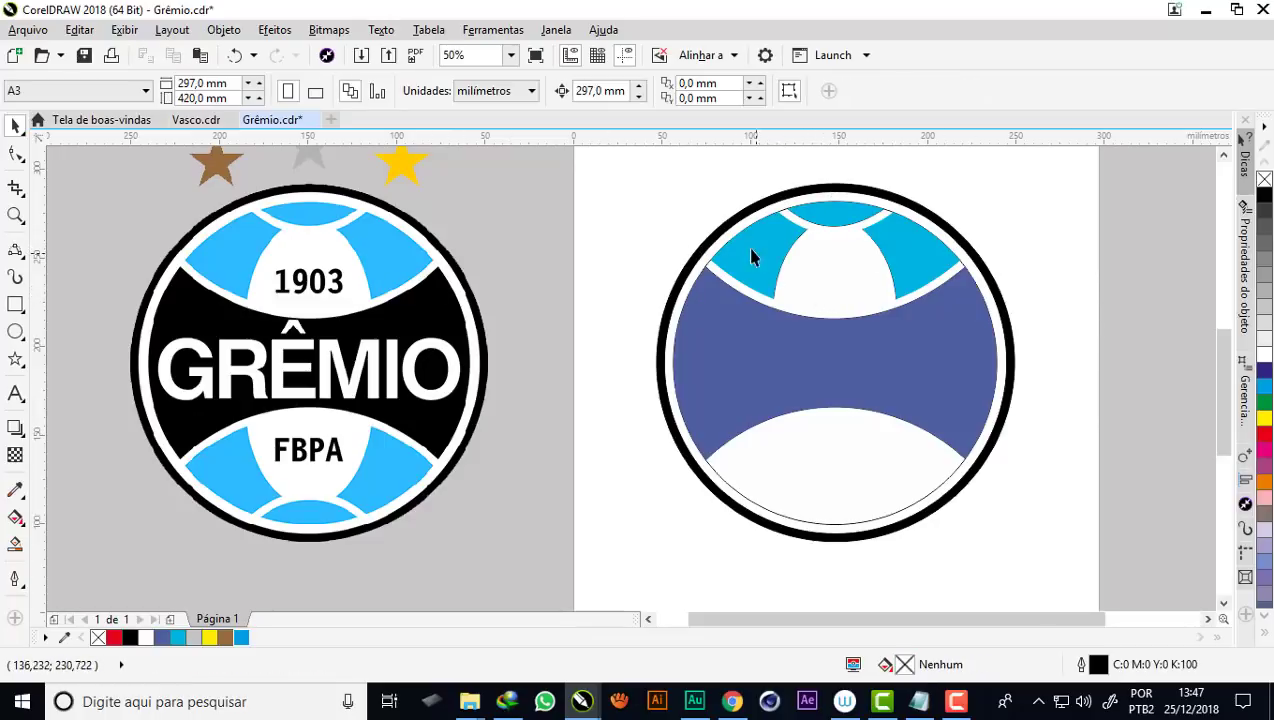
Group the three cyan pieces, flip them vertically and align them to the circle's bottom
click(828, 222)
shift+click(904, 256)
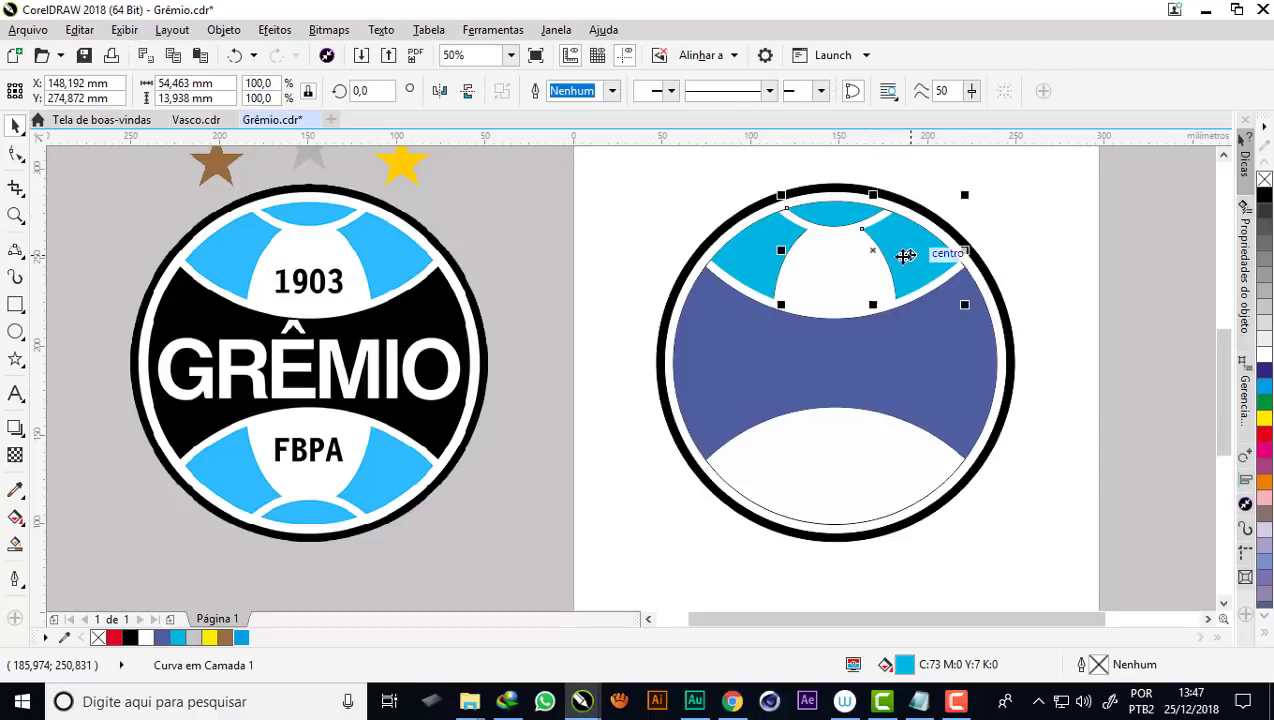
shift+click(749, 249)
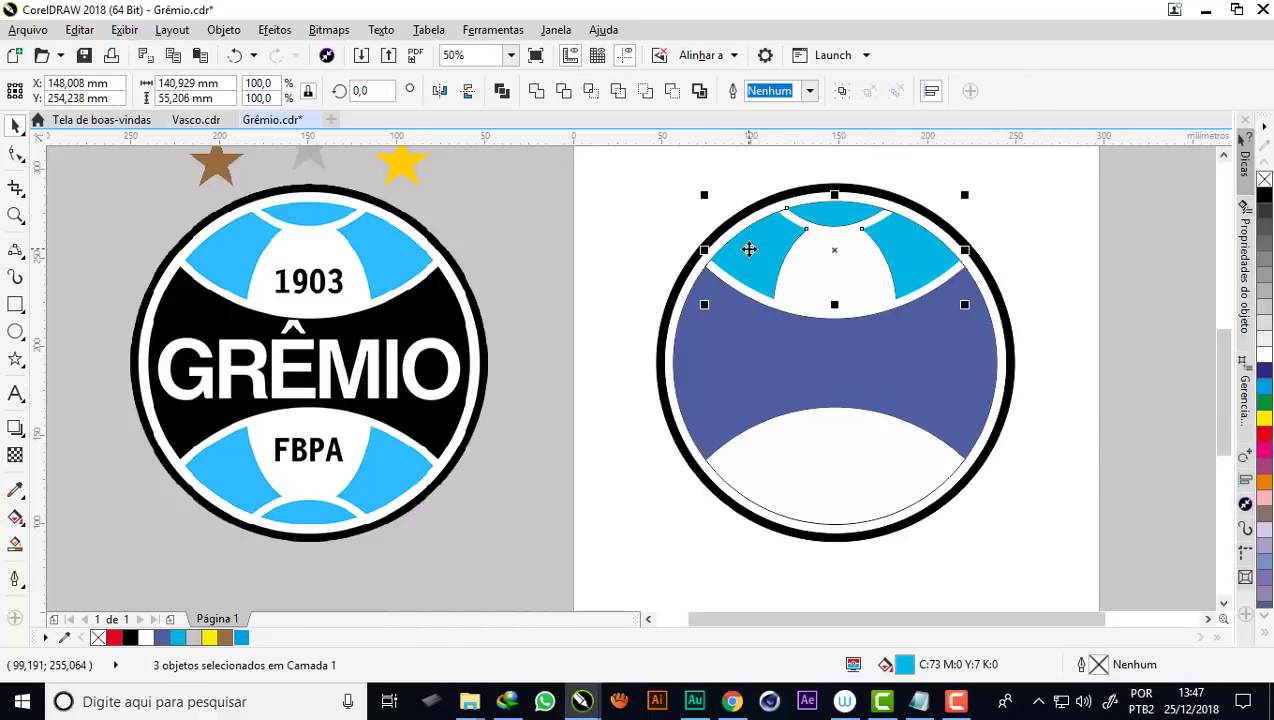
click(841, 93)
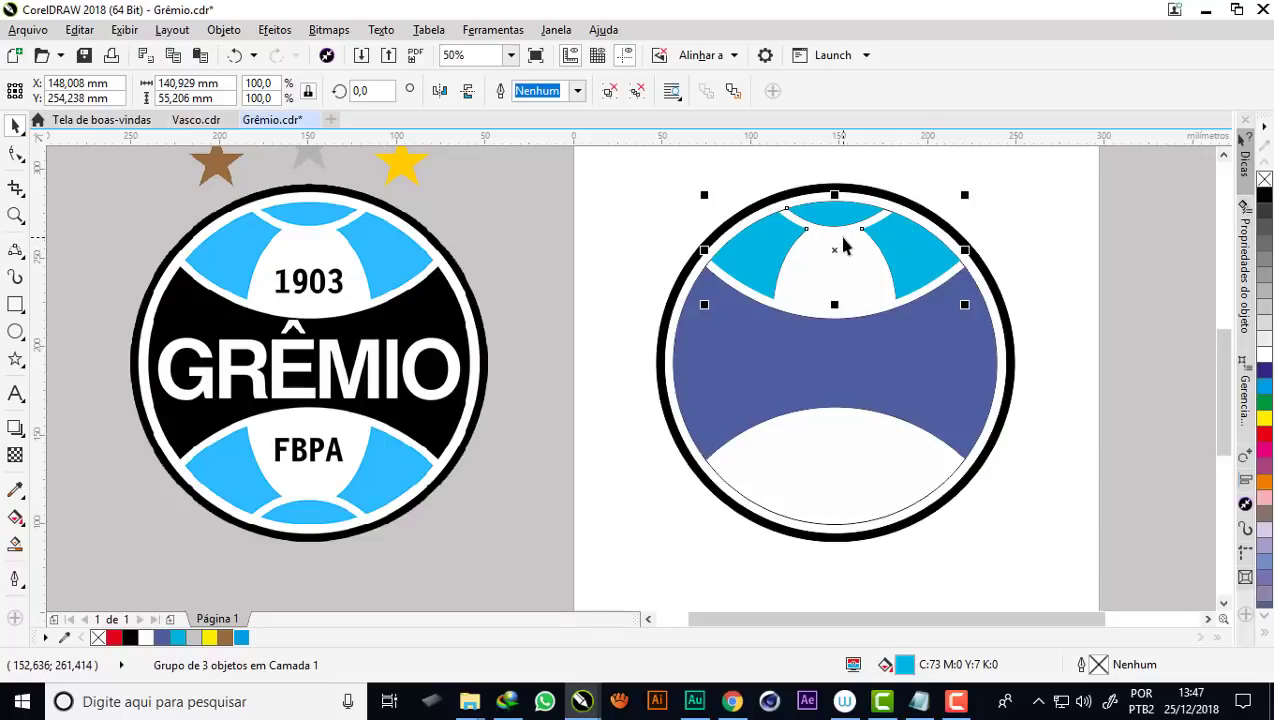
click(467, 91)
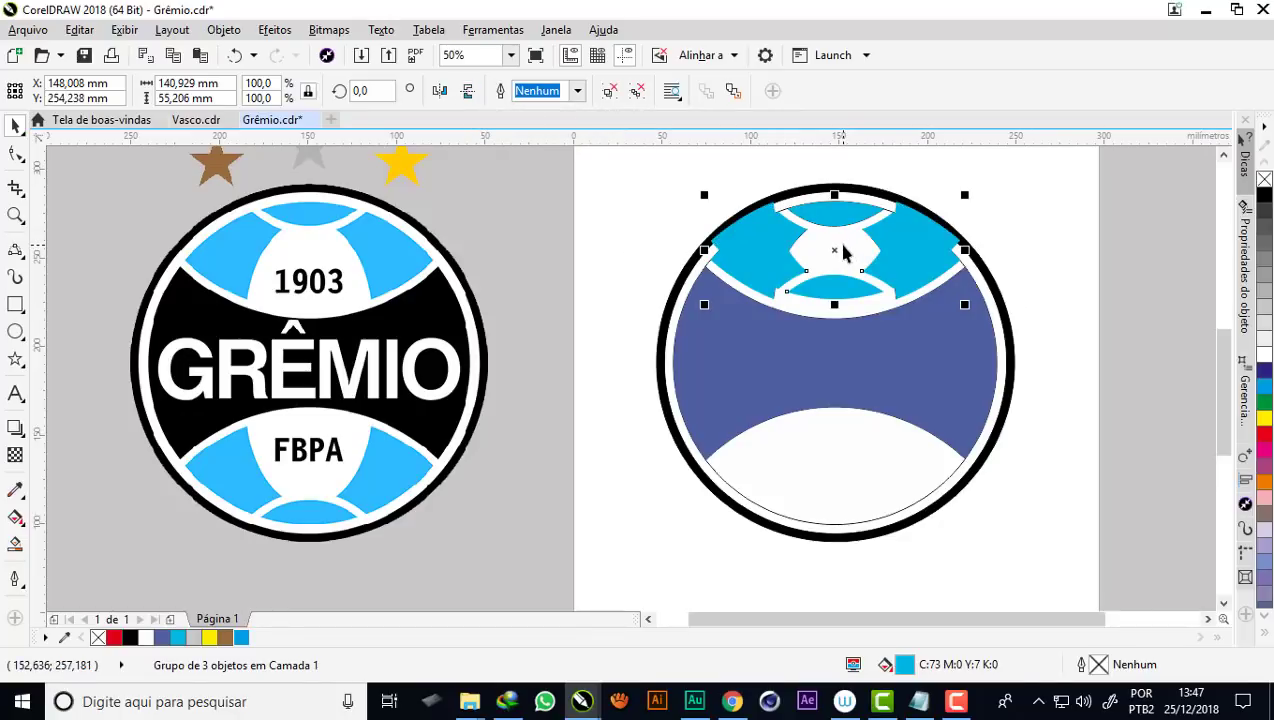
shift+click(834, 530)
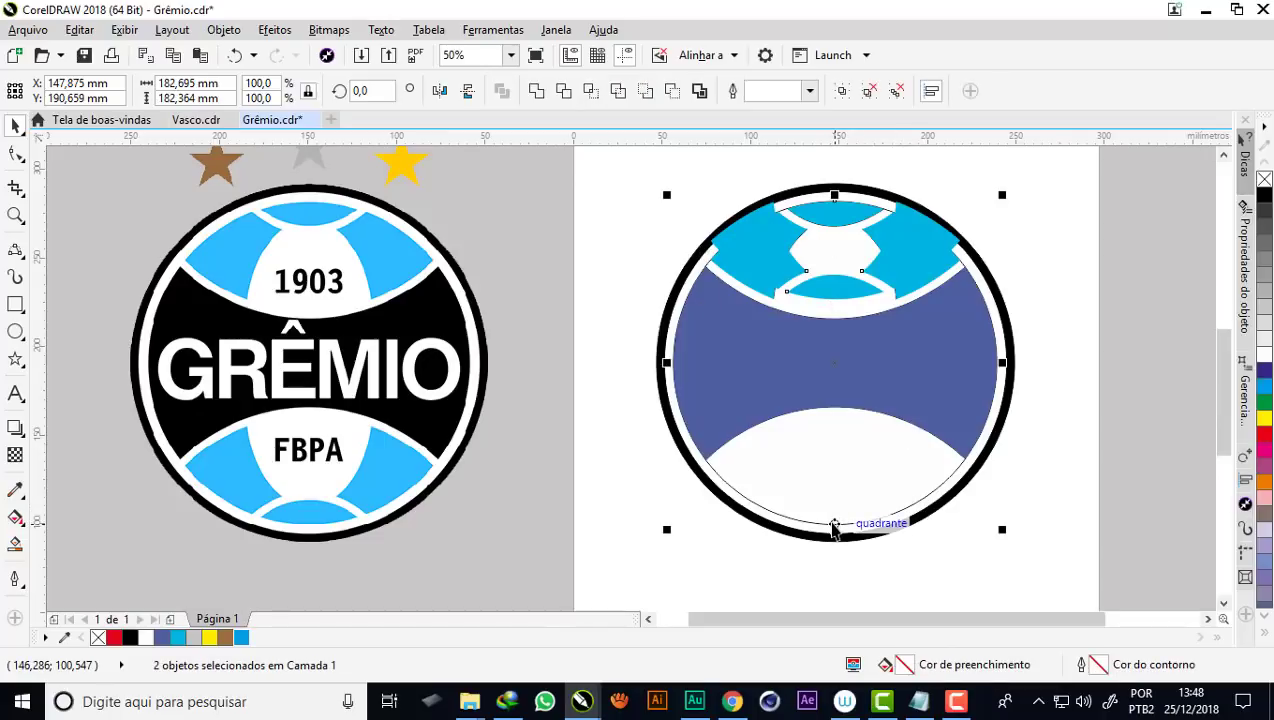
key(b)
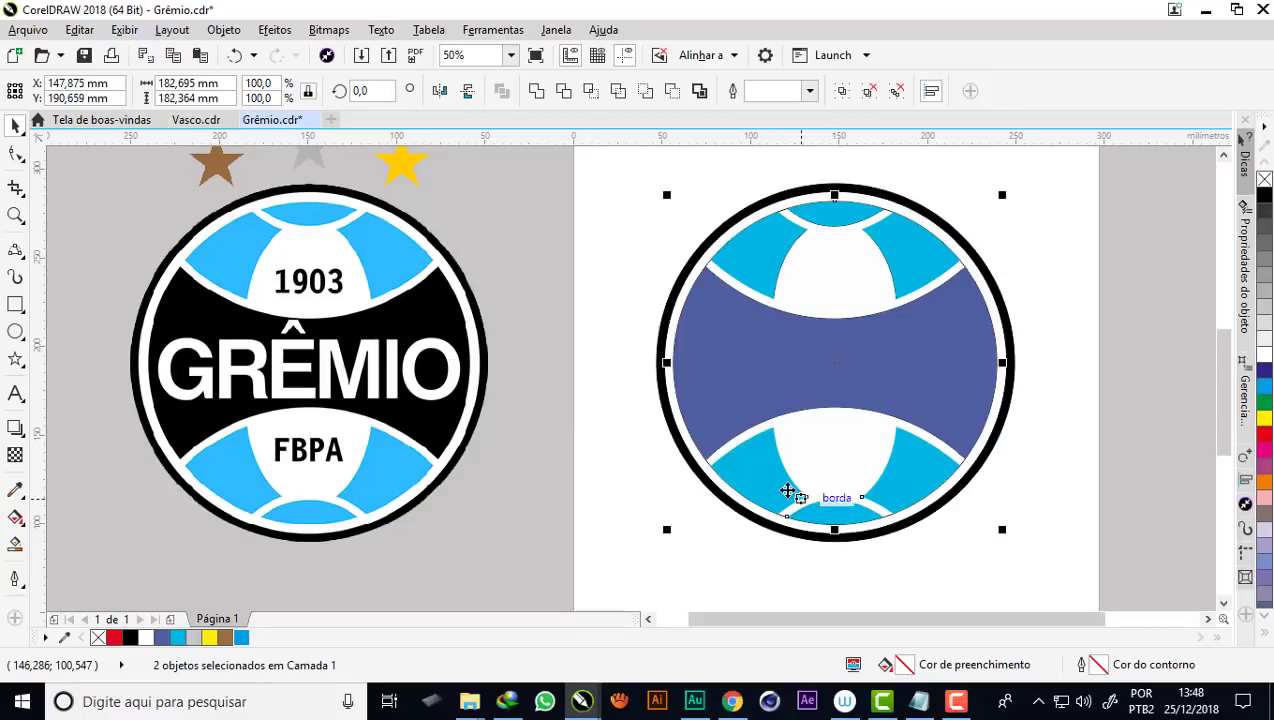
Fill the blue middle band of the traced crest with black
click(1105, 472)
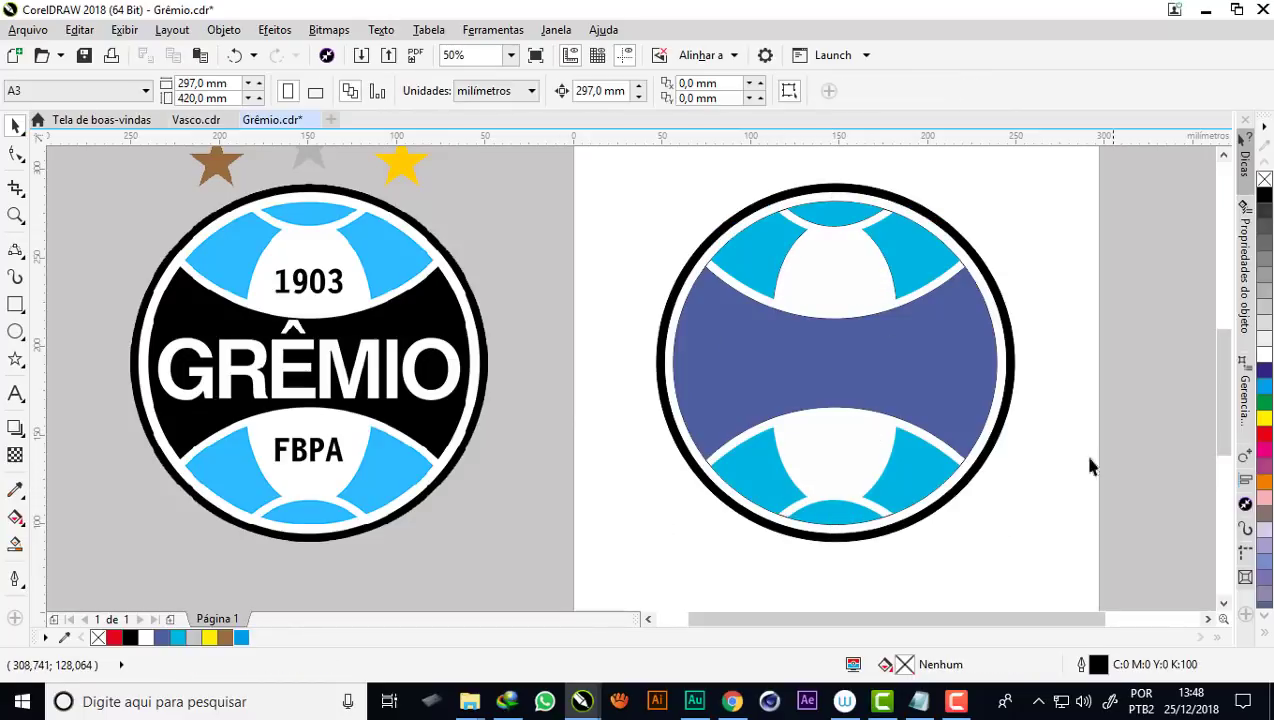
click(930, 369)
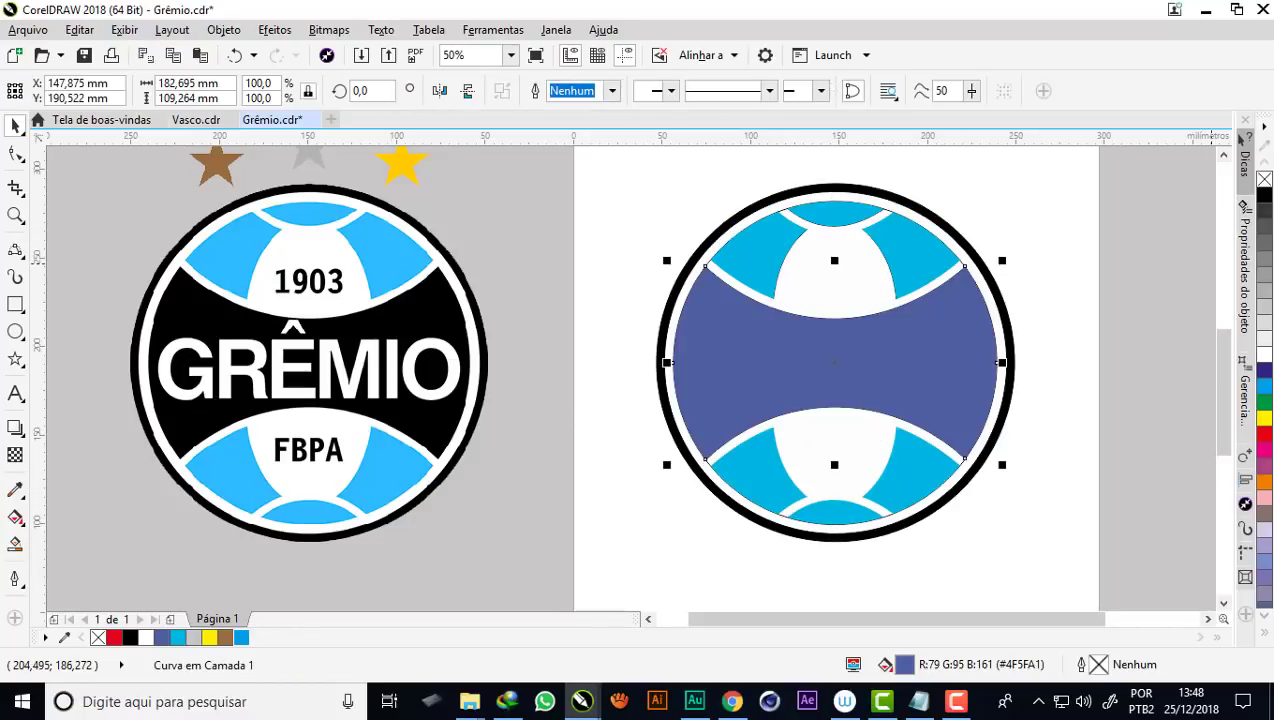
click(1264, 200)
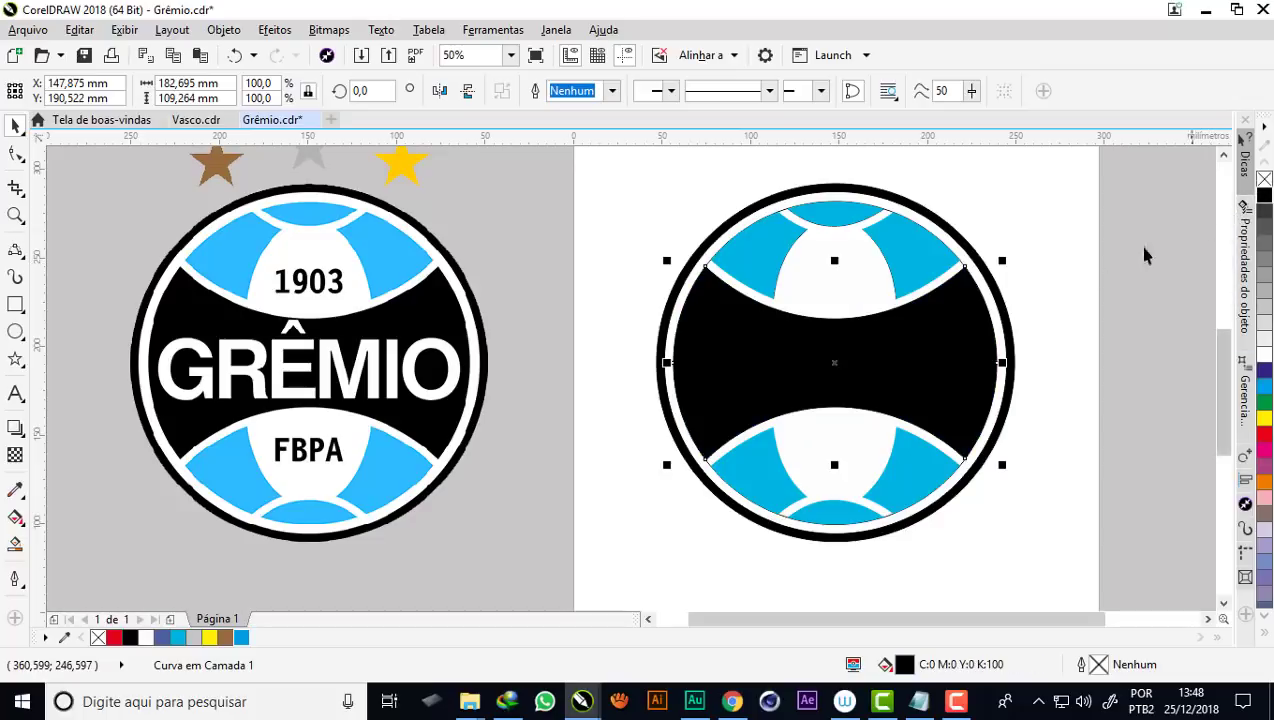
Remove the outlines from every shape of the traced crest
scroll(716, 305, down, 1)
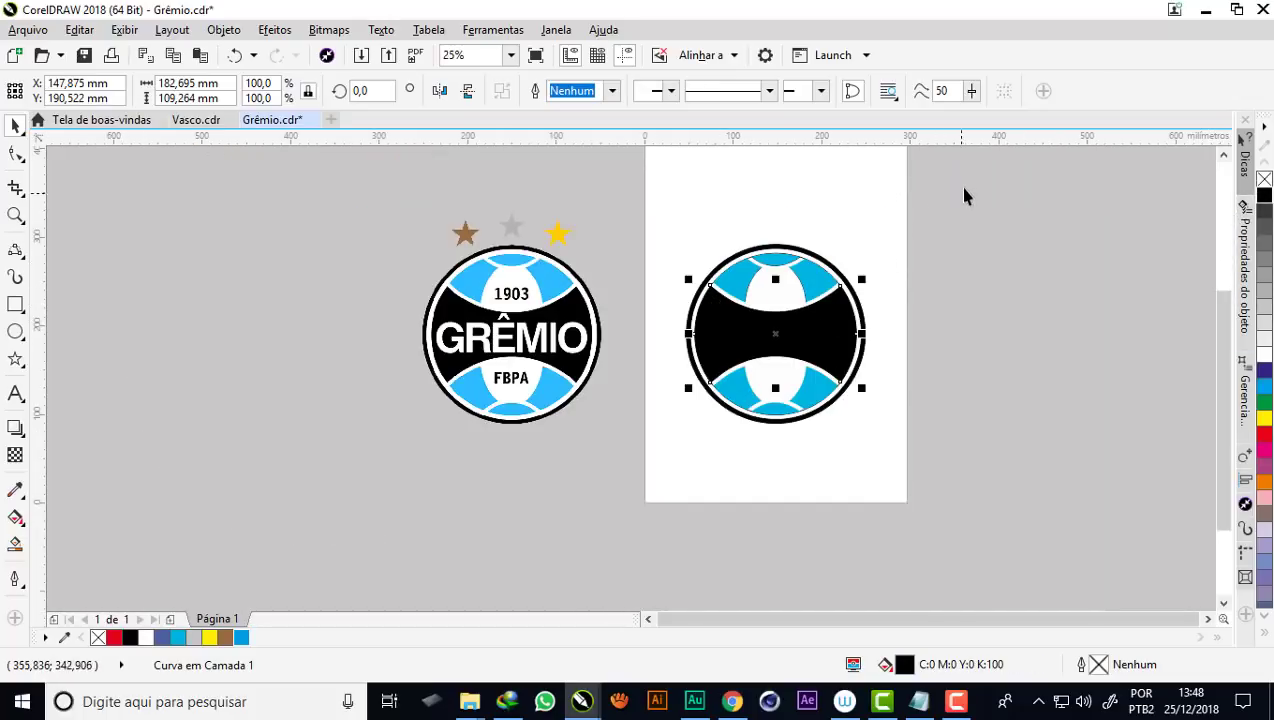
mouse_move(965, 186)
mouse_down()
mouse_move(655, 463)
mouse_move(640, 515)
mouse_up()
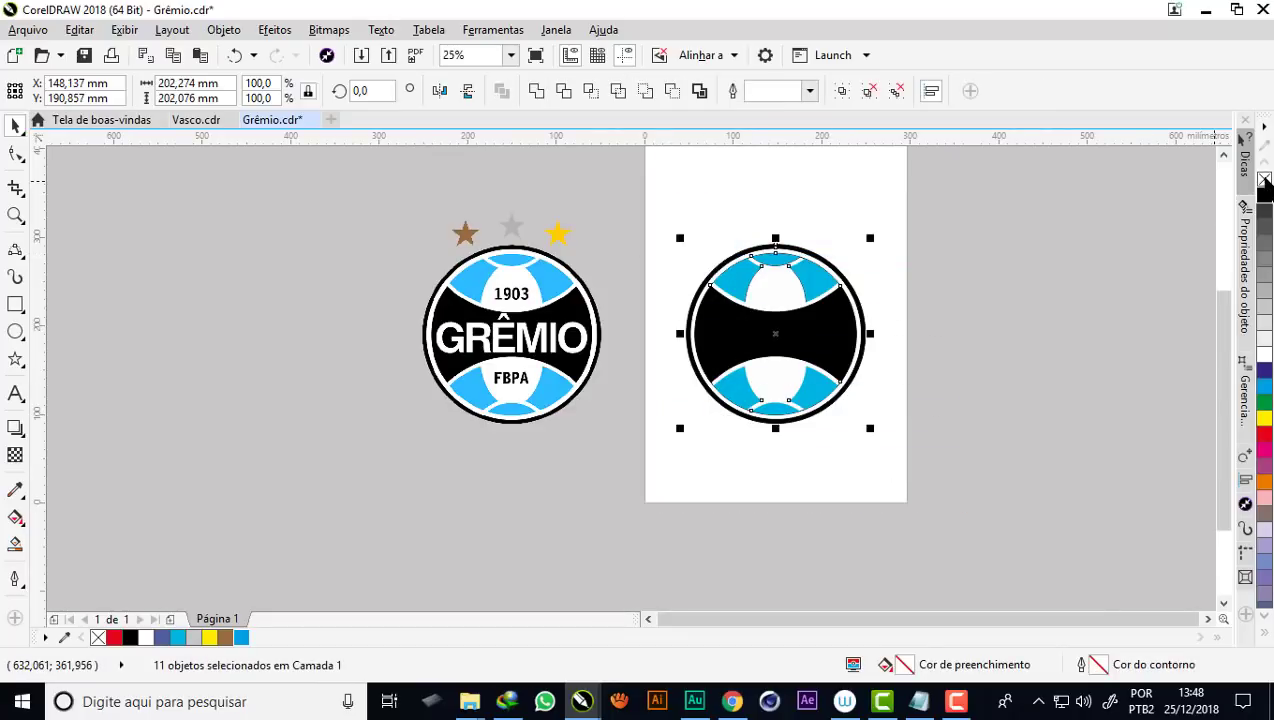
right_click(1264, 180)
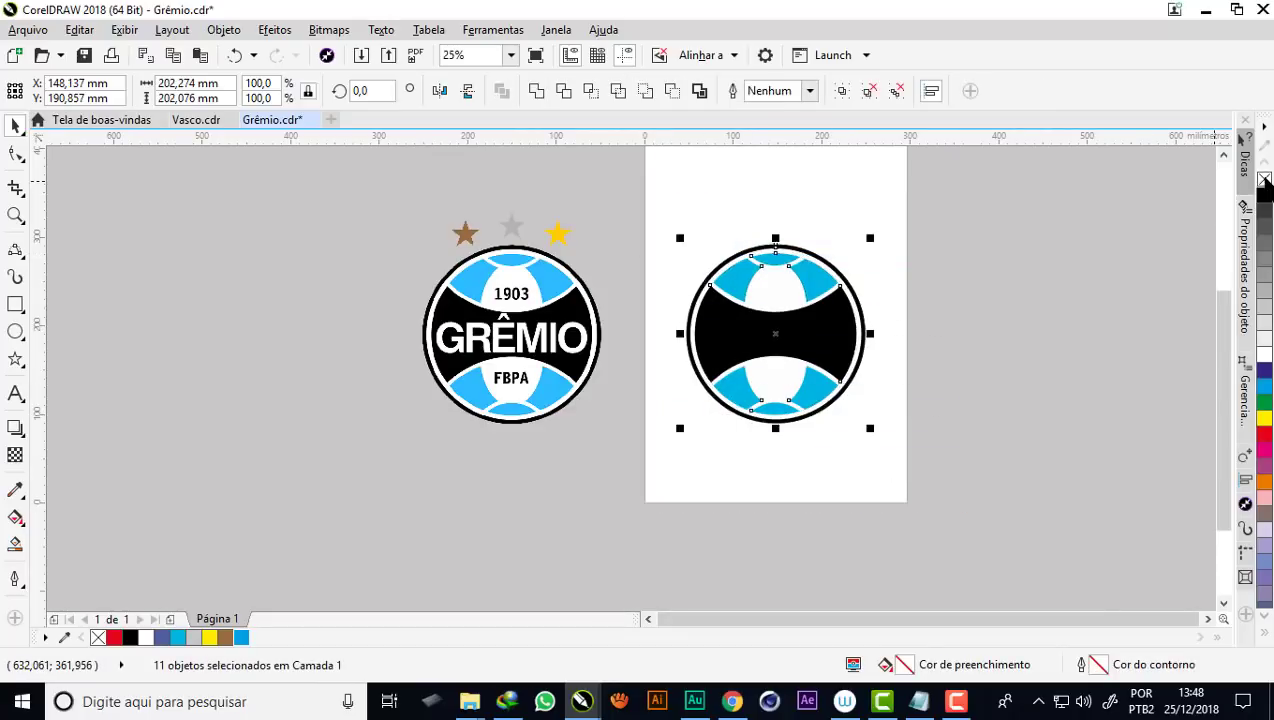
click(1087, 327)
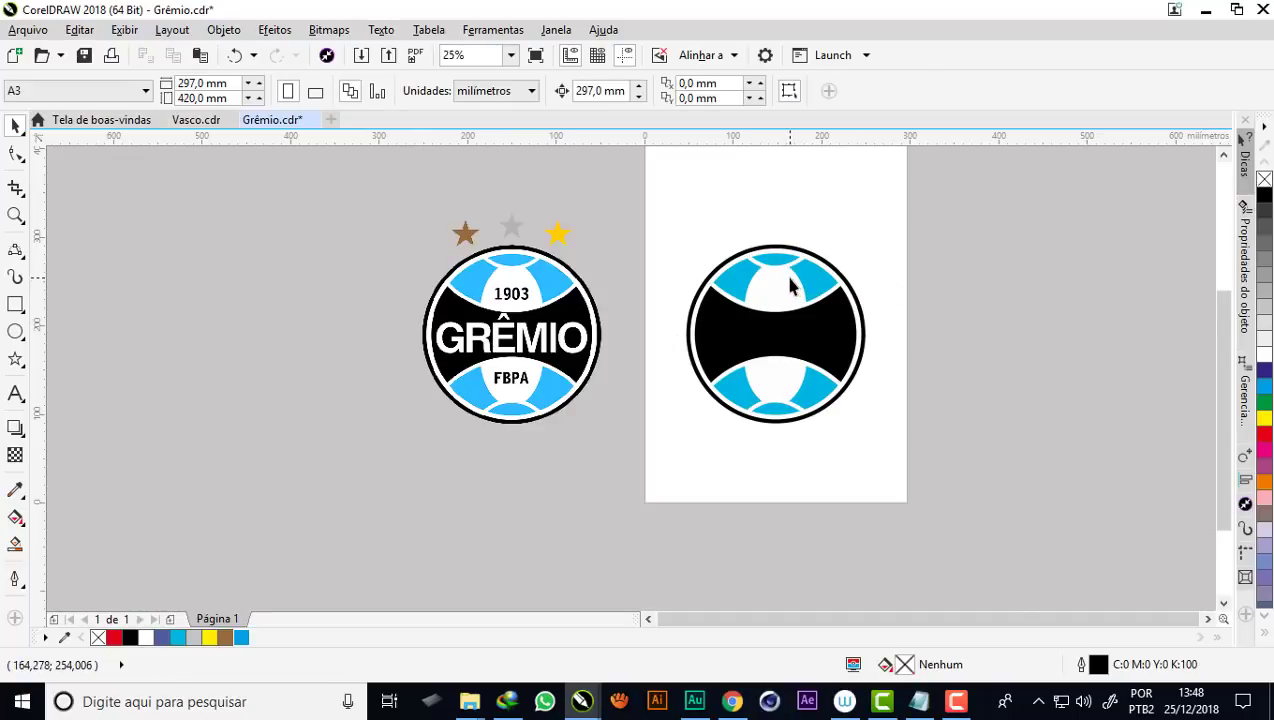
Select all 11 traced crest shapes and group them with Ctrl+G
scroll(790, 287, up, 2)
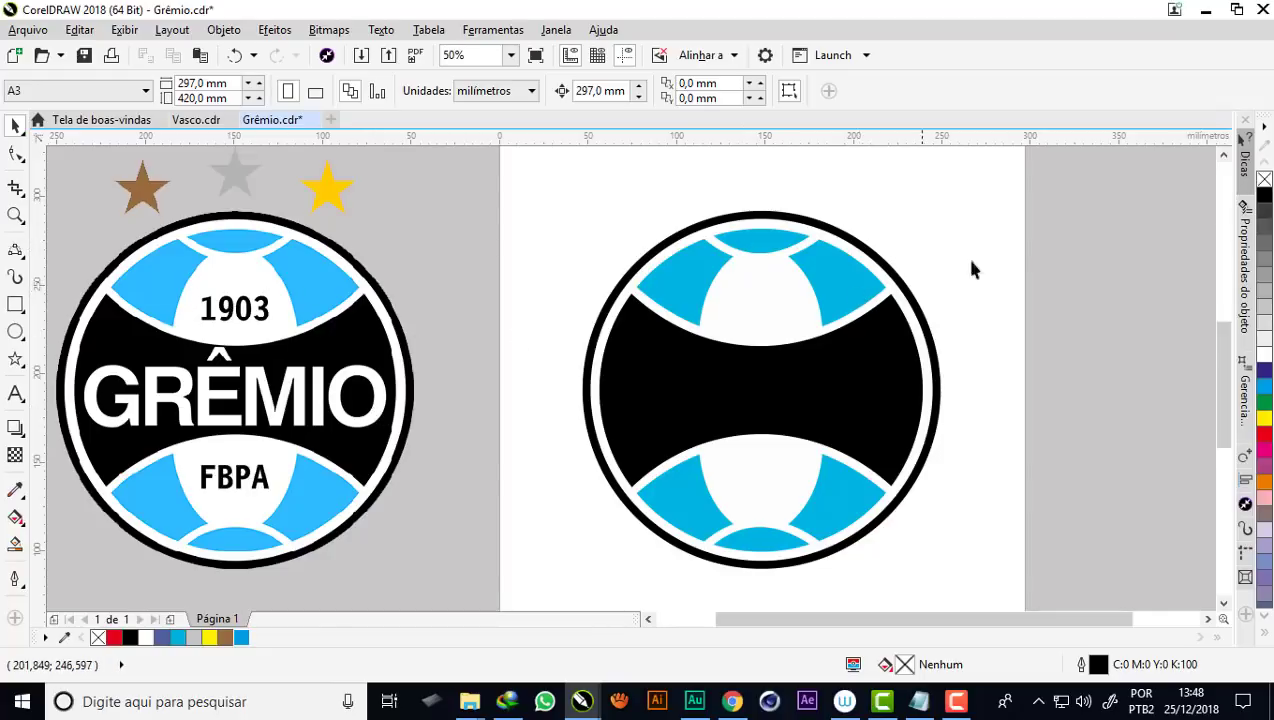
mouse_move(1066, 184)
mouse_down()
mouse_move(533, 543)
mouse_move(494, 604)
mouse_up()
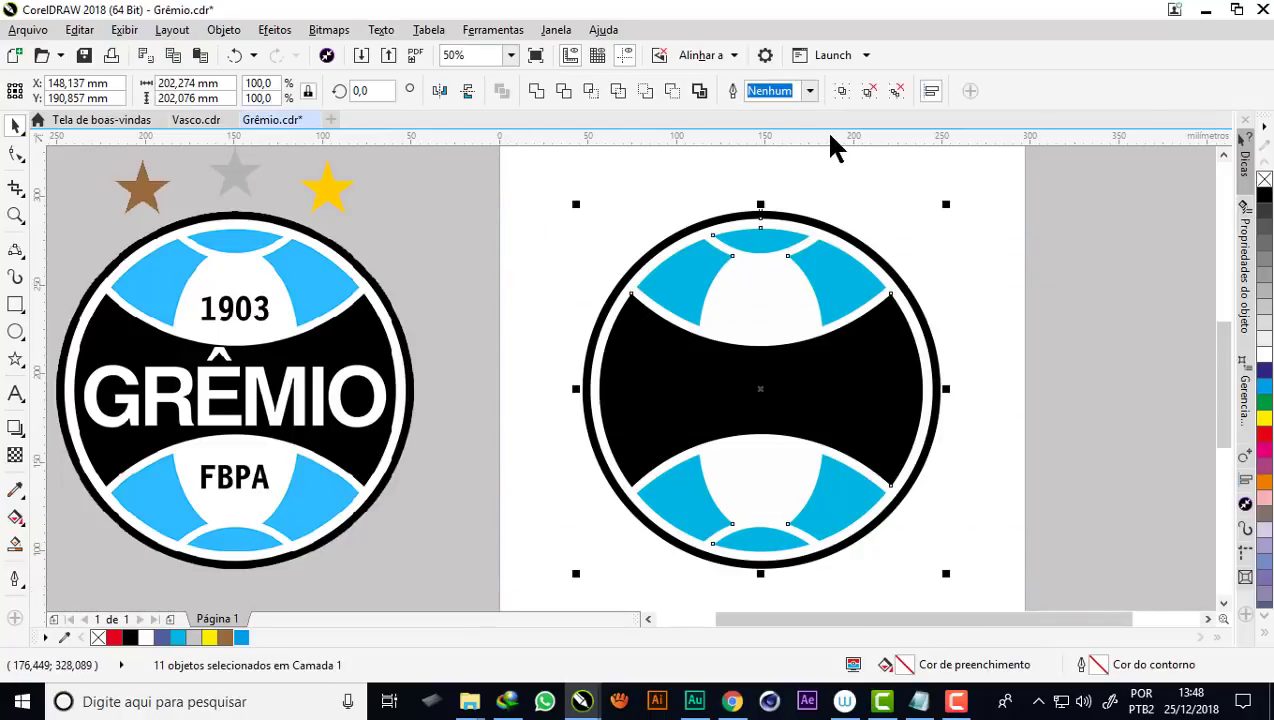
scroll(626, 250, down, 2)
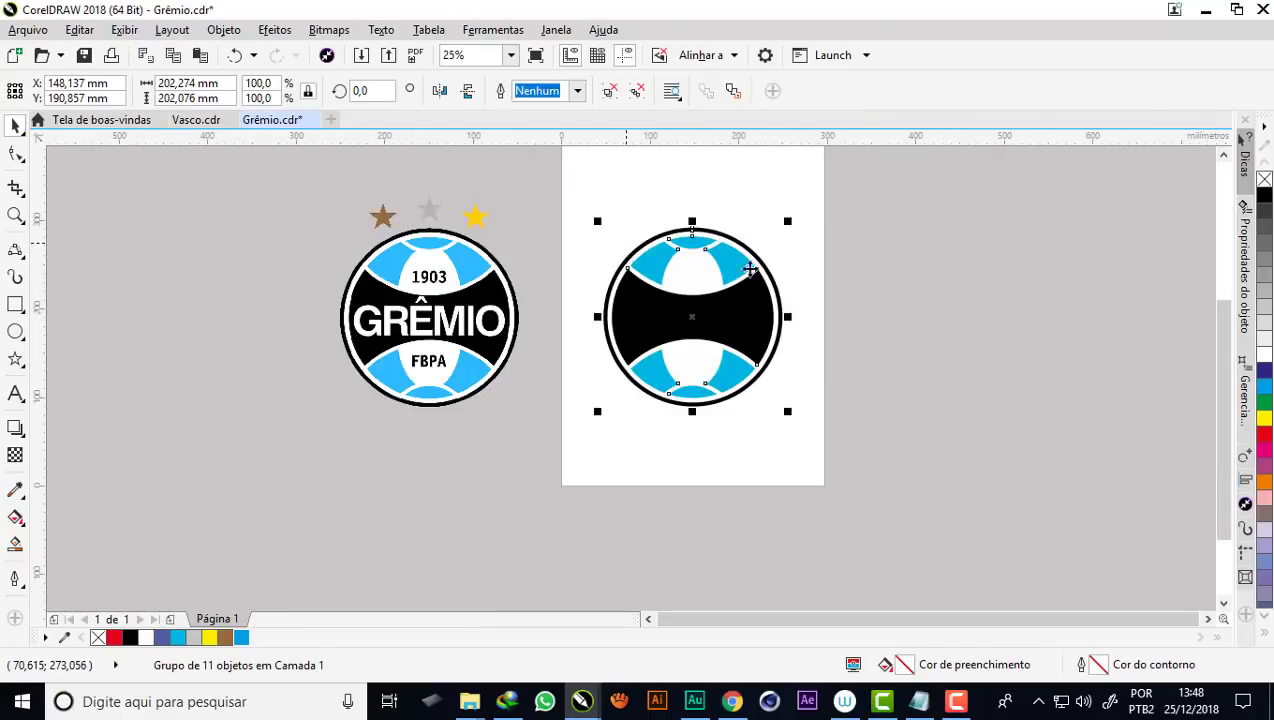
click(611, 261)
scroll(420, 285, up, 2)
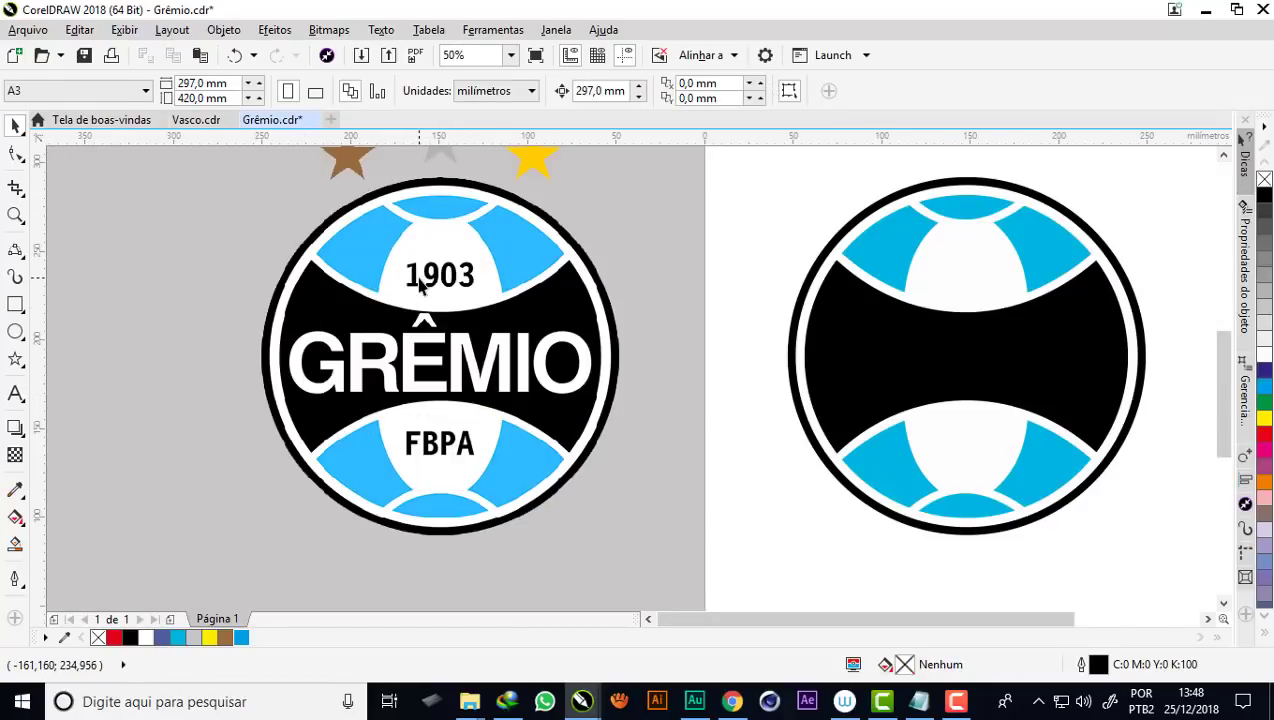
Add the text GRÊMIOS and scale it onto the right-hand crest
click(15, 394)
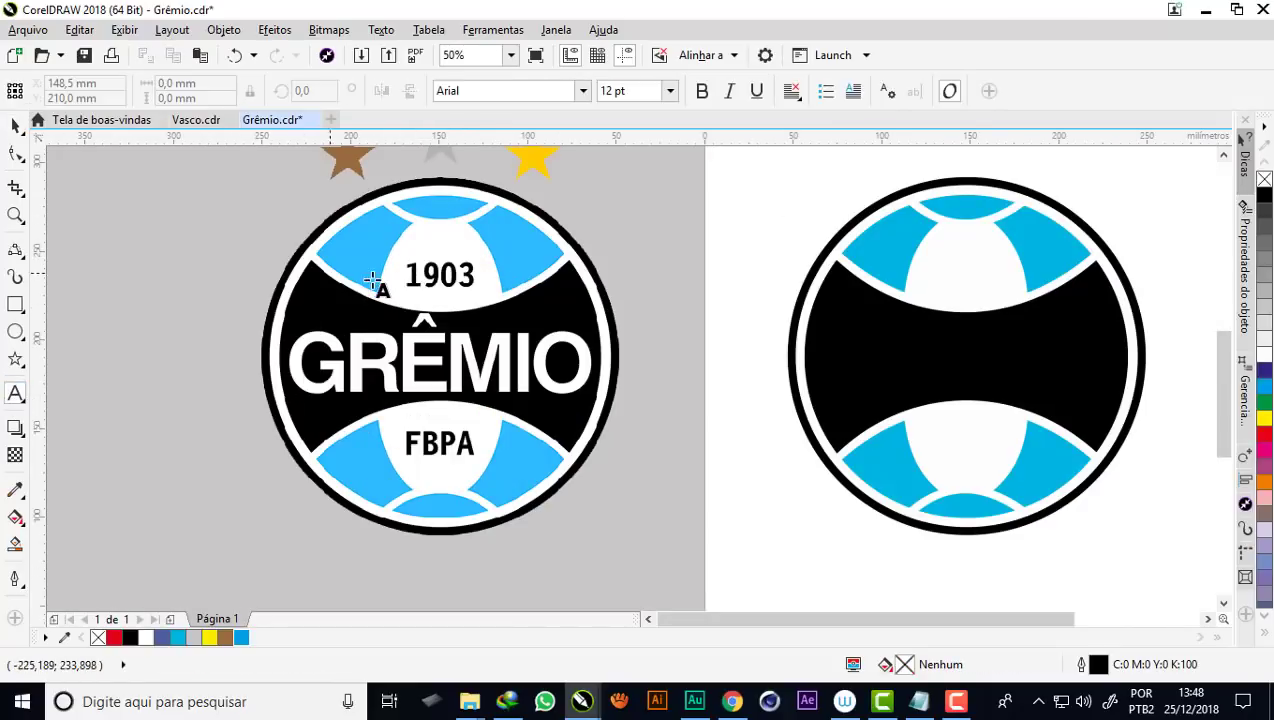
click(313, 306)
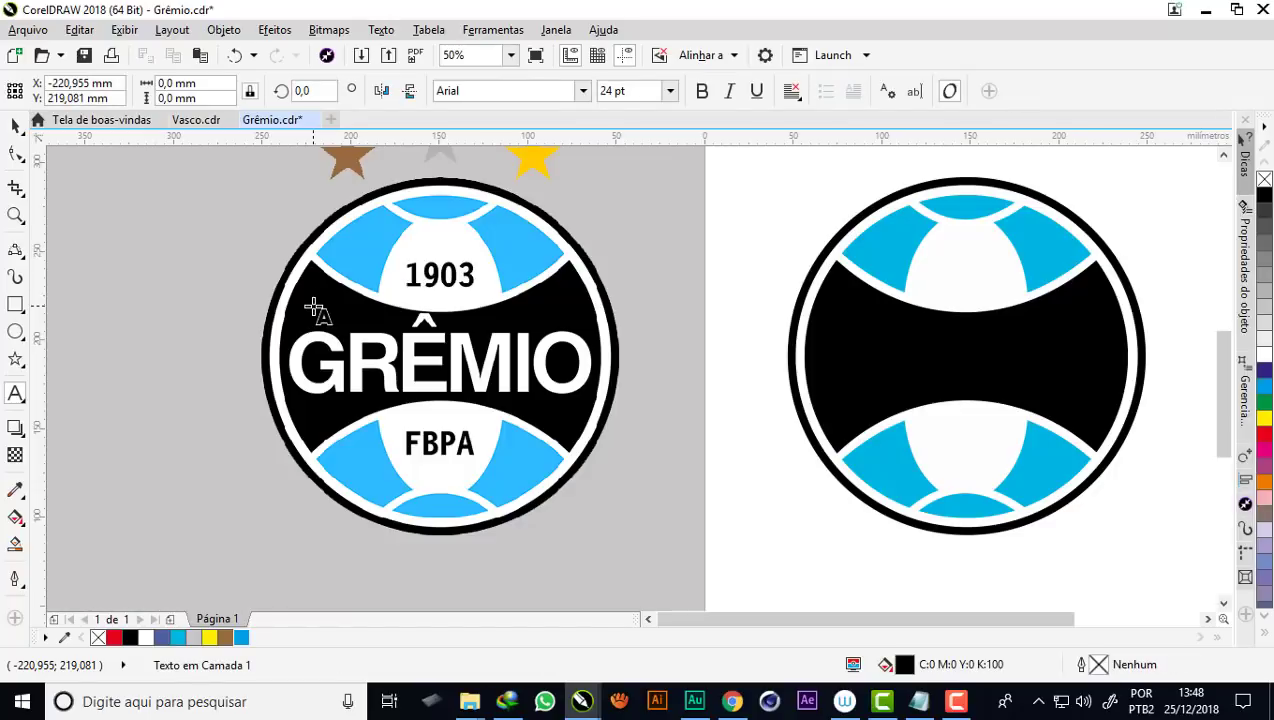
drag(313, 306, 323, 296)
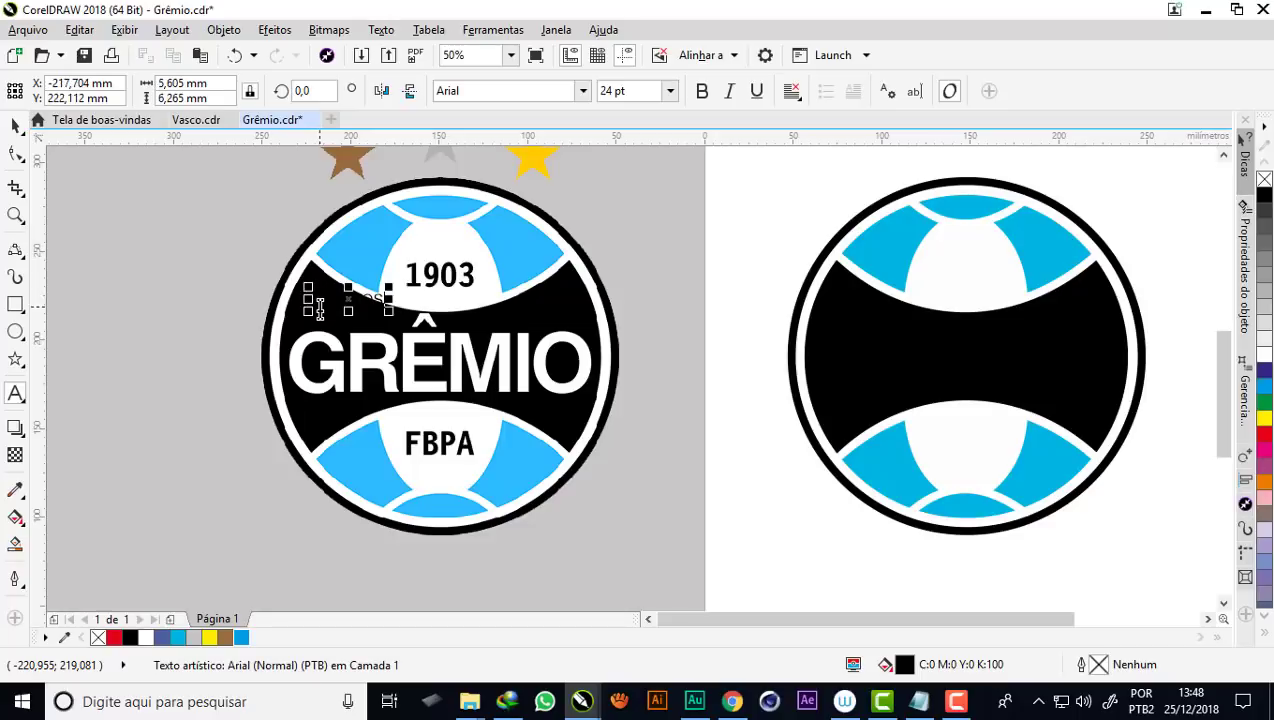
drag(390, 310, 650, 412)
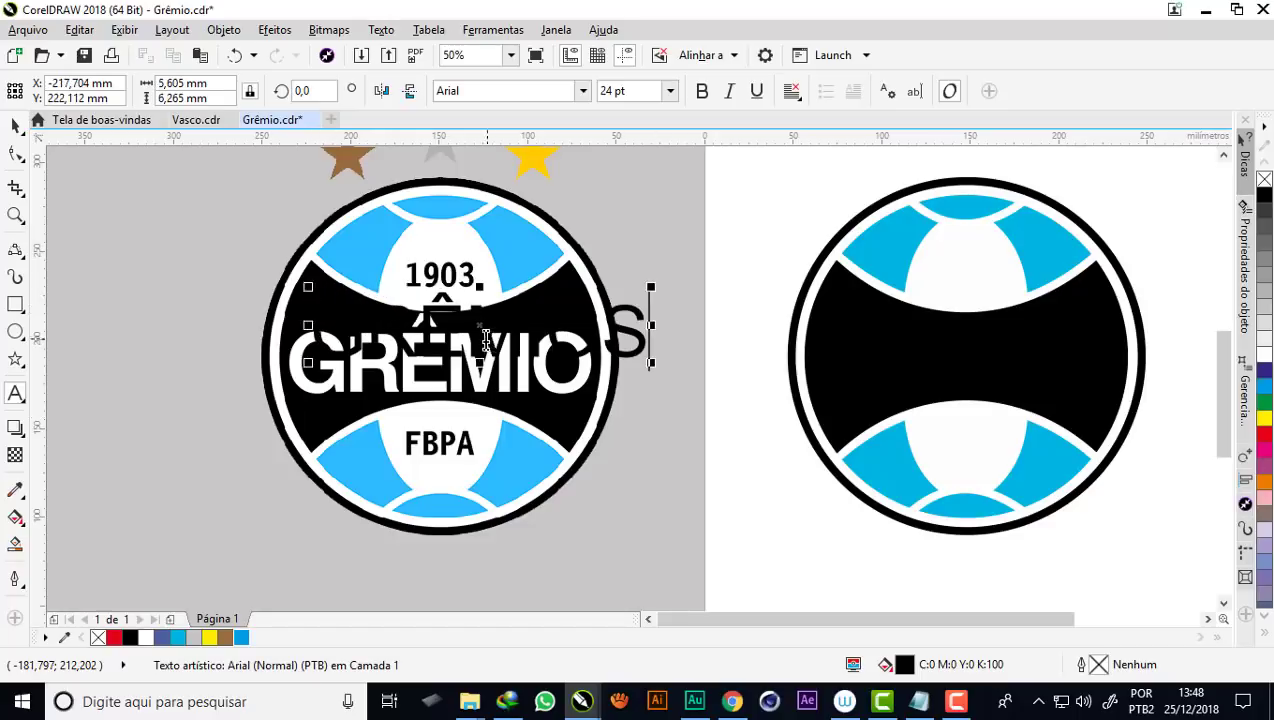
drag(480, 328, 965, 354)
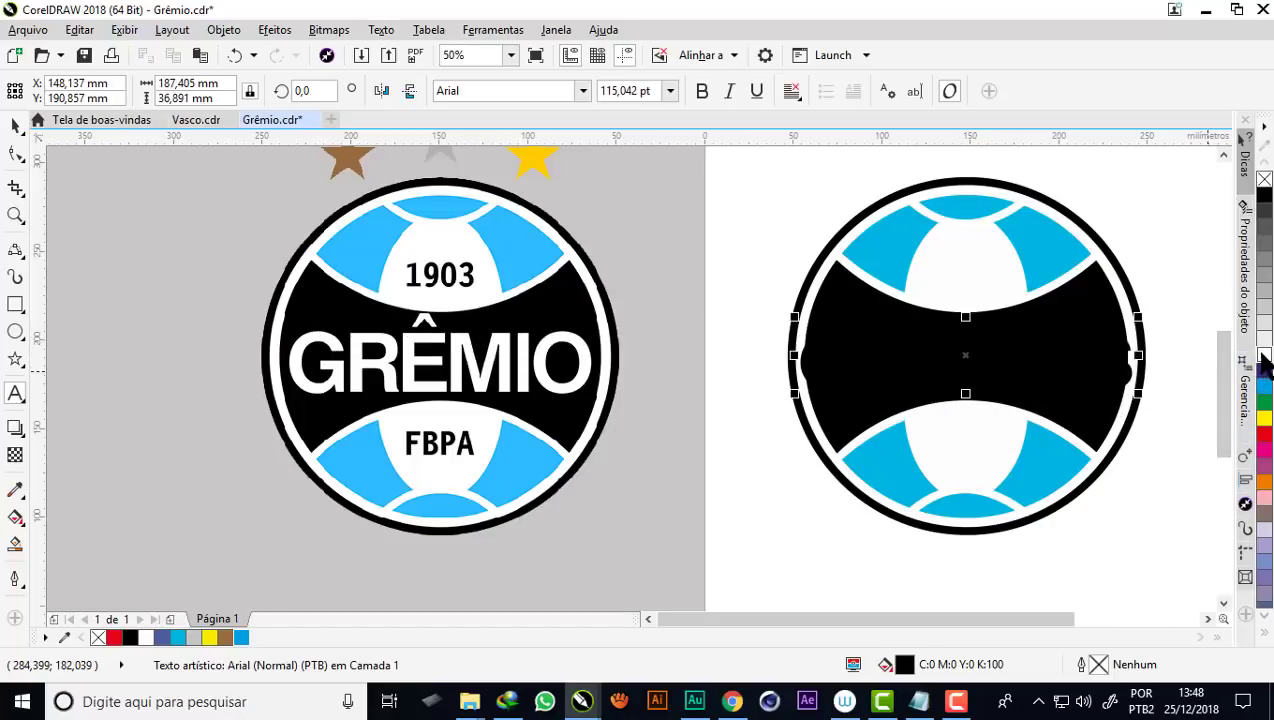
Make the GRÊMIOS text white and size it to fit inside the black band
click(15, 127)
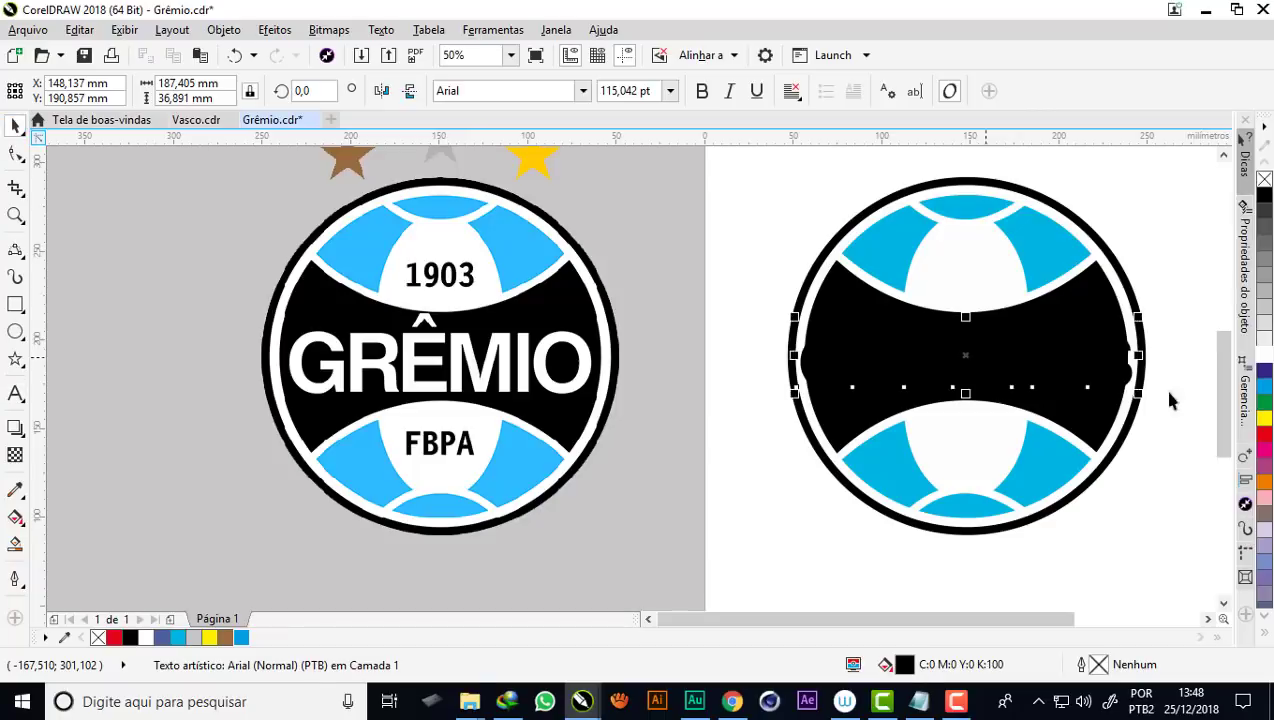
click(1263, 356)
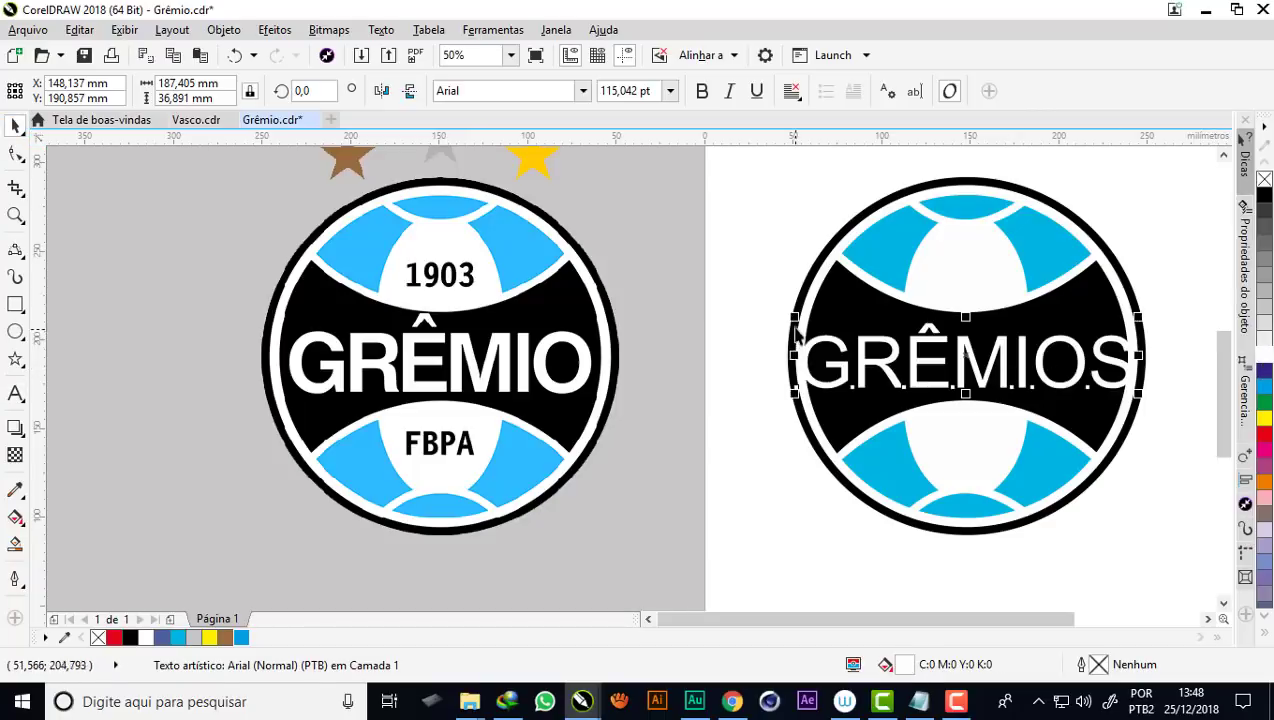
drag(797, 334, 828, 340)
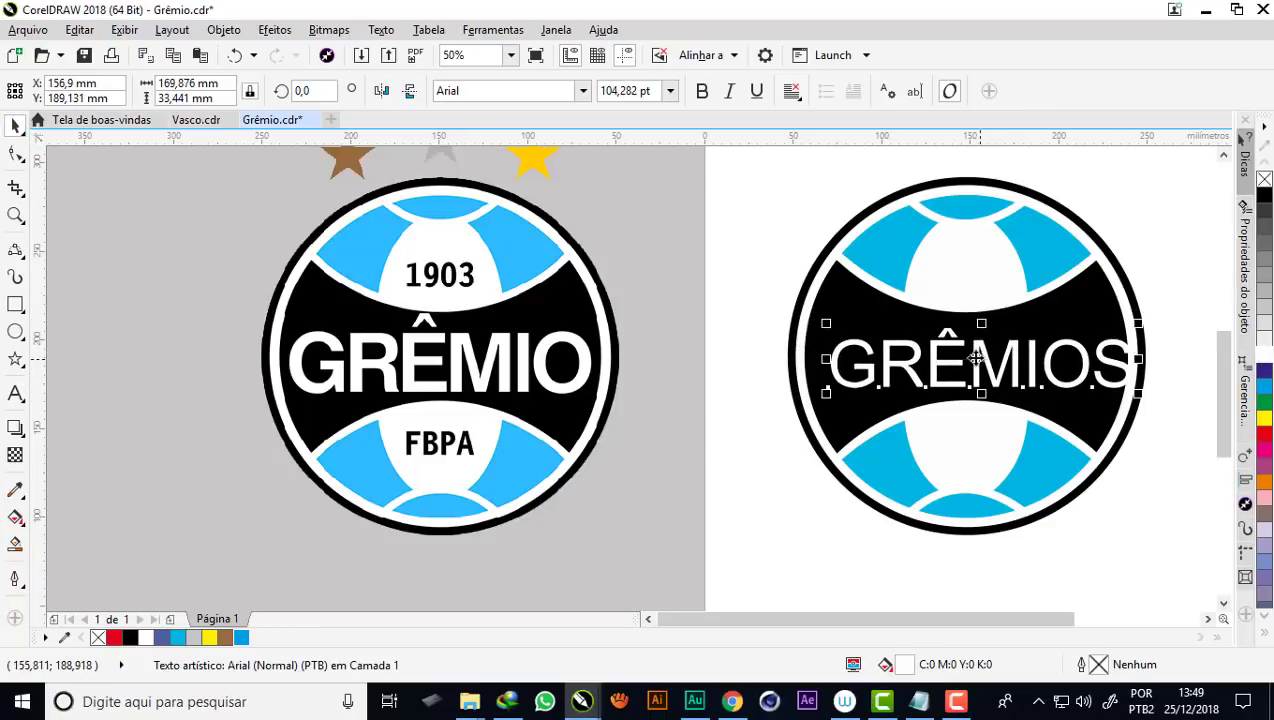
drag(976, 357, 956, 357)
drag(1139, 393, 1110, 368)
drag(1098, 322, 1122, 292)
Set the GRÊMIOS text in Helvetica Bold
click(484, 91)
text(HEL)
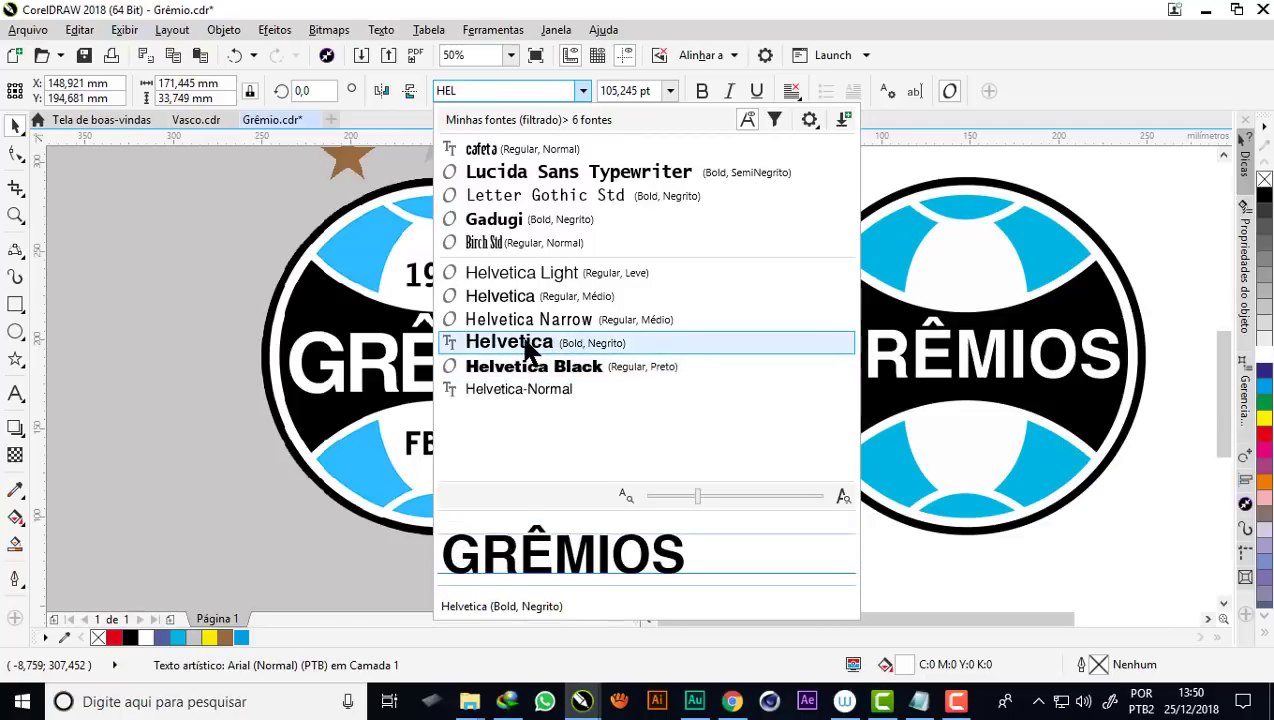
click(527, 352)
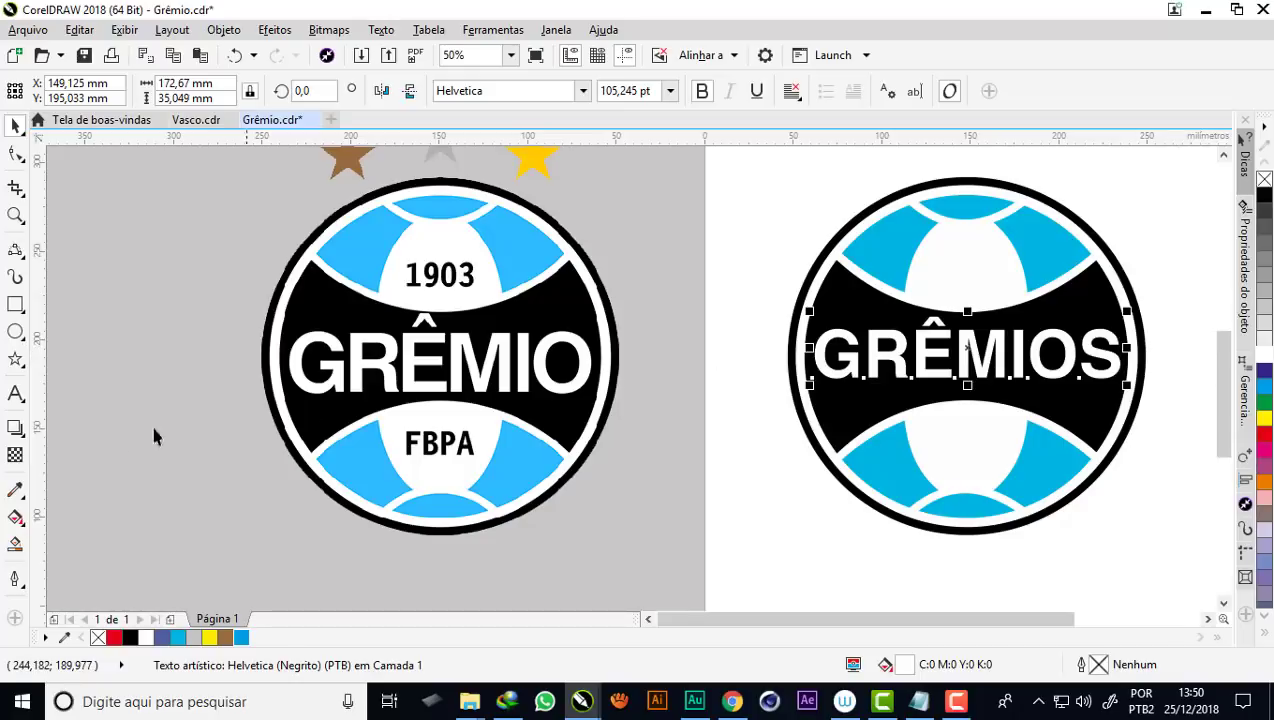
Delete the trailing S so it reads GRÊMIO, then enlarge and centre it on the band
click(15, 393)
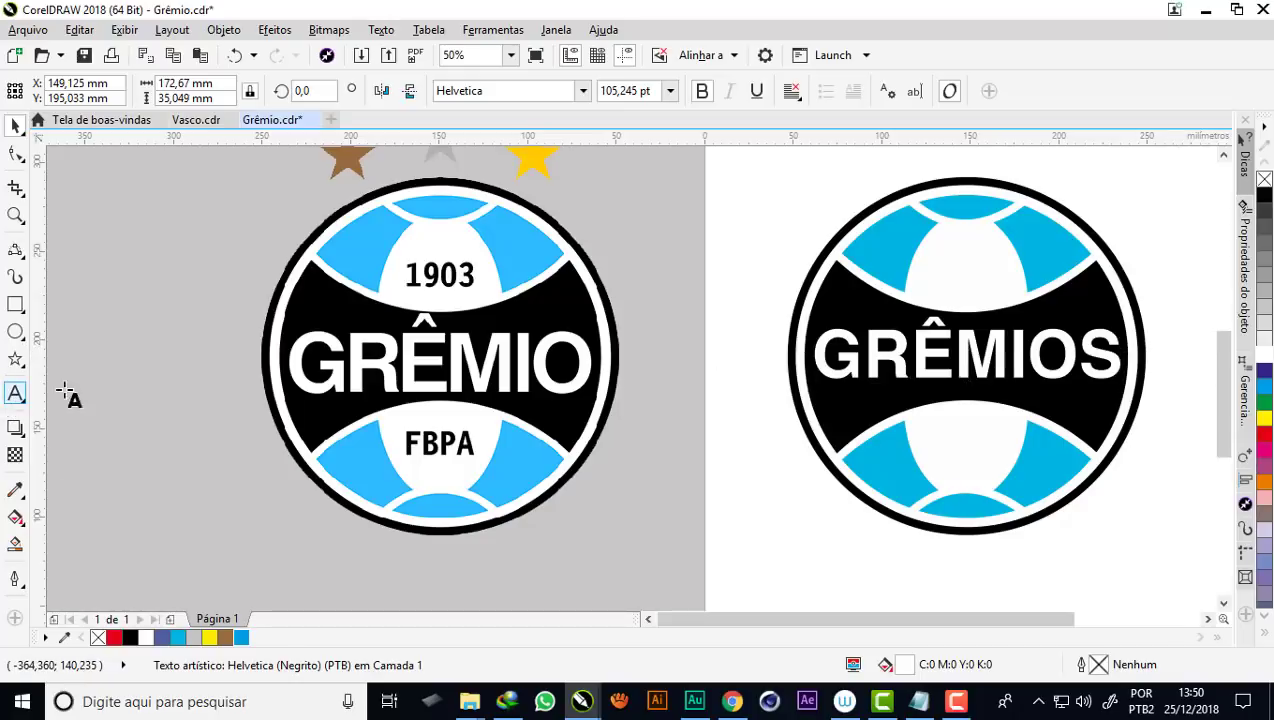
click(1096, 340)
key(BackSpace)
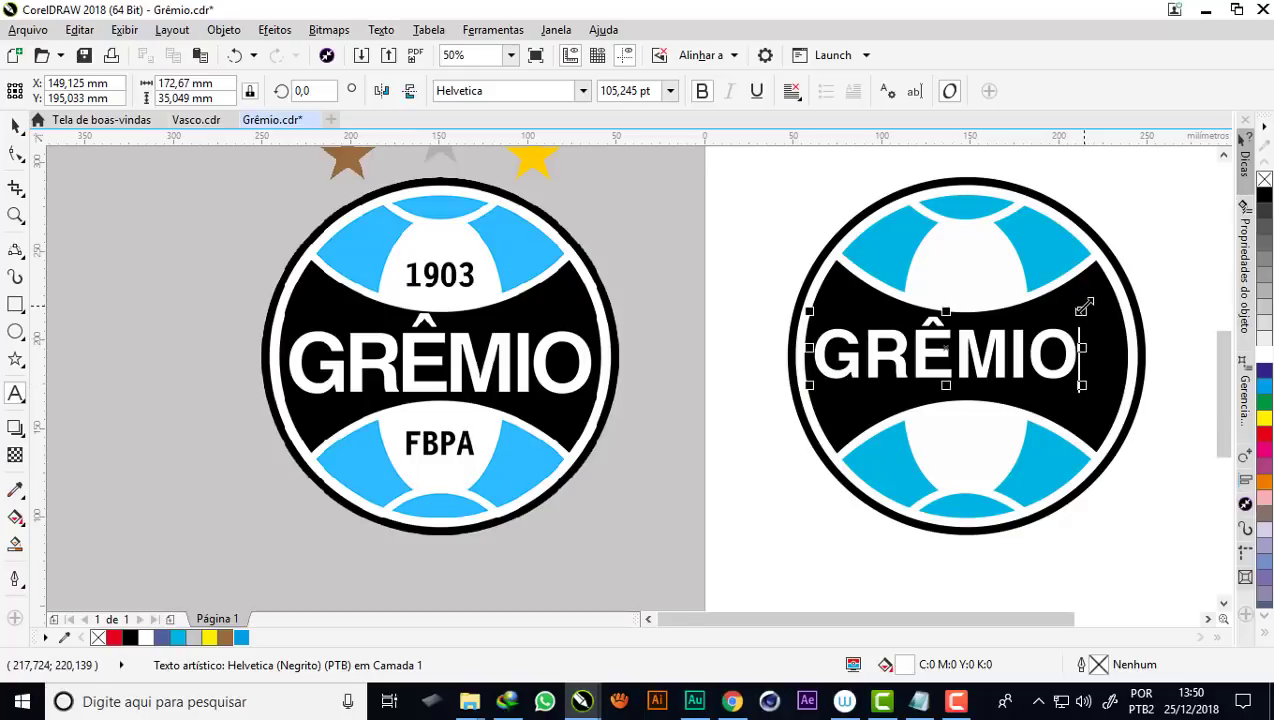
drag(1098, 302, 1116, 294)
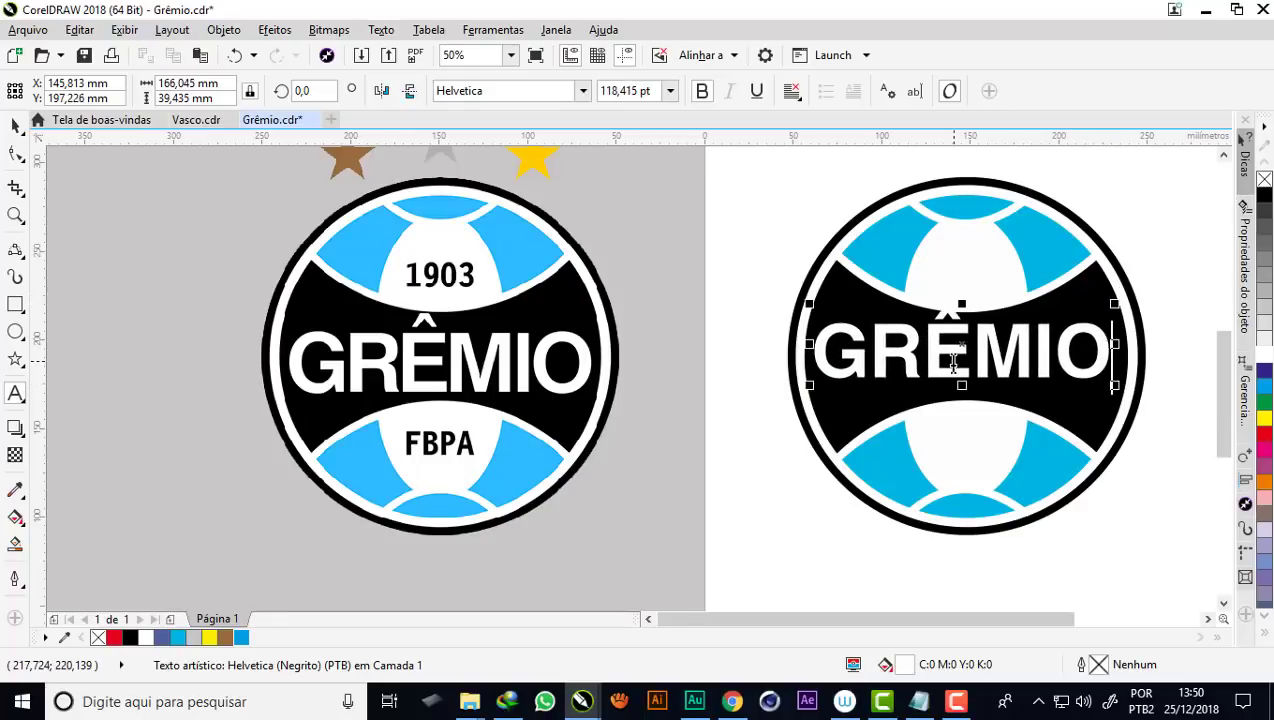
drag(965, 345, 965, 353)
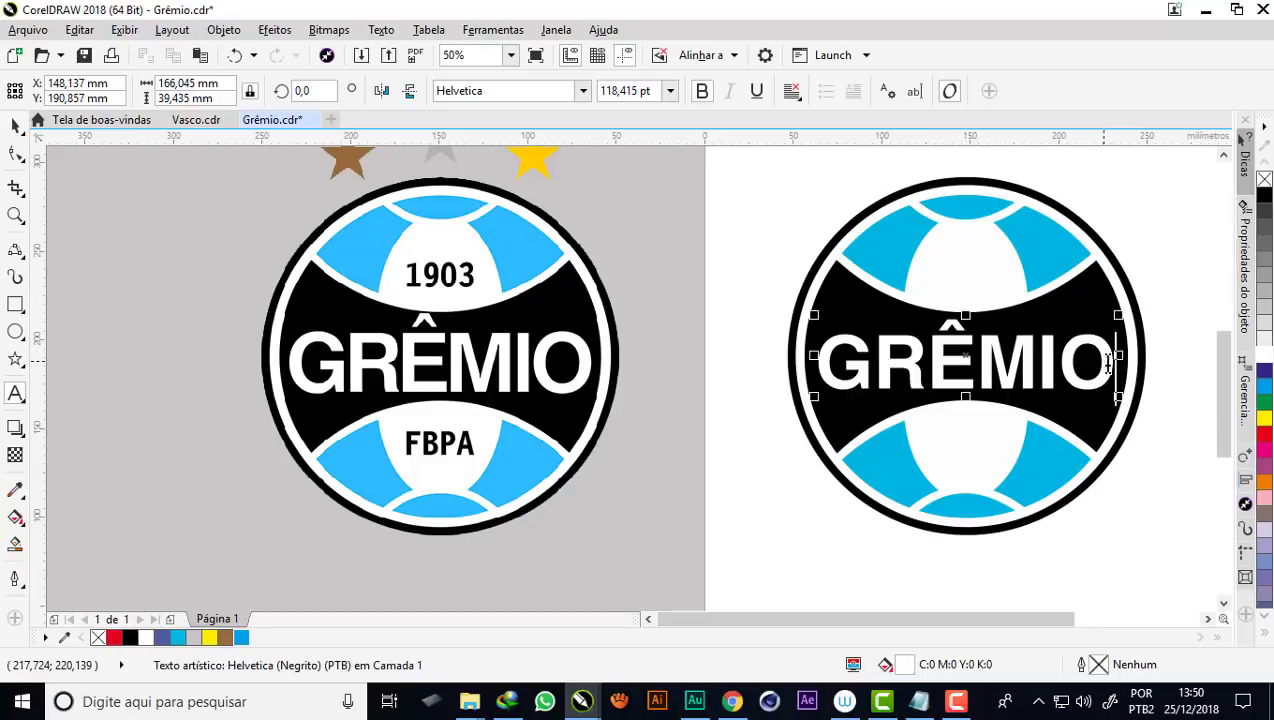
click(15, 125)
click(755, 345)
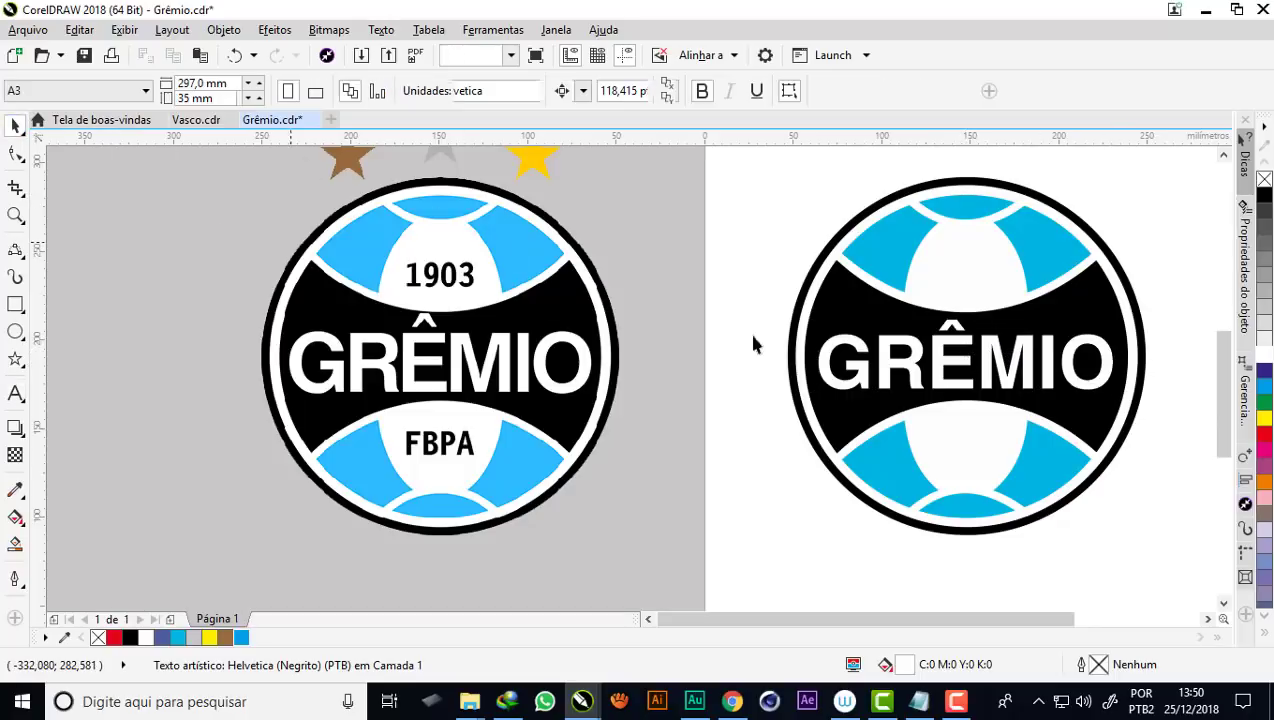
click(1047, 348)
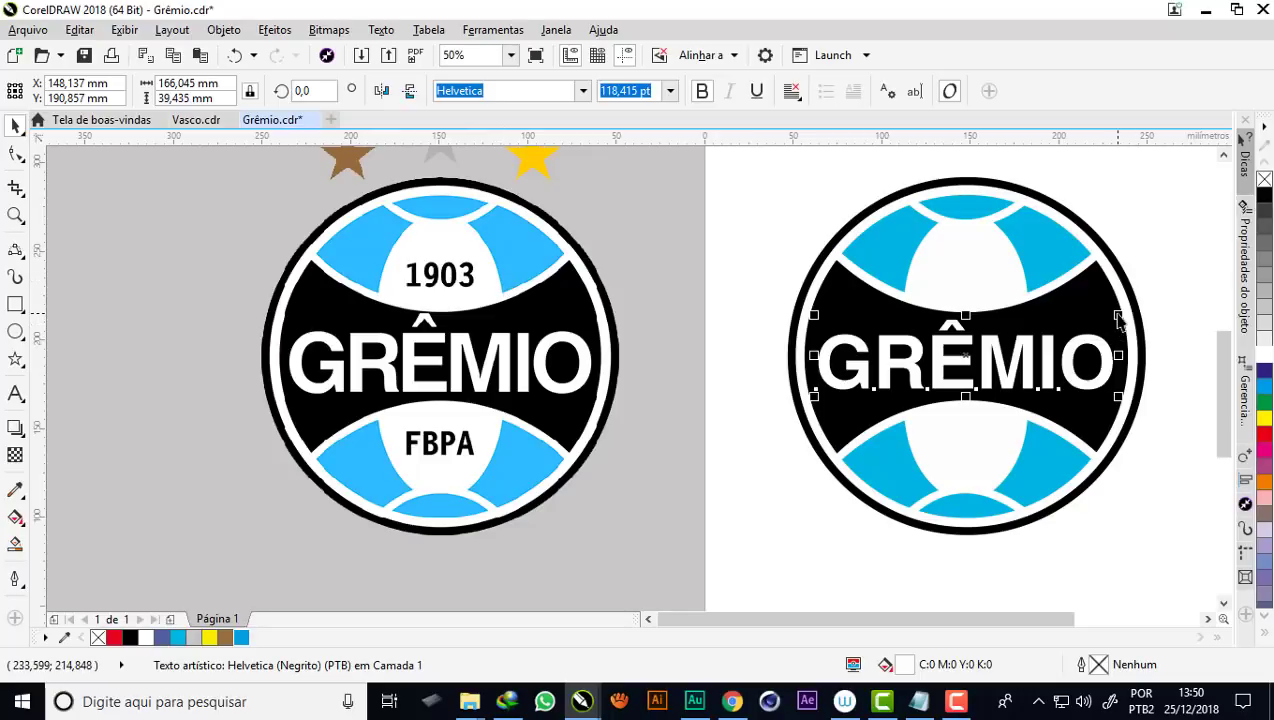
drag(1134, 328, 1120, 308)
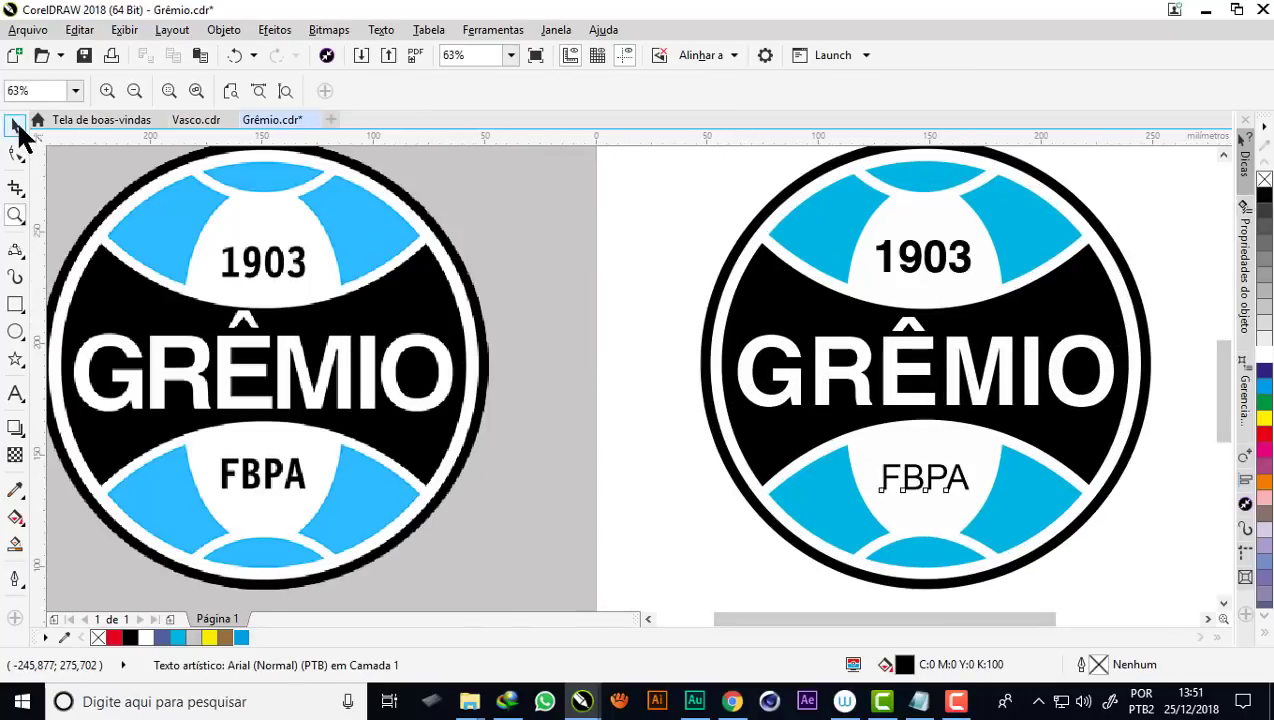
Set 1903 in Gadugi Bold and make it narrower and taller
click(16, 126)
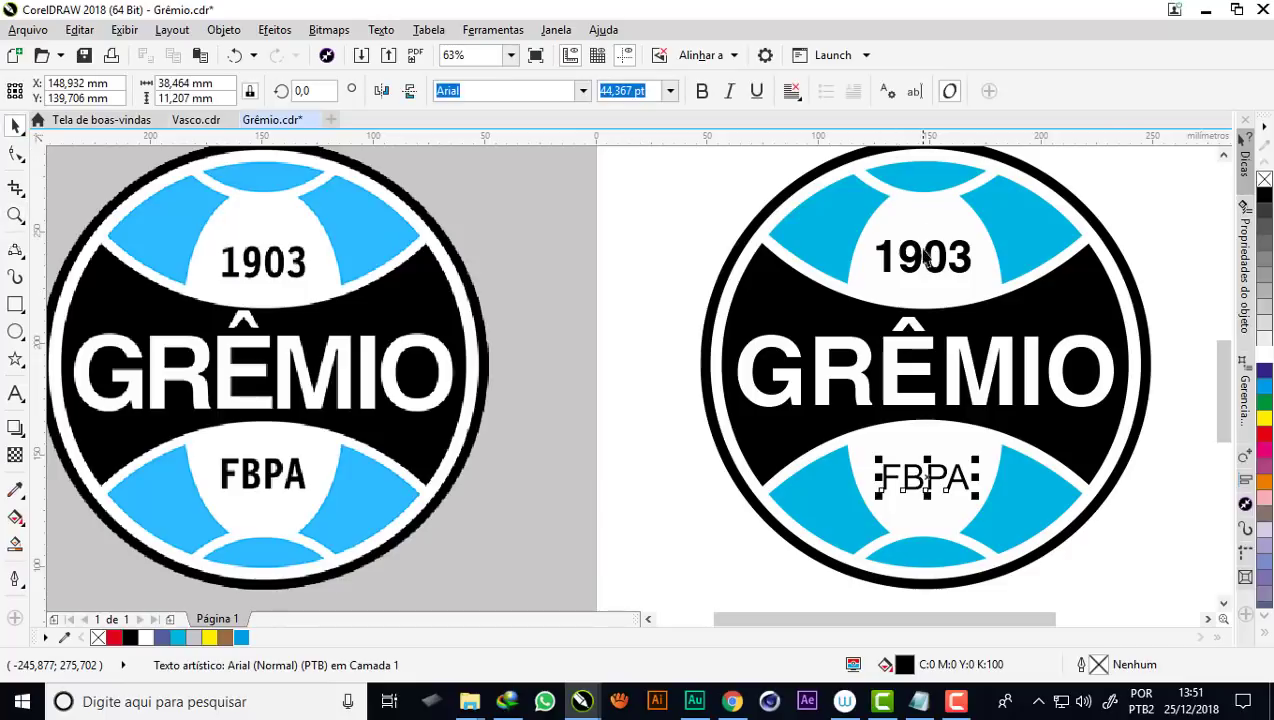
click(584, 90)
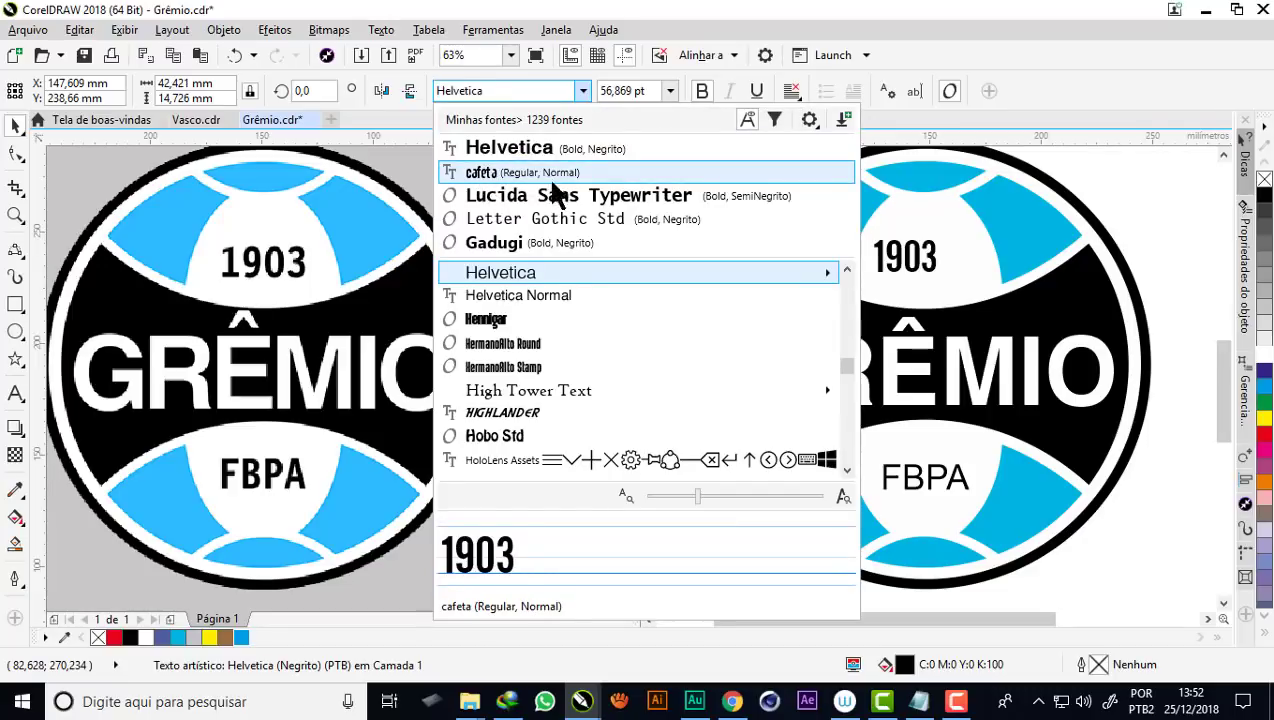
click(513, 248)
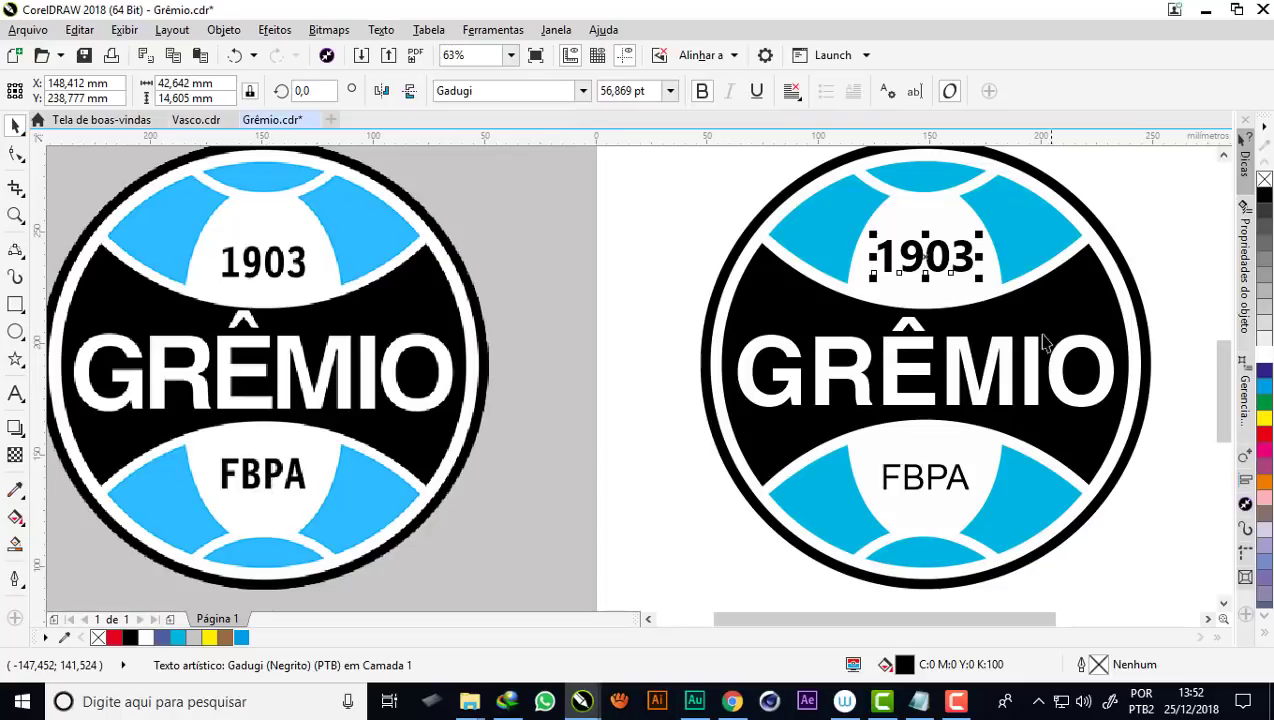
scroll(965, 258, up, 3)
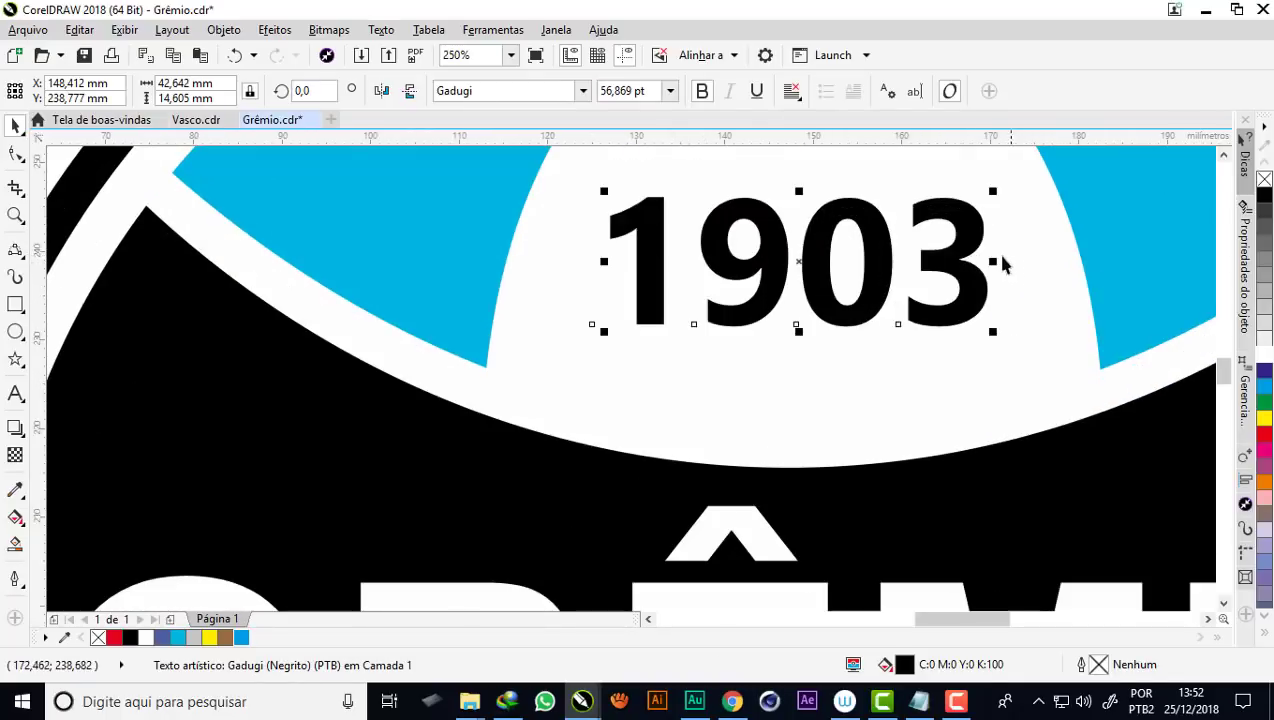
drag(996, 261, 963, 261)
scroll(805, 220, down, 2)
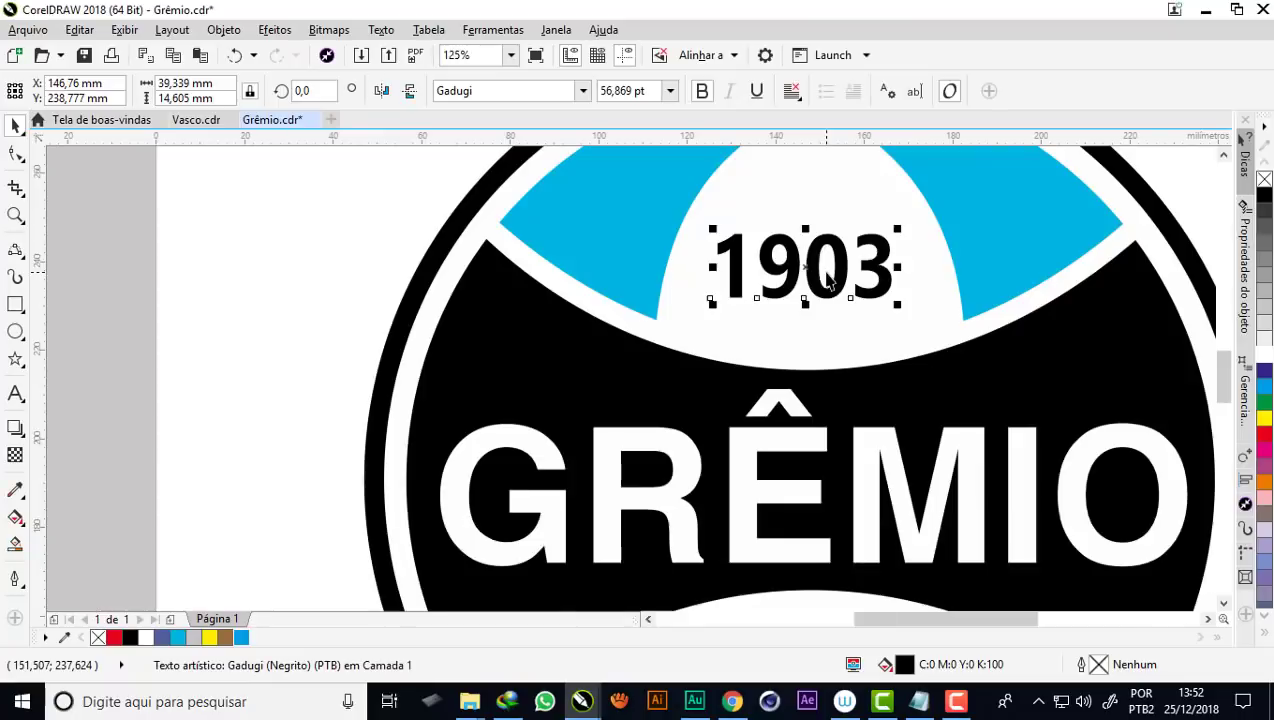
drag(805, 229, 805, 221)
scroll(838, 248, down, 2)
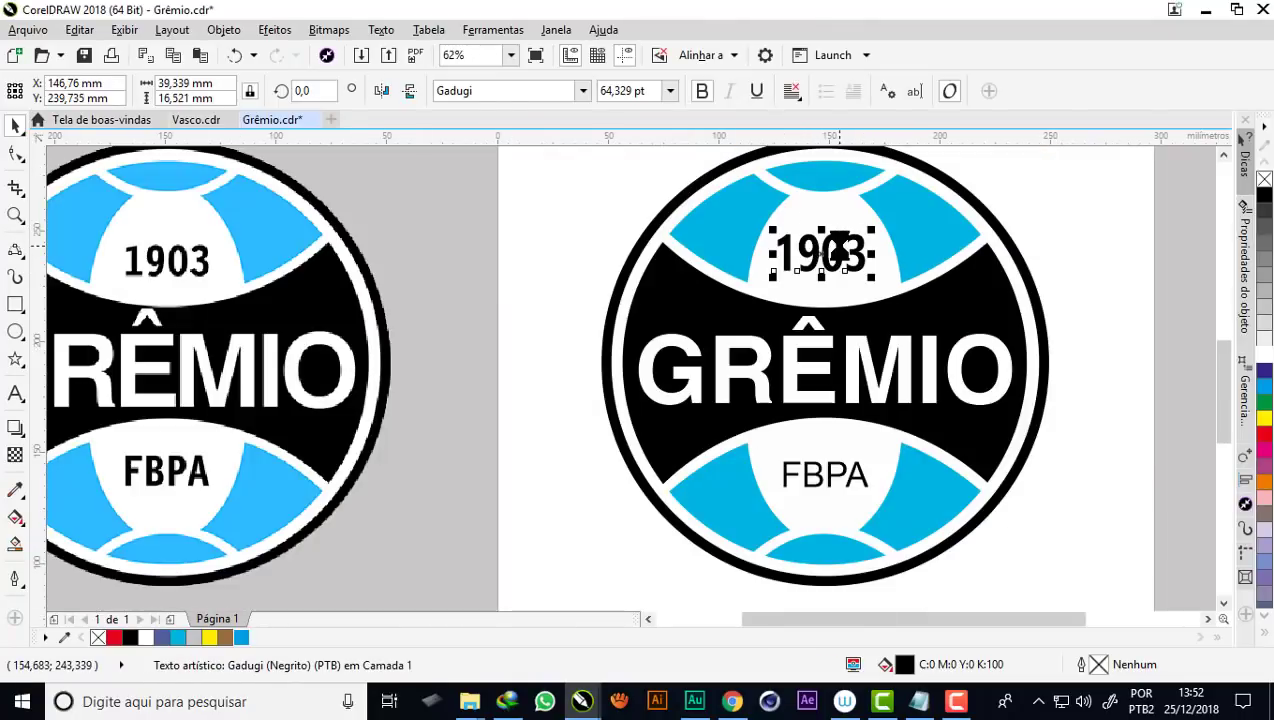
Compare 1903 with the original, then select FBPA and bring up its font list
click(1152, 330)
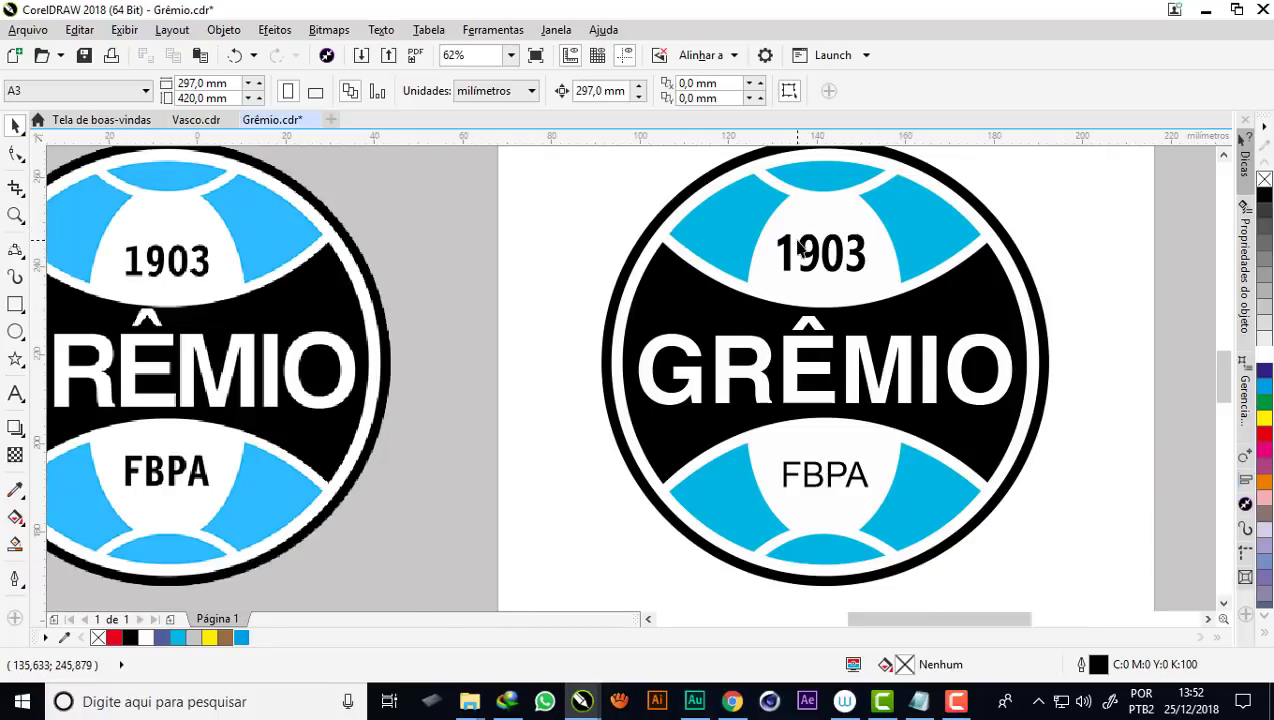
scroll(803, 250, up, 2)
scroll(810, 255, down, 2)
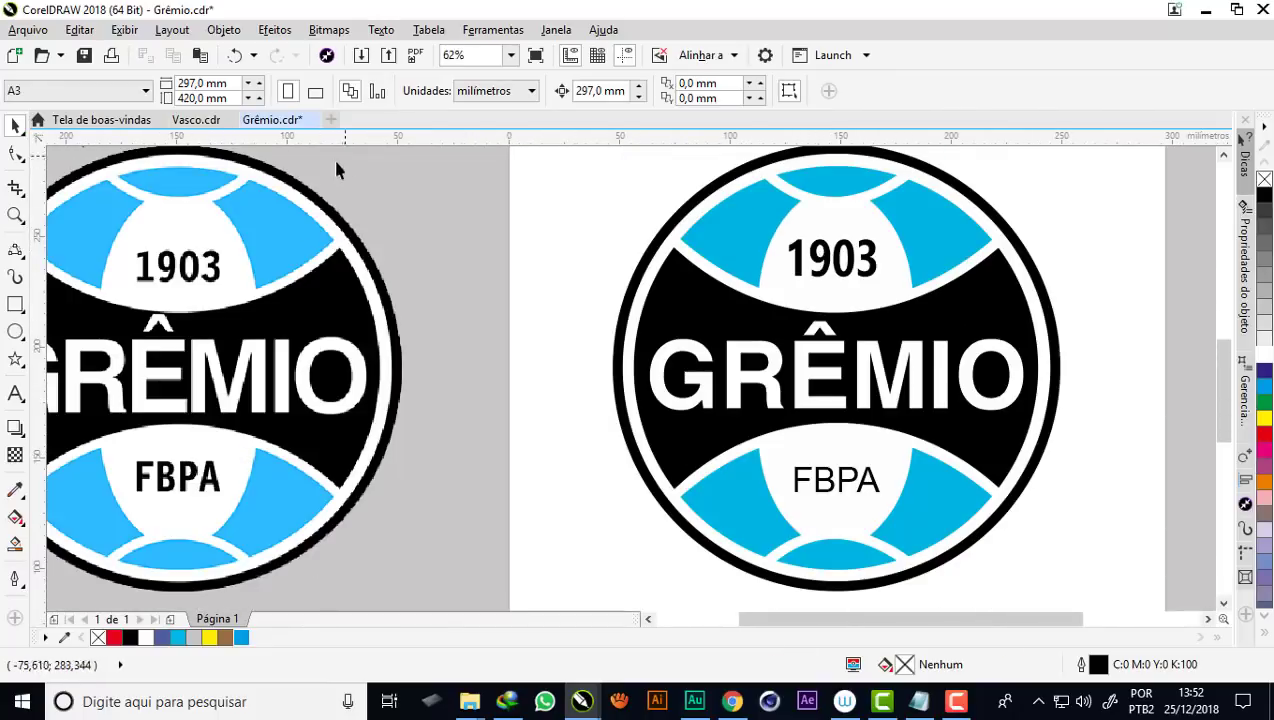
click(816, 484)
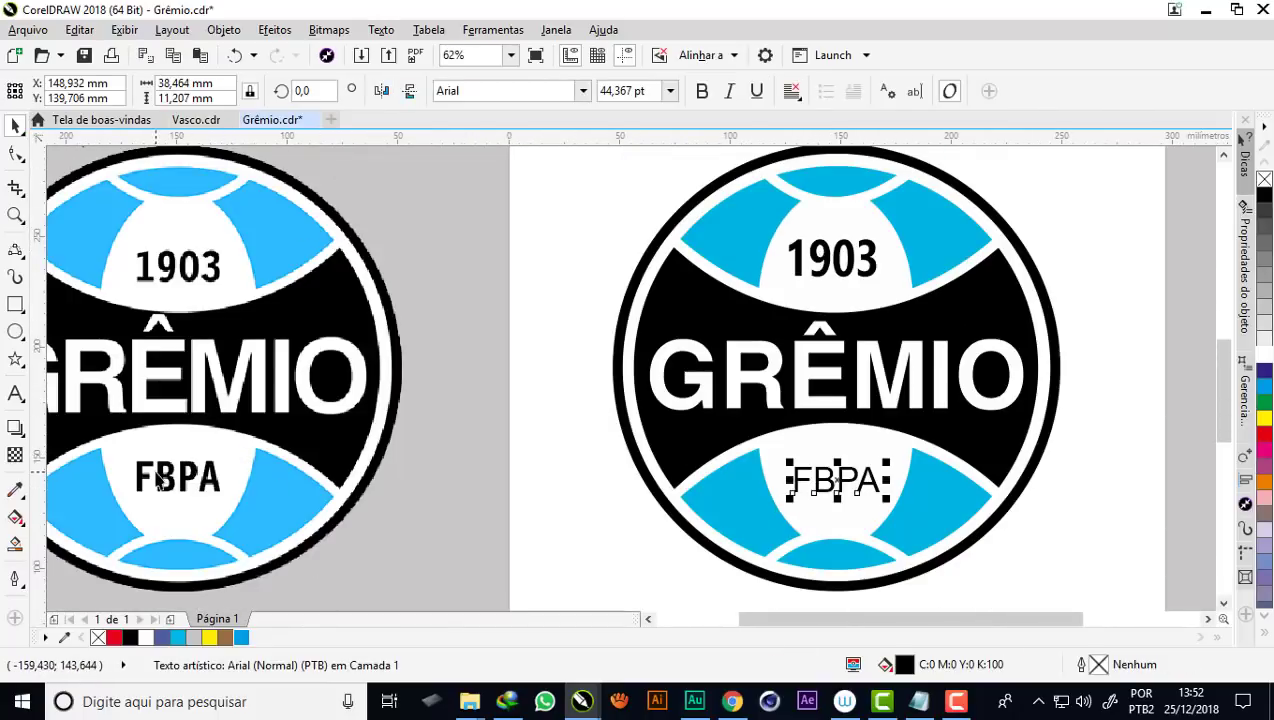
click(580, 90)
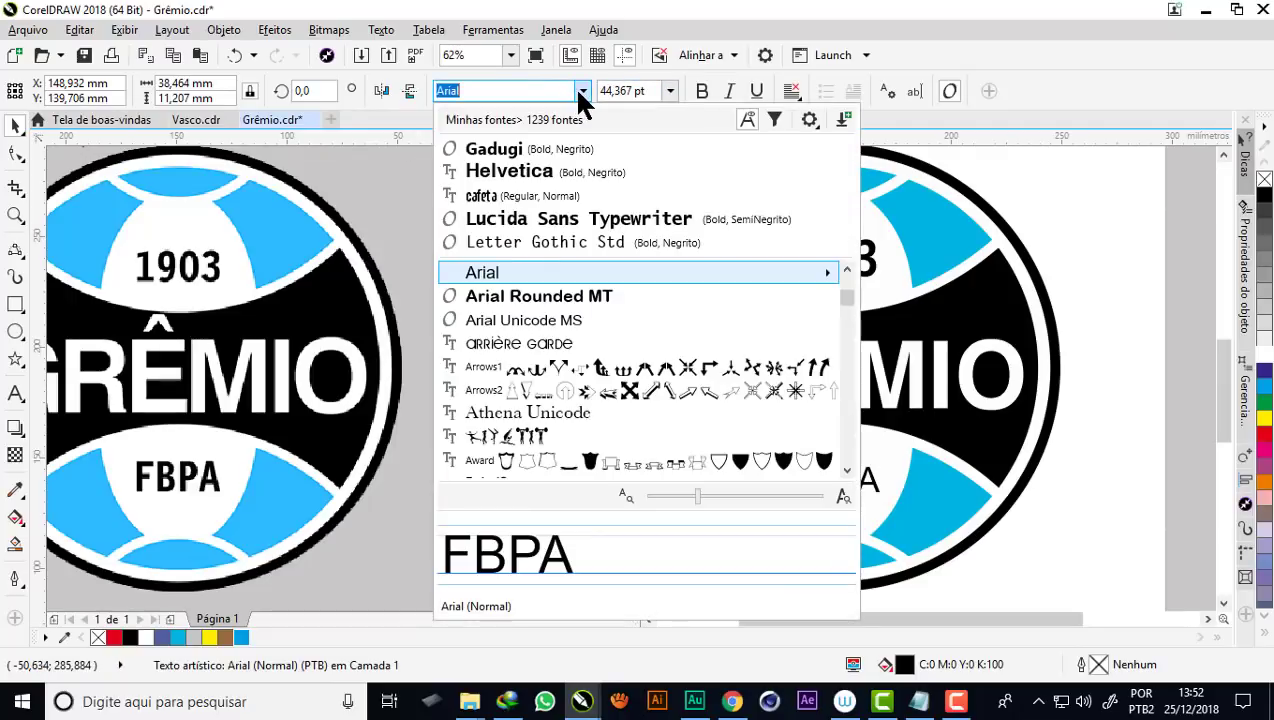
Set the FBPA text to the cafeta font and enlarge it
click(511, 194)
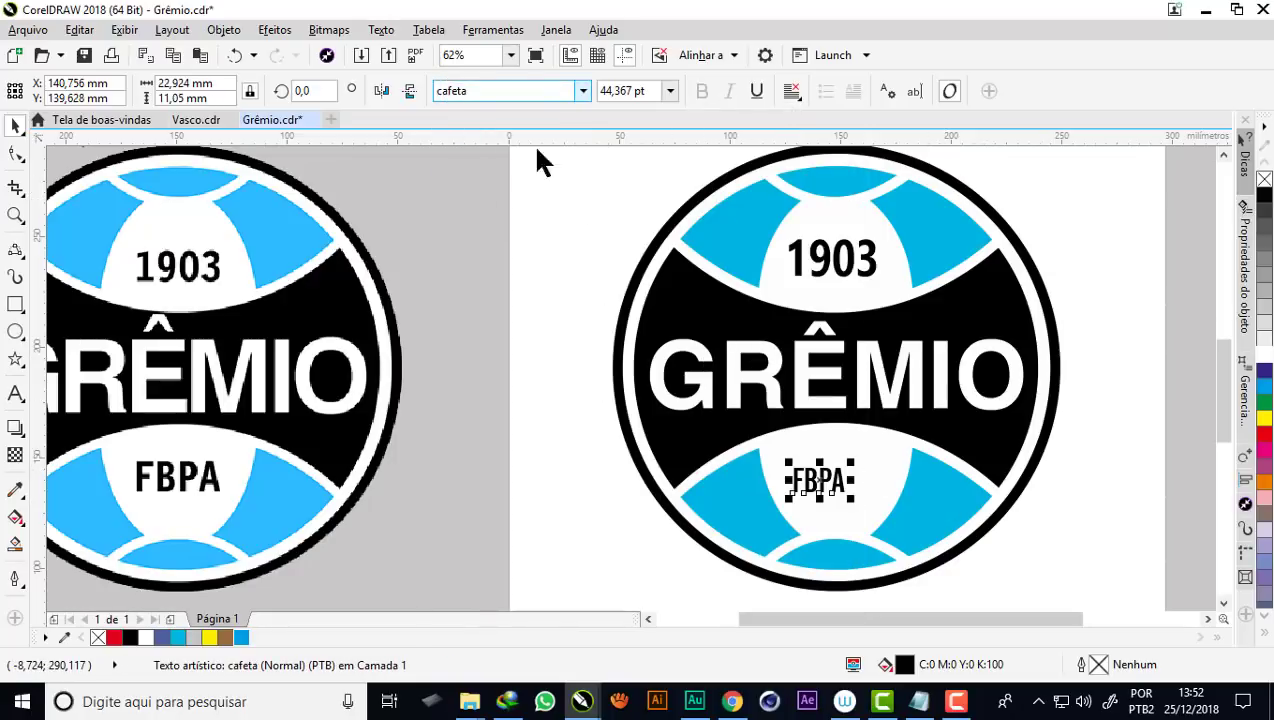
mouse_move(852, 462)
mouse_down()
mouse_move(886, 440)
mouse_move(872, 452)
mouse_move(890, 450)
mouse_up()
scroll(830, 470, up, 2)
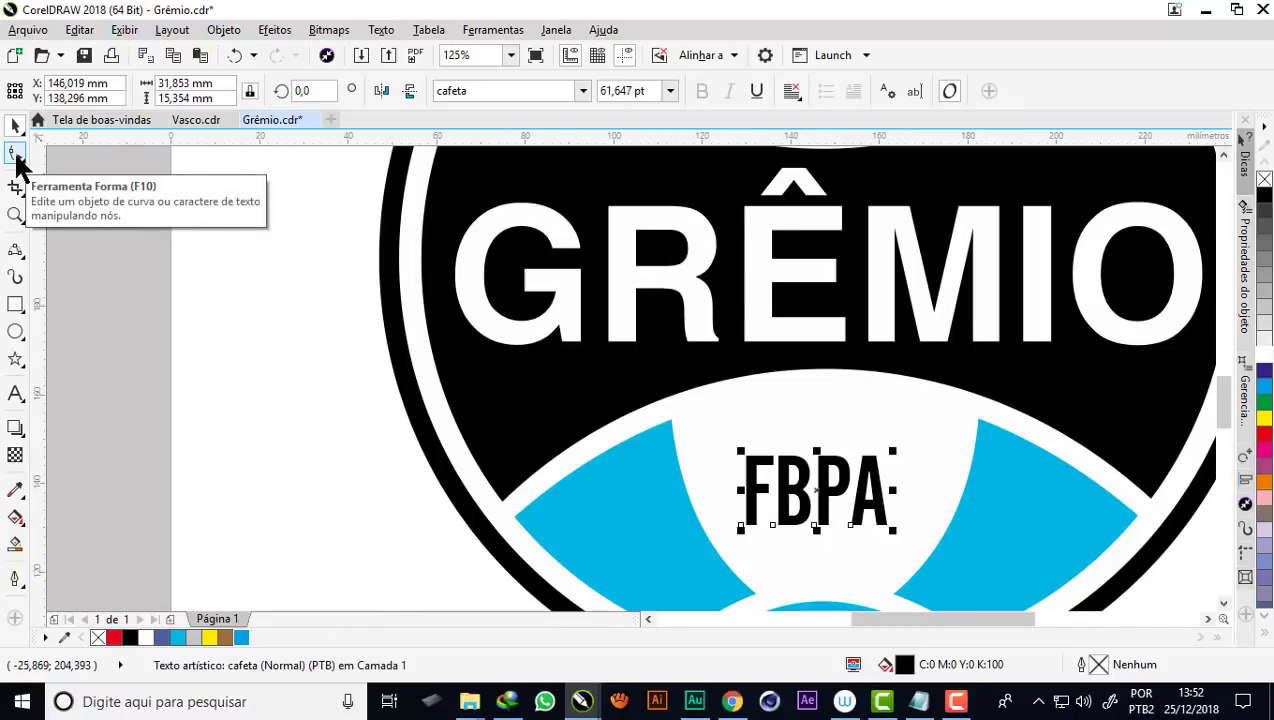
Widen the FBPA letter spacing with the Shape tool
click(16, 155)
scroll(900, 570, up, 2)
drag(884, 489, 932, 487)
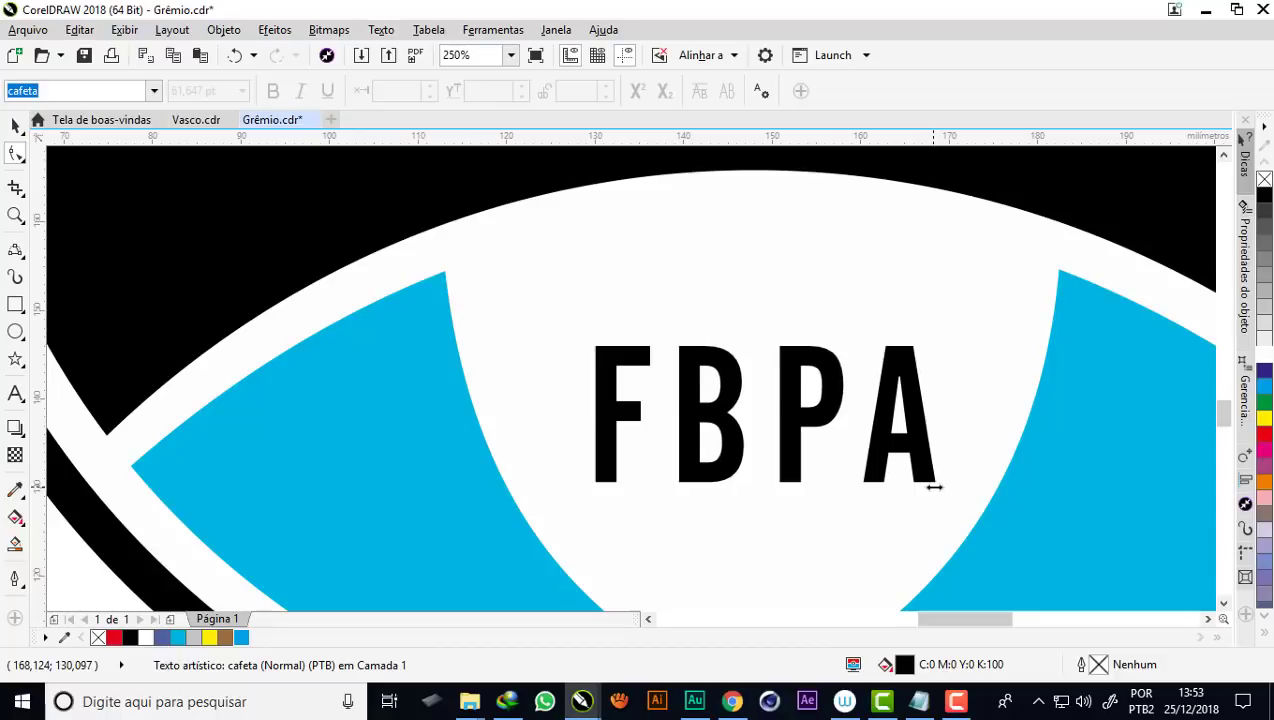
drag(932, 487, 930, 485)
scroll(857, 362, down, 4)
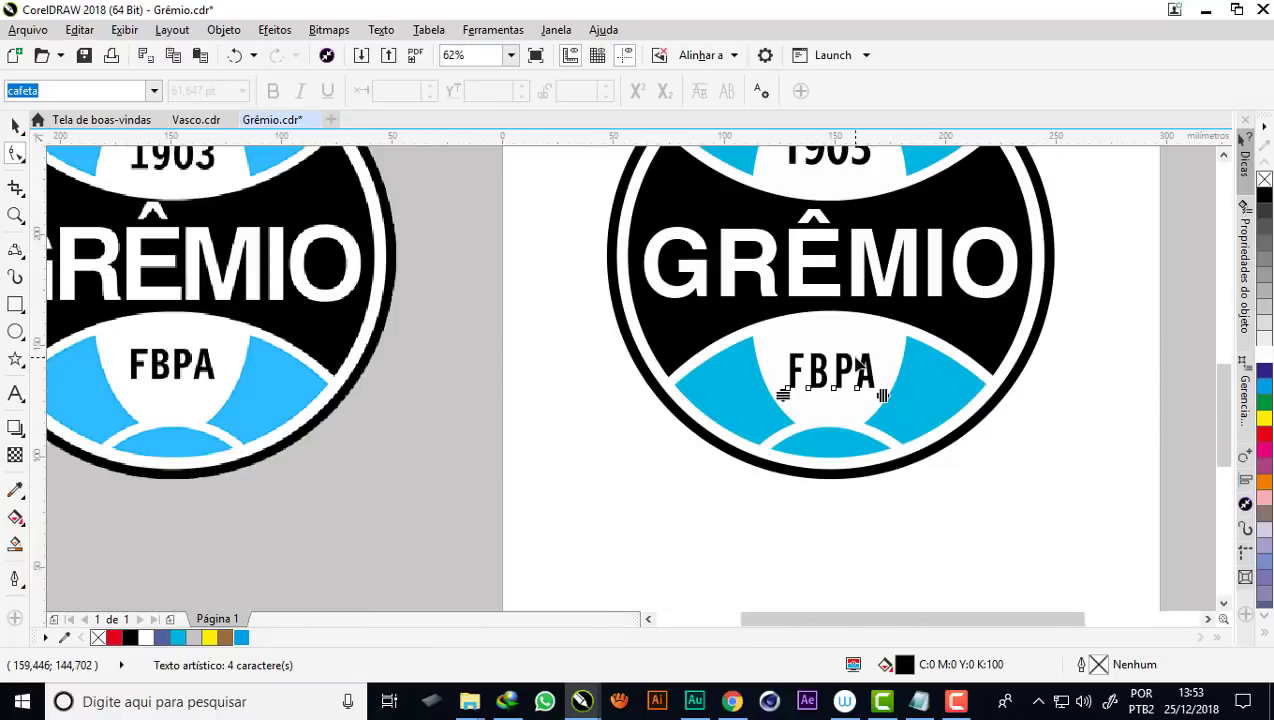
click(15, 128)
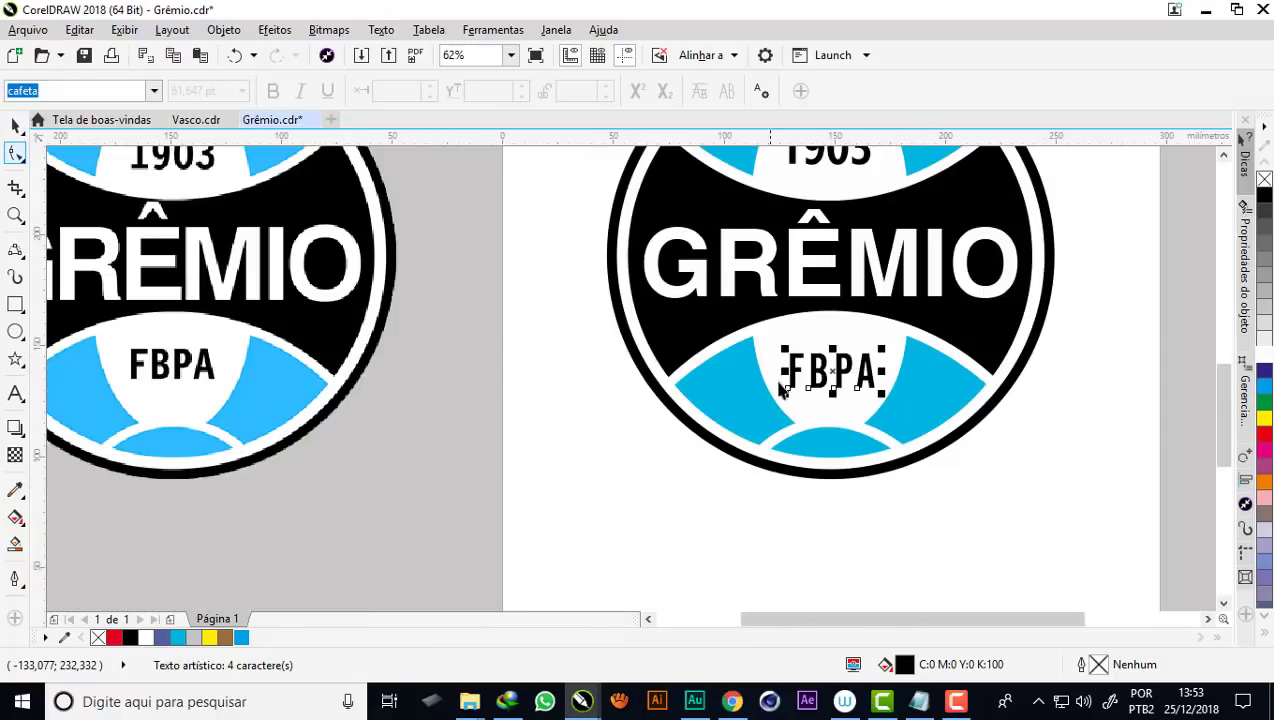
Scale FBPA to match the reference crest's lettering, then return it below GRÊMIO
drag(820, 370, 182, 412)
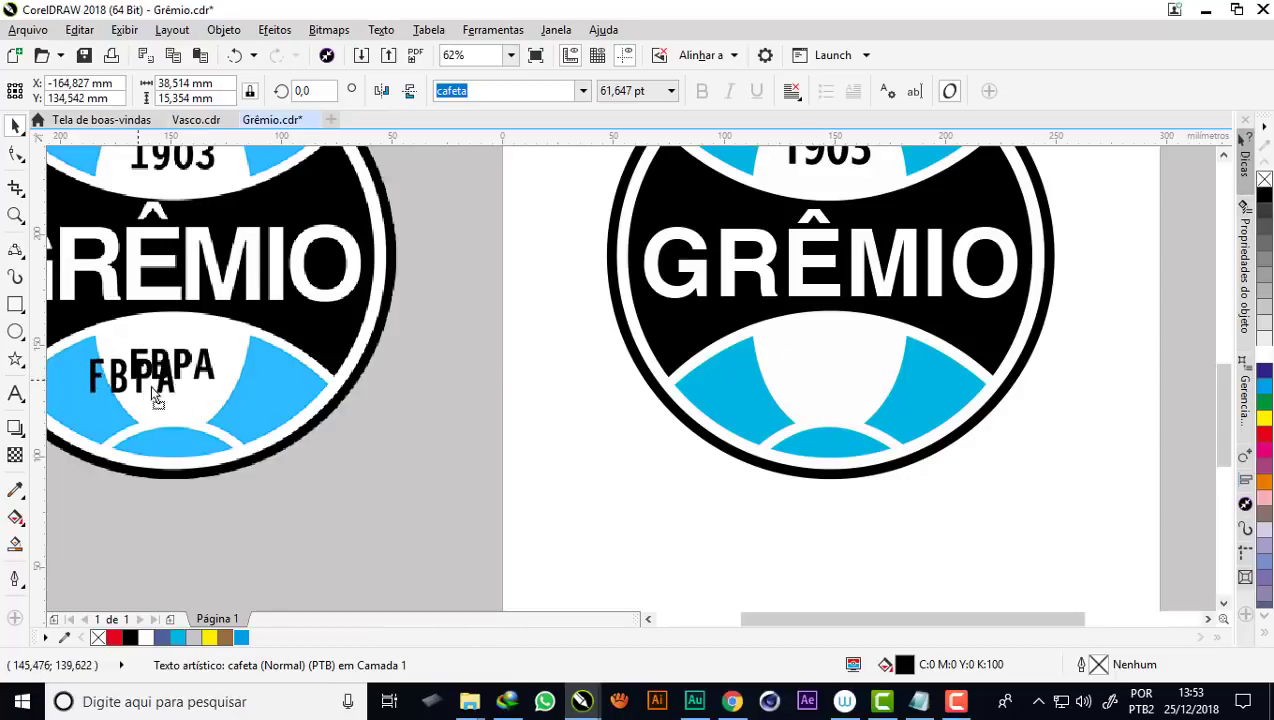
scroll(125, 390, up, 3)
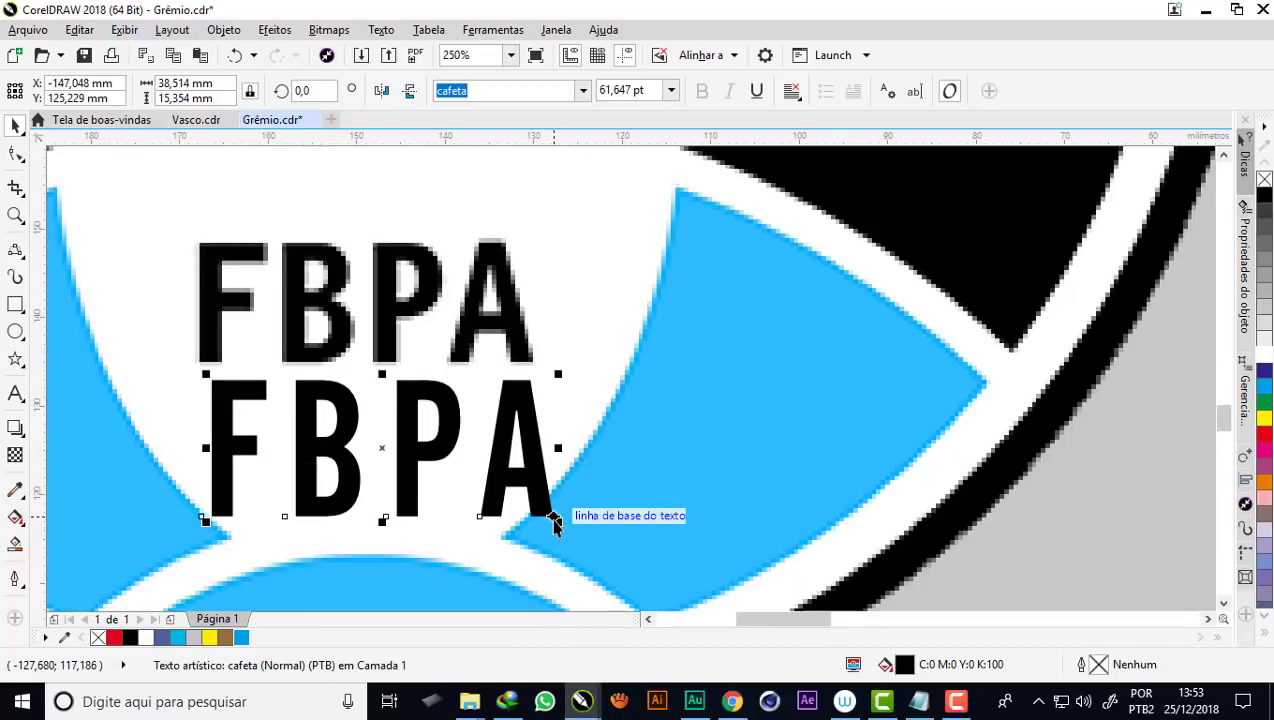
drag(553, 519, 558, 522)
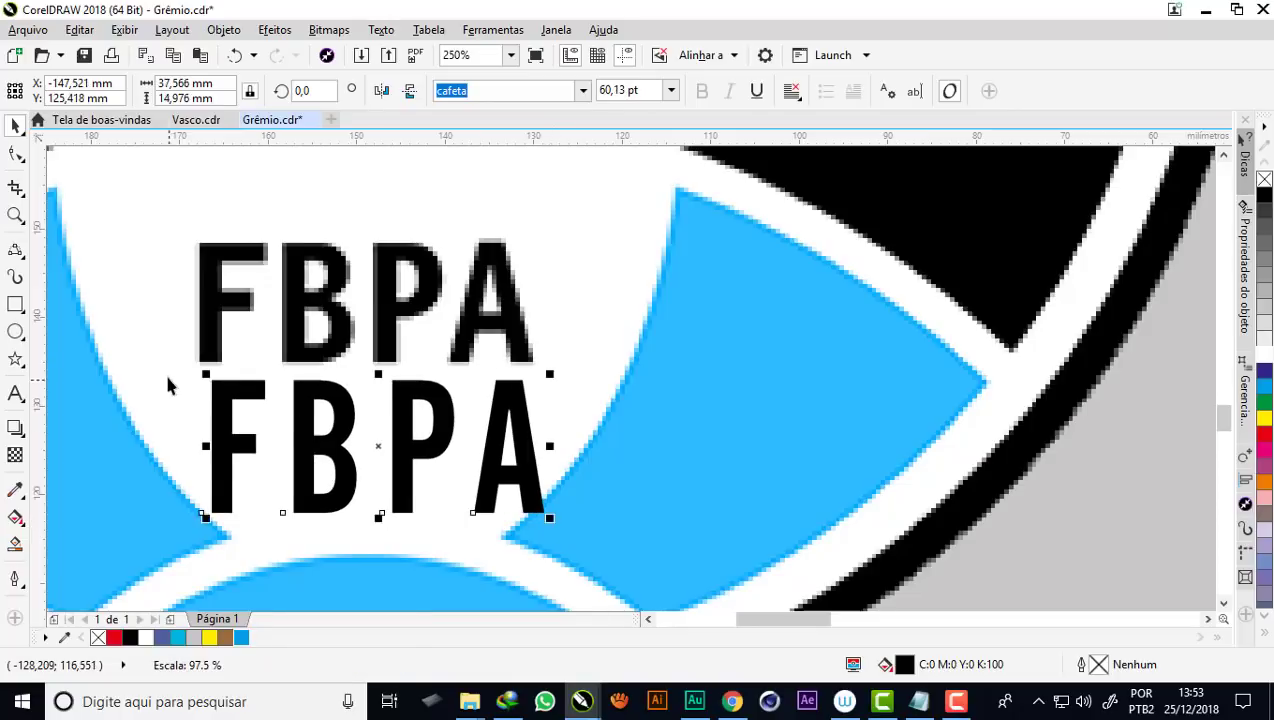
drag(265, 450, 250, 445)
scroll(250, 445, down, 3)
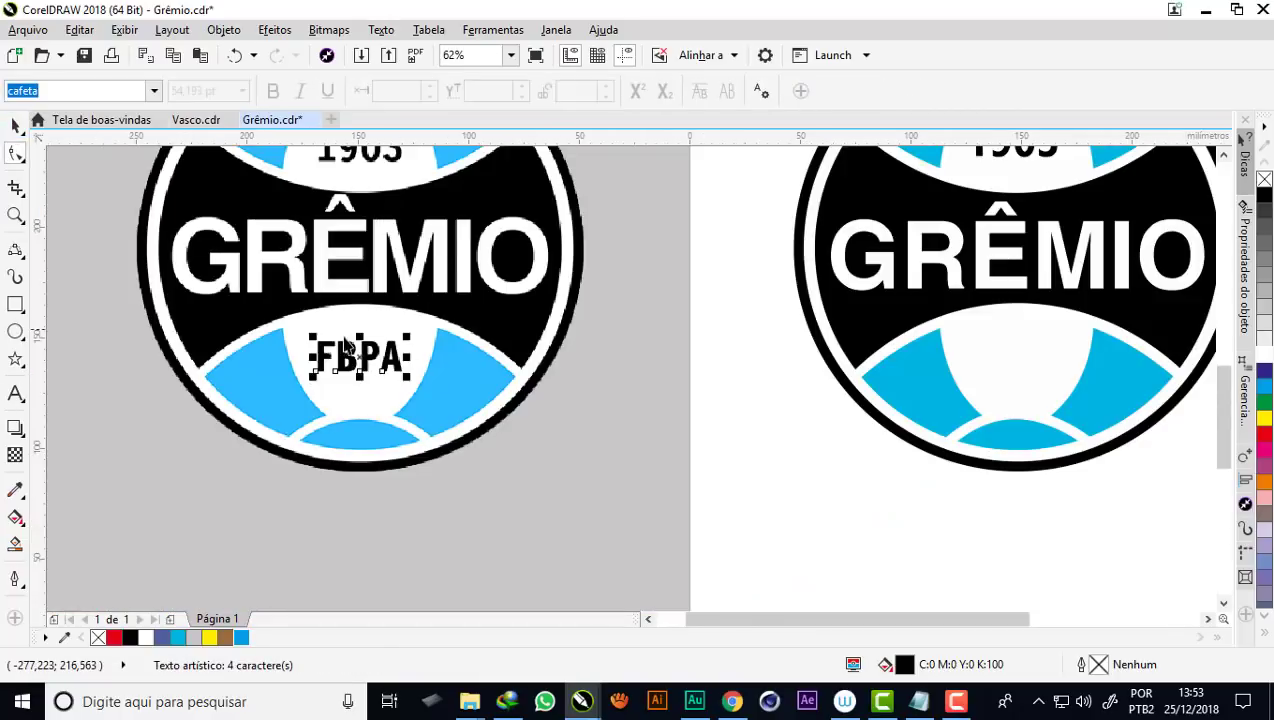
scroll(388, 362, up, 1)
scroll(306, 365, down, 1)
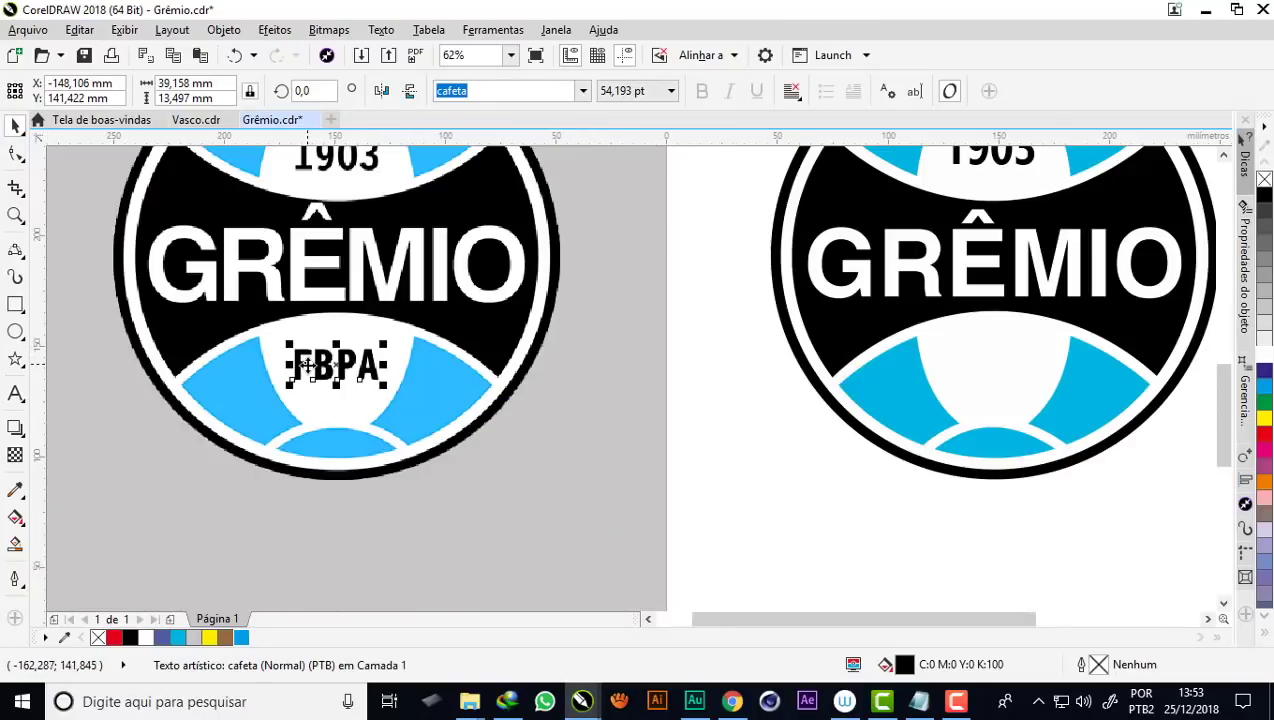
key(Tab)
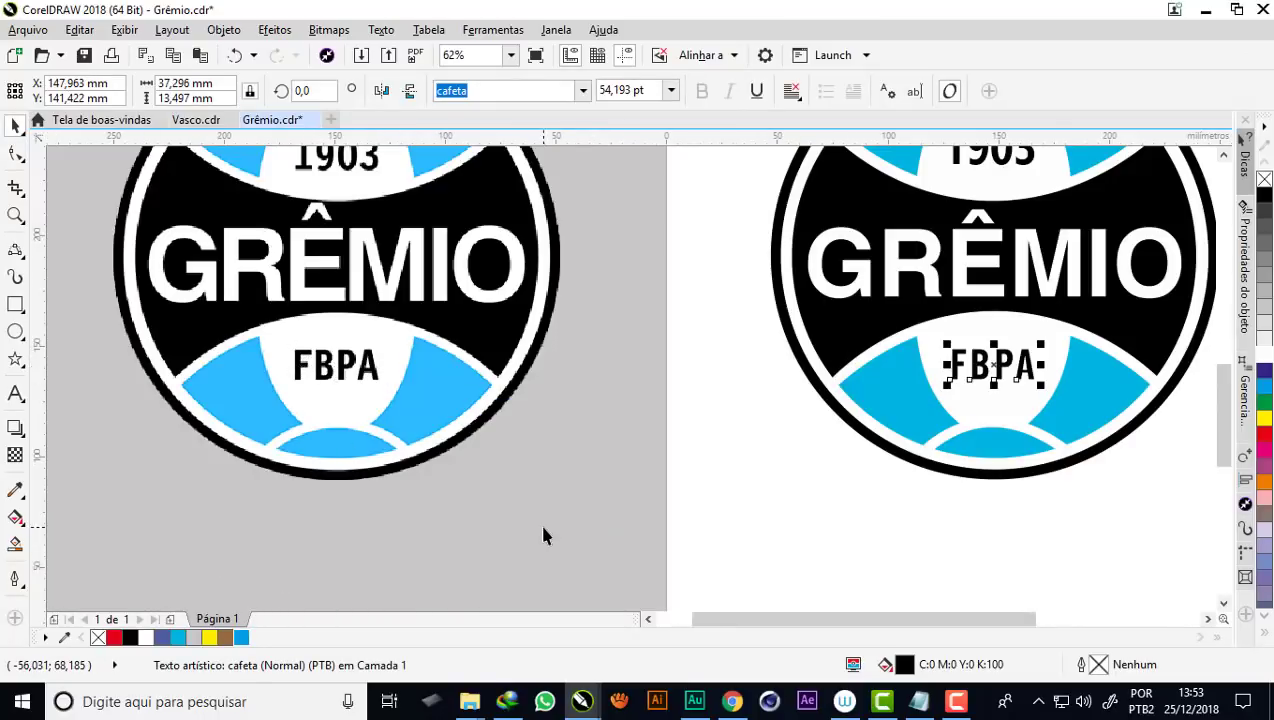
click(543, 536)
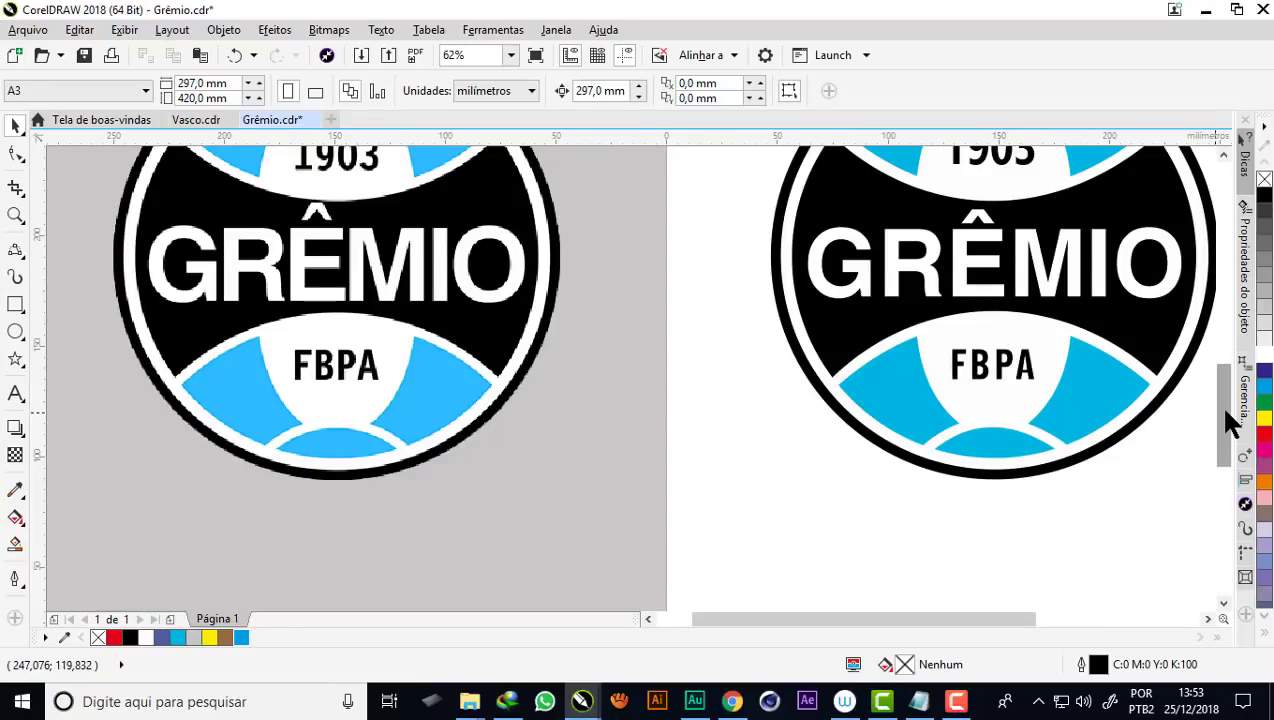
drag(1225, 410, 1223, 392)
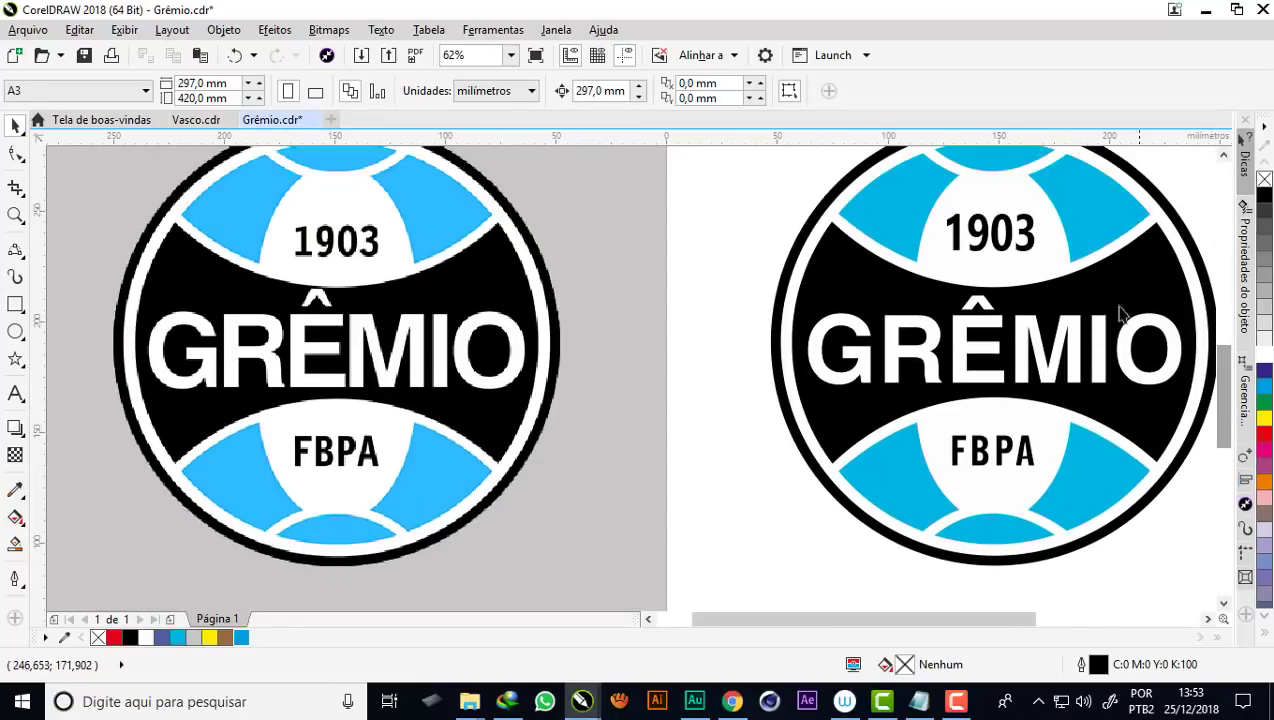
Overlay 1903 on the reference crest's digits and shrink it to match
click(987, 237)
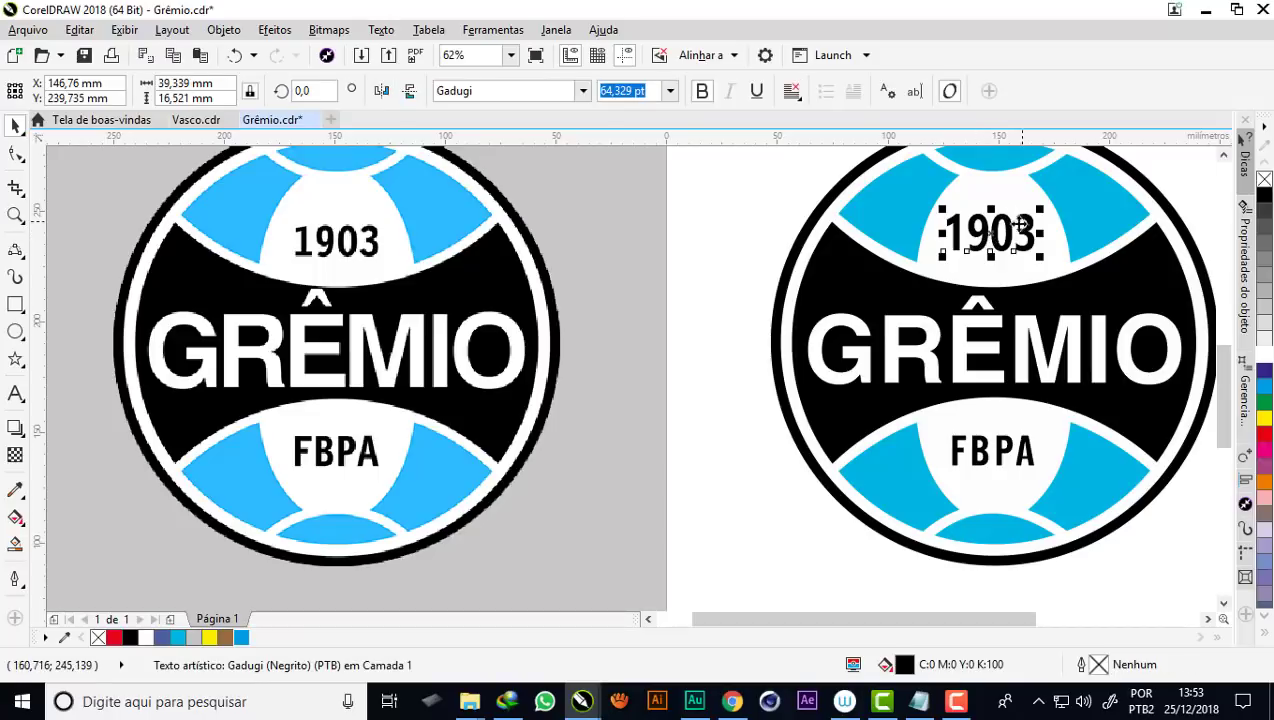
drag(345, 243, 343, 241)
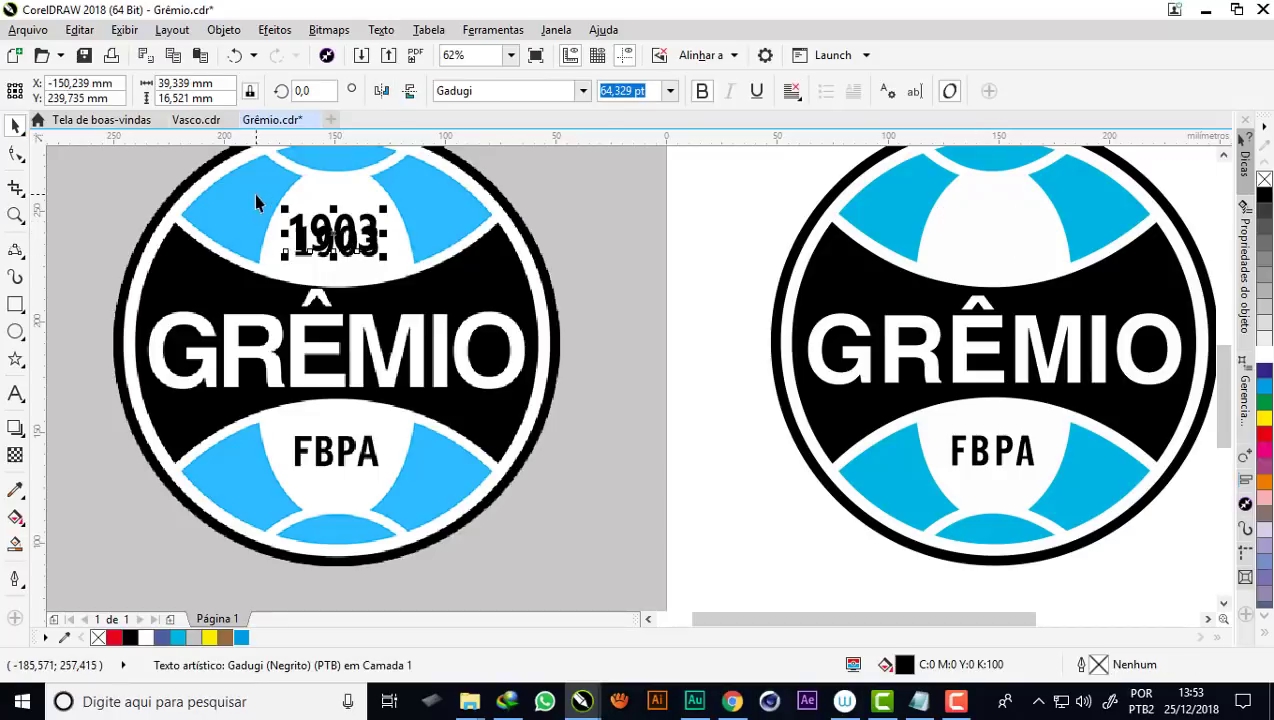
scroll(256, 199, up, 2)
scroll(300, 215, up, 2)
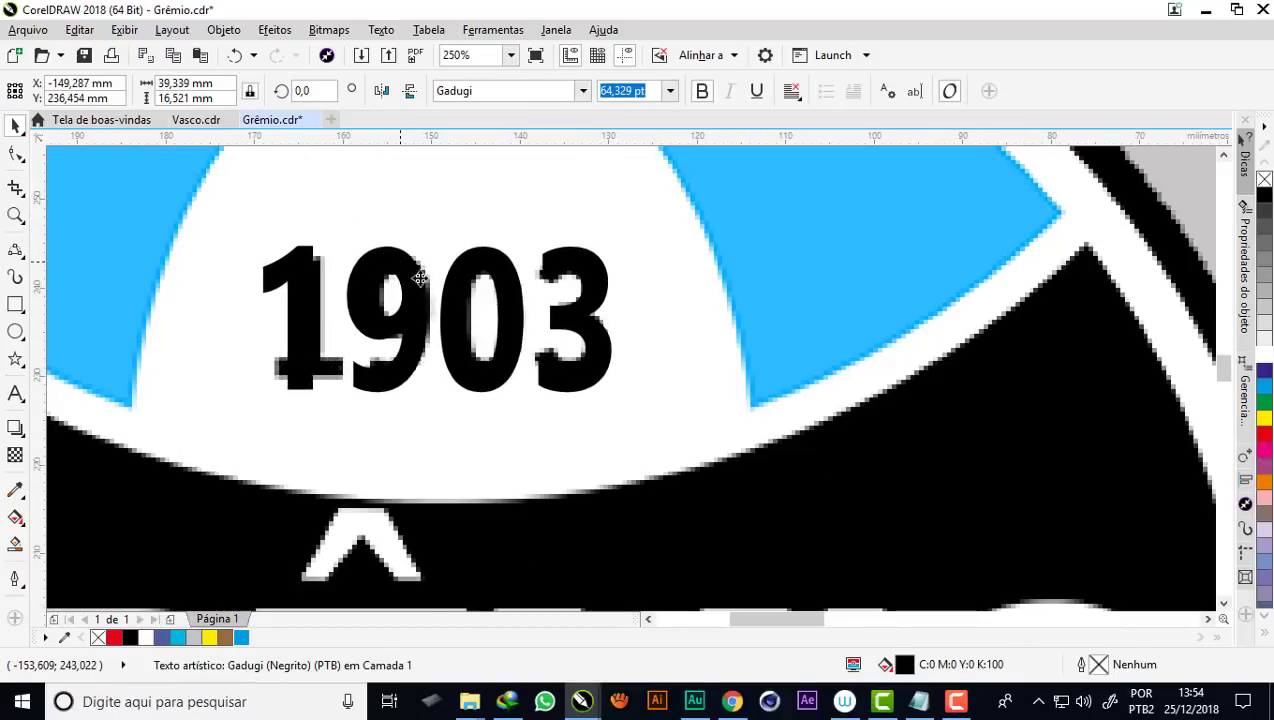
drag(615, 395, 569, 364)
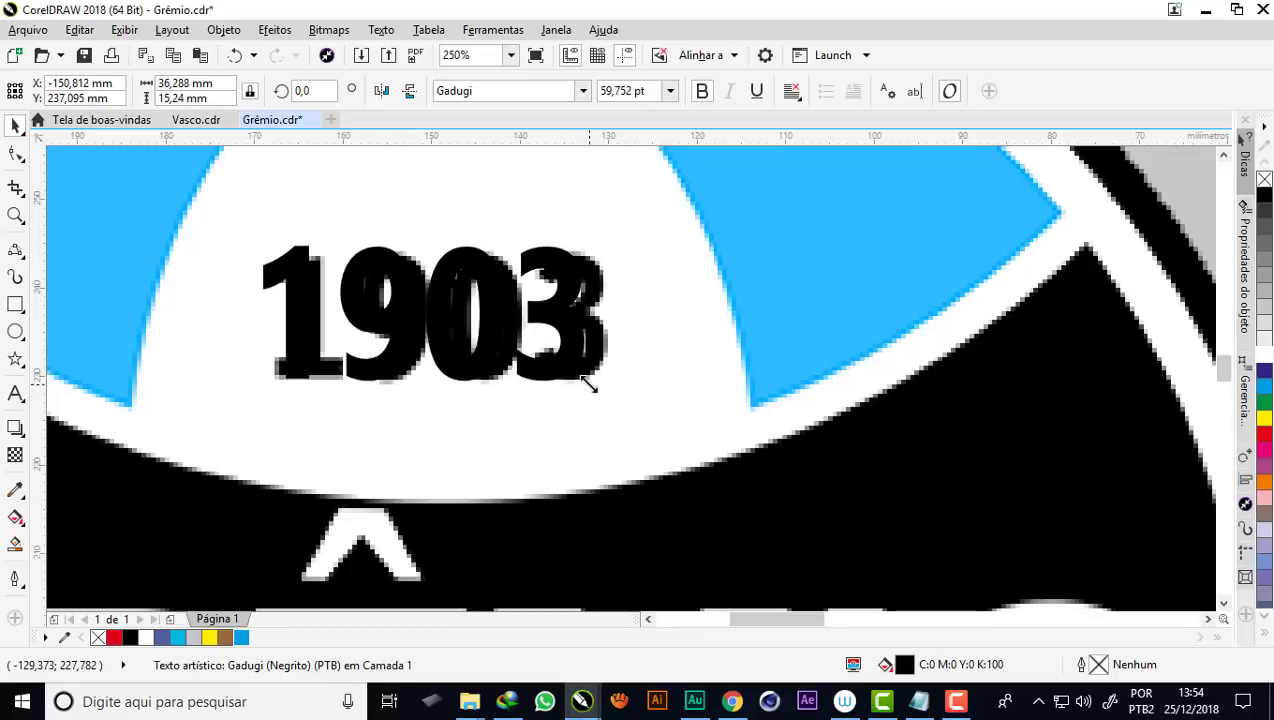
drag(474, 296, 466, 288)
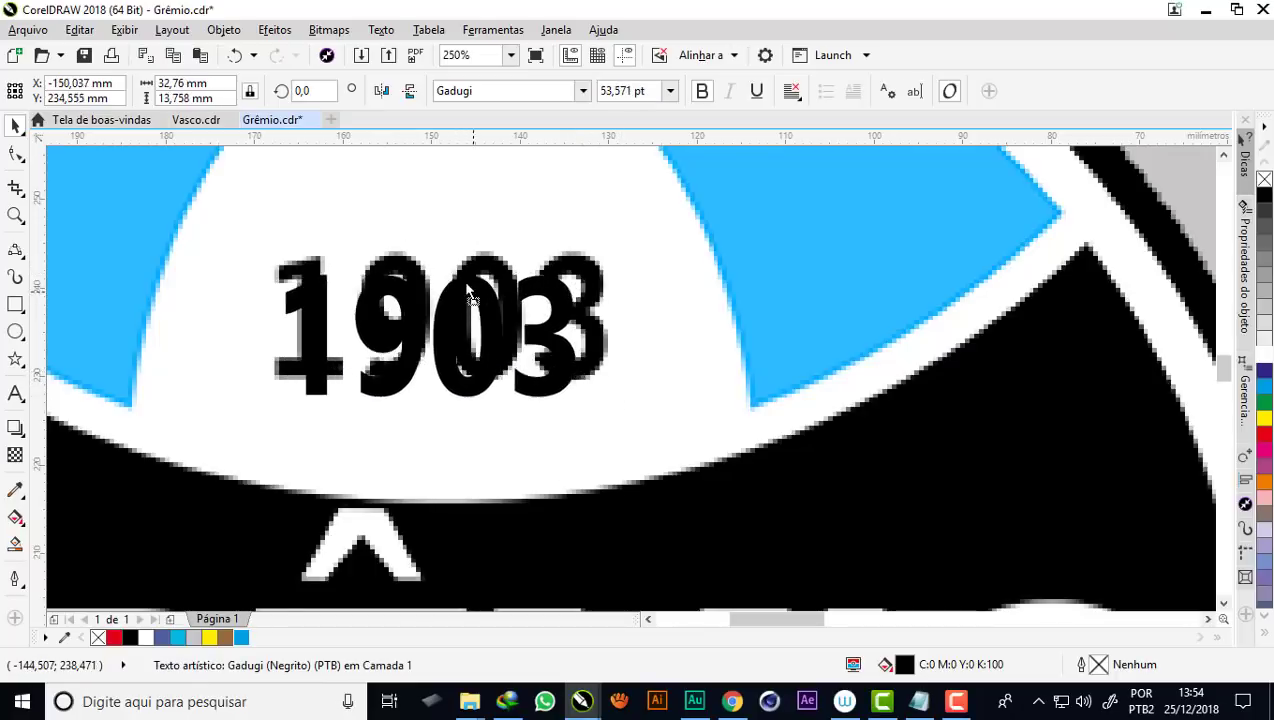
drag(553, 323, 555, 324)
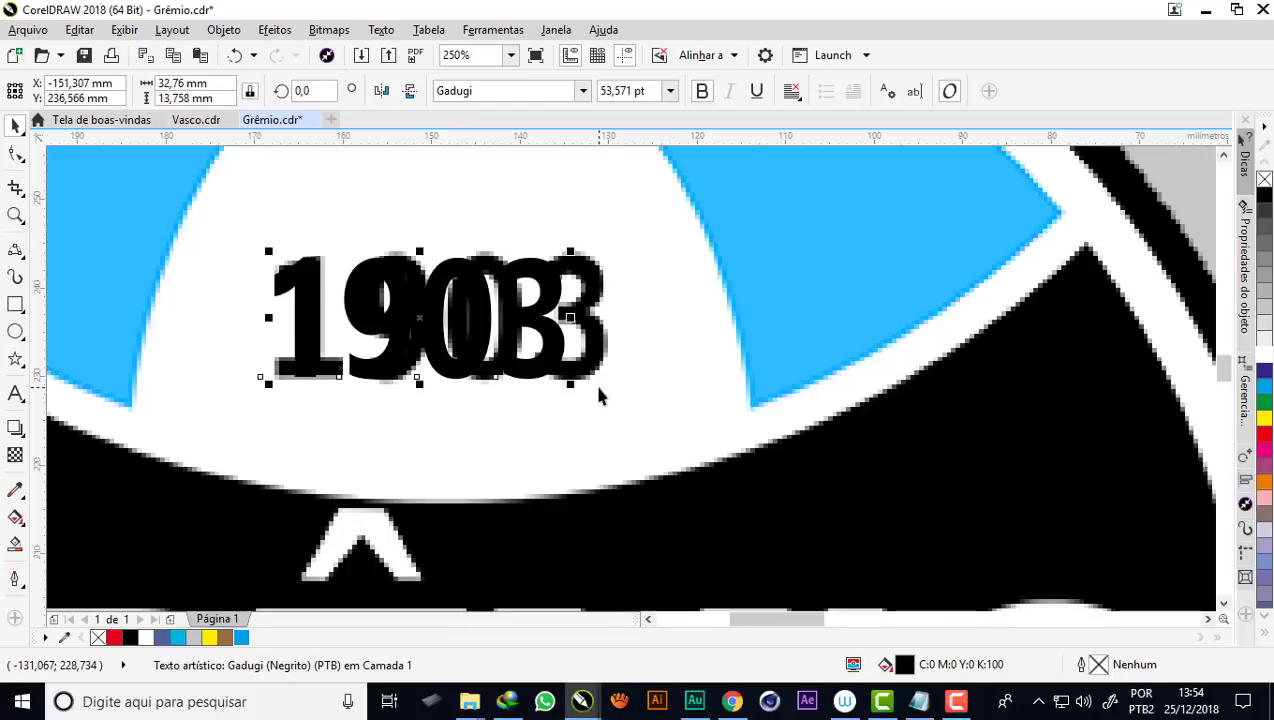
Adjust the 1903 letter spacing to the reference, then return it to the redrawn crest
click(15, 157)
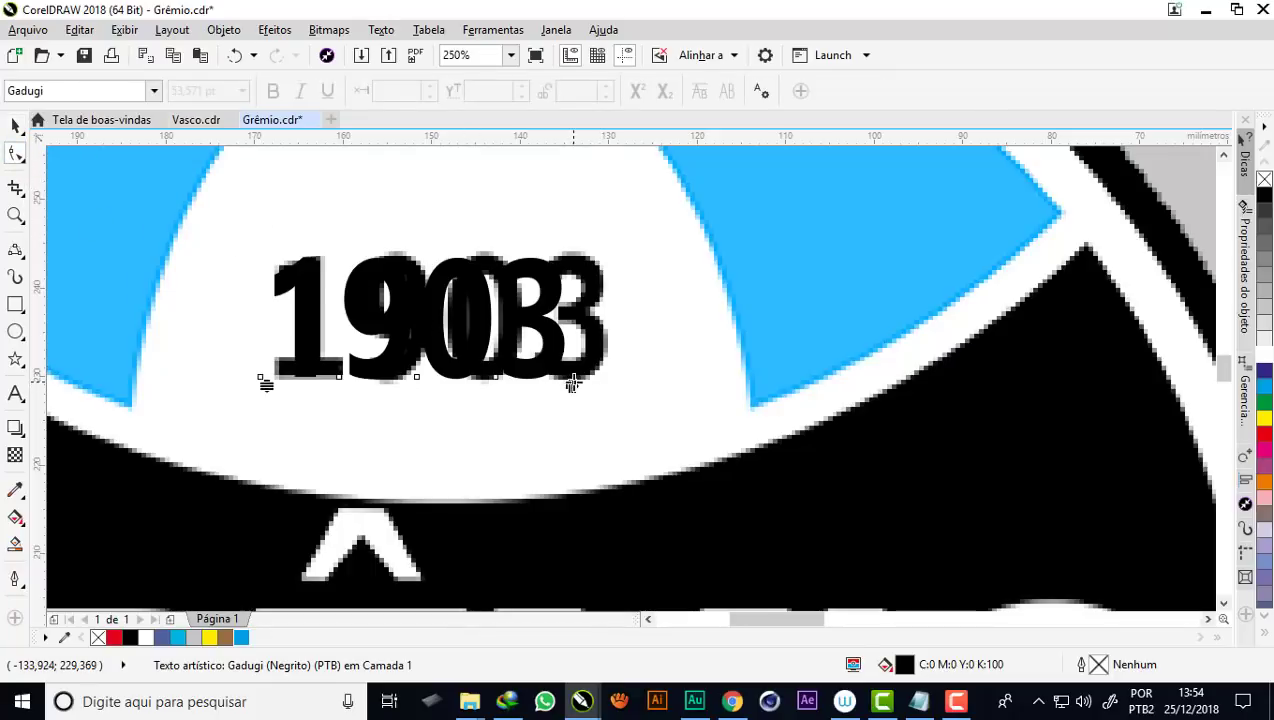
click(15, 155)
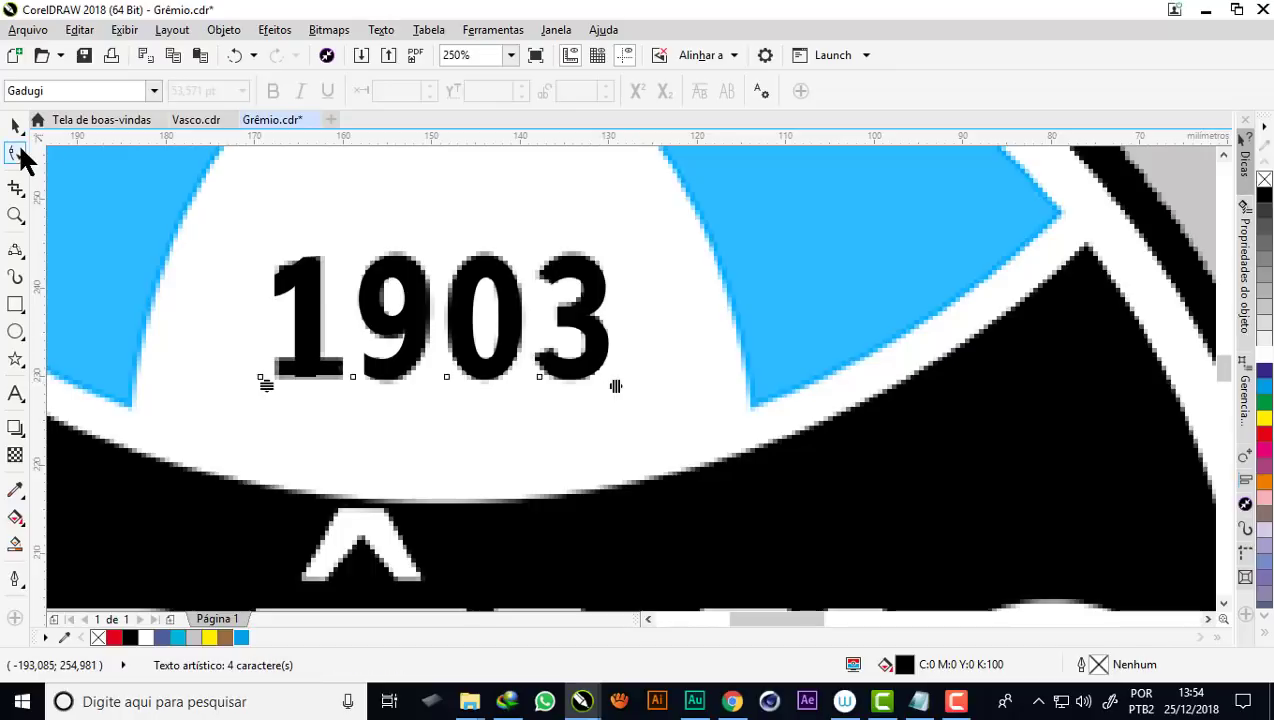
scroll(395, 320, down, 2)
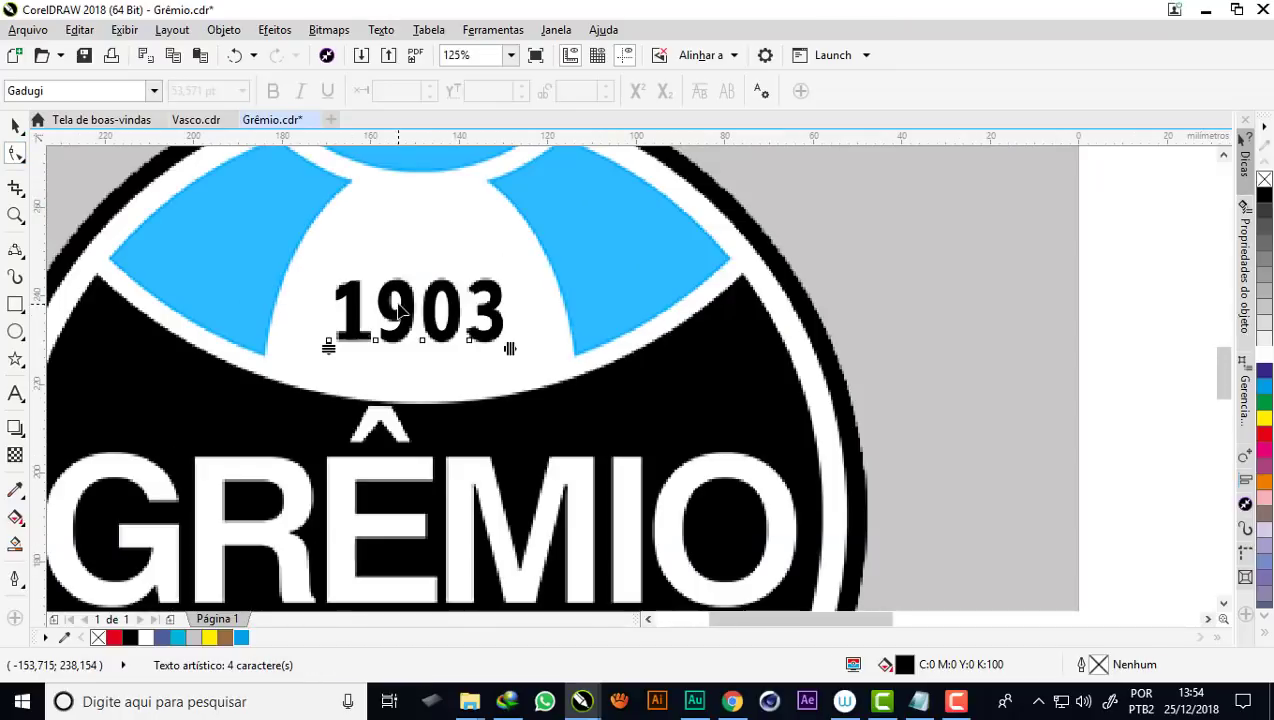
click(15, 125)
scroll(100, 200, down, 4)
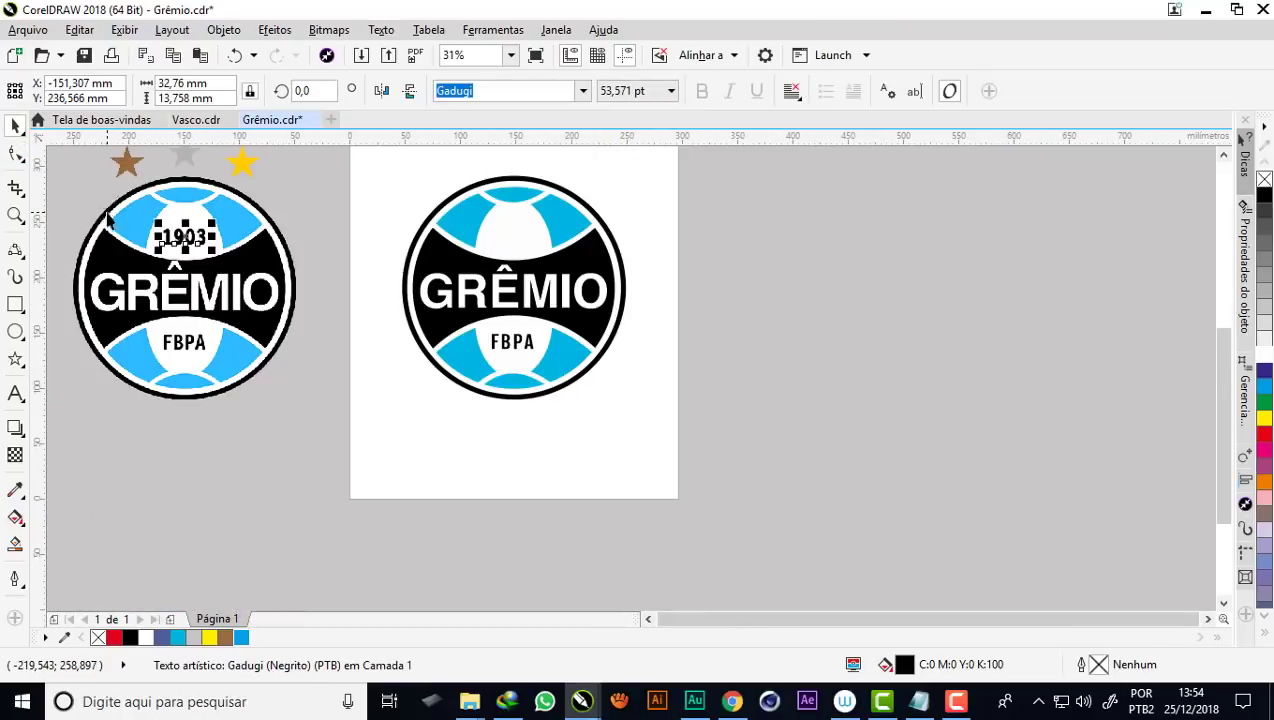
drag(185, 237, 512, 237)
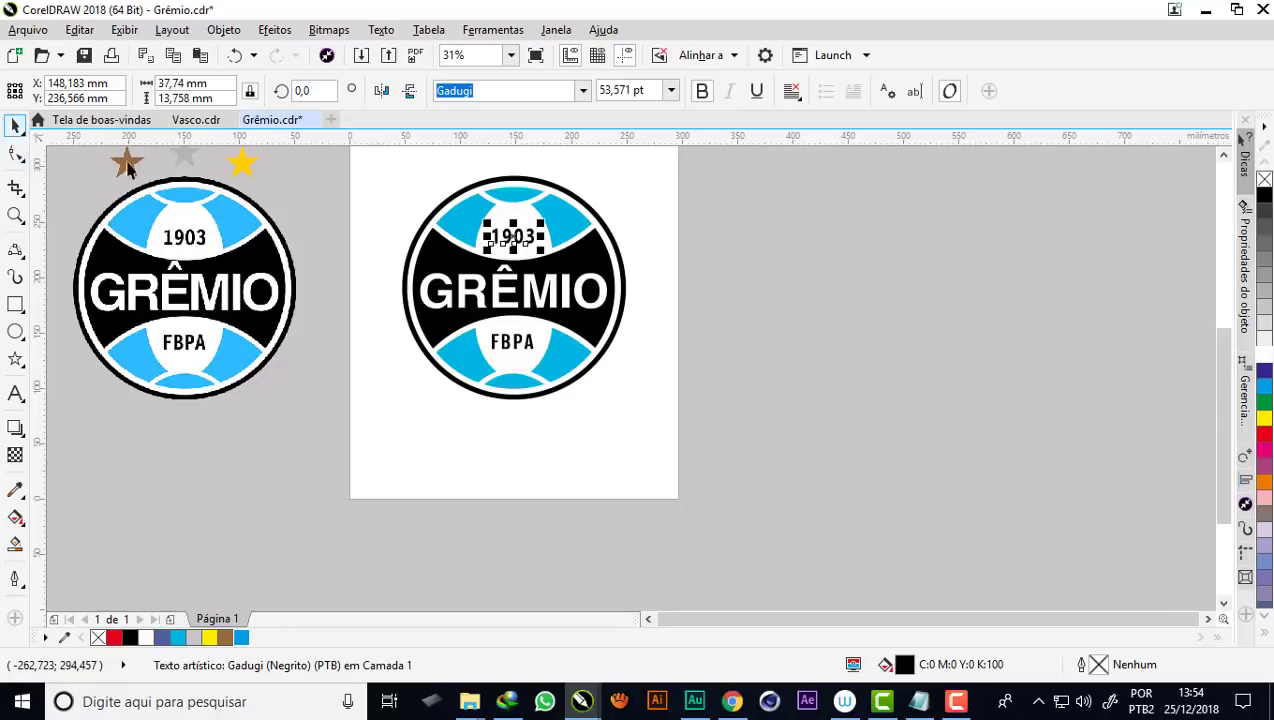
click(817, 362)
key(F4)
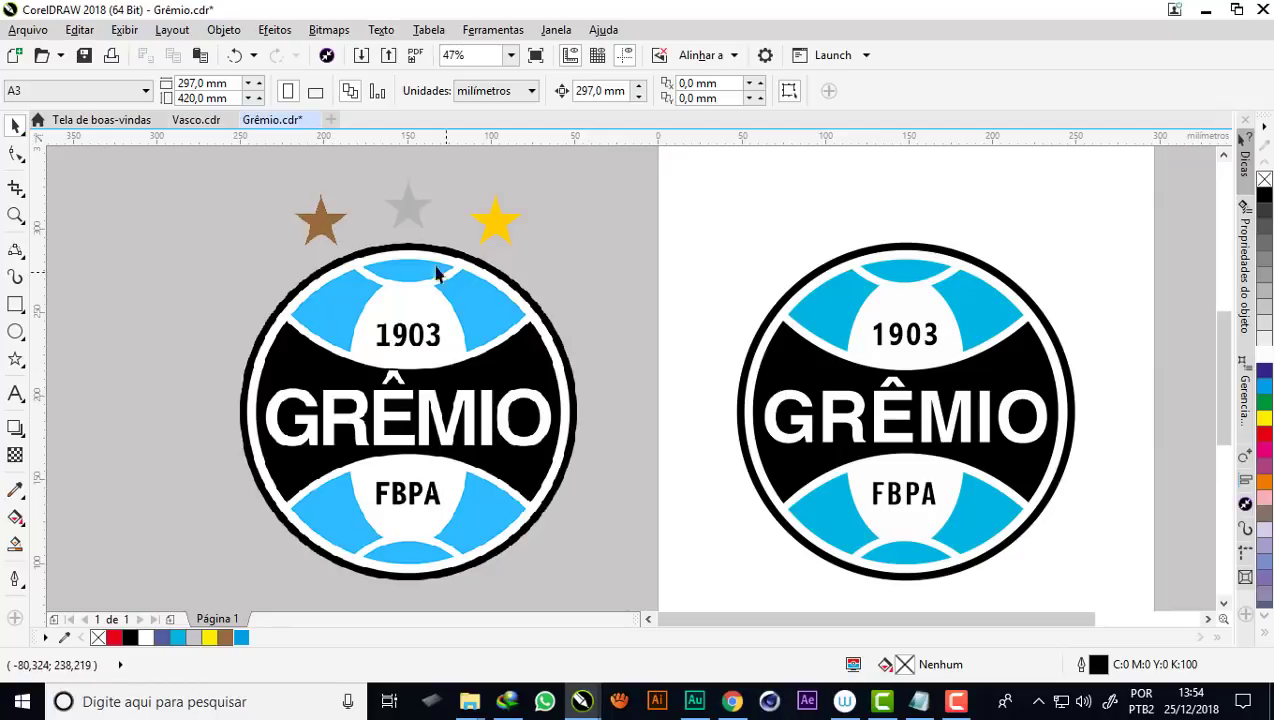
Draw a five-pointed star over the grey reference star
click(16, 366)
click(19, 364)
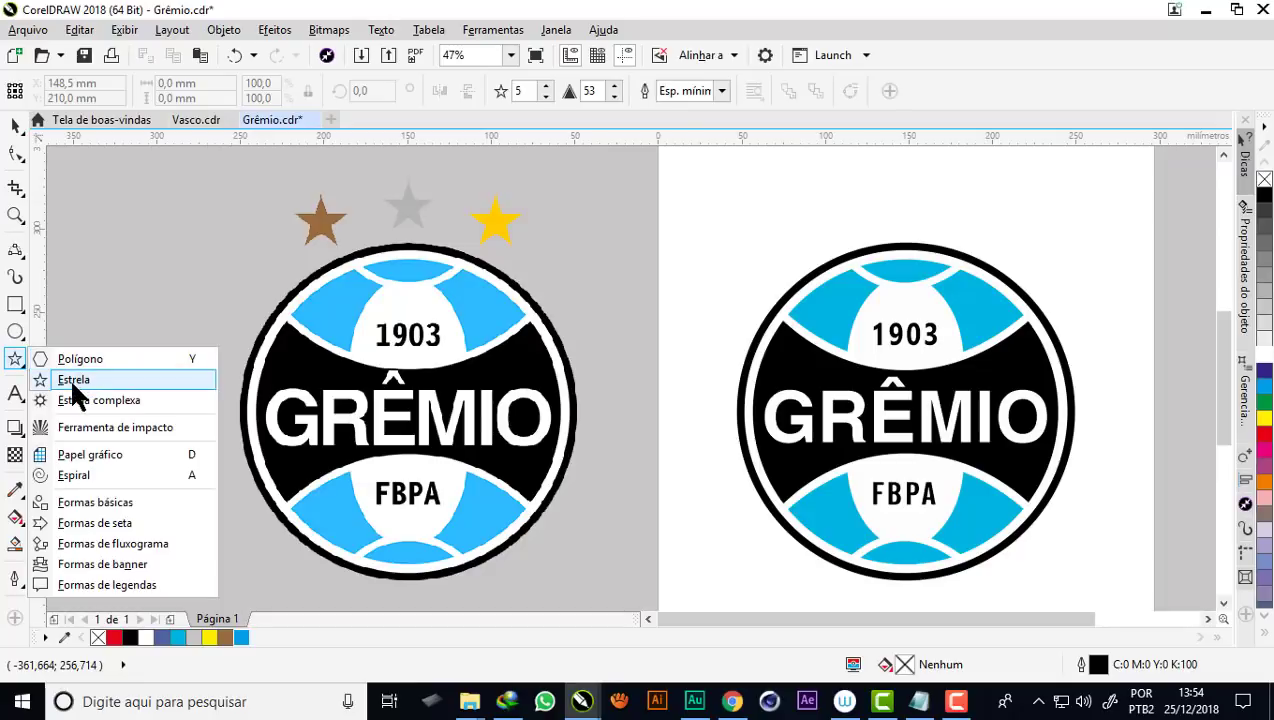
click(72, 380)
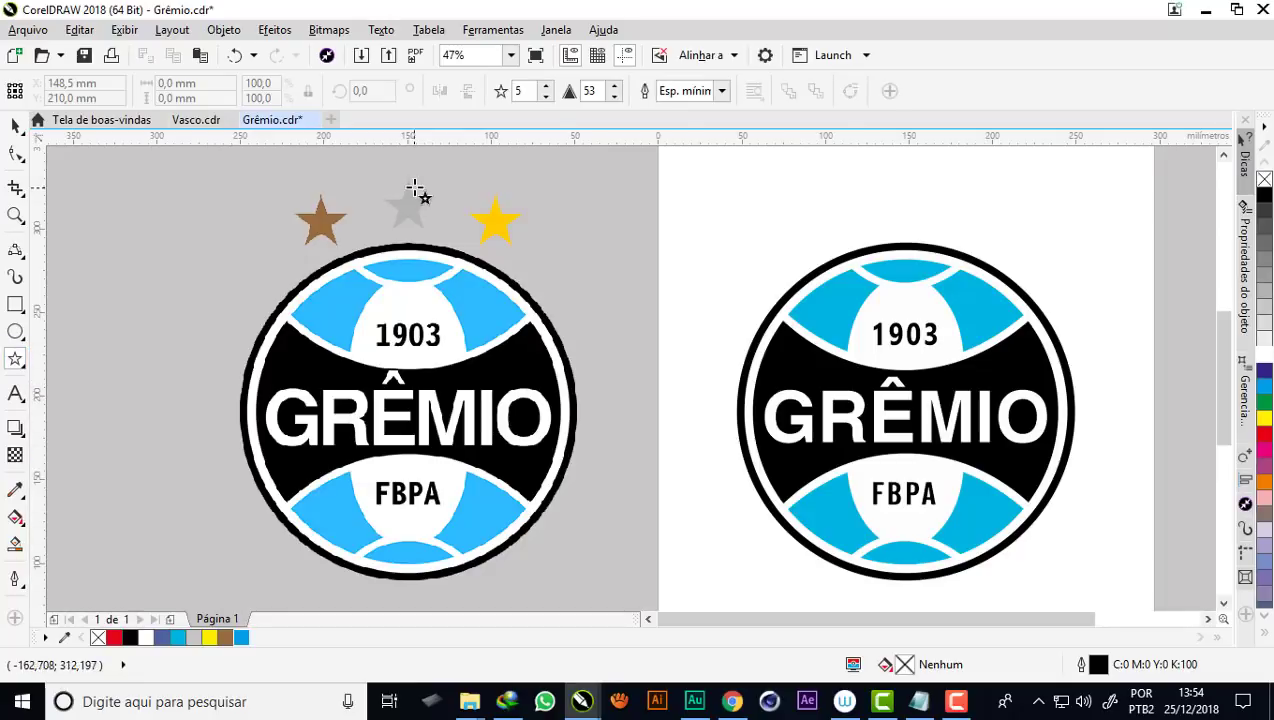
scroll(401, 193, up, 3)
drag(398, 188, 492, 289)
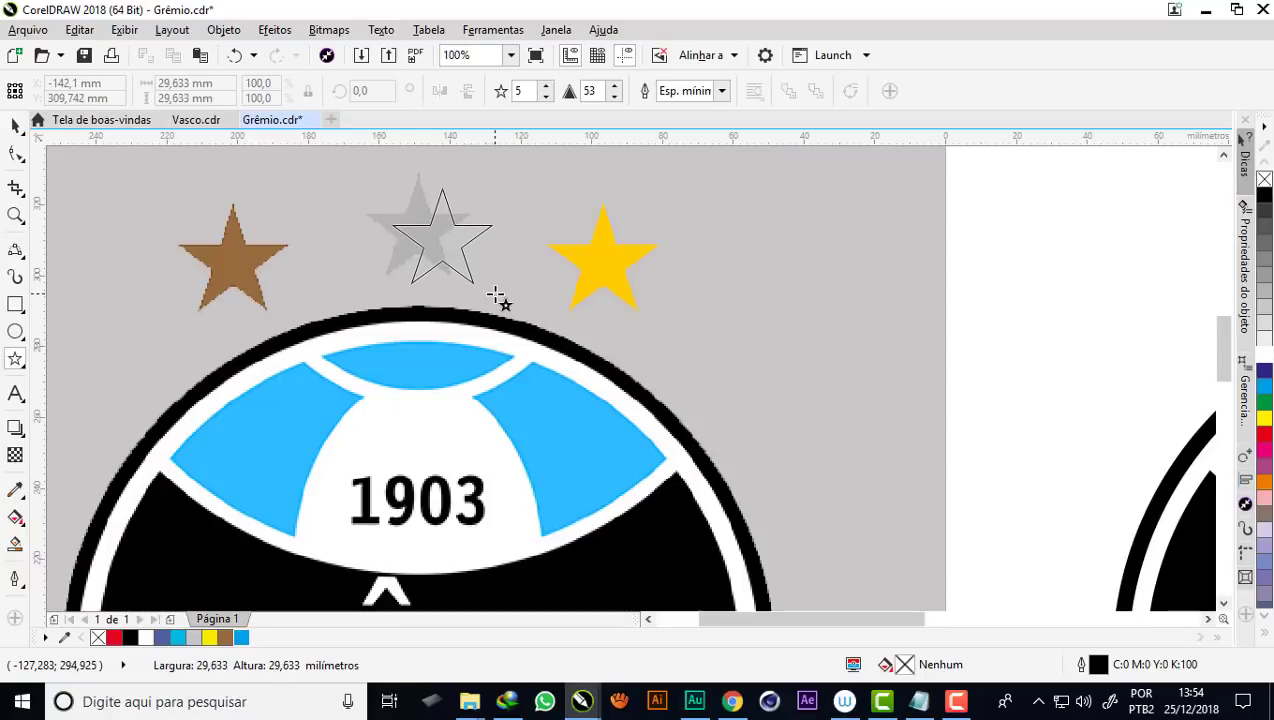
drag(492, 289, 497, 292)
drag(440, 237, 418, 232)
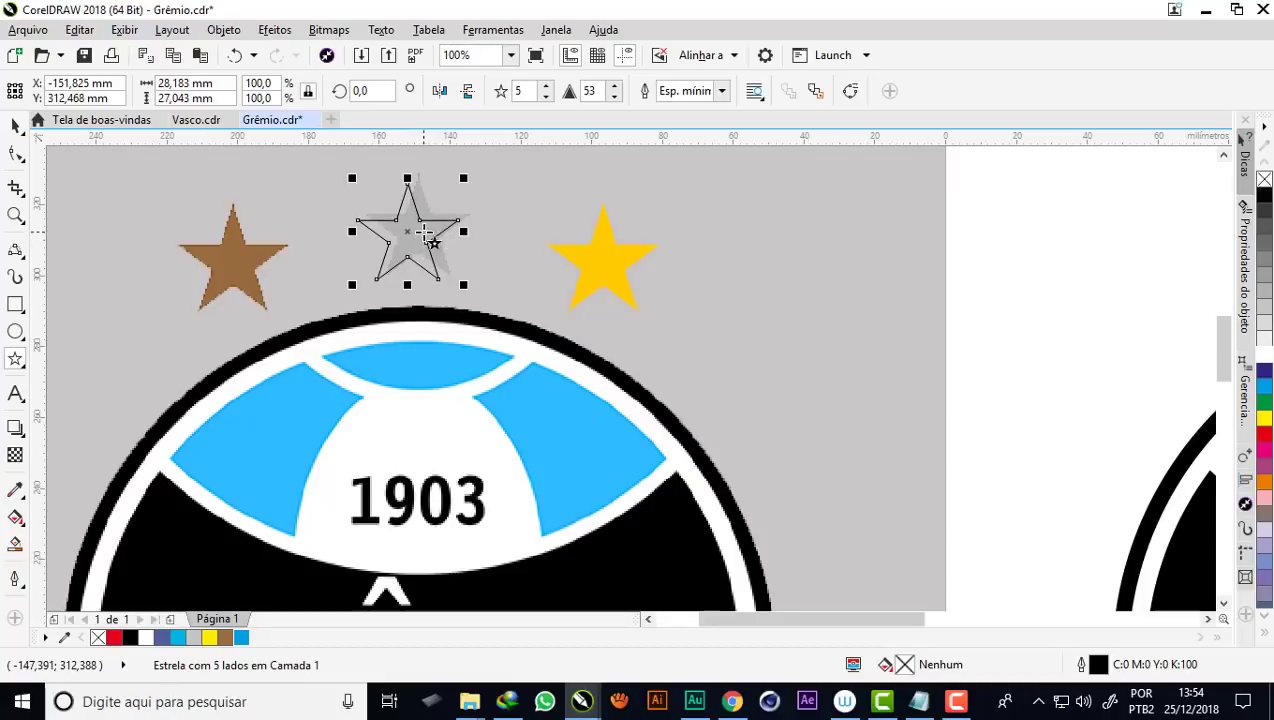
key(Escape)
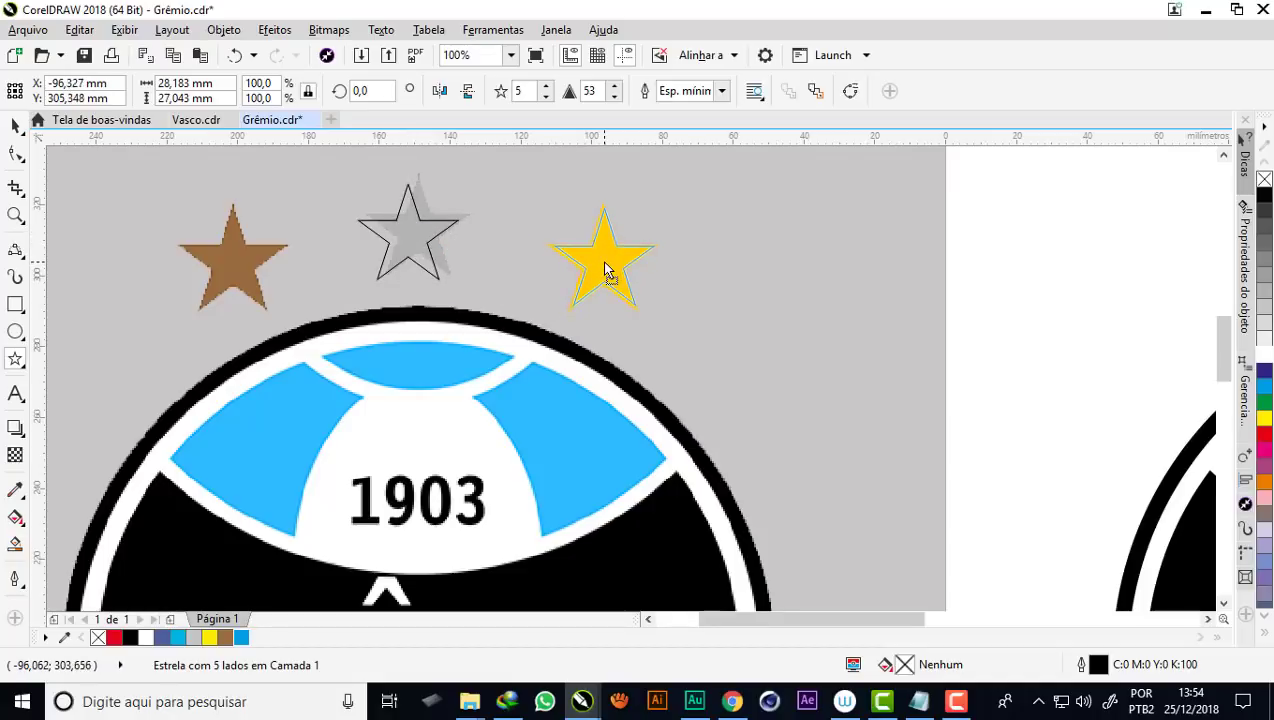
Place star outlines over the yellow, brown and grey reference stars, undoing a stray extra star
click(607, 272)
drag(748, 234, 850, 330)
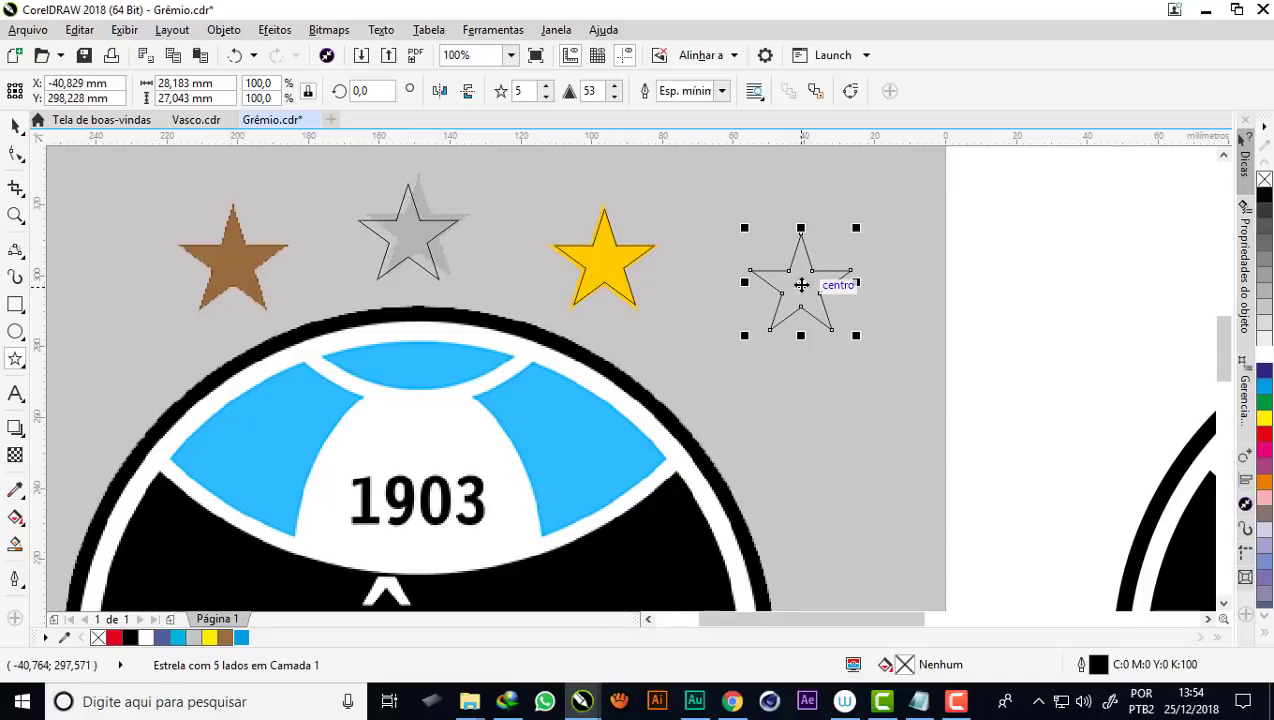
key(Escape)
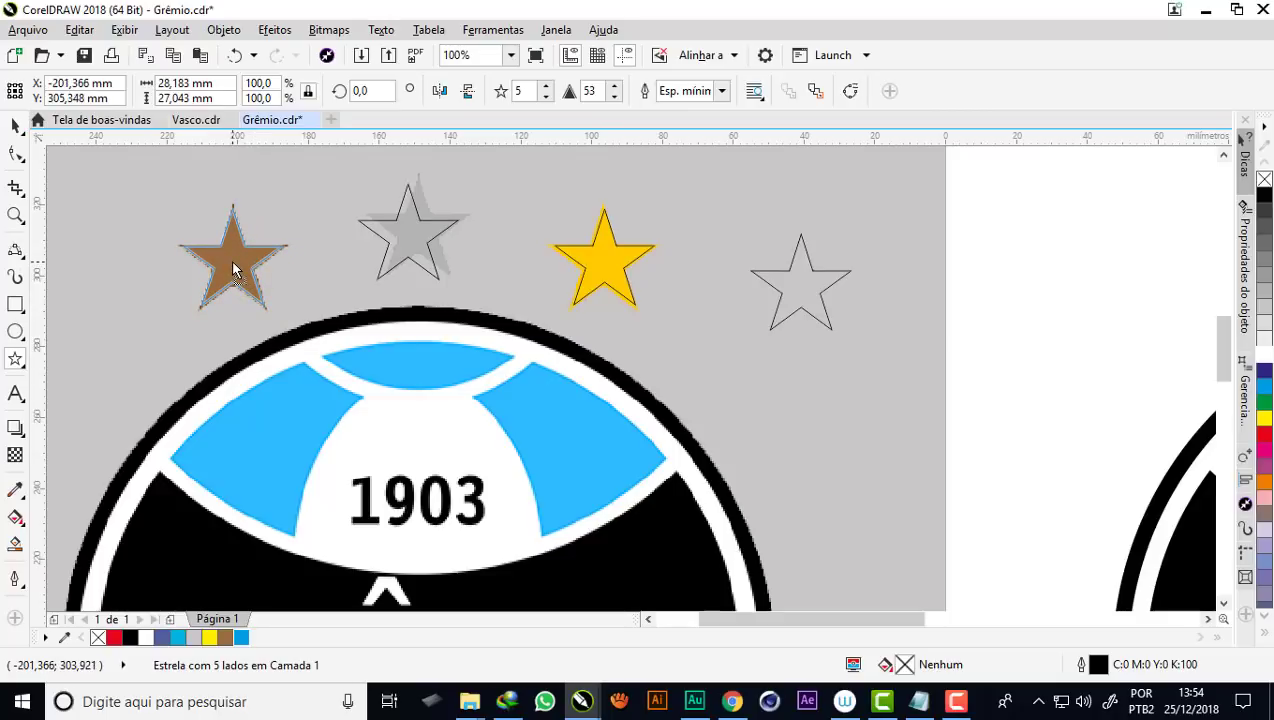
key(ctrl+z)
click(243, 275)
mouse_move(217, 245)
mouse_down()
mouse_move(402, 225)
mouse_move(484, 250)
mouse_up()
scroll(402, 225, up, 2)
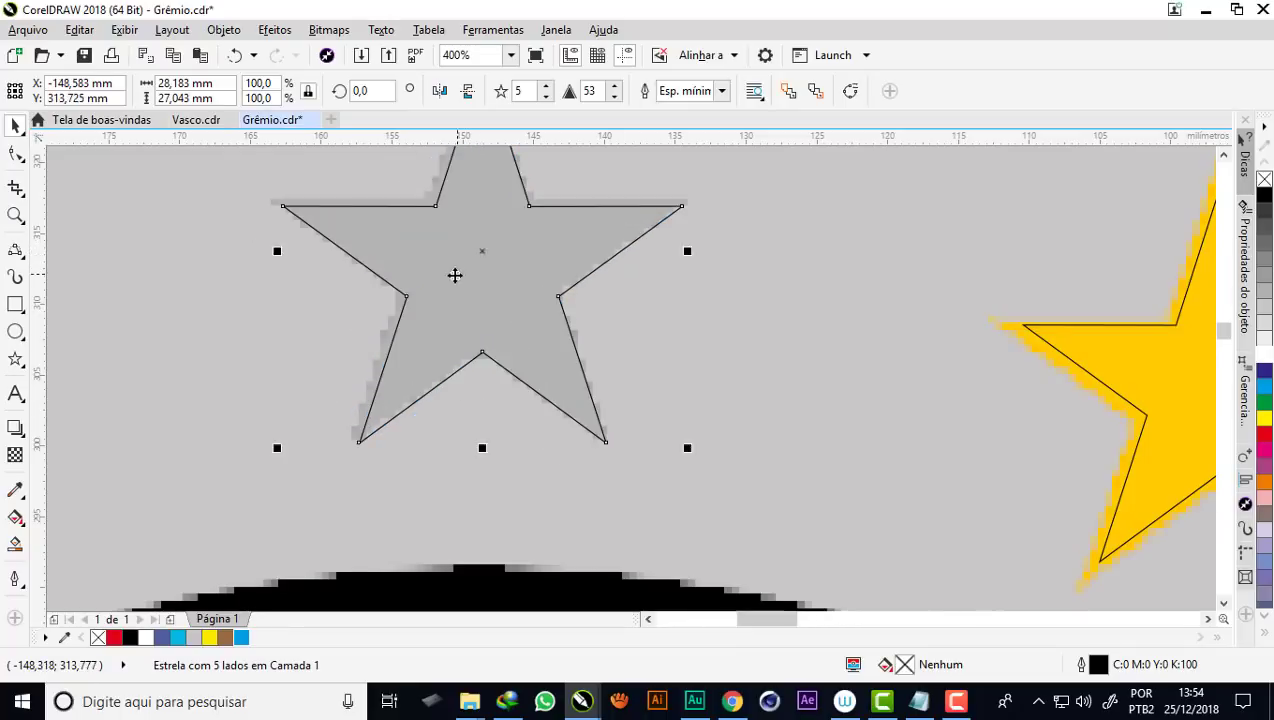
scroll(484, 250, down, 2)
Fill the right star yellow and the middle star 50% grey
click(648, 306)
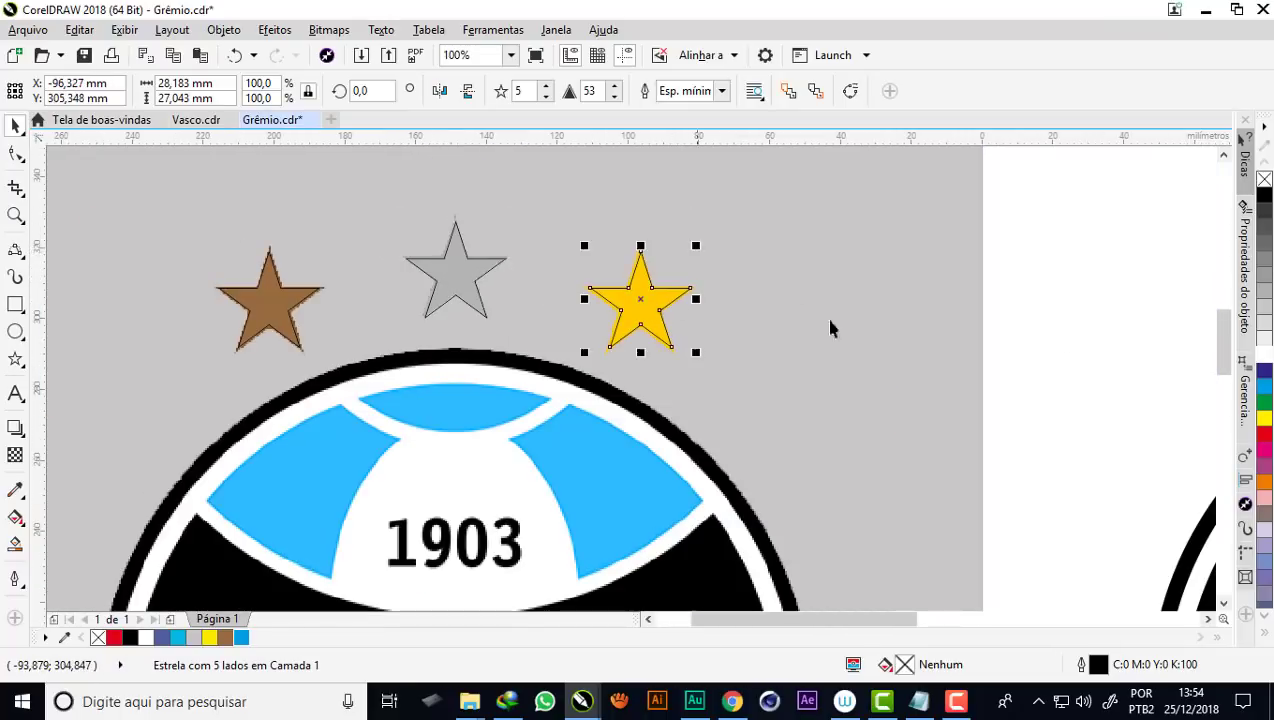
click(1262, 416)
click(472, 274)
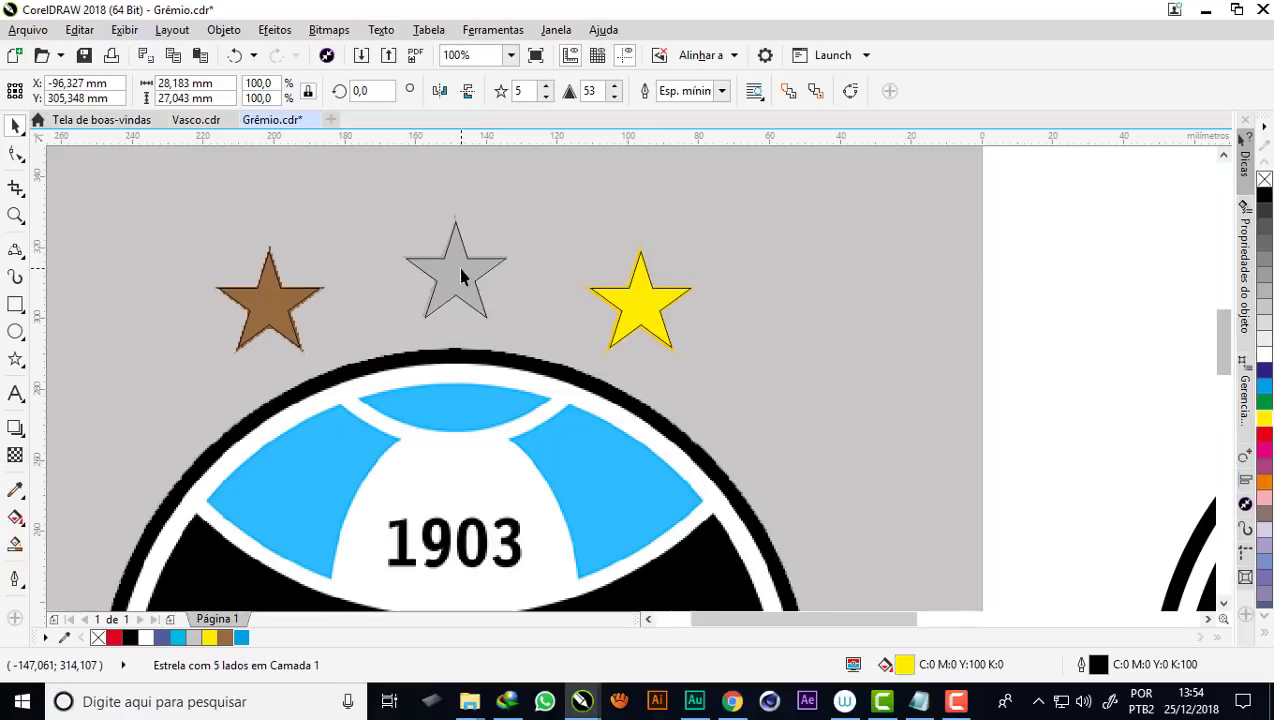
click(1263, 327)
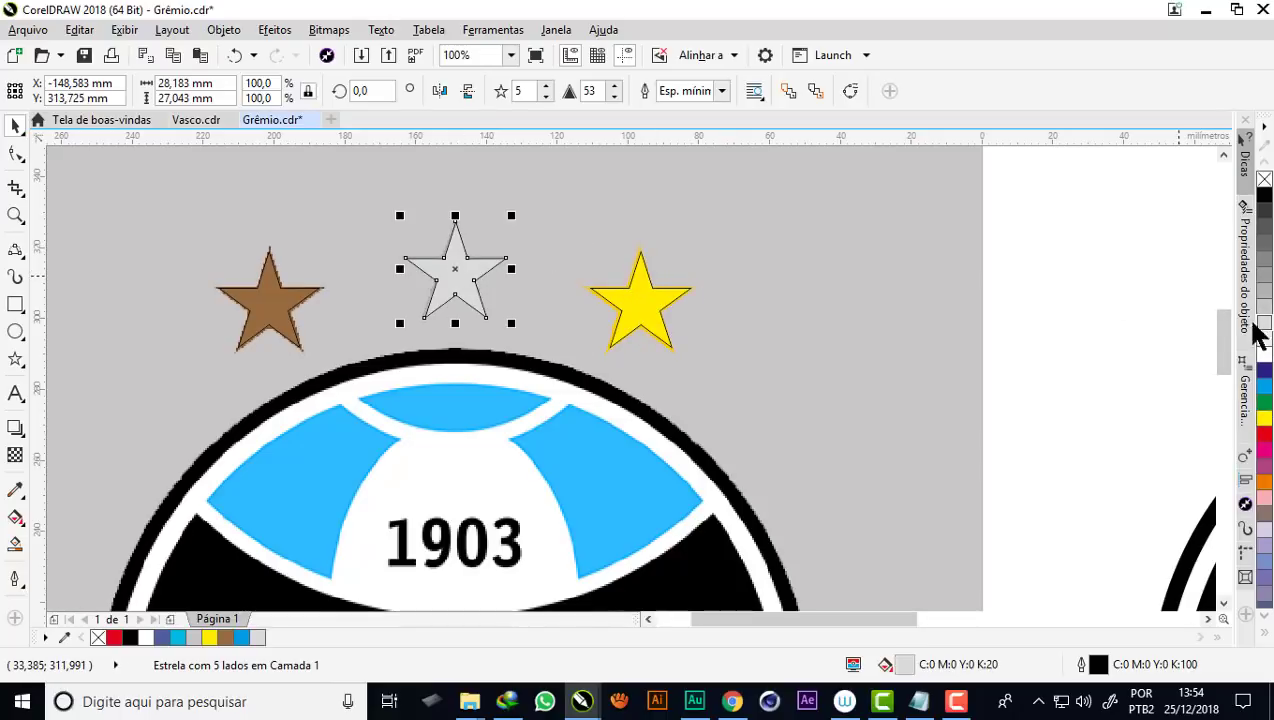
click(1263, 275)
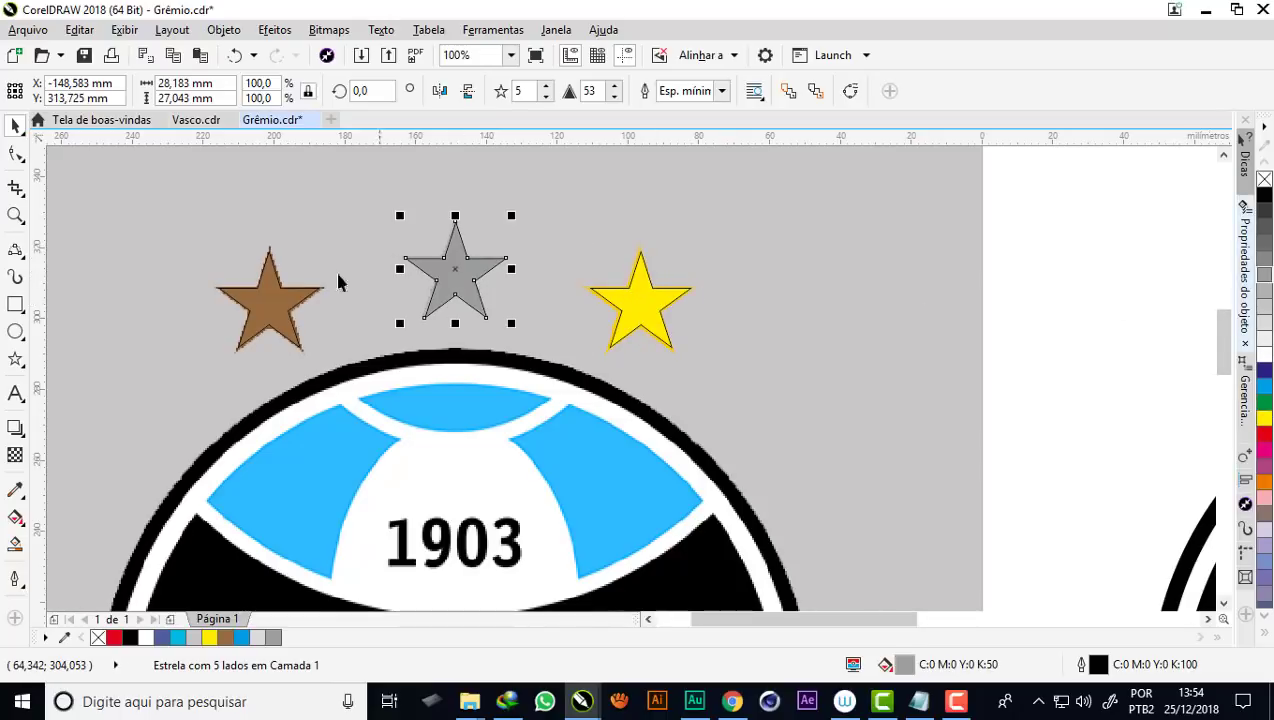
Fill the left star with brown sampled from the reference using the Color Eyedropper
click(266, 300)
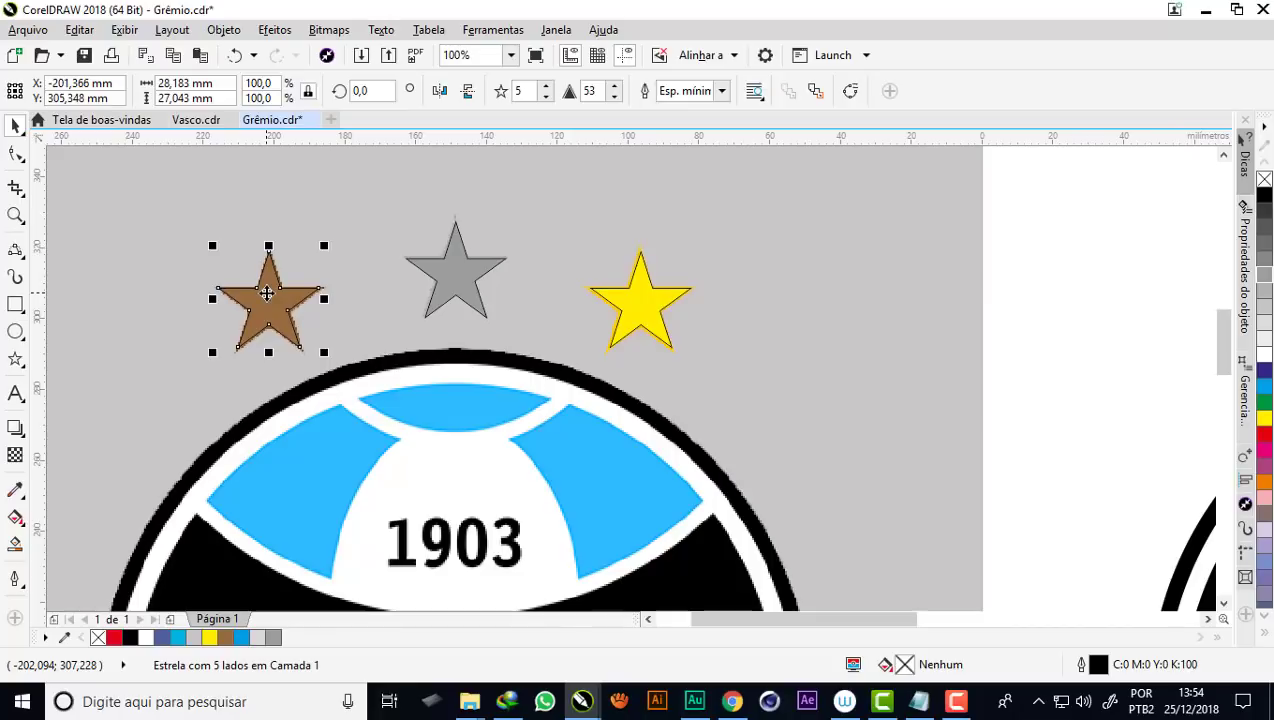
click(15, 490)
click(88, 490)
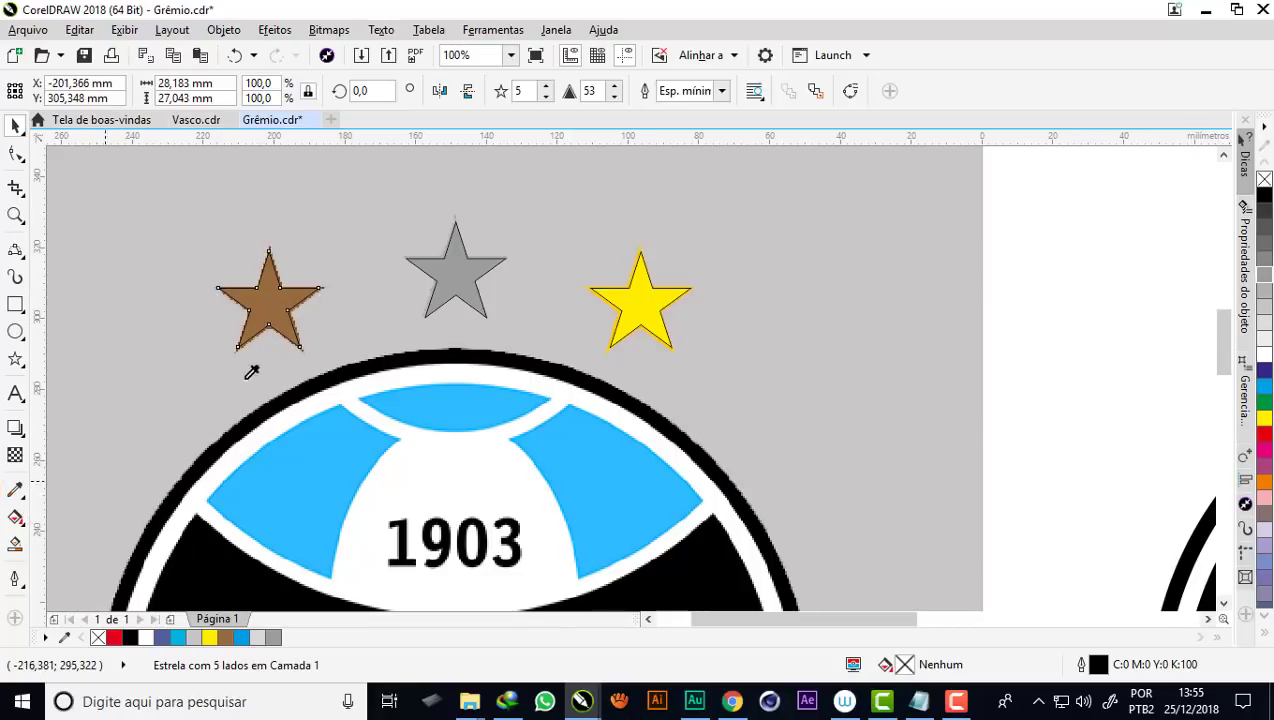
click(264, 305)
click(262, 312)
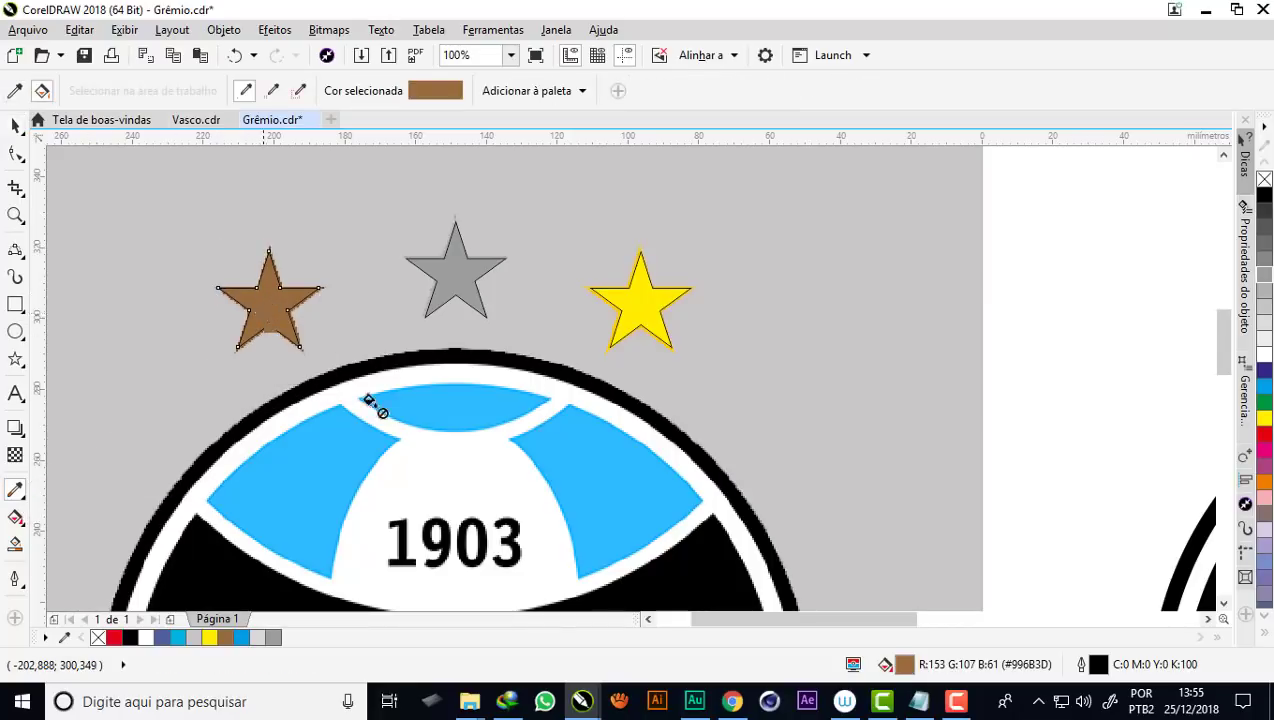
scroll(252, 303, up, 1)
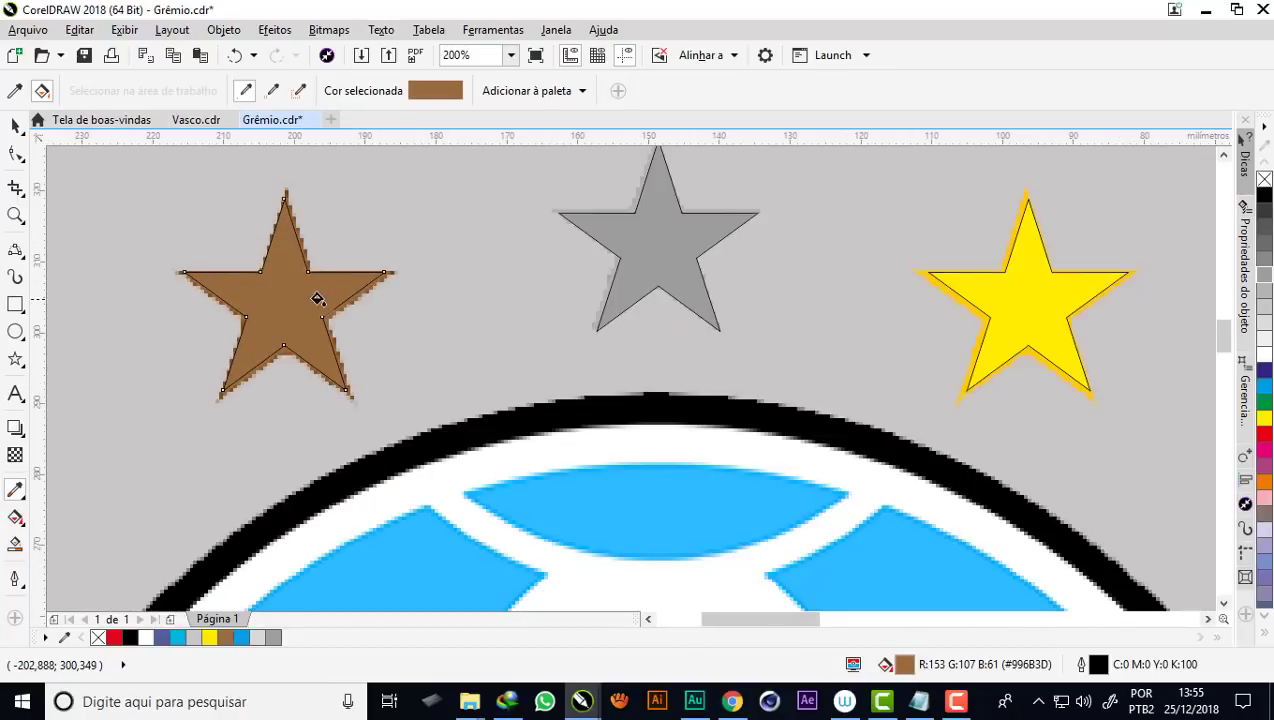
Redefine the star's brown fill in CMYK as C29 M58 Y89 K25
double_click(905, 665)
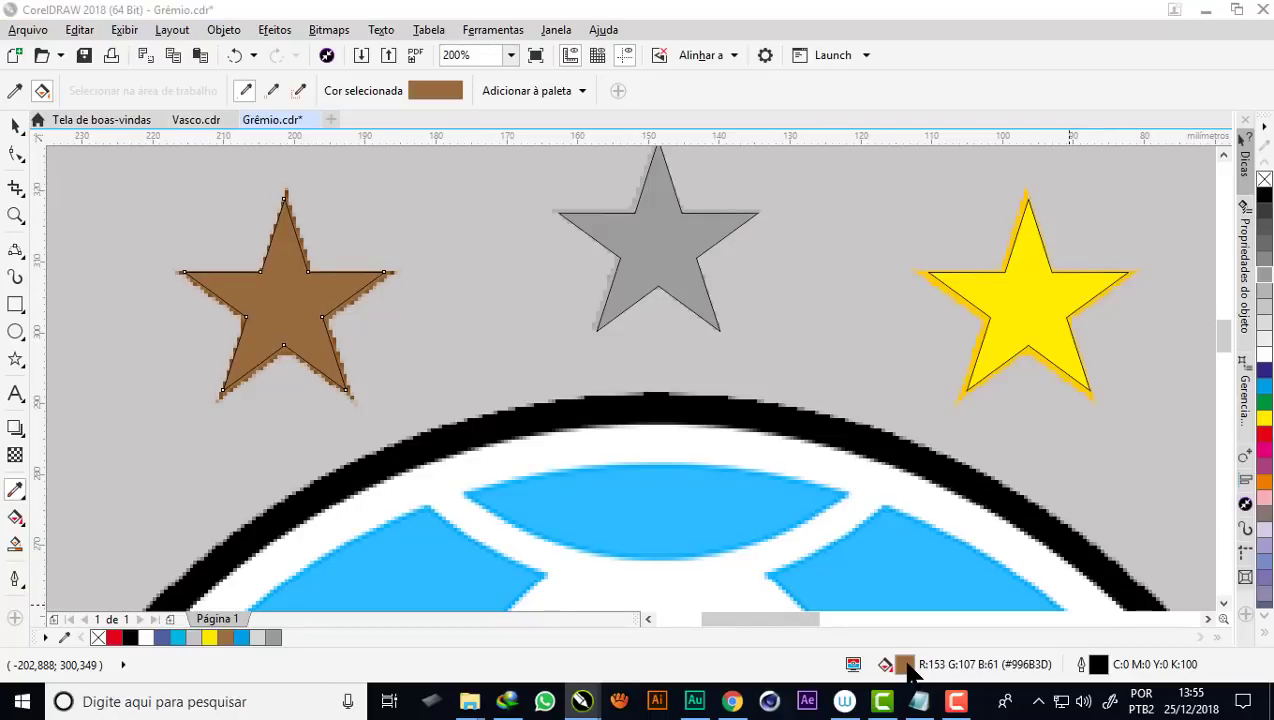
click(723, 326)
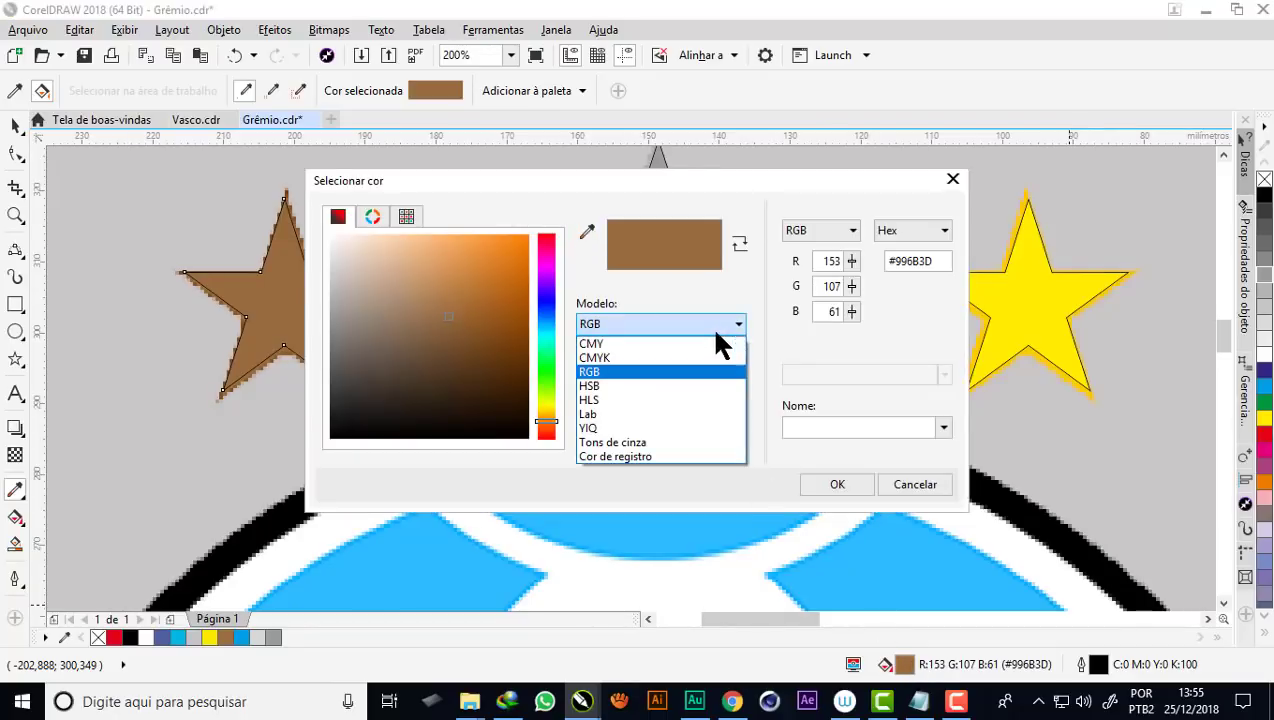
click(628, 356)
mouse_move(470, 308)
mouse_down()
mouse_move(483, 301)
mouse_move(466, 313)
mouse_up()
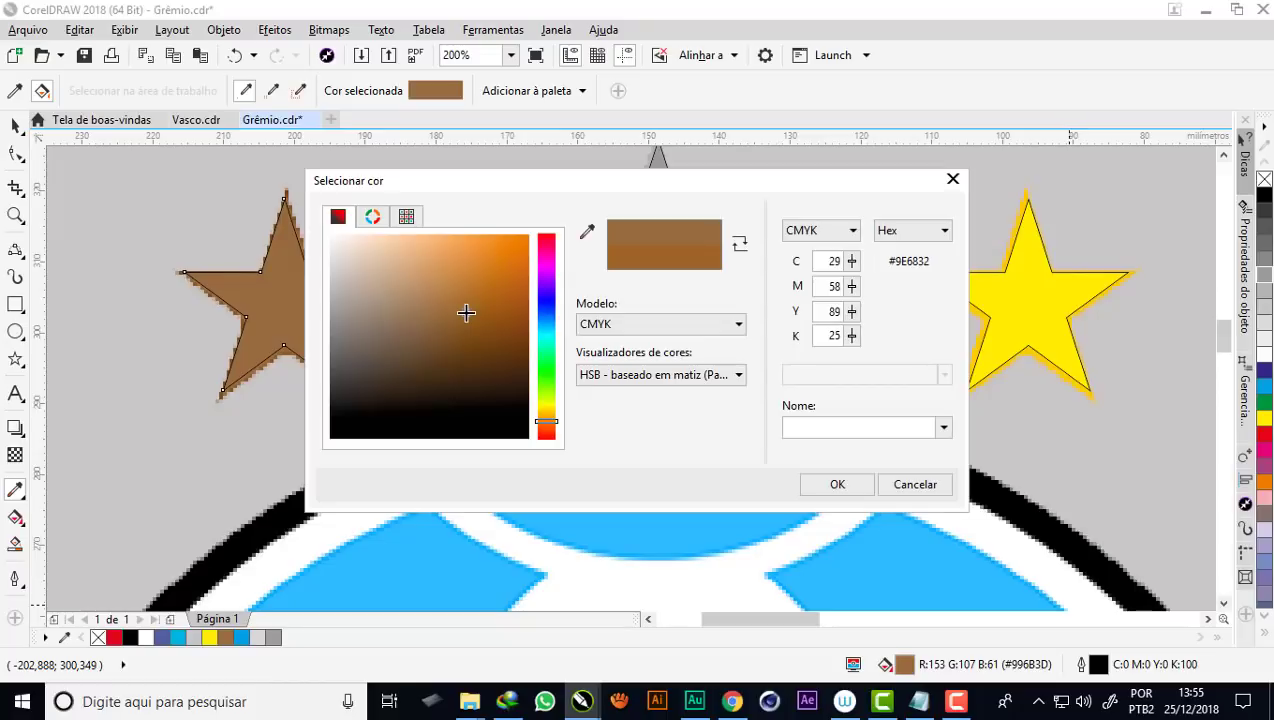
click(858, 480)
scroll(412, 248, down, 1)
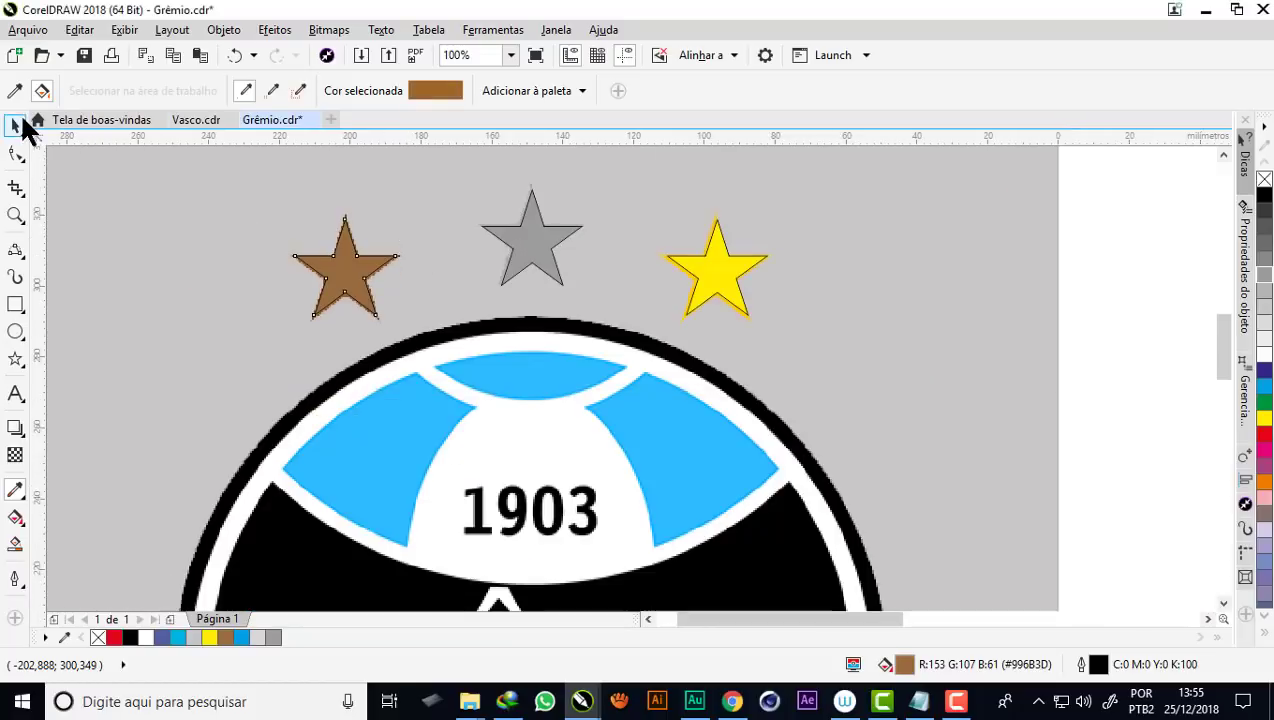
Remove the three stars' outlines and duplicate them 297 mm right onto the redrawn crest
click(16, 124)
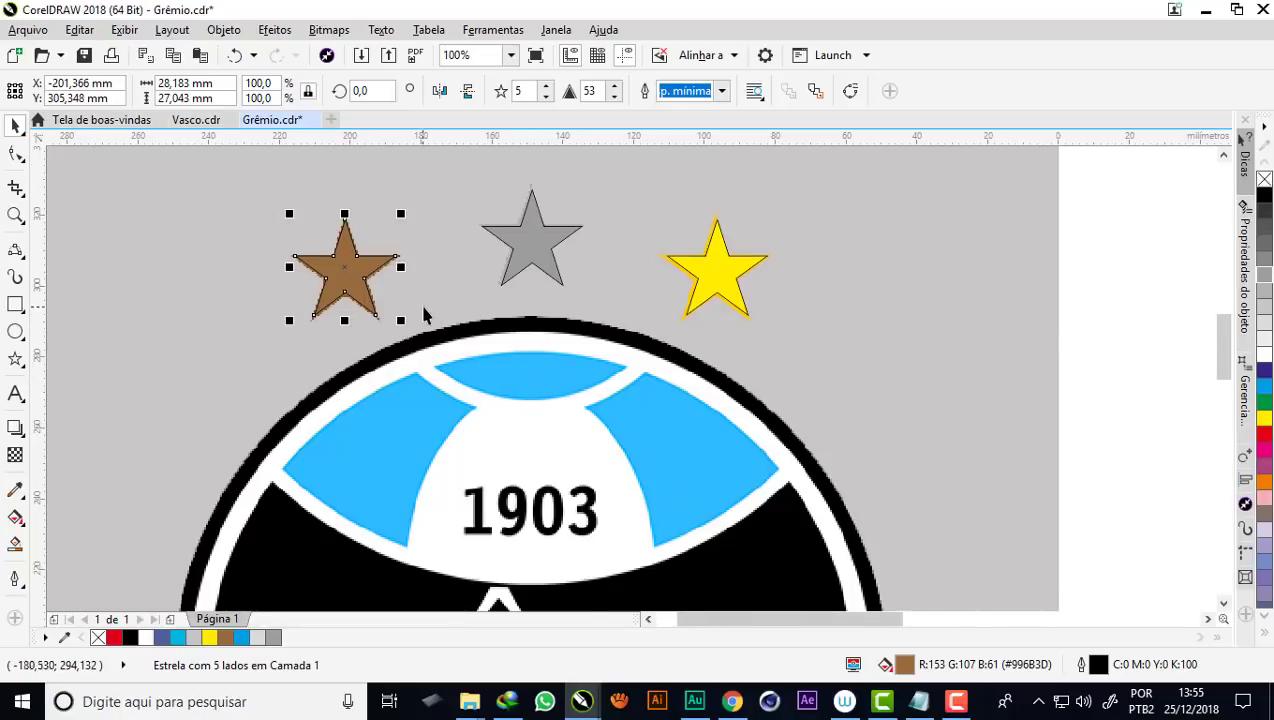
scroll(424, 310, down, 1)
click(25, 135)
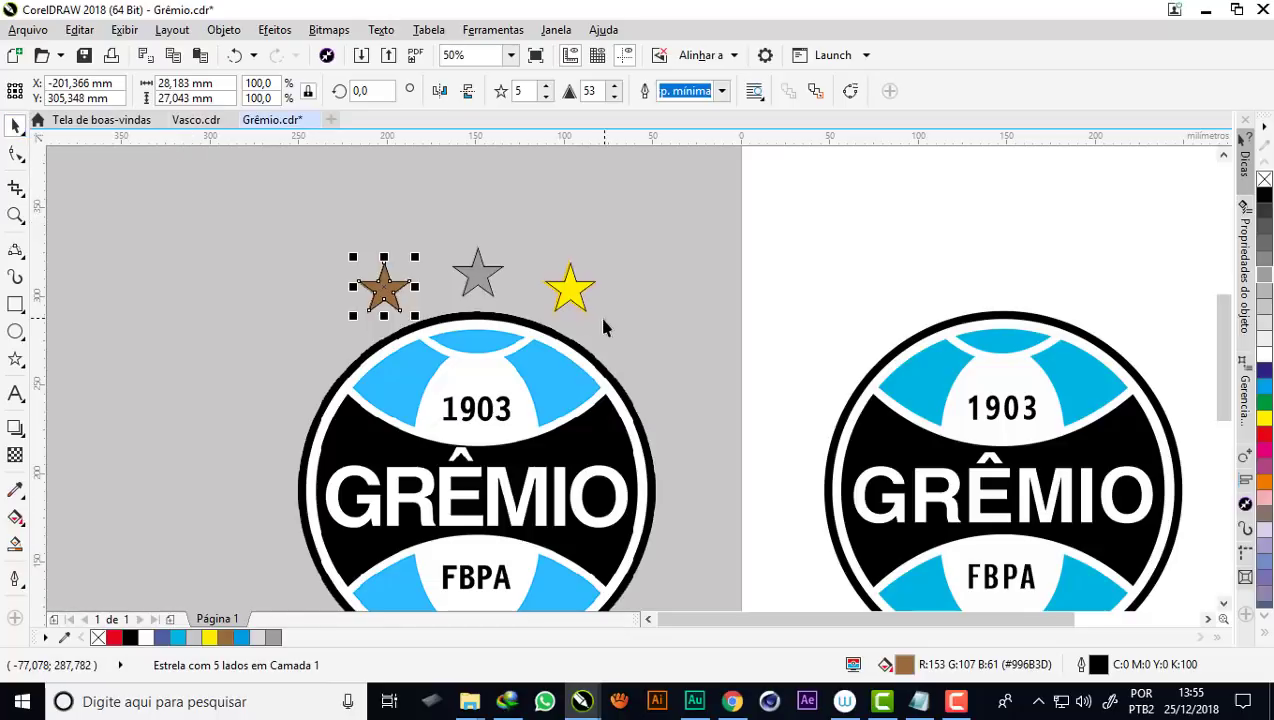
drag(258, 226, 643, 352)
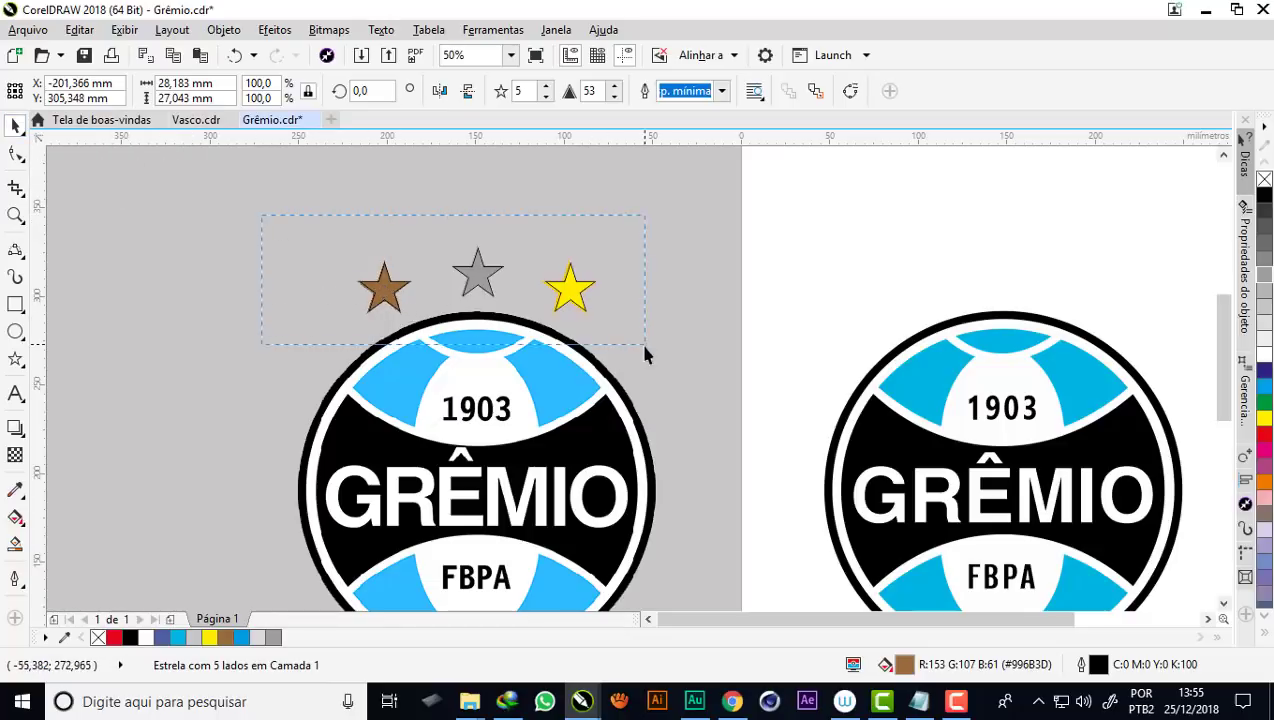
right_click(1265, 181)
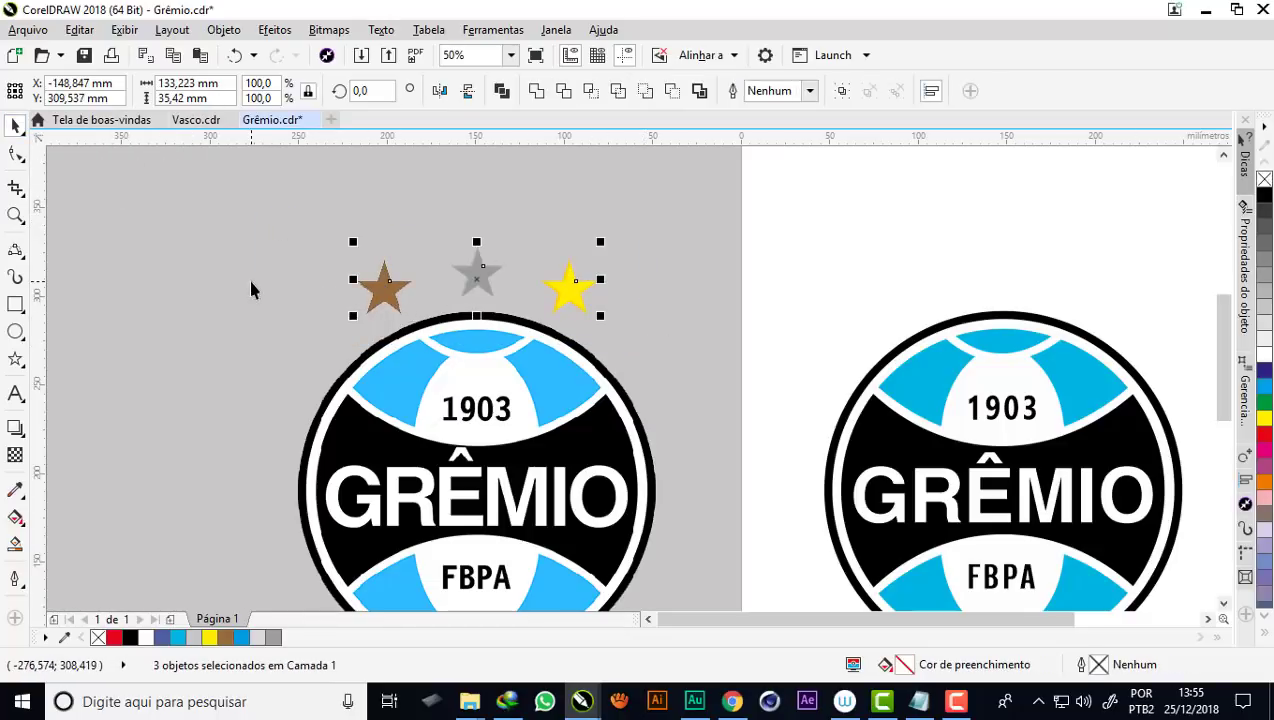
key(ctrl+d)
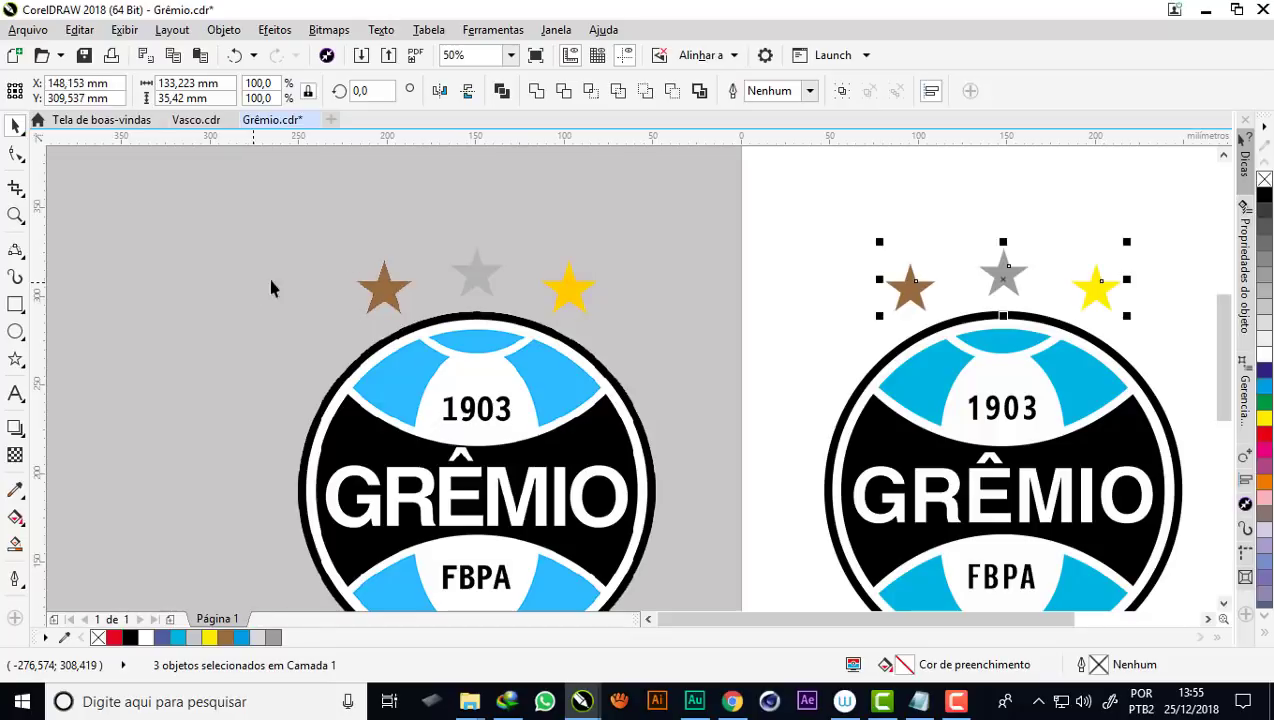
scroll(269, 283, down, 1)
click(821, 282)
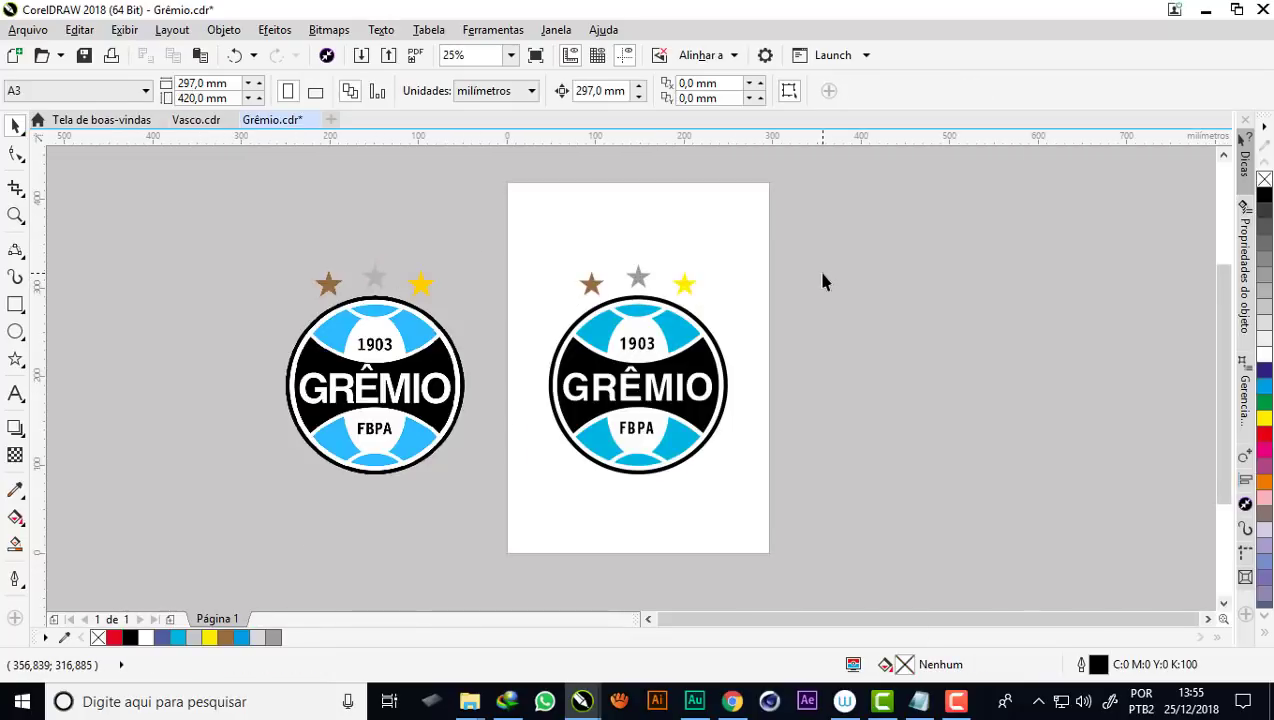
Set the redrawn crest's 1903 in Lucida Sans Typewriter
click(15, 214)
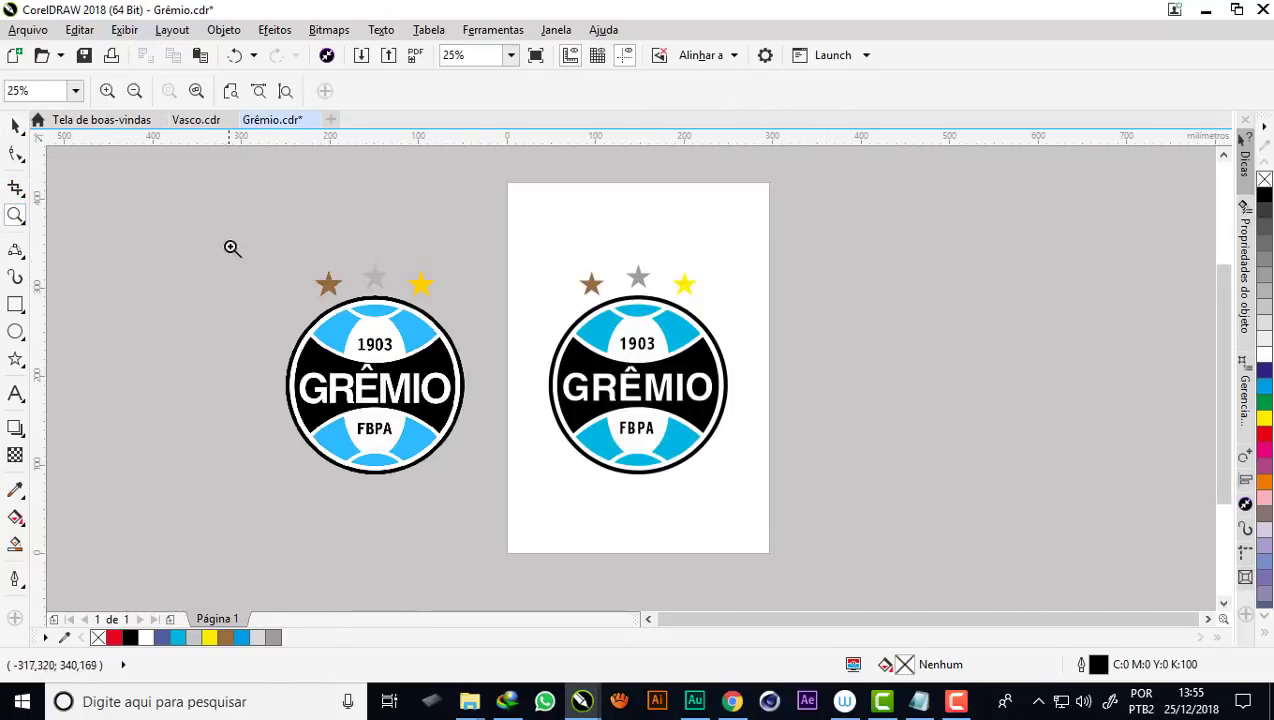
drag(235, 247, 785, 529)
click(760, 284)
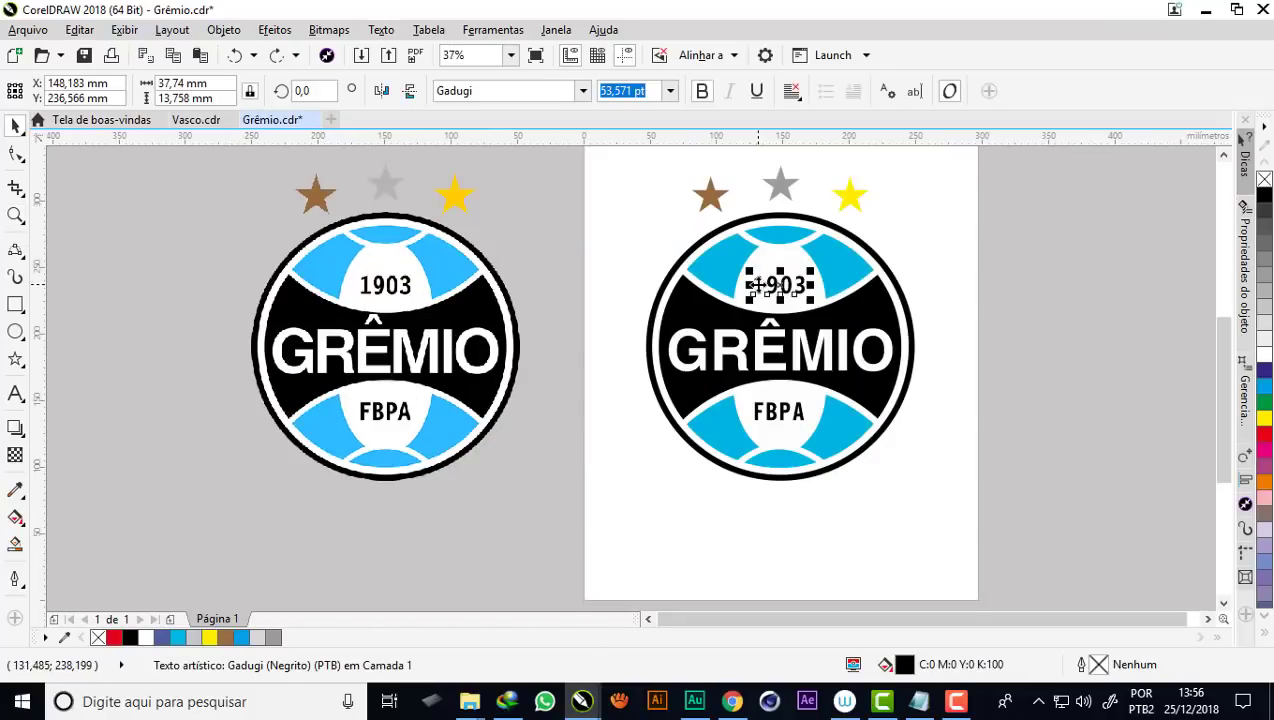
scroll(760, 284, up, 4)
scroll(757, 320, up, 2)
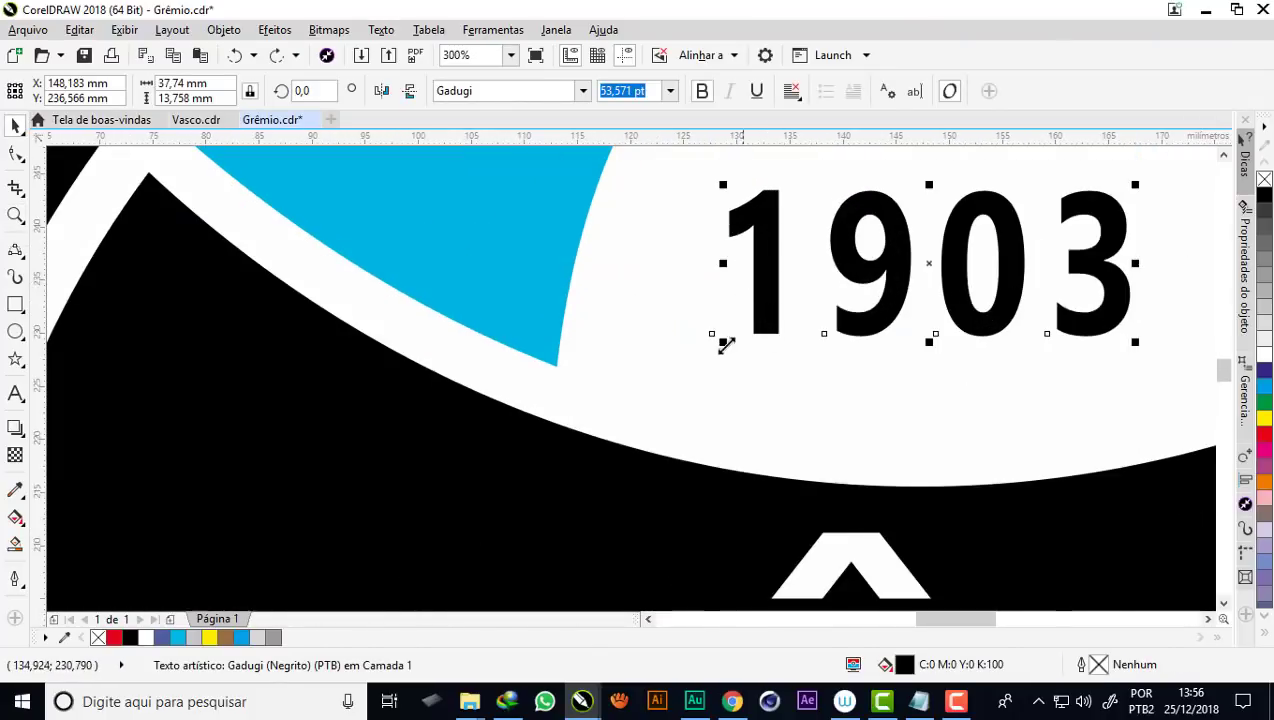
scroll(776, 336, down, 6)
scroll(380, 330, up, 2)
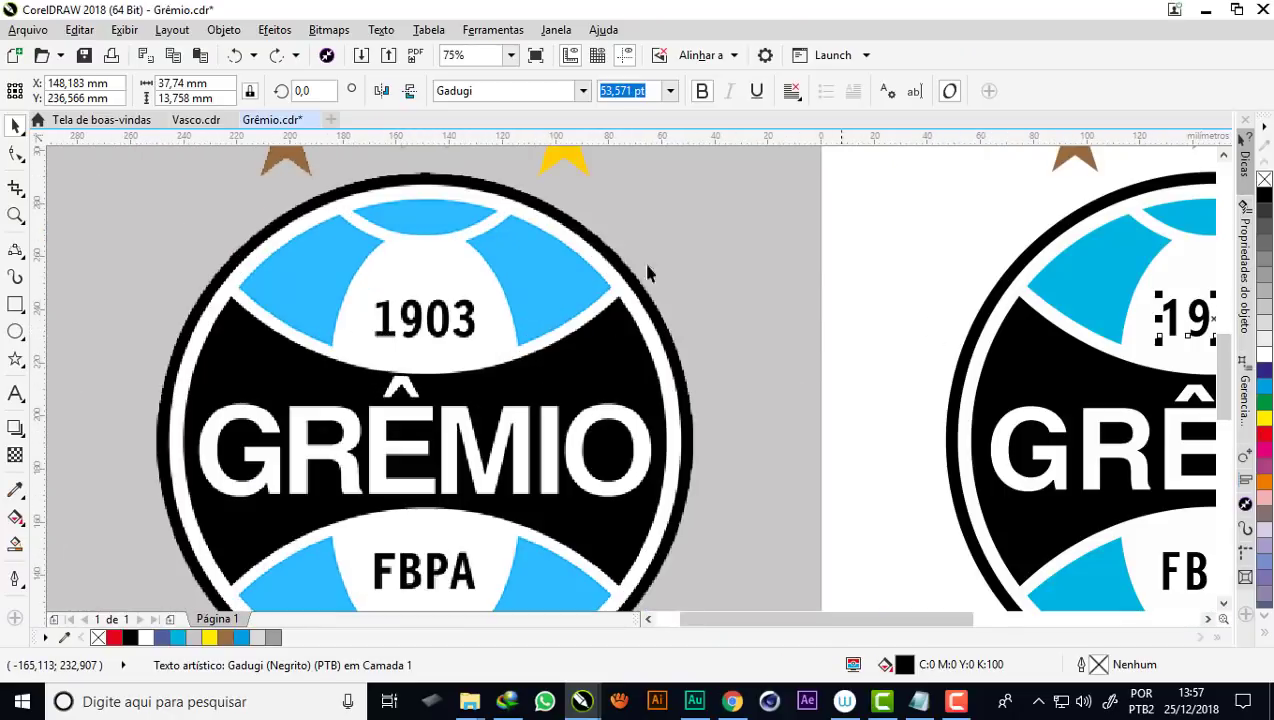
scroll(590, 275, down, 2)
scroll(826, 288, up, 4)
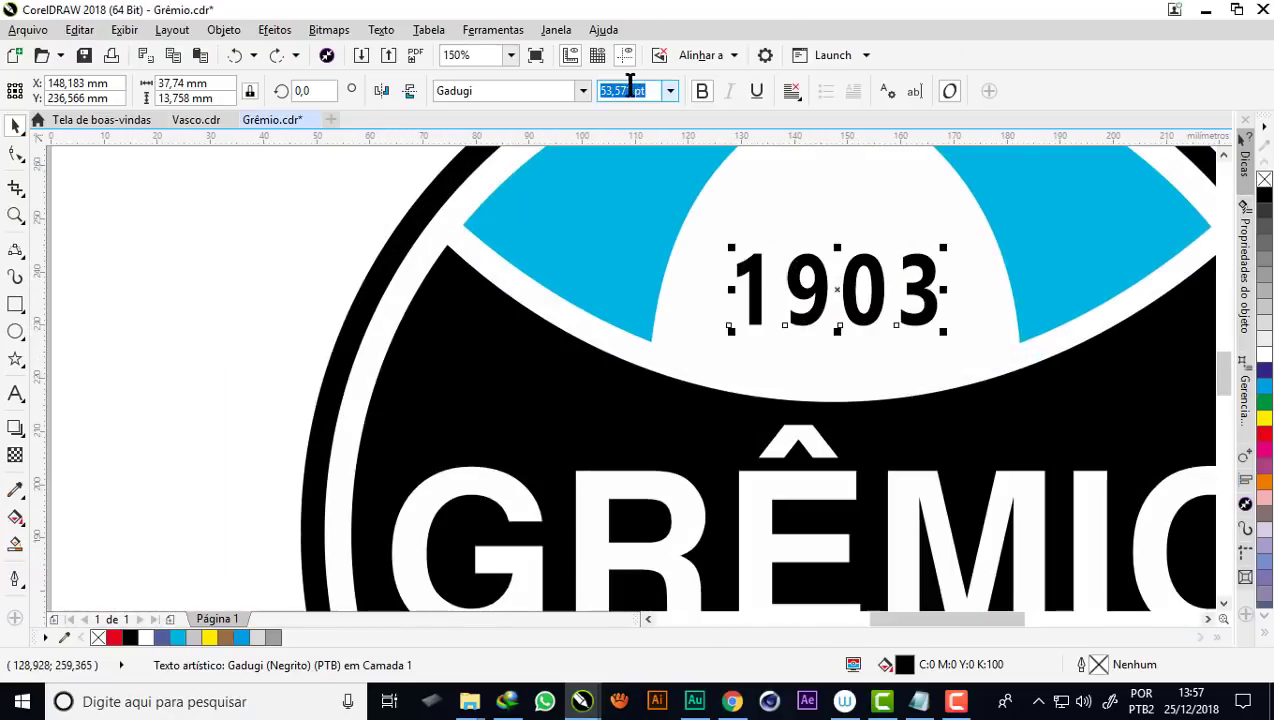
click(583, 91)
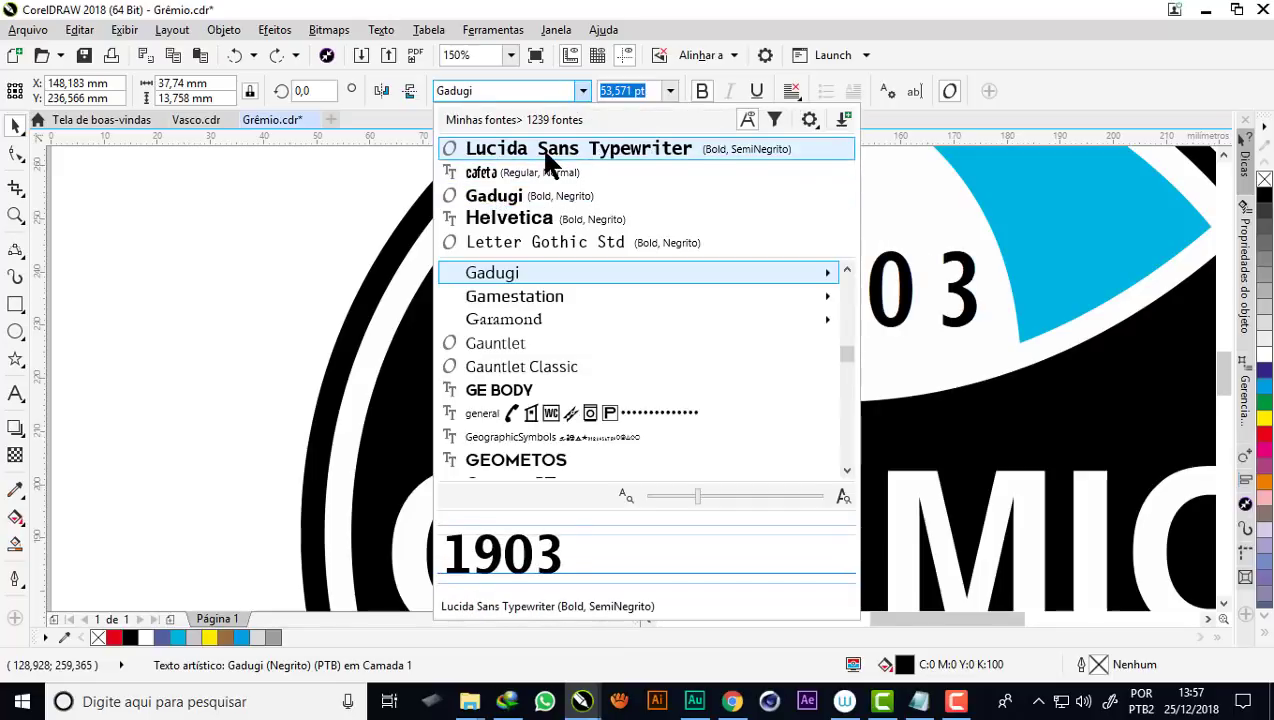
click(572, 155)
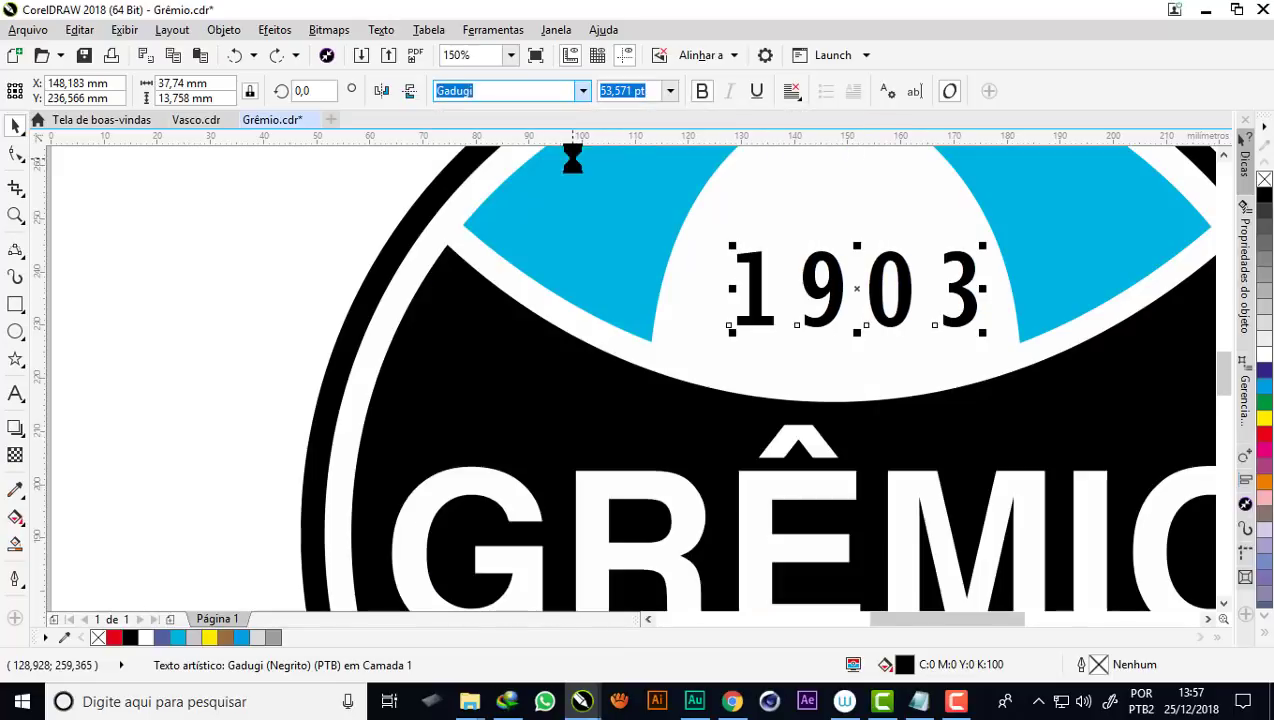
scroll(880, 280, down, 4)
scroll(491, 288, up, 3)
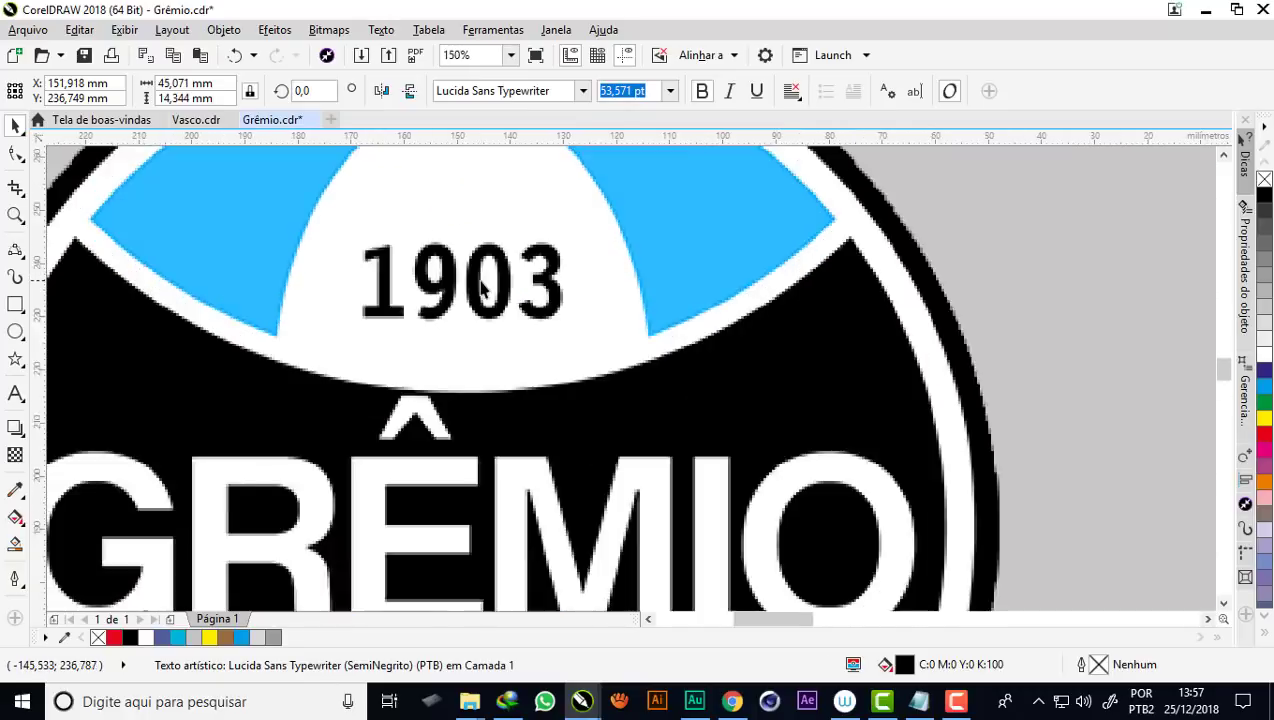
scroll(330, 316, up, 3)
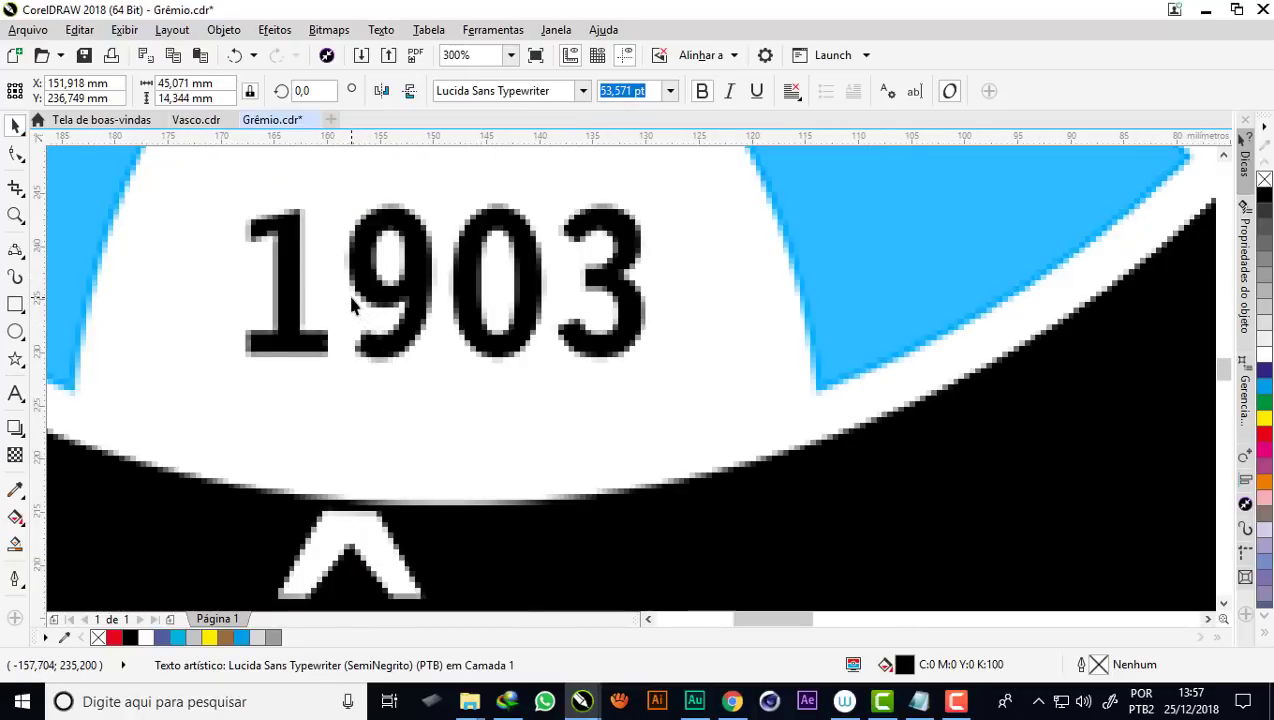
scroll(350, 305, down, 6)
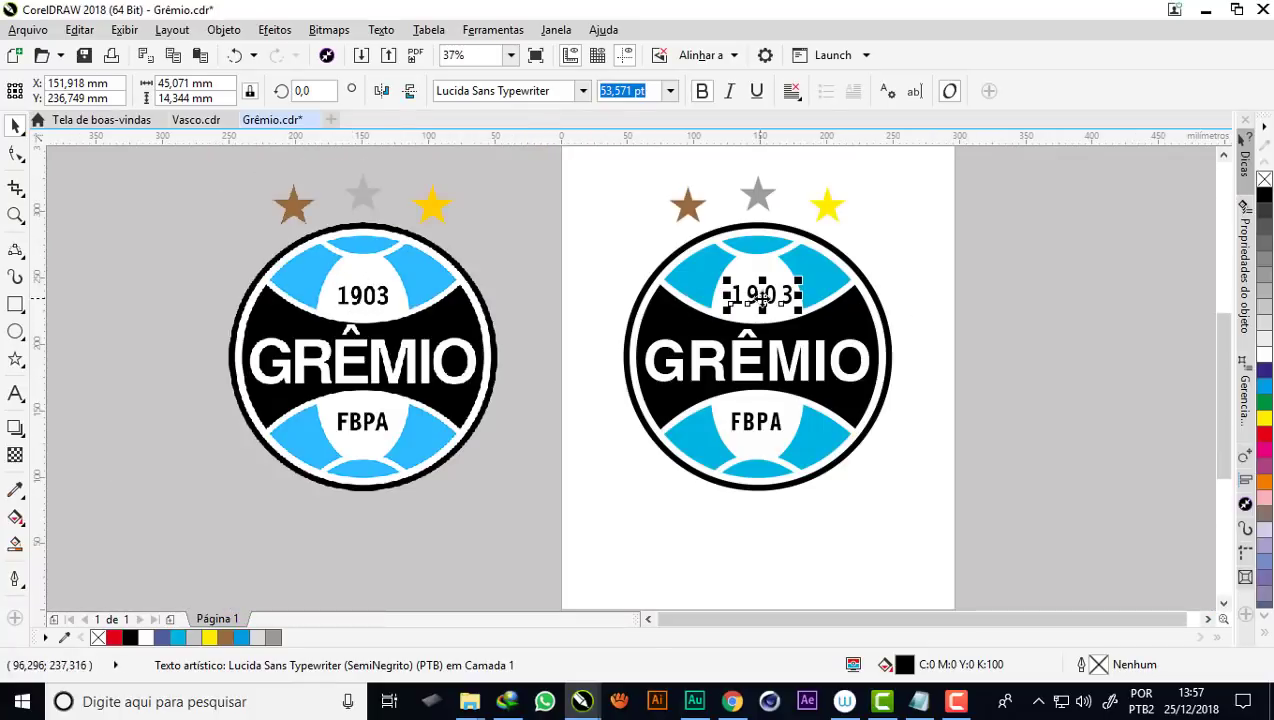
Overlay the new 1903 on the reference crest's 1903 for comparison
drag(762, 296, 364, 312)
scroll(342, 296, up, 2)
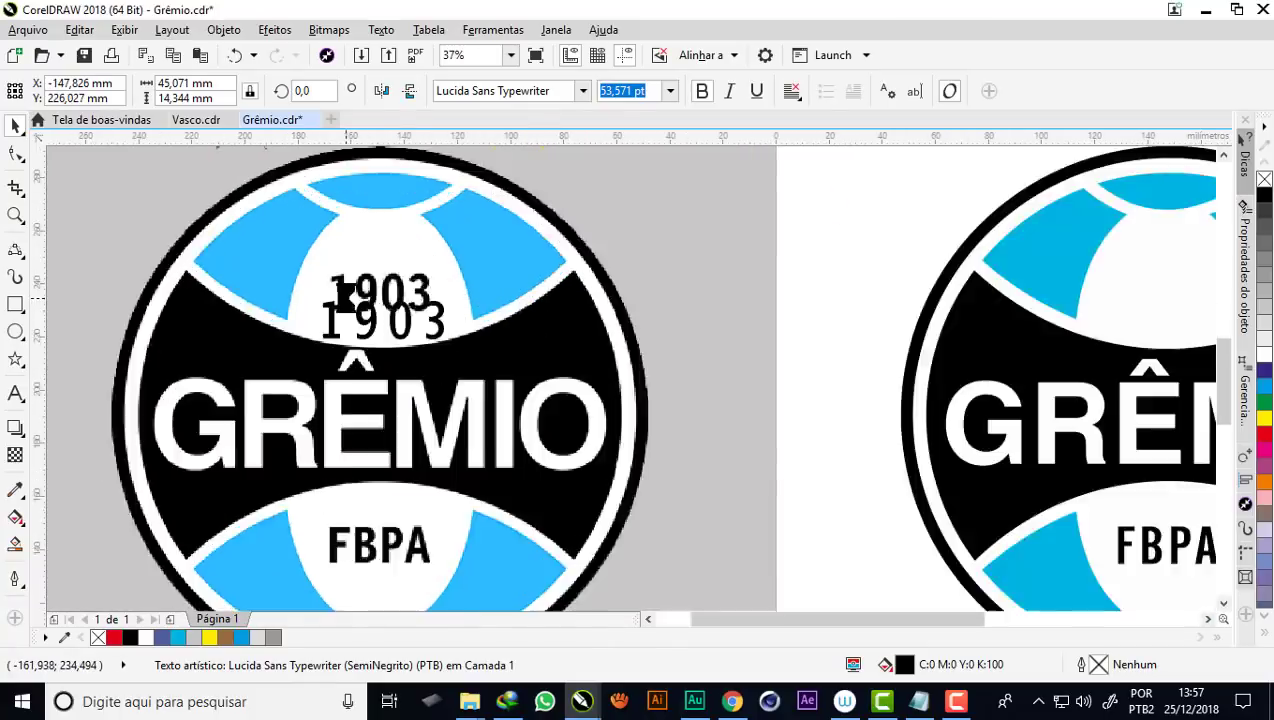
scroll(343, 296, up, 2)
scroll(418, 362, up, 2)
mouse_move(443, 325)
mouse_down()
mouse_move(475, 256)
mouse_move(367, 240)
mouse_up()
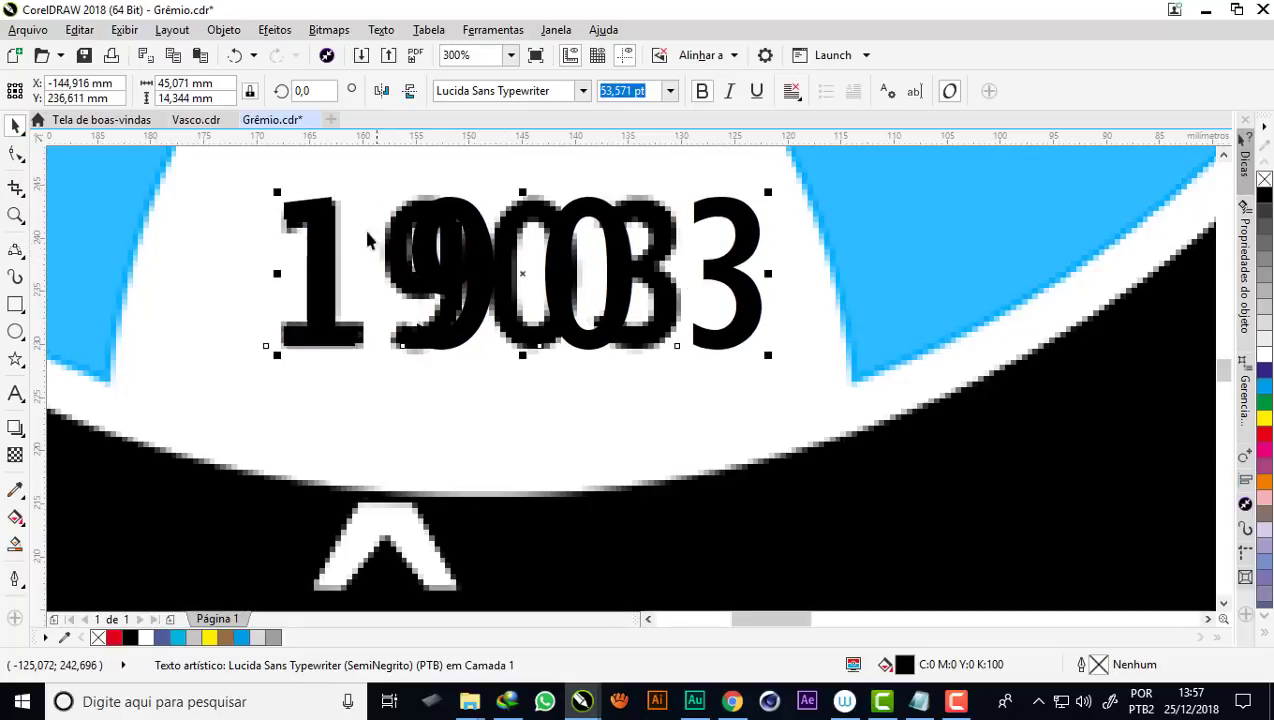
Tighten the 1903 digit spacing with the Shape tool and centre it horizontally
click(16, 155)
drag(766, 352, 595, 328)
scroll(590, 330, down, 2)
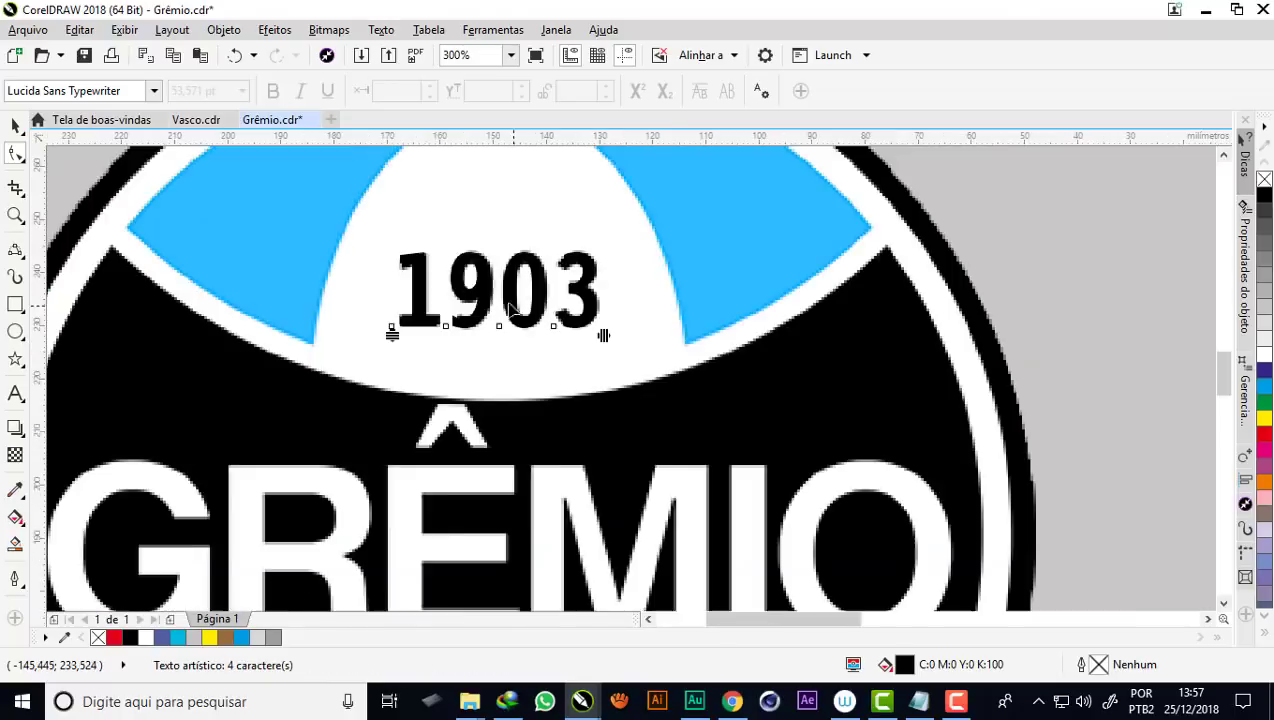
scroll(590, 330, down, 2)
click(10, 136)
scroll(107, 226, down, 1)
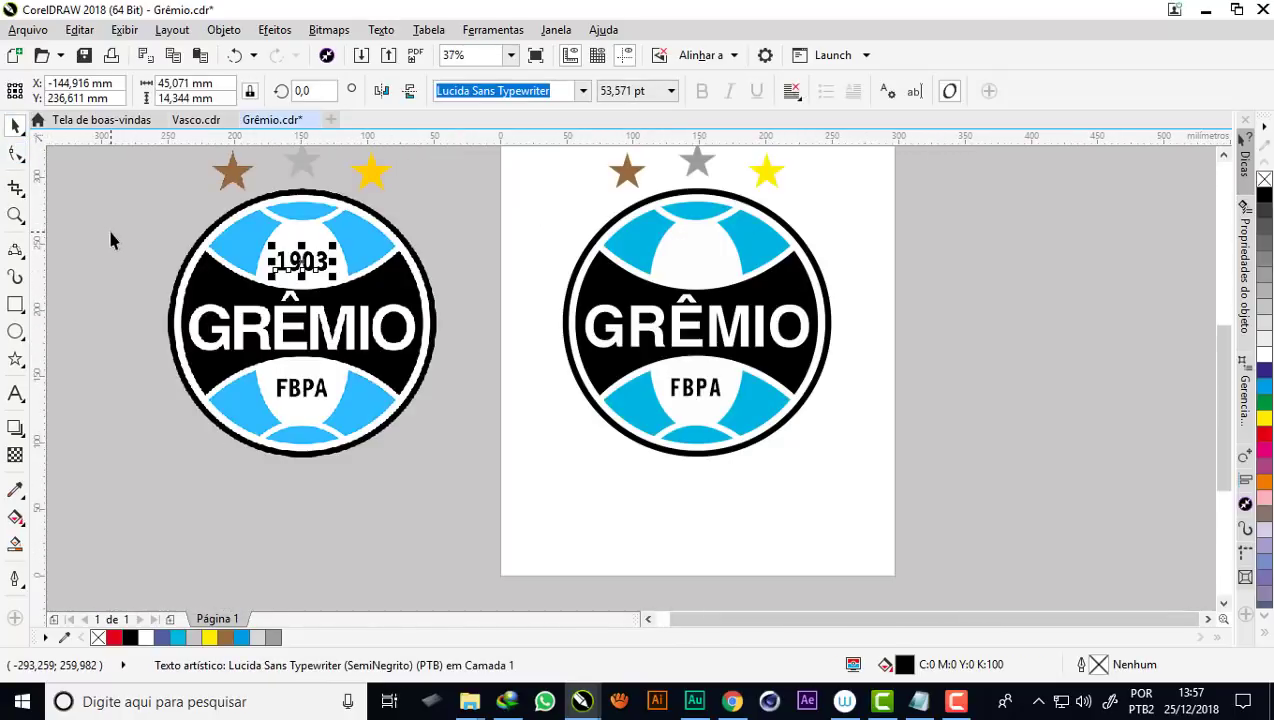
key(c)
click(975, 373)
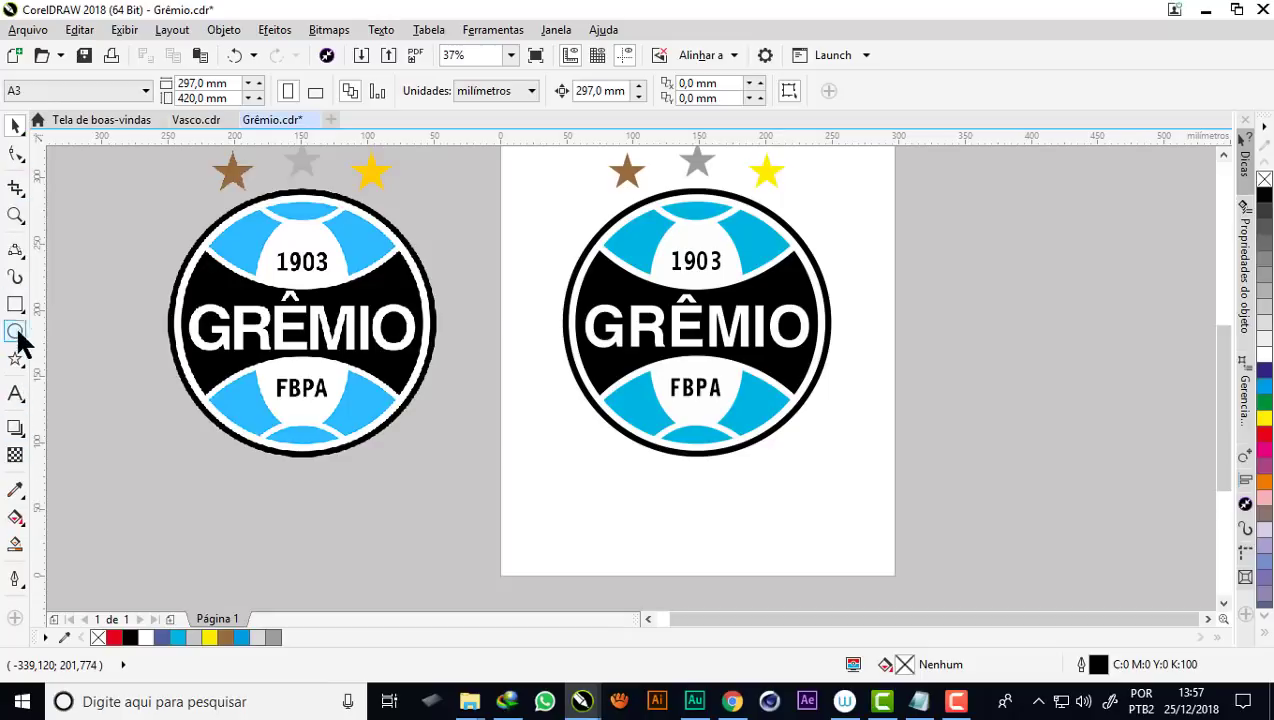
Zoom in on both crests
click(15, 214)
drag(176, 197, 855, 441)
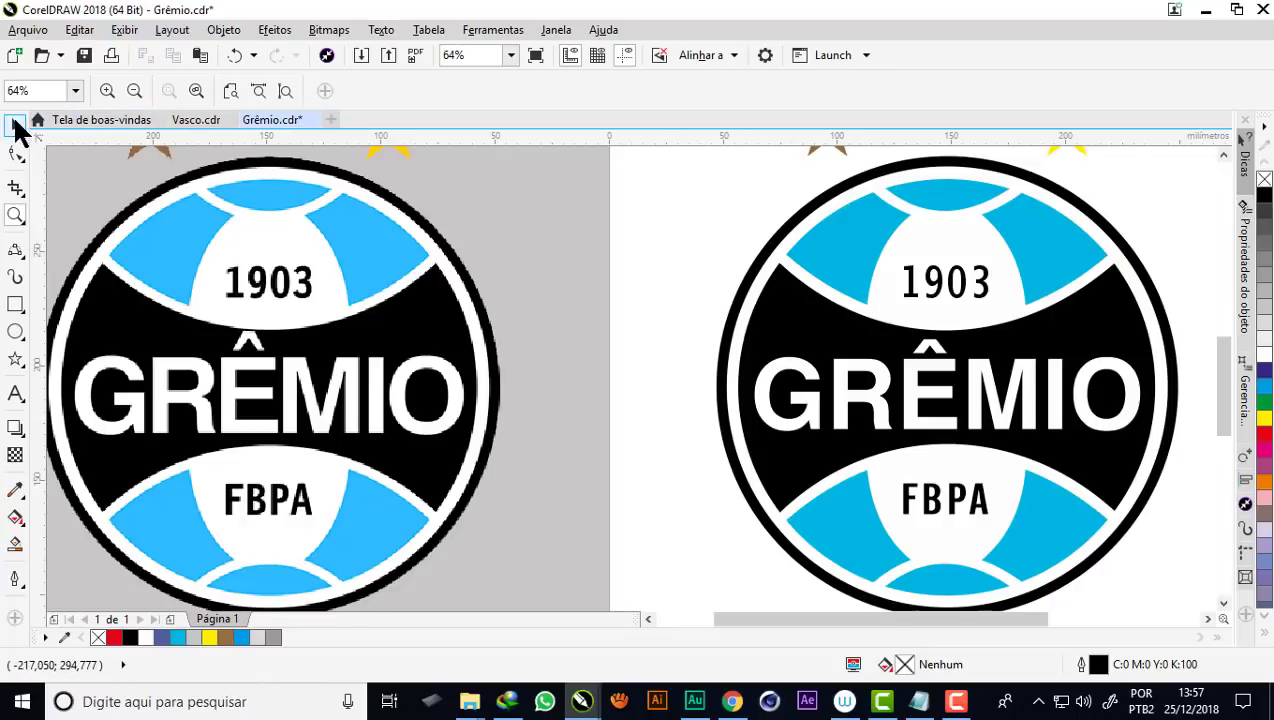
click(15, 125)
scroll(745, 260, down, 3)
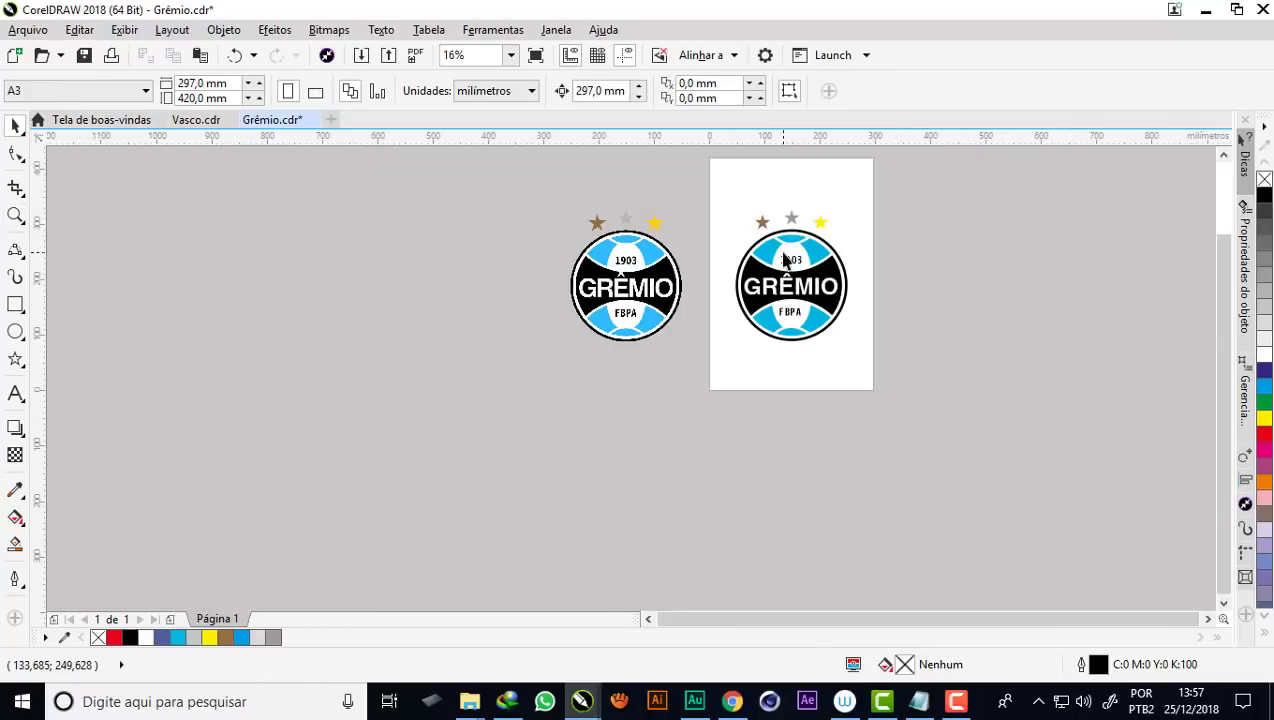
scroll(780, 265, up, 3)
scroll(799, 268, up, 2)
Set the 1903 text in Lucida Sans Typewriter Bold
click(803, 280)
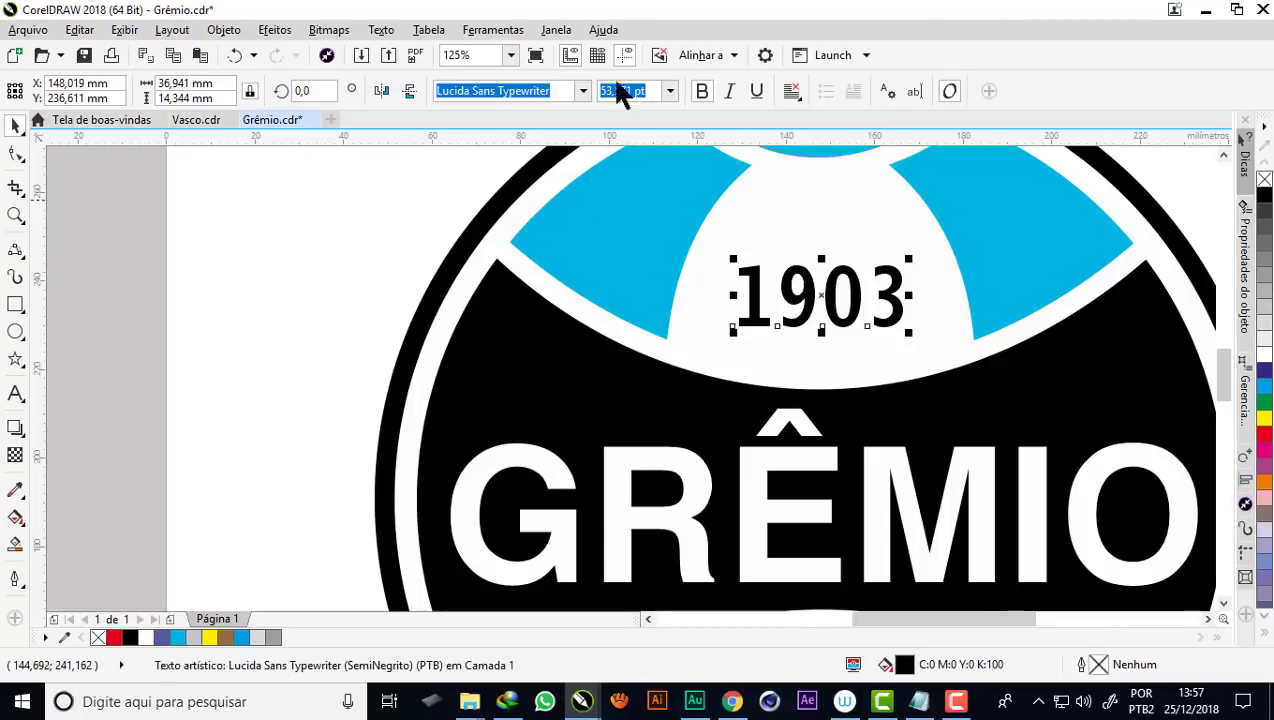
click(571, 88)
click(702, 91)
click(702, 91)
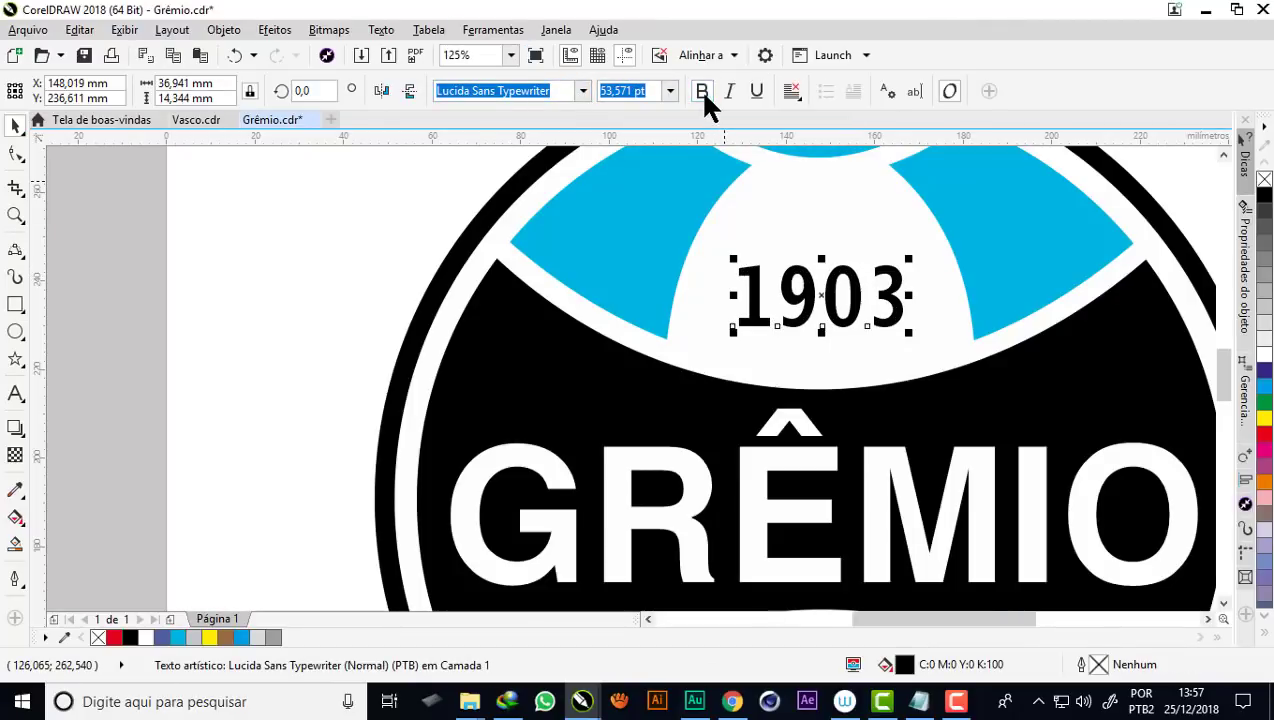
click(579, 90)
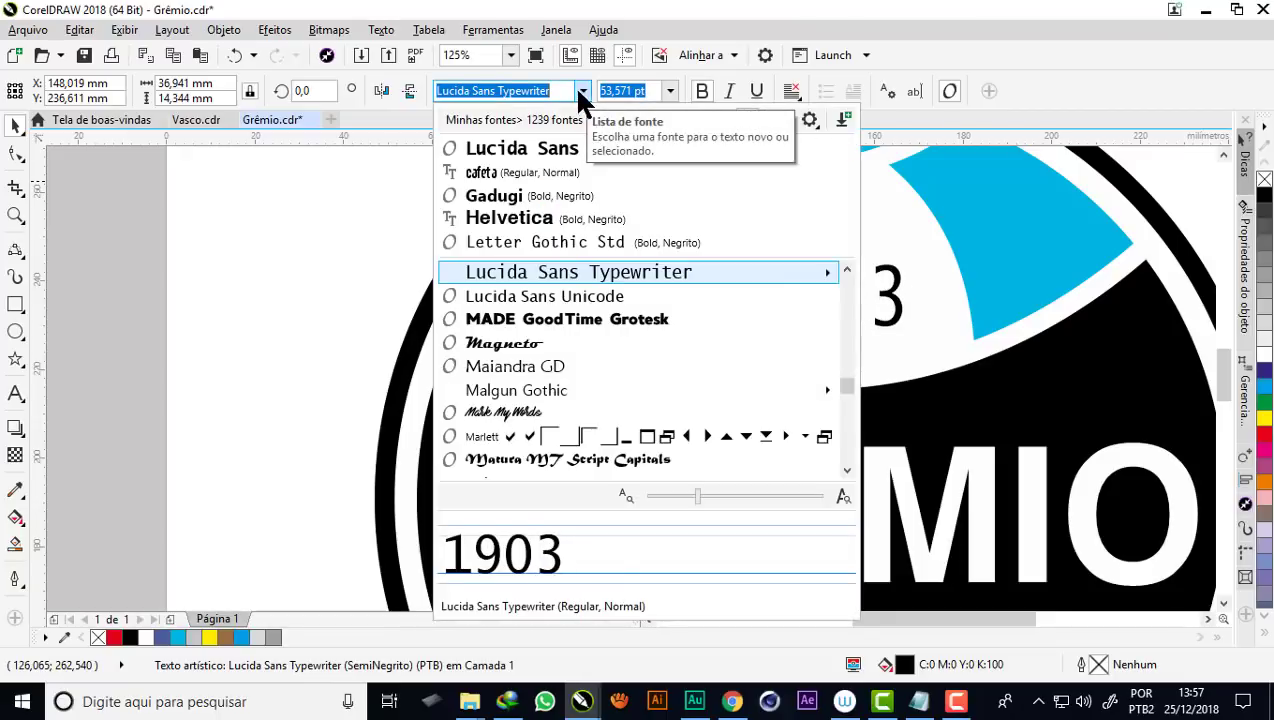
mouse_move(579, 272)
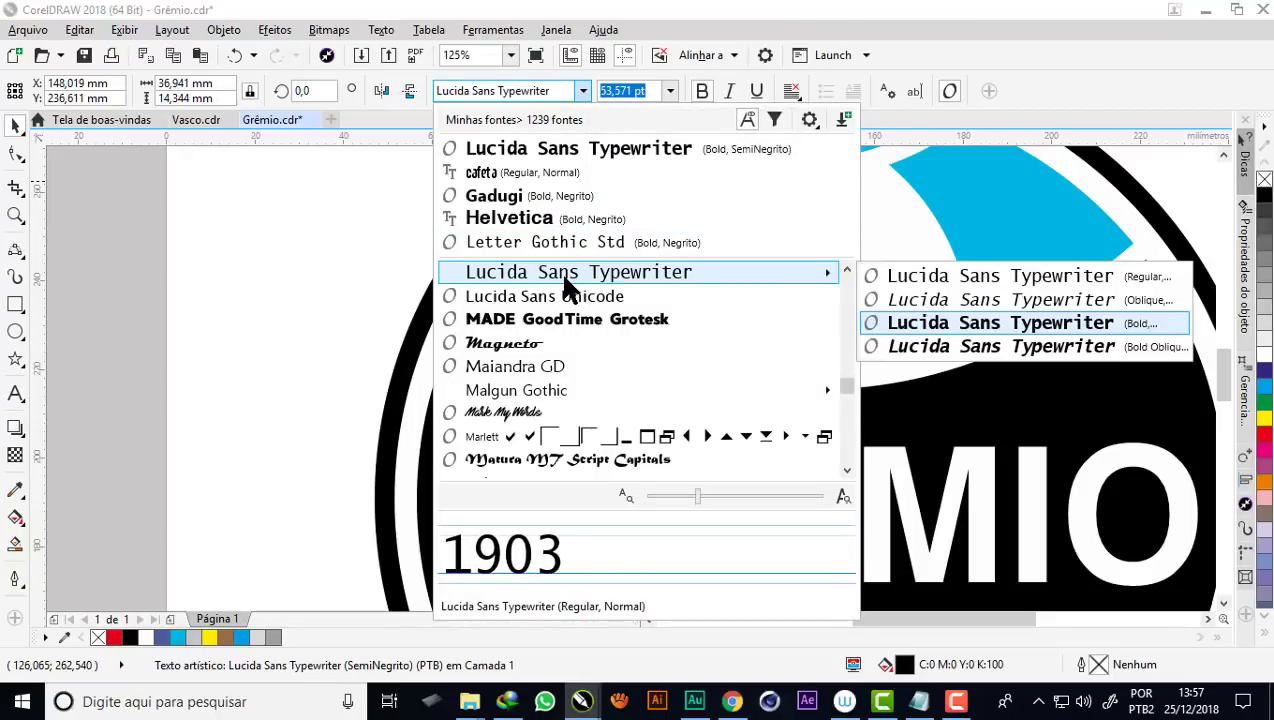
click(1040, 323)
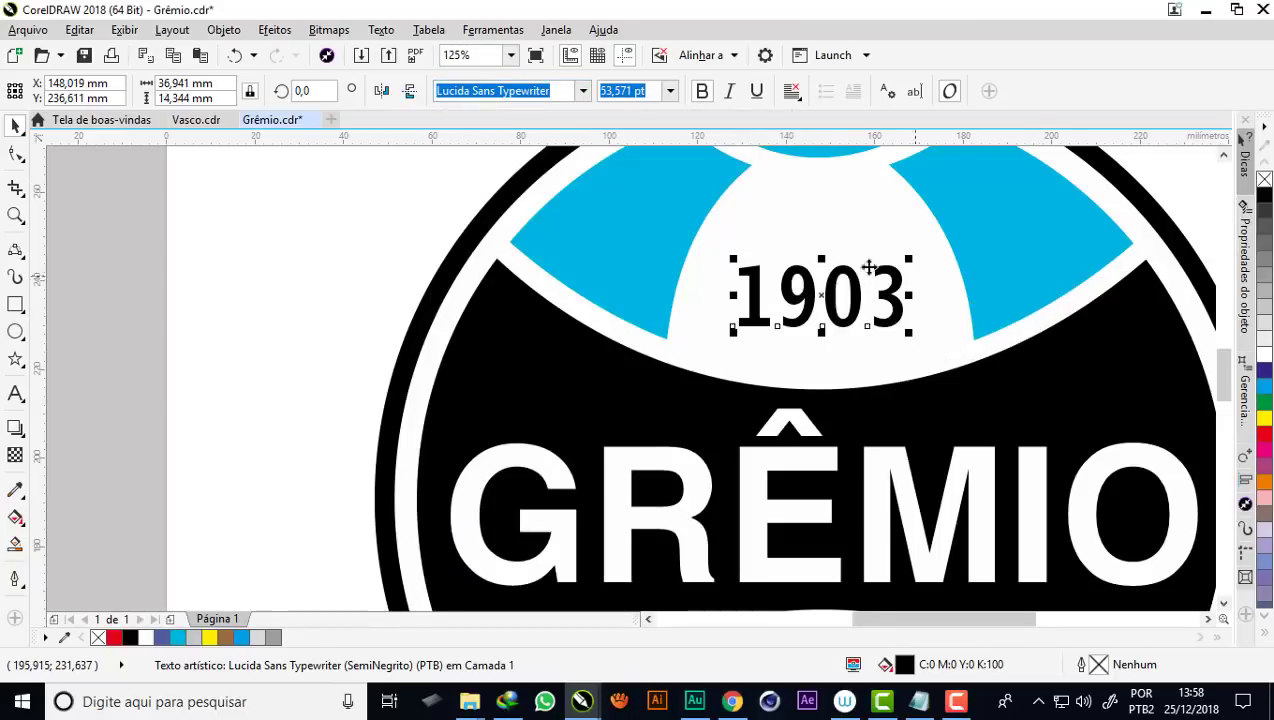
Deselect and zoom to all objects to compare both finished crests
key(F4)
click(1041, 298)
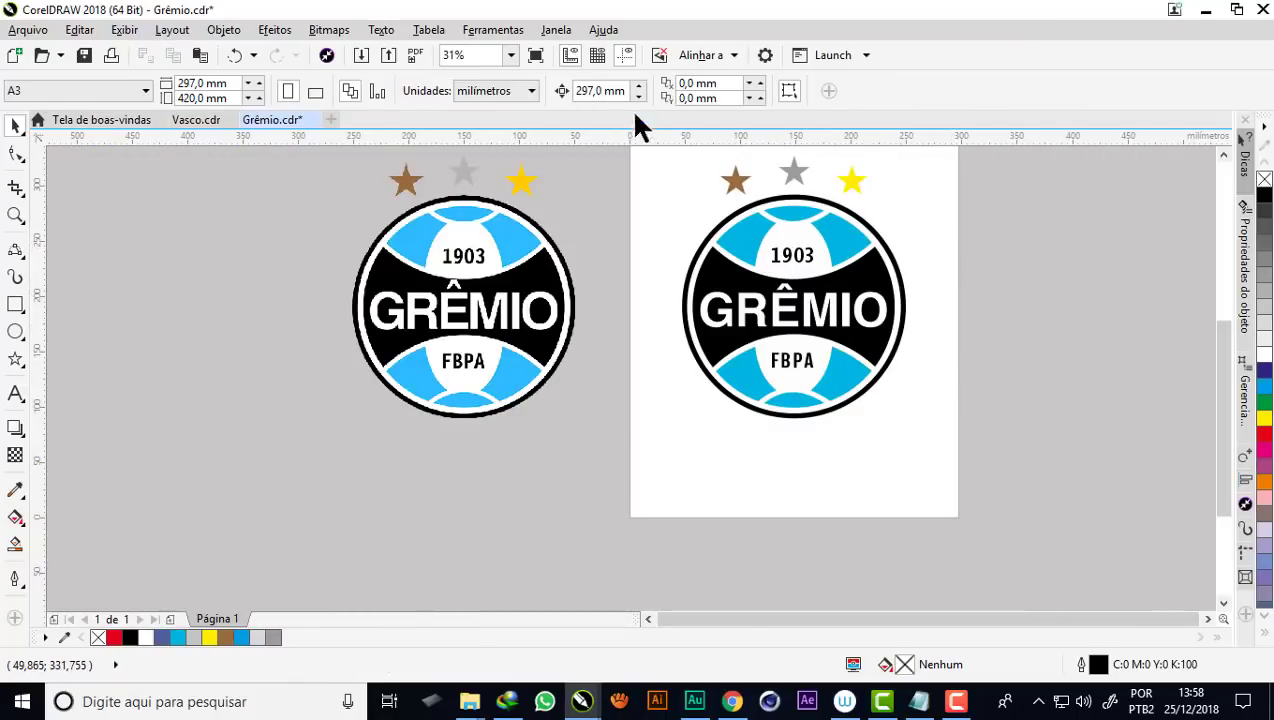
click(536, 55)
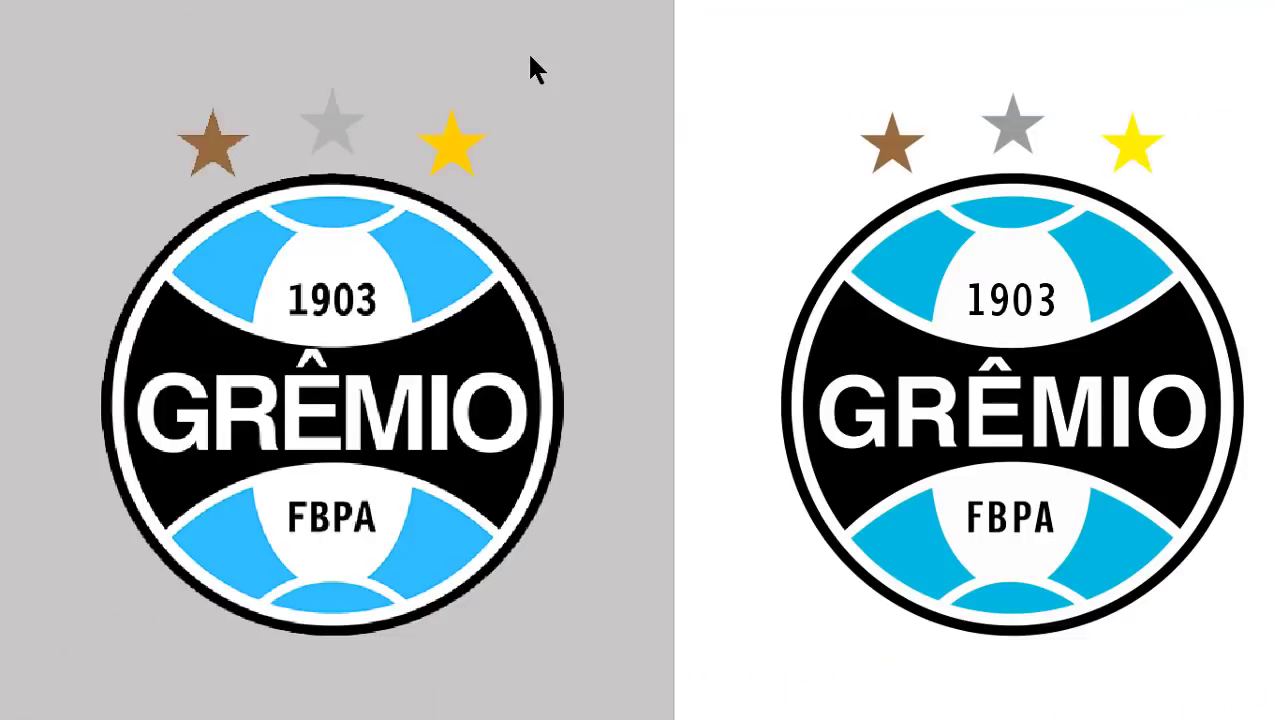